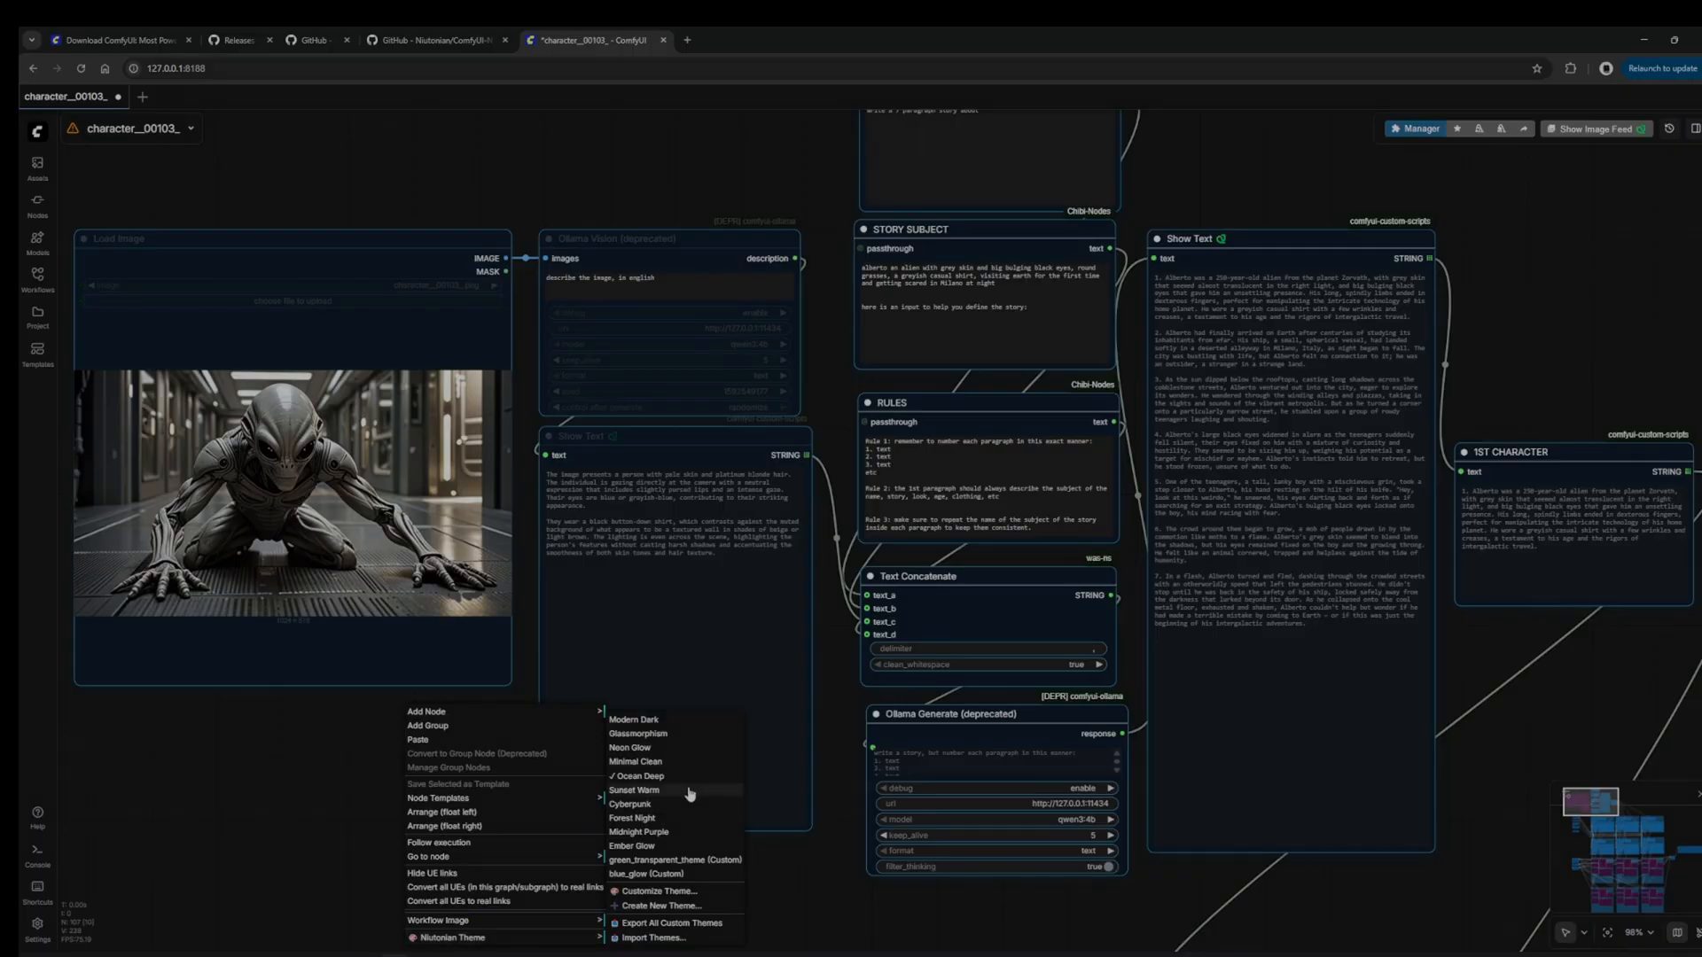
- Try the Niutonian themes Sunset Warm, Cyberpunk, Forest Night, Midnight Purple, Ember Glow and green_transparent_theme in turn on the open workflow
click(633, 789)
click(410, 939)
click(594, 804)
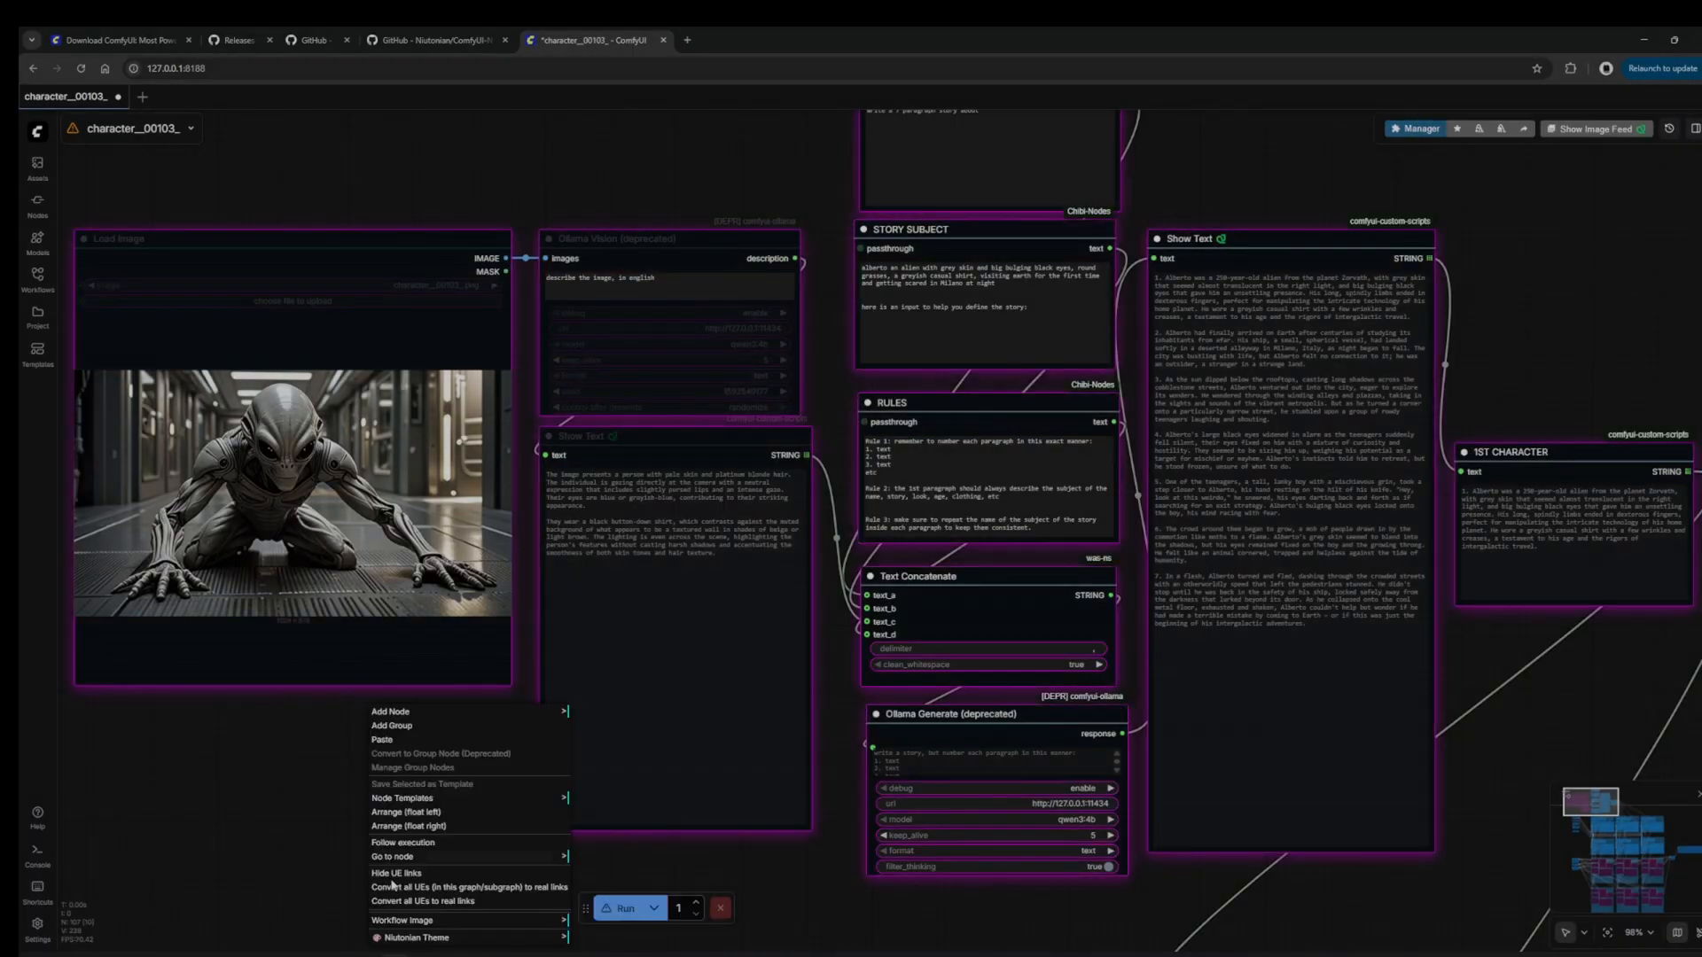
click(409, 938)
click(592, 818)
click(381, 937)
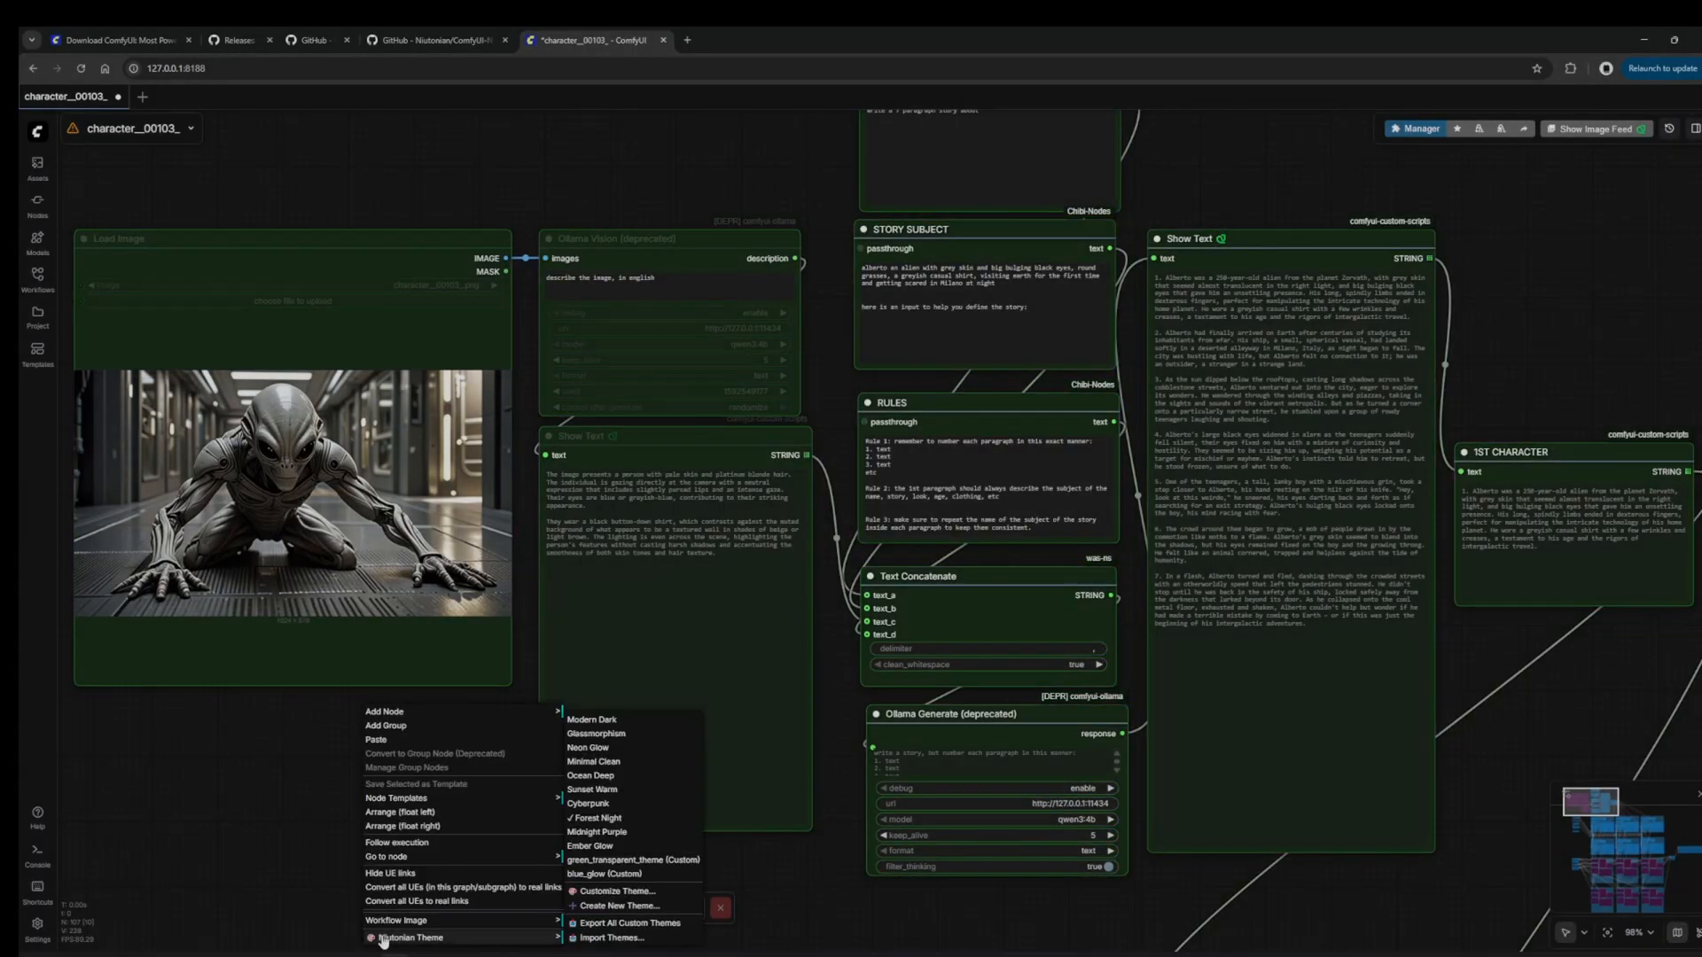
click(592, 831)
click(454, 939)
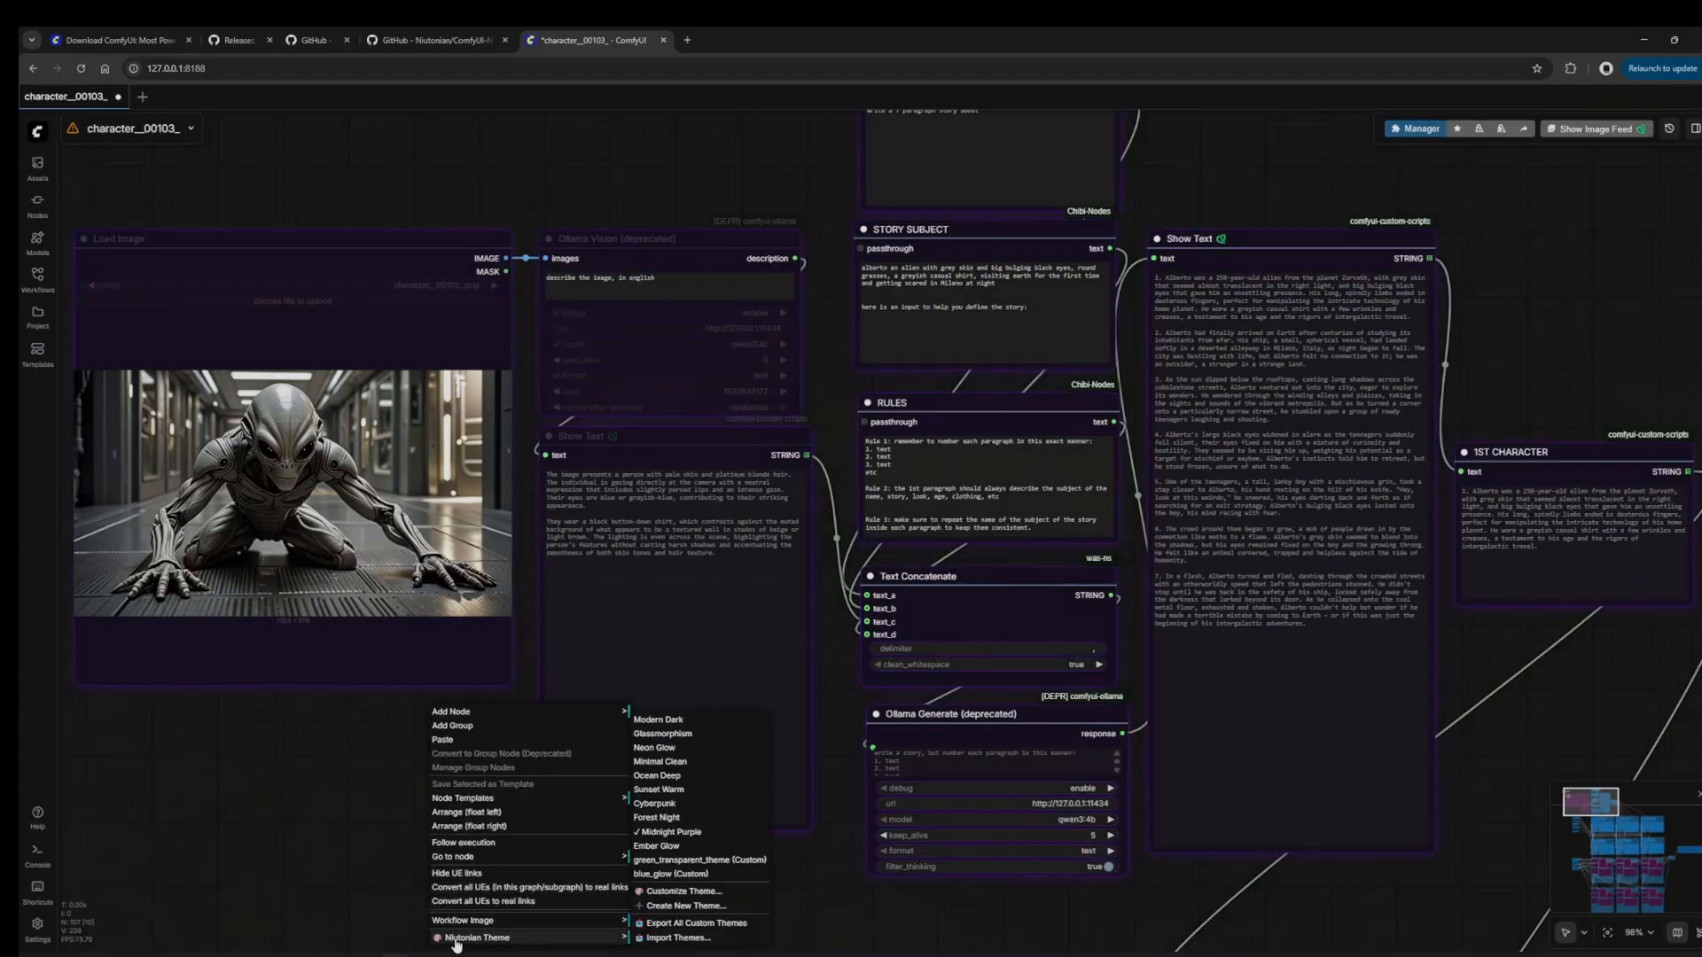
click(661, 845)
click(494, 939)
click(678, 861)
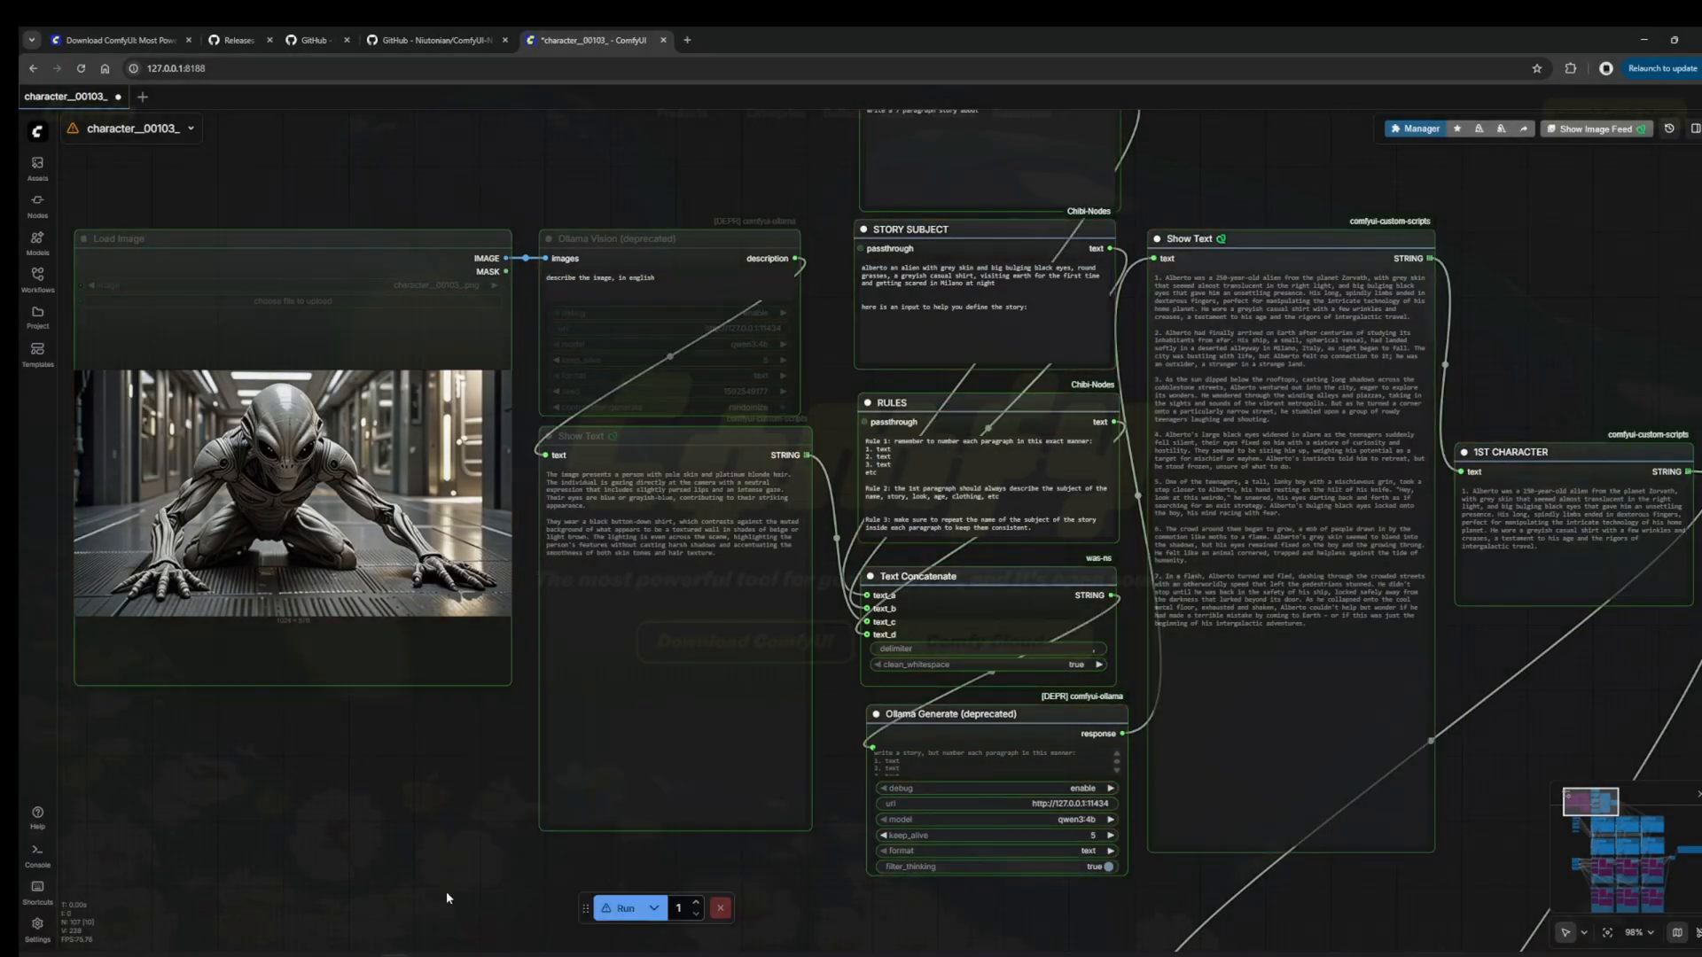
- Apply the custom blue_glow Niutonian theme to the workflow
right_click(445, 892)
click(447, 937)
click(690, 874)
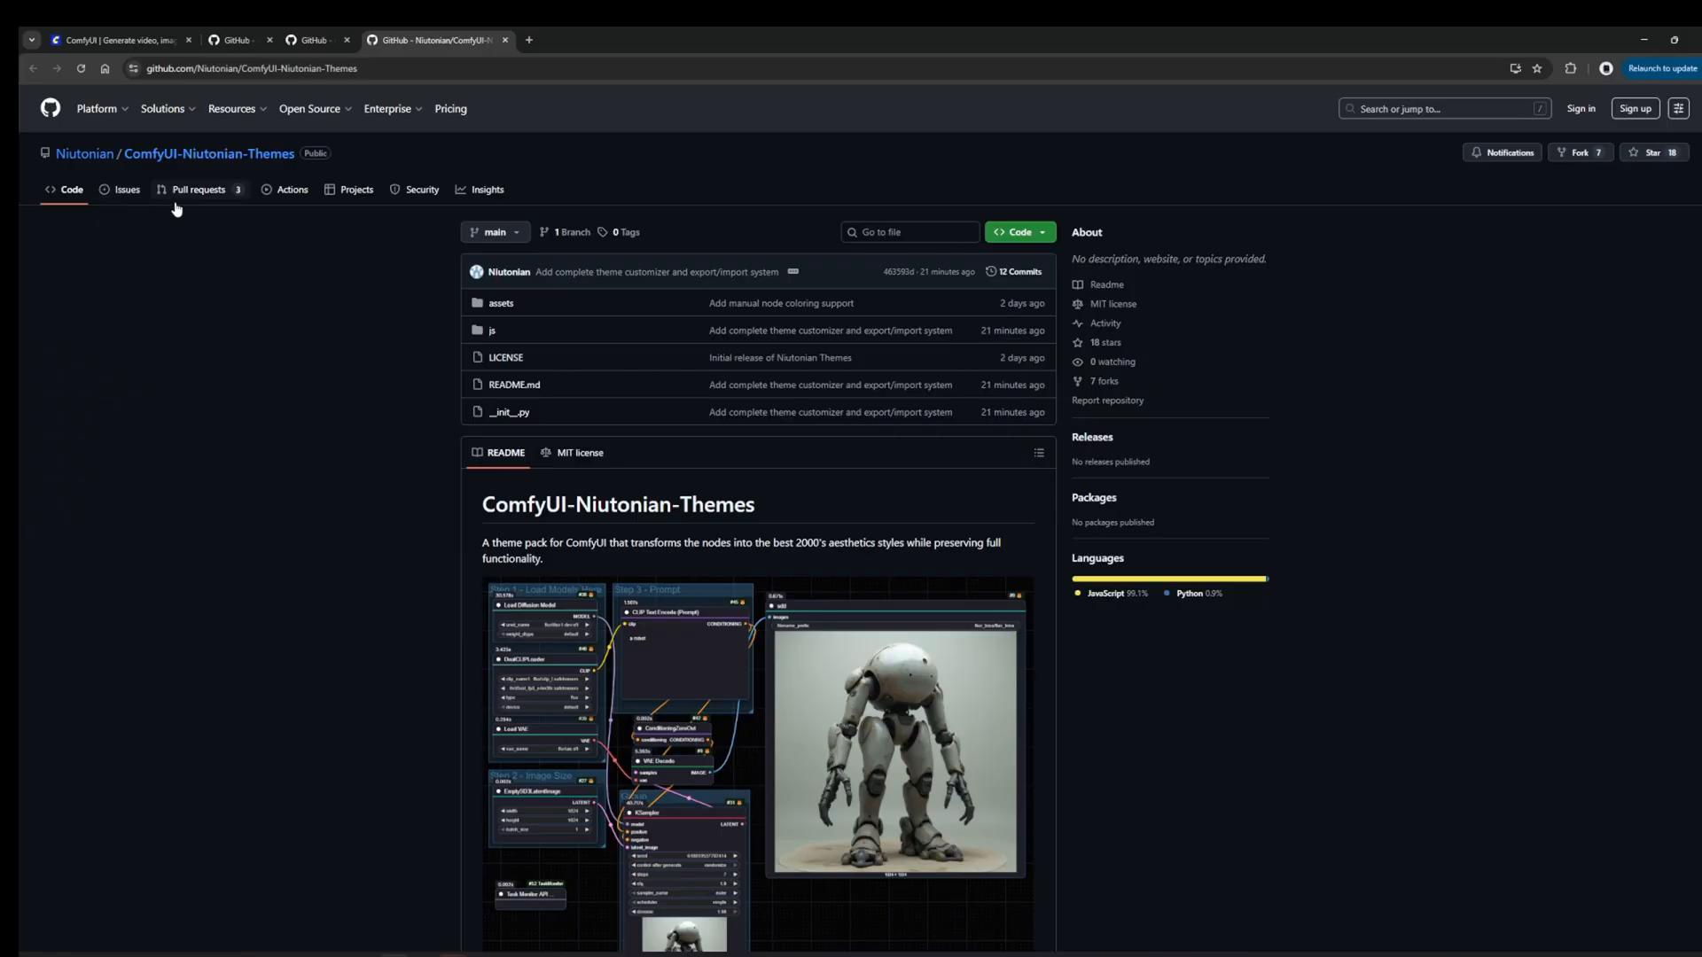
- Review the features and available theme previews in the ComfyUI-Niutonian-Themes README on GitHub
scroll(472, 503, down, 2)
scroll(514, 487, down, 6)
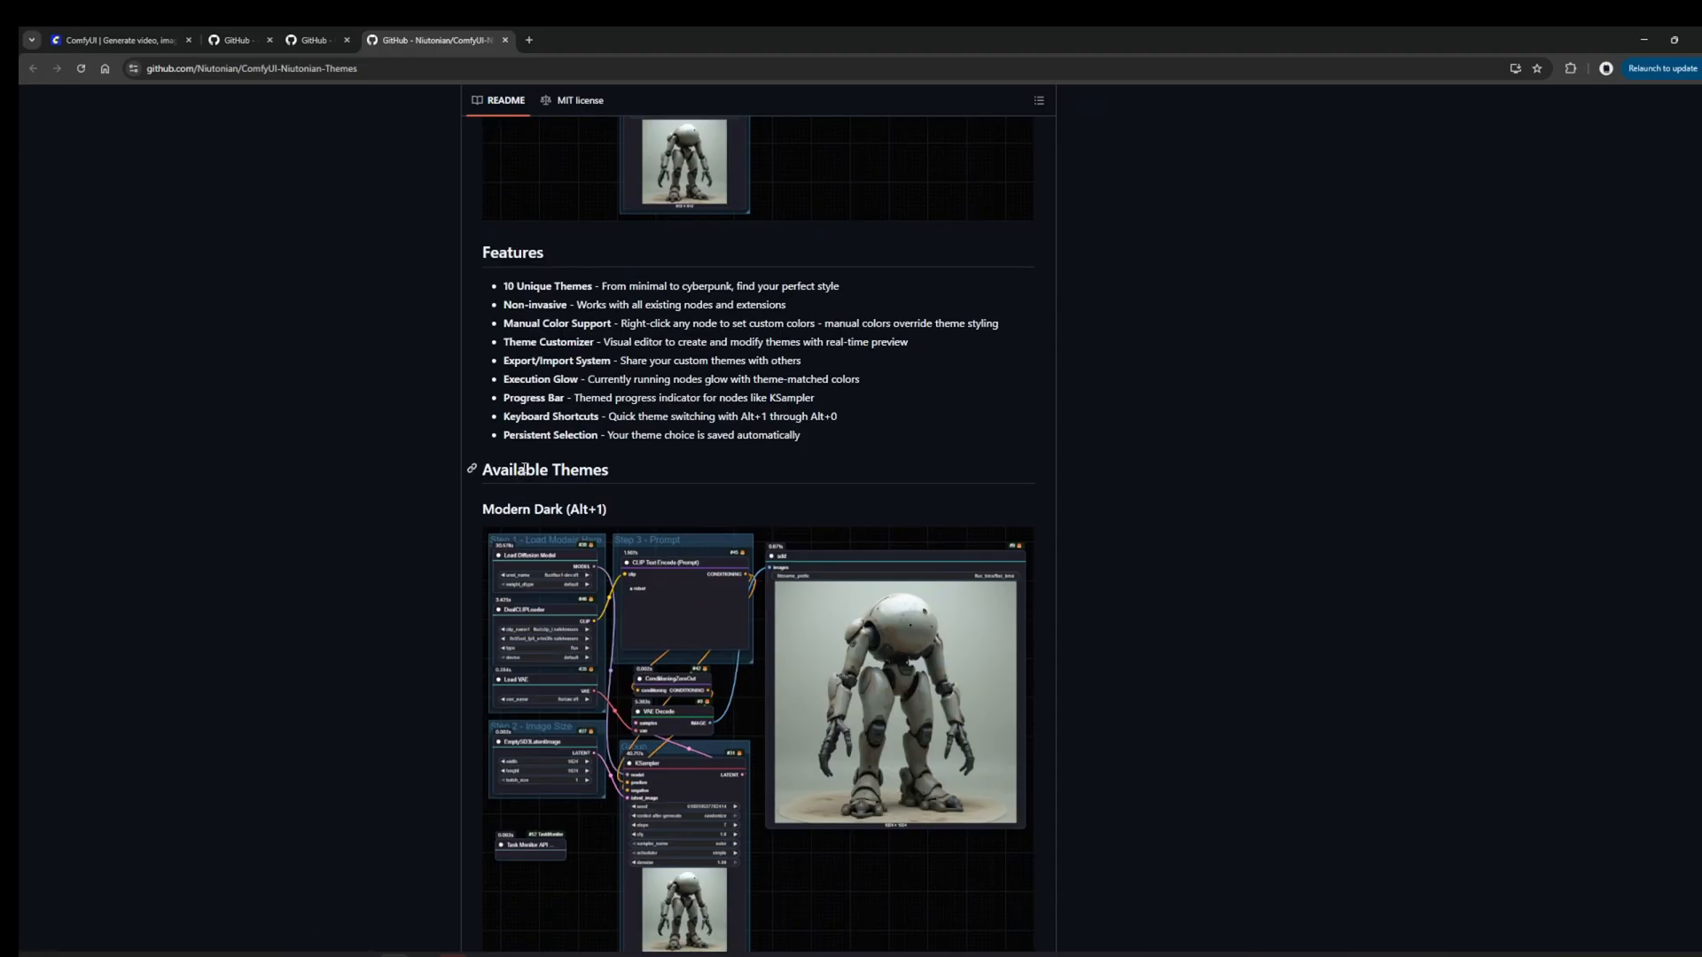
scroll(524, 469, down, 14)
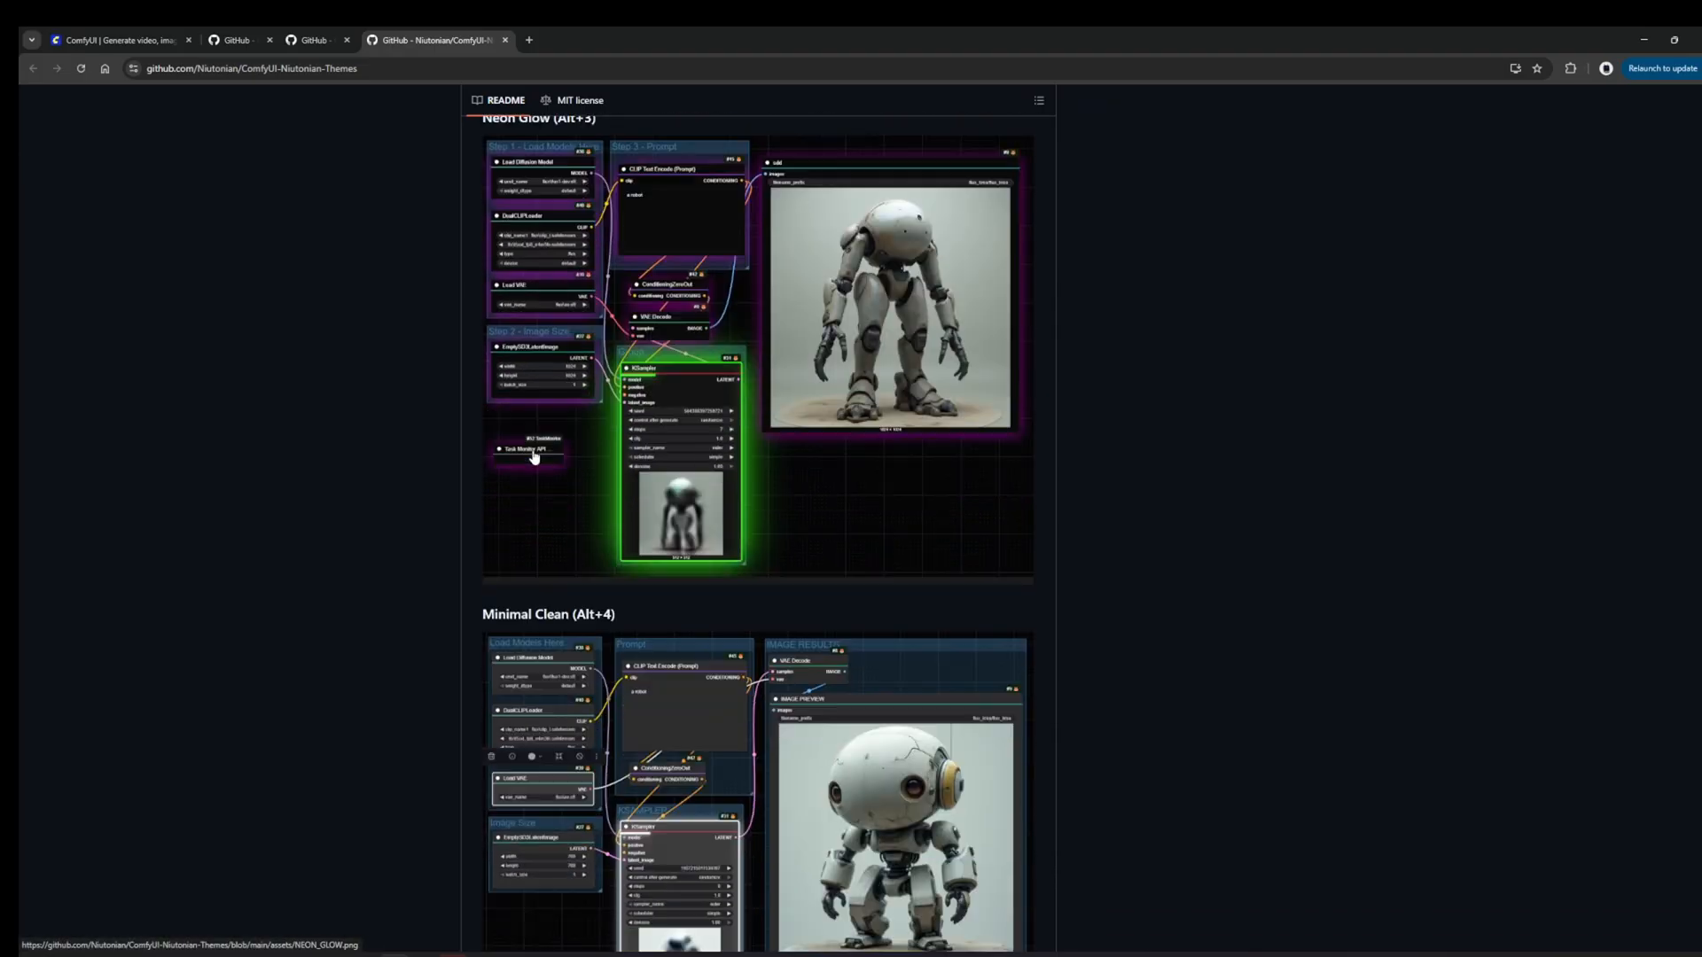
scroll(534, 456, down, 7)
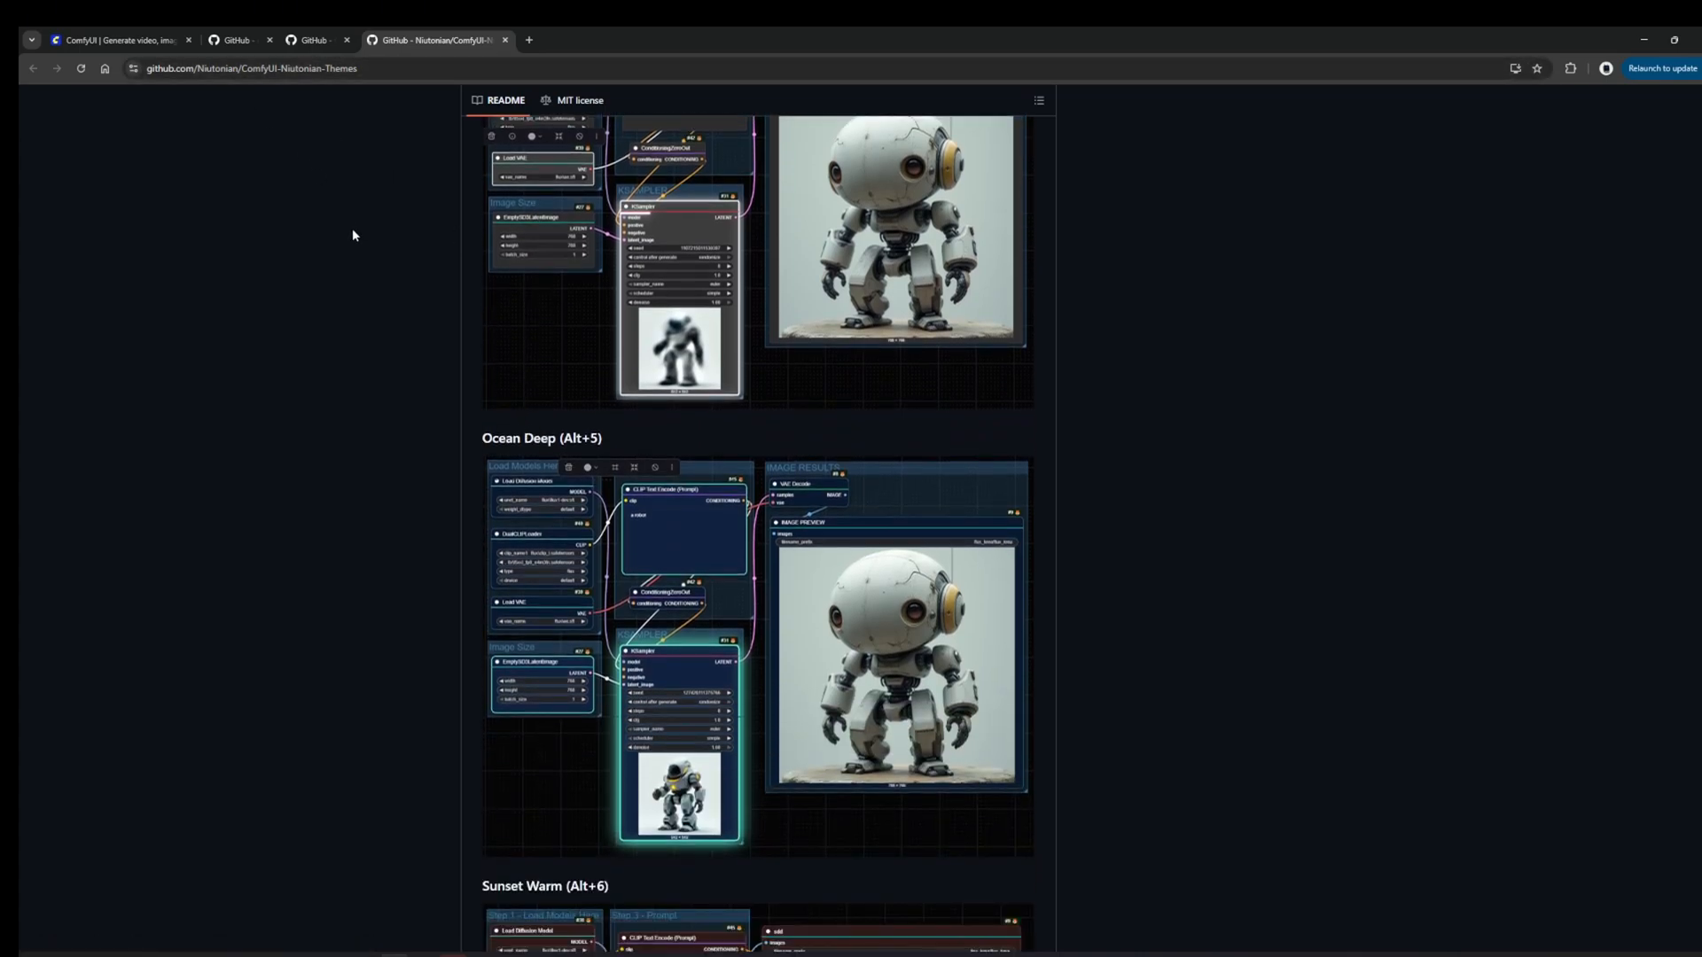
- Visit the ComfyUI download page on comfy.org, then open the releases list of the comfyanonymous/ComfyUI repository on GitHub
click(104, 40)
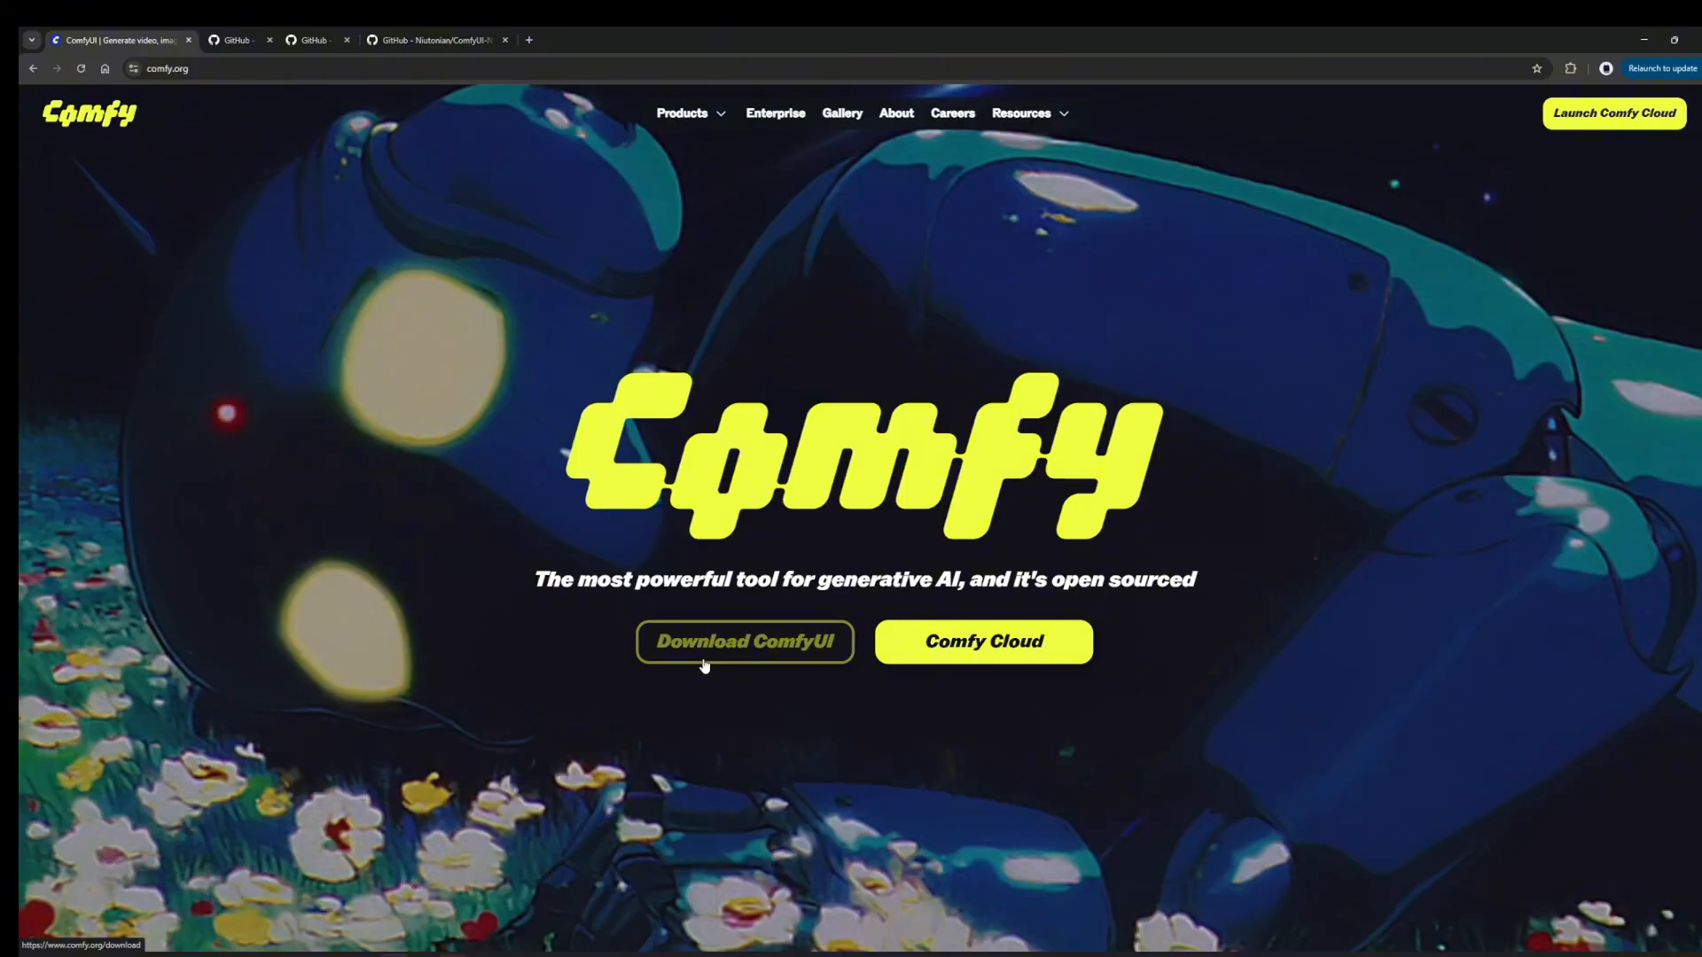
click(767, 662)
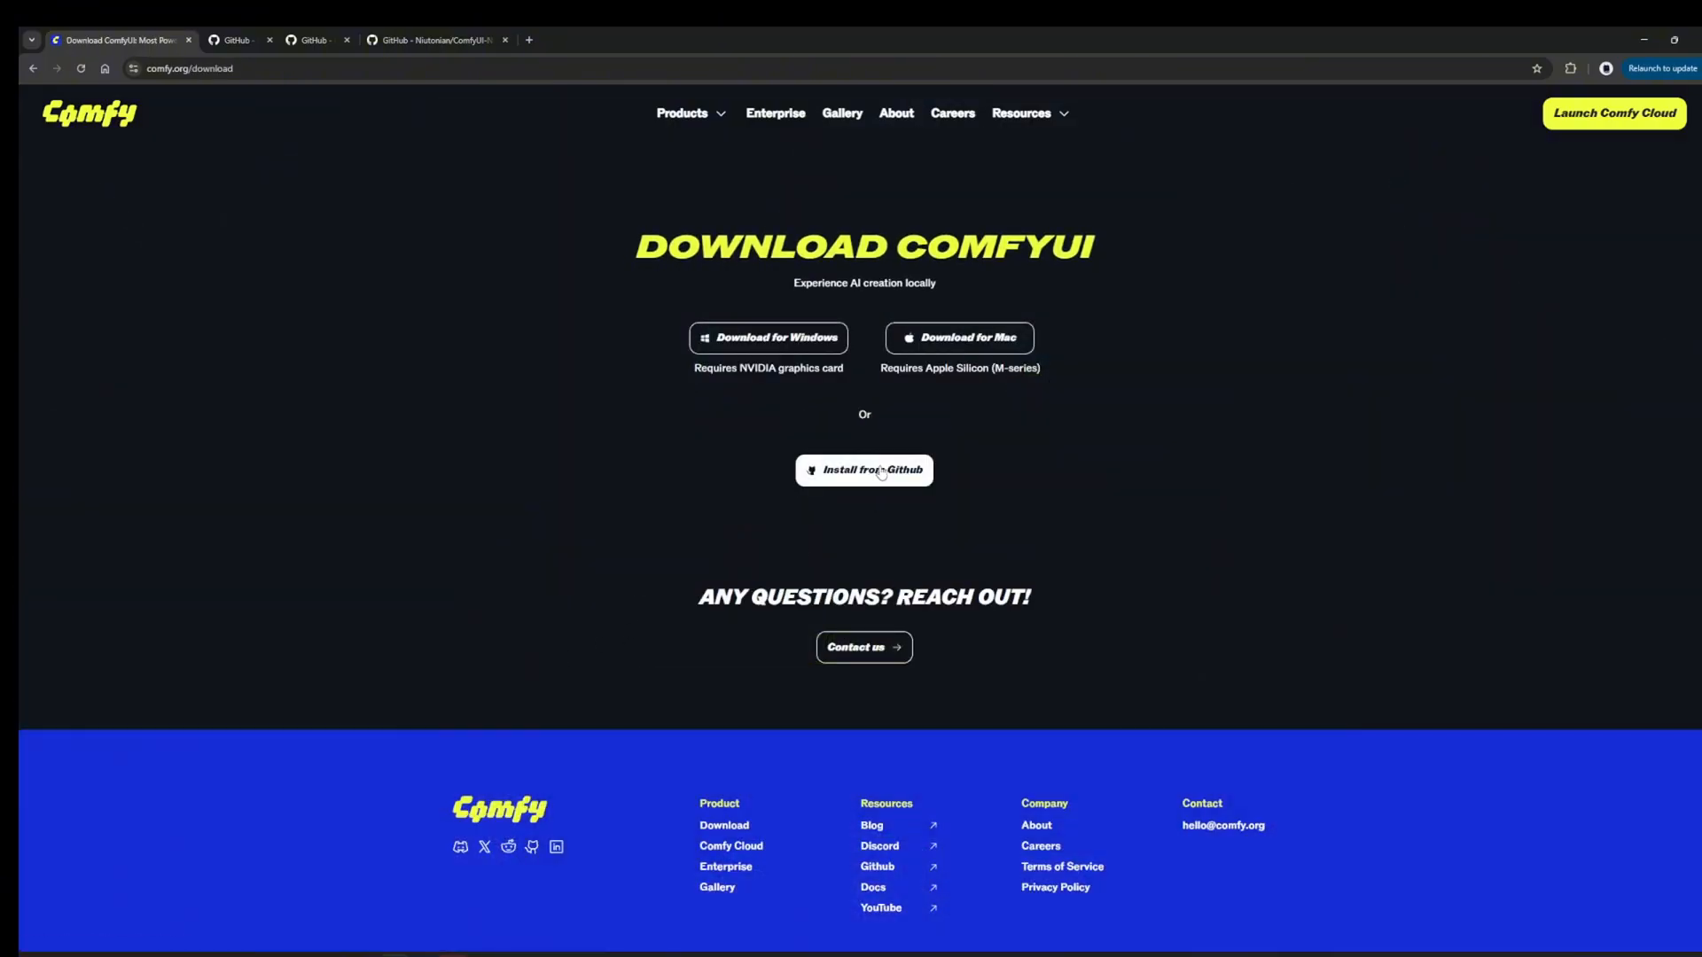
click(238, 37)
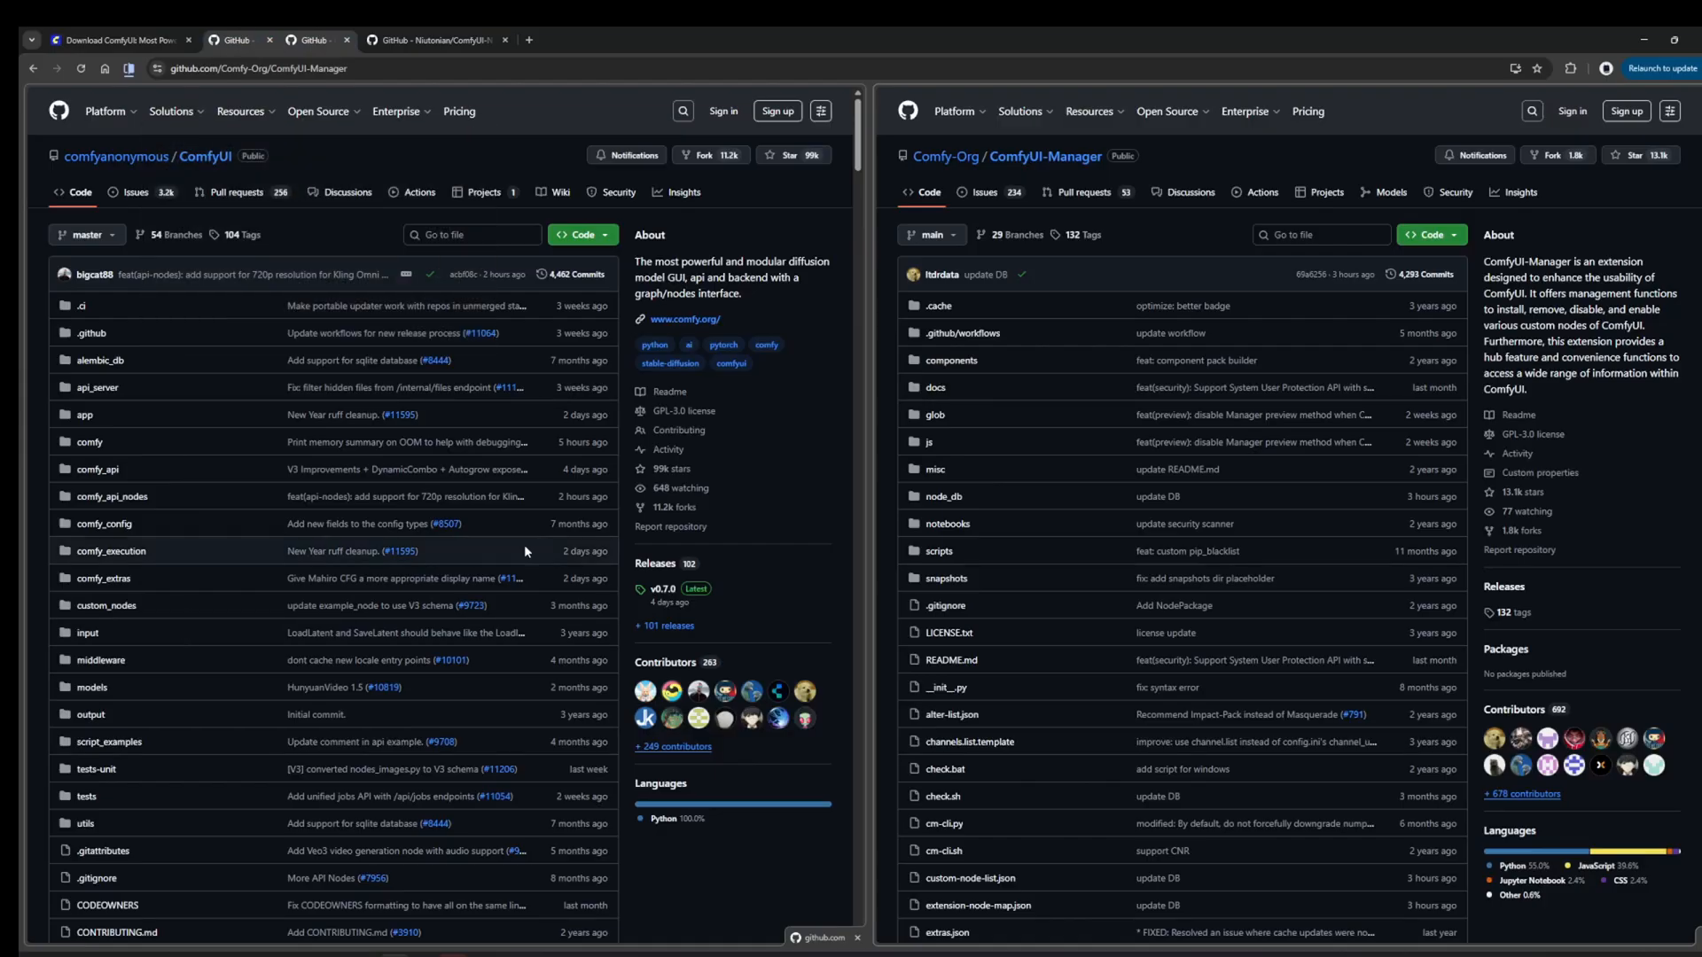
scroll(690, 599, down, 5)
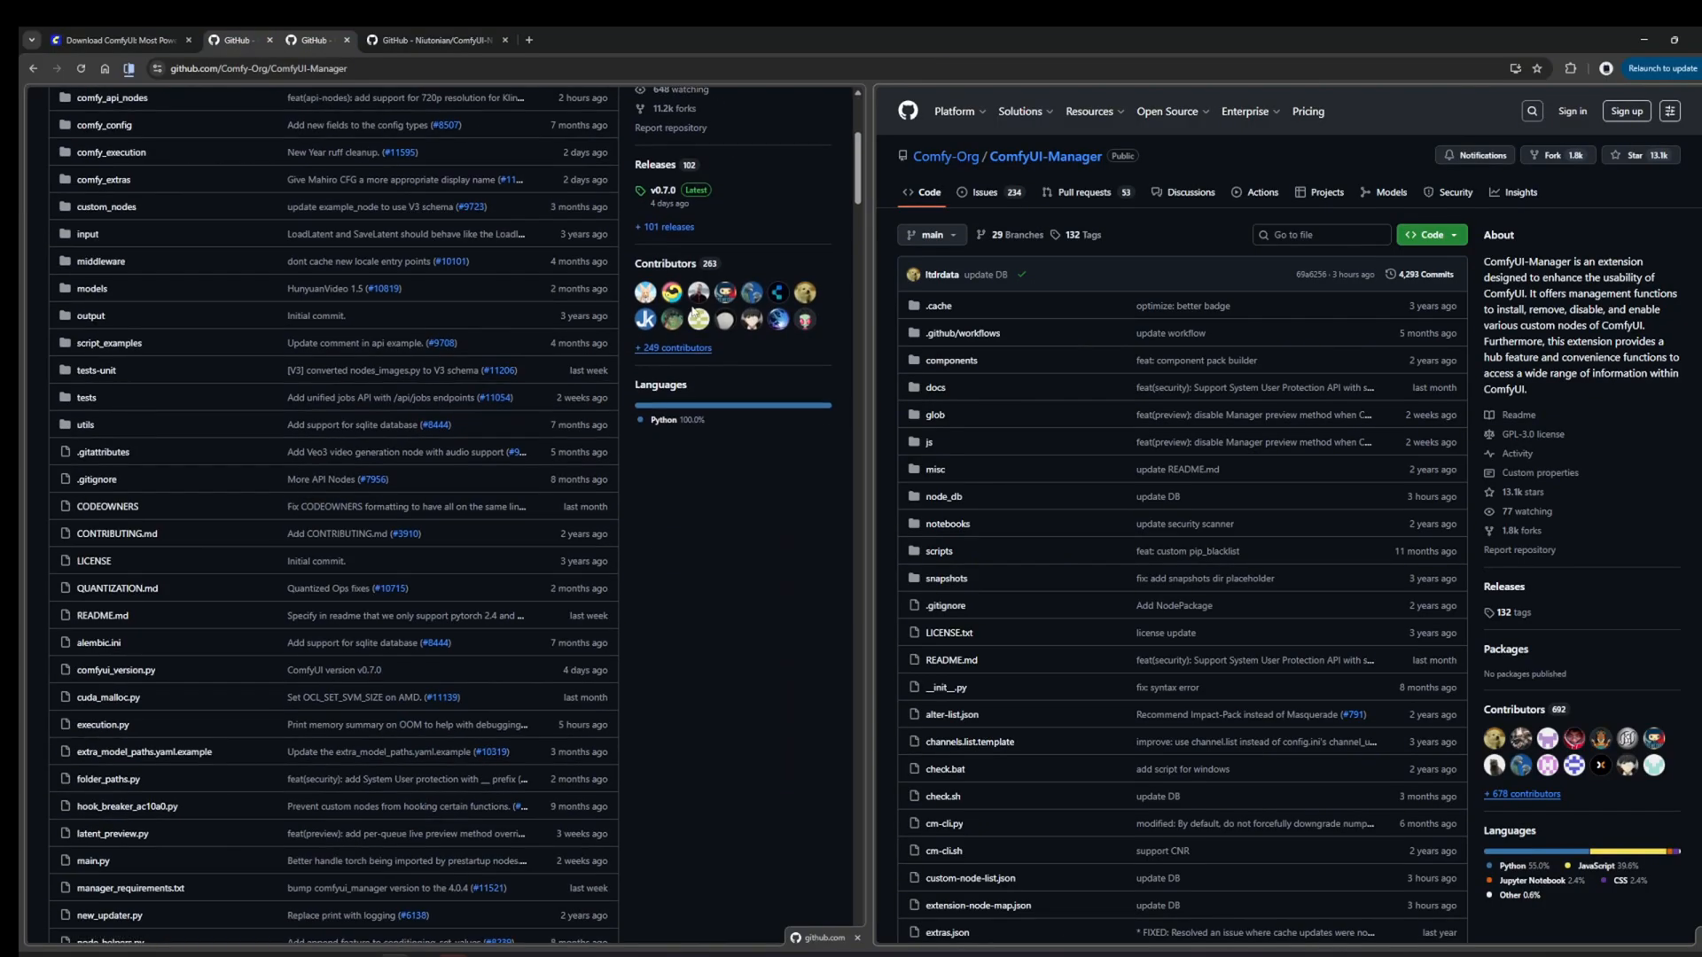
scroll(684, 328, up, 2)
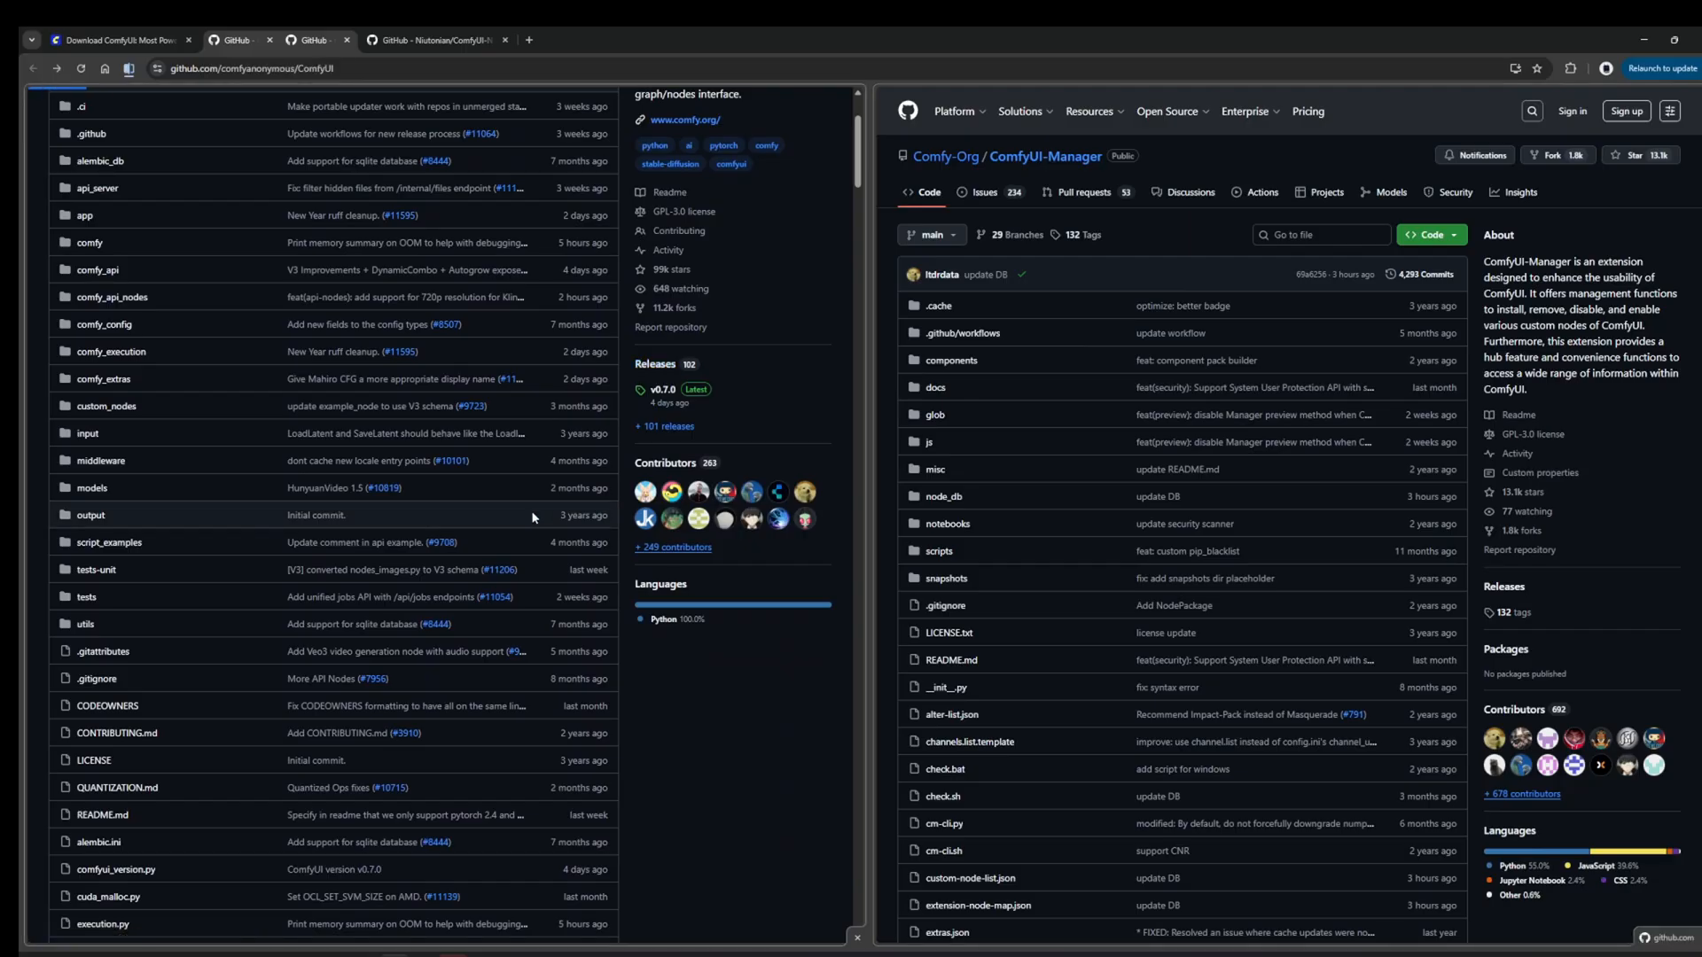
click(664, 426)
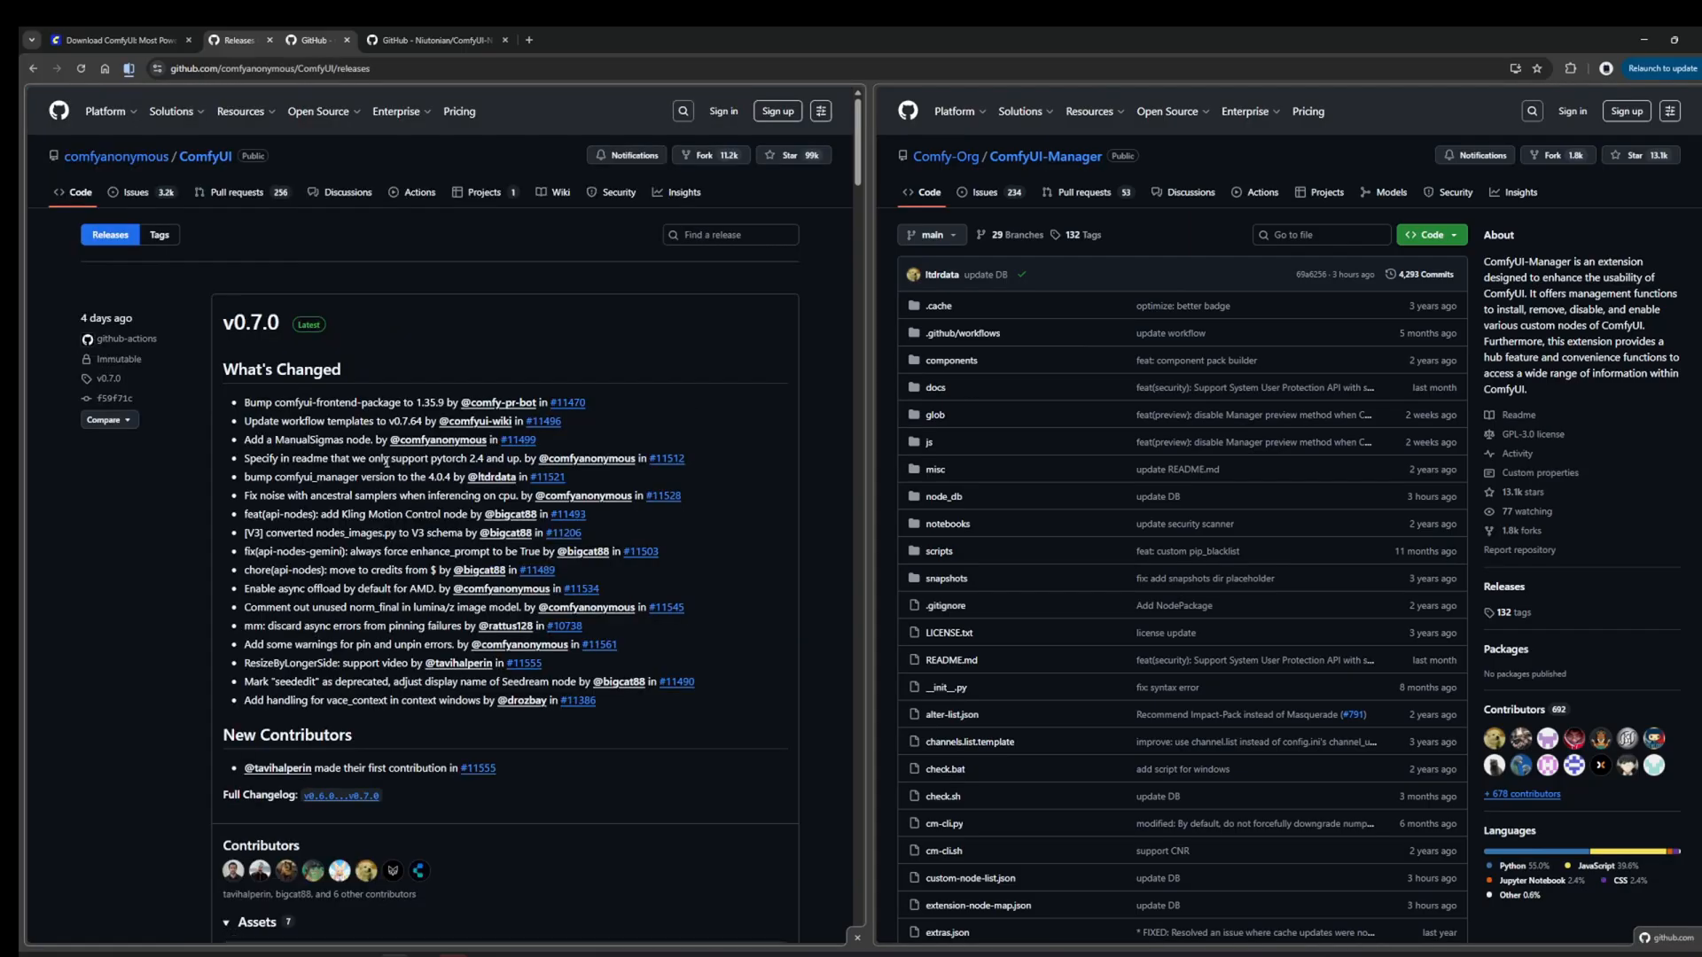
- Download ComfyUI_windows_portable_nvidia.7z from the v0.7.0 release into the COMFYUI_2026 folder on drive D and check the download progress
scroll(386, 461, down, 3)
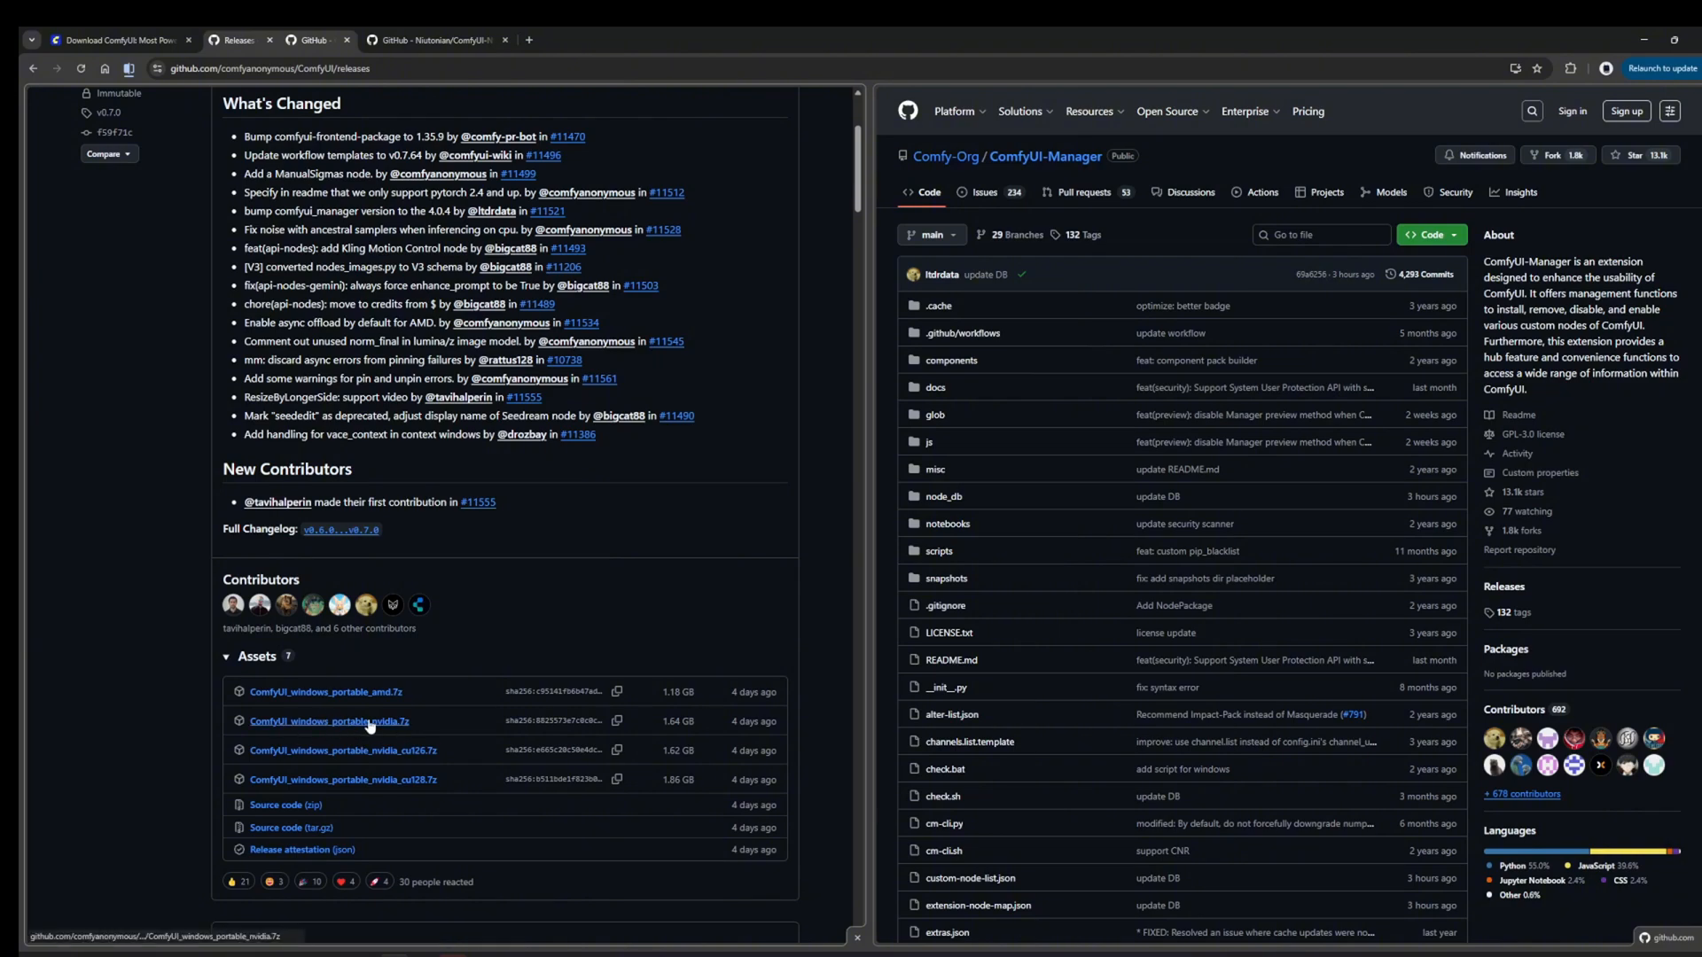
click(333, 720)
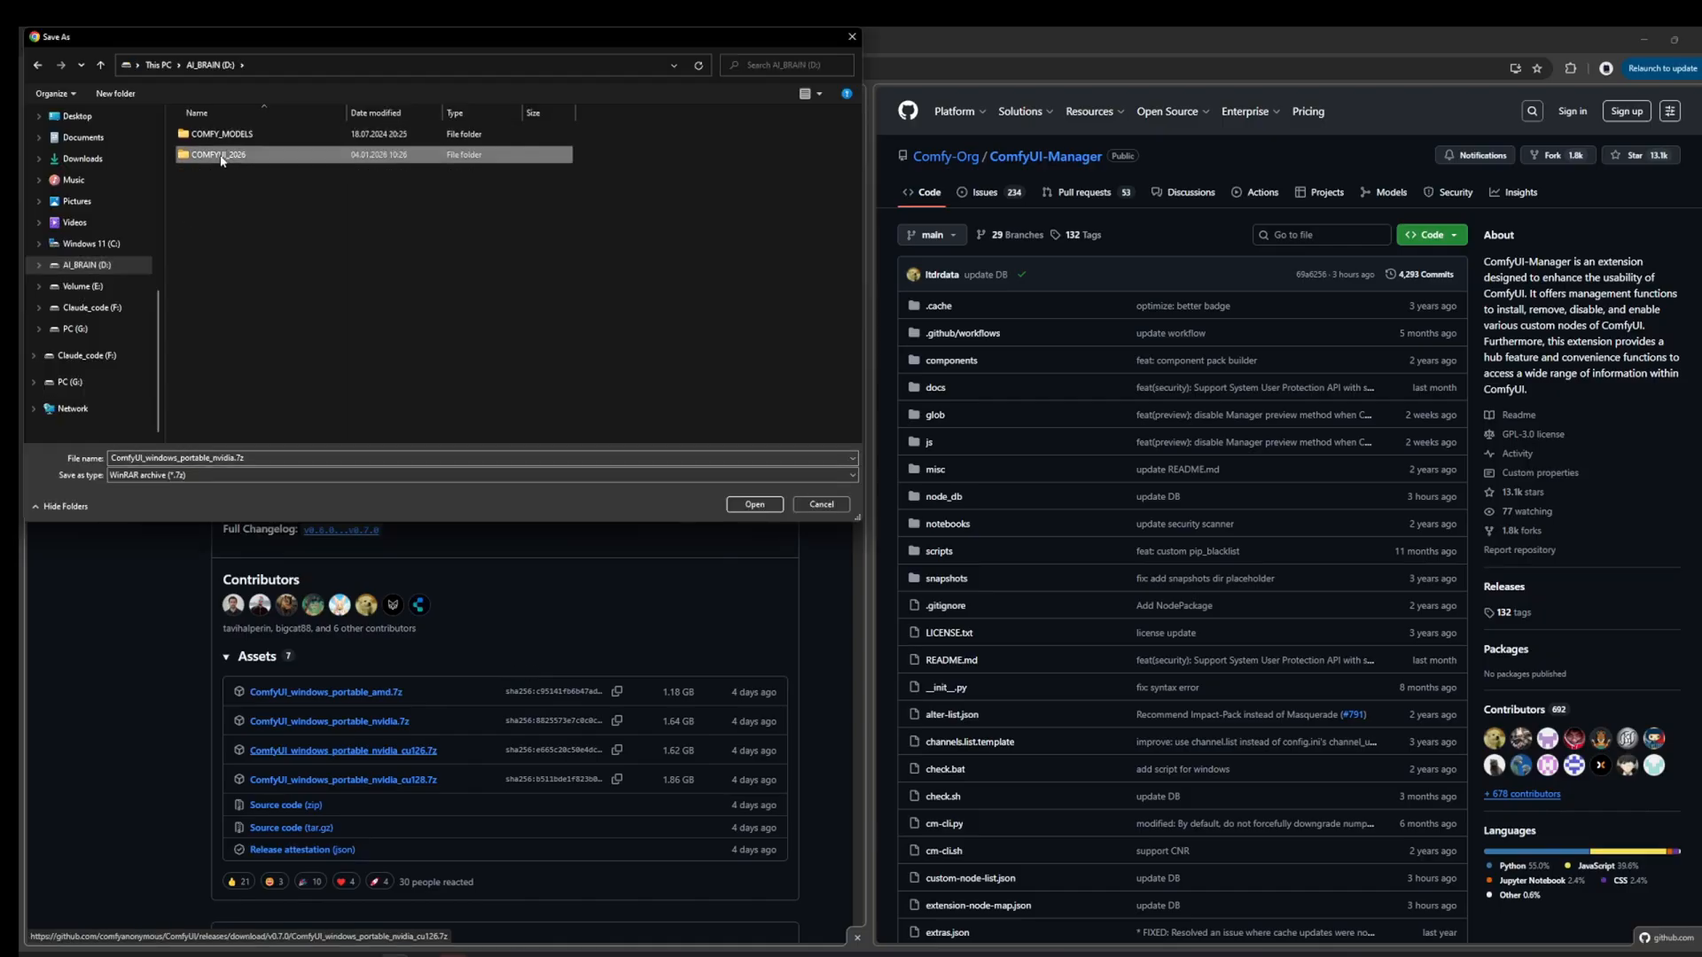
double_click(222, 155)
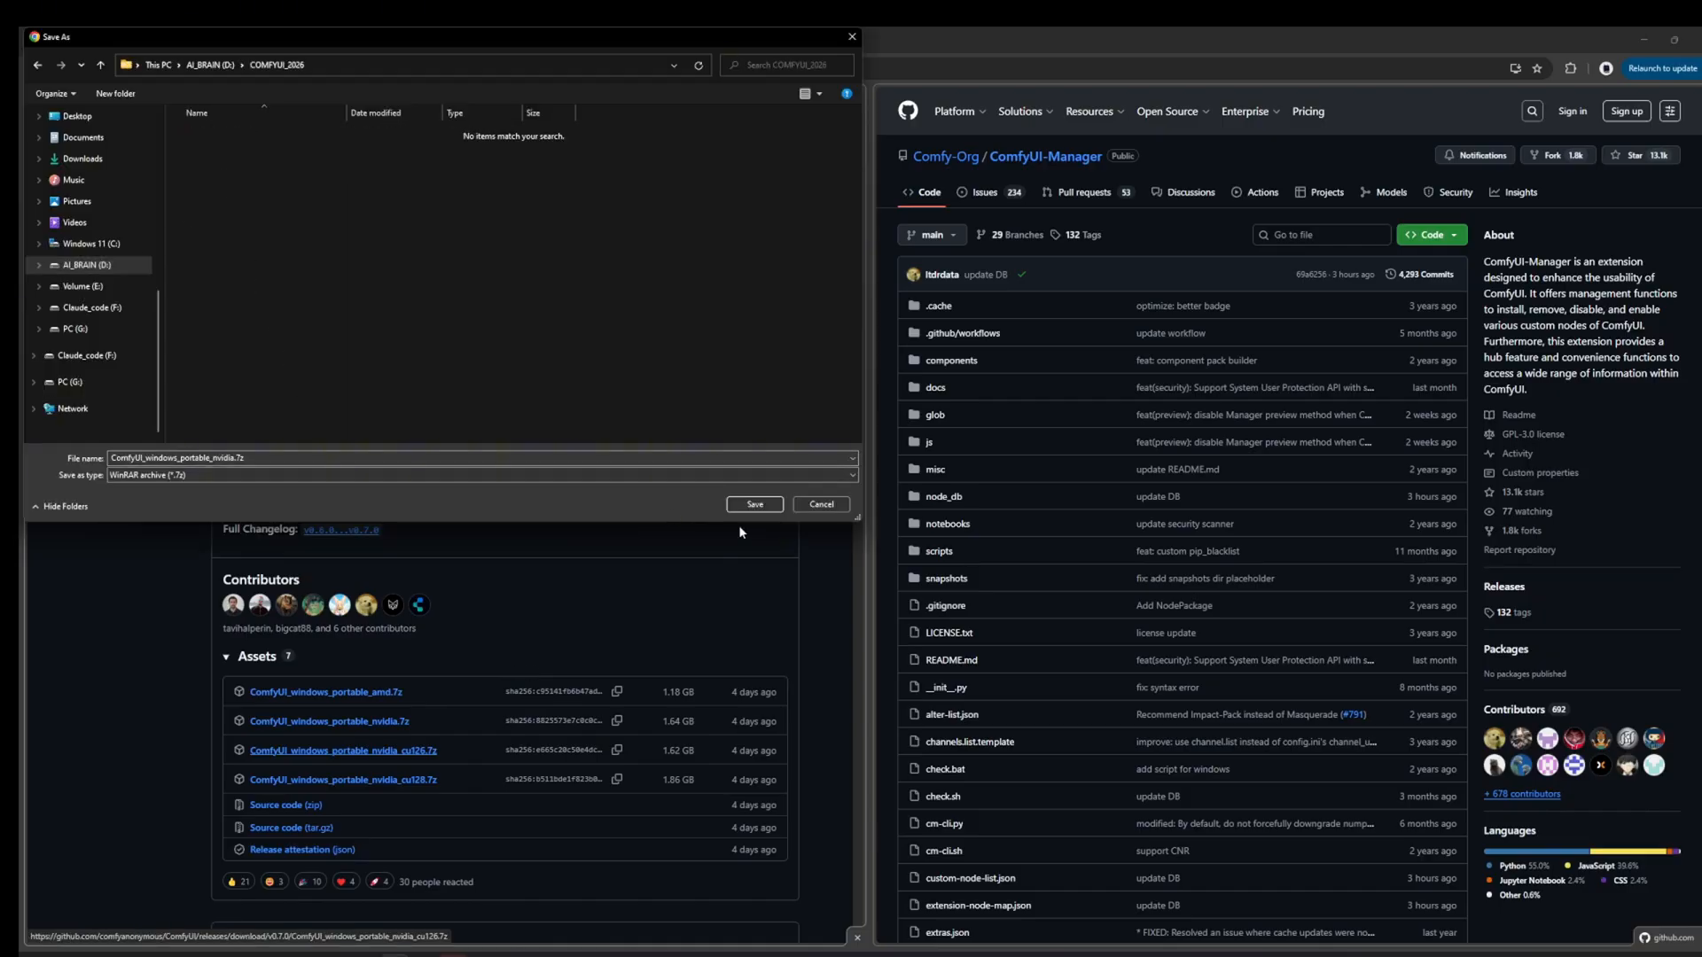
click(749, 505)
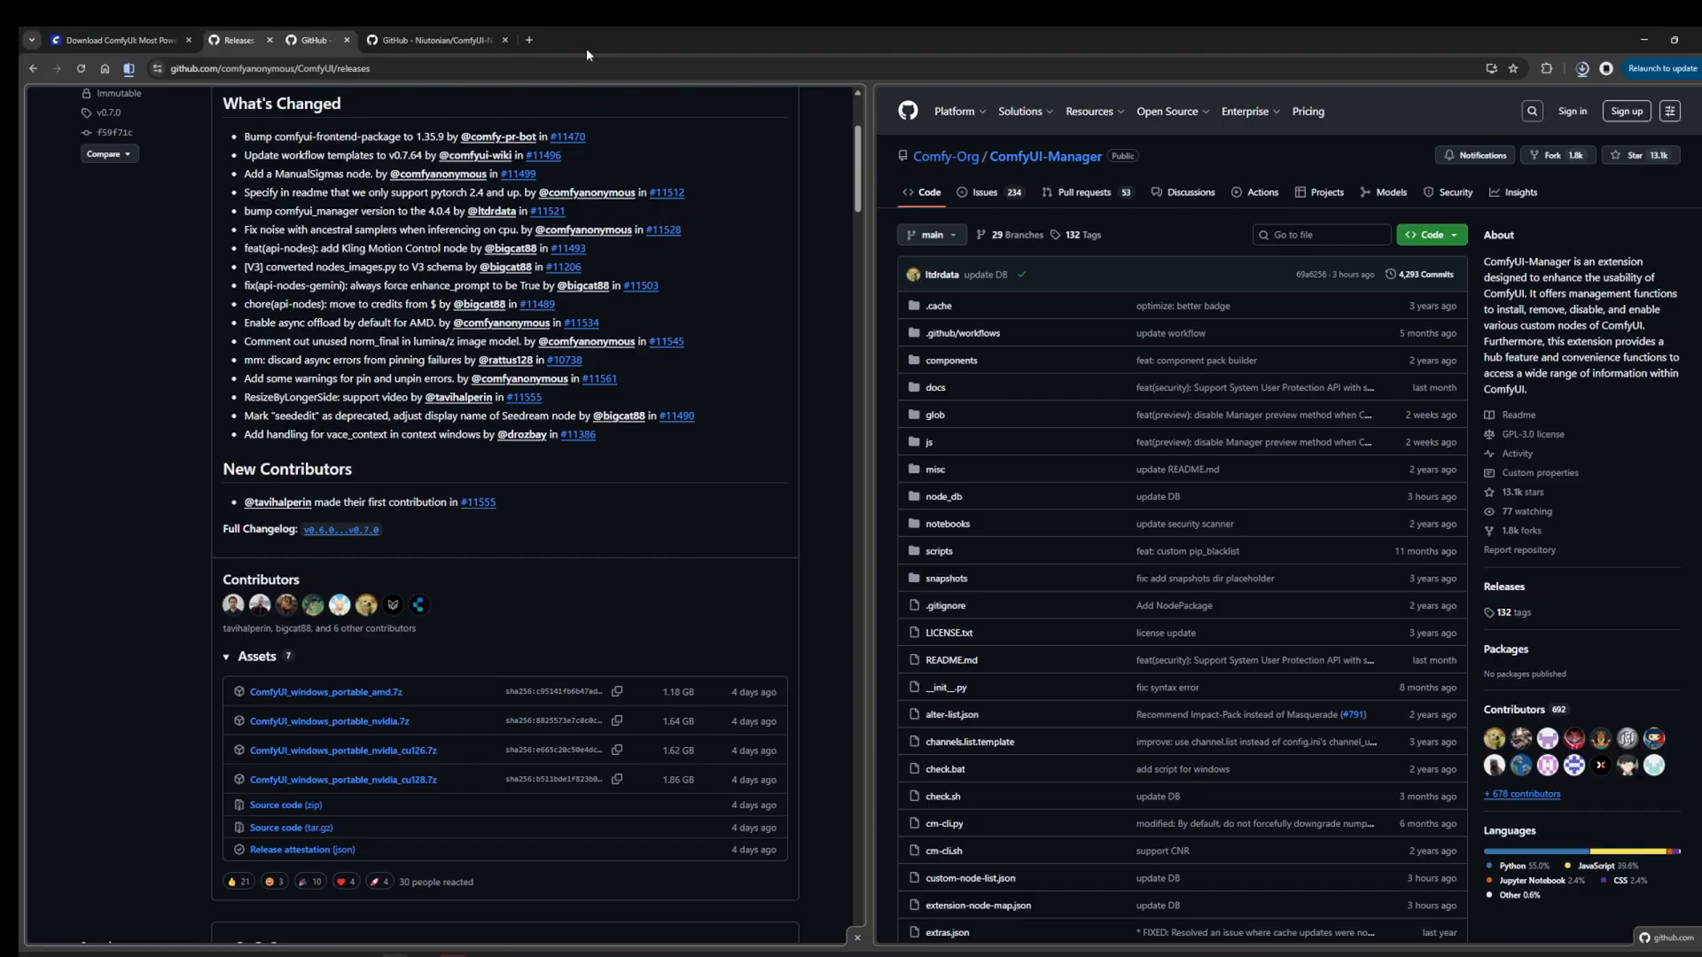
click(1582, 69)
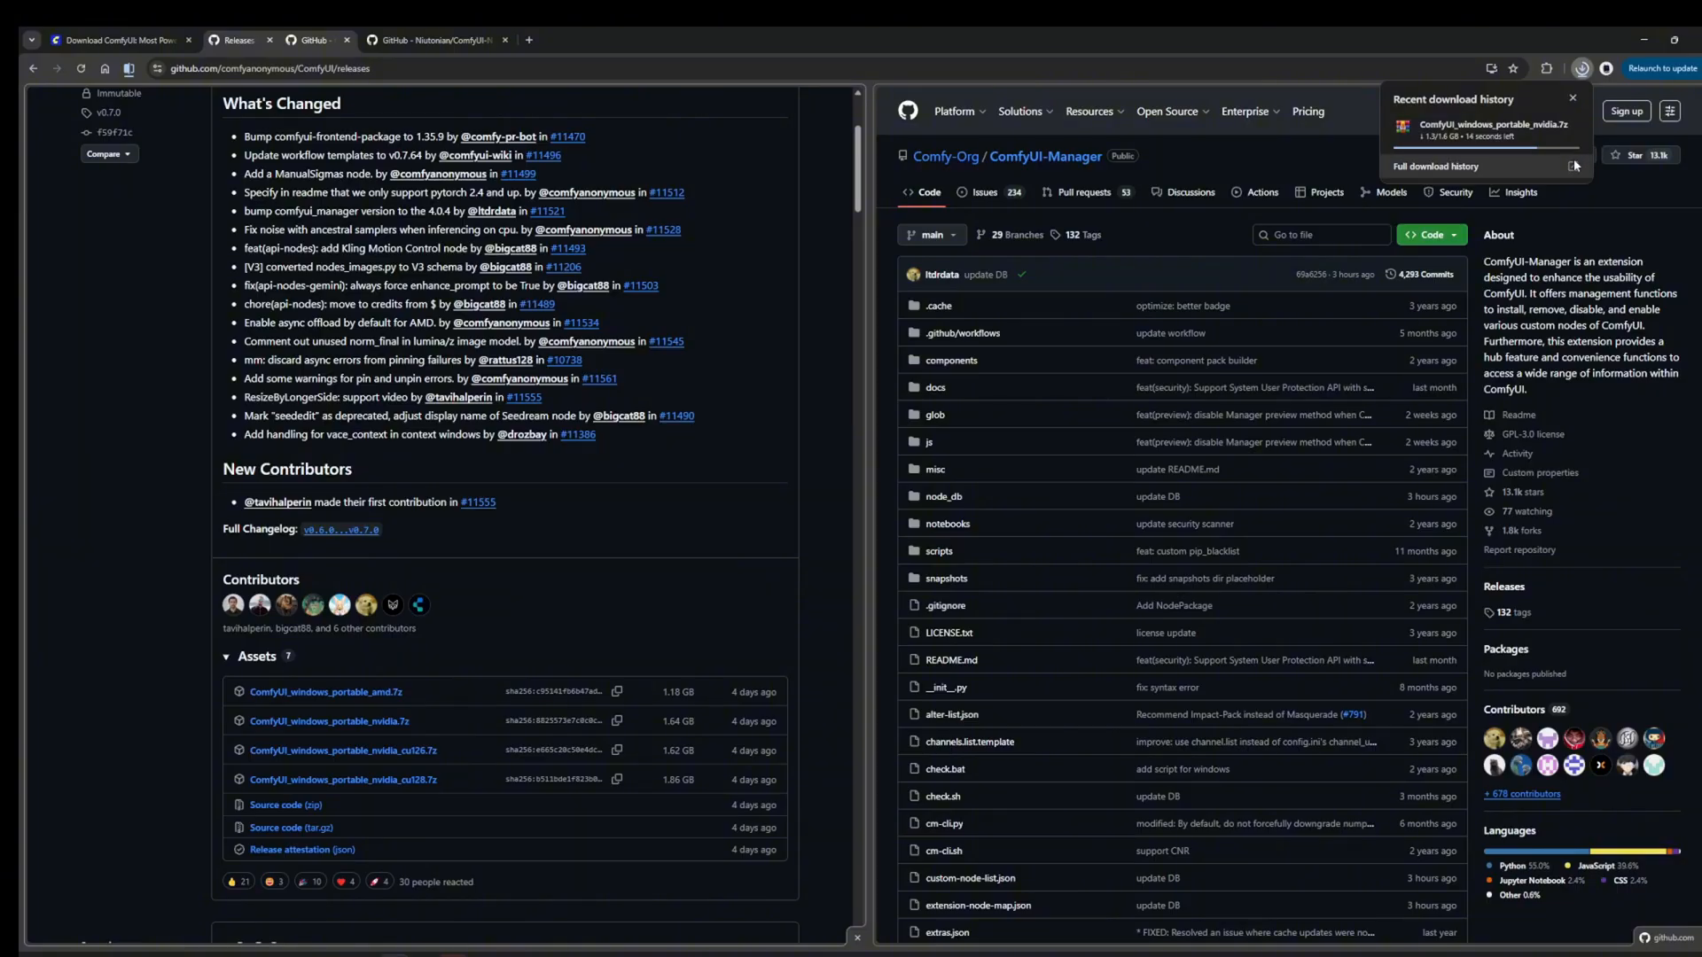
mouse_move(1545, 145)
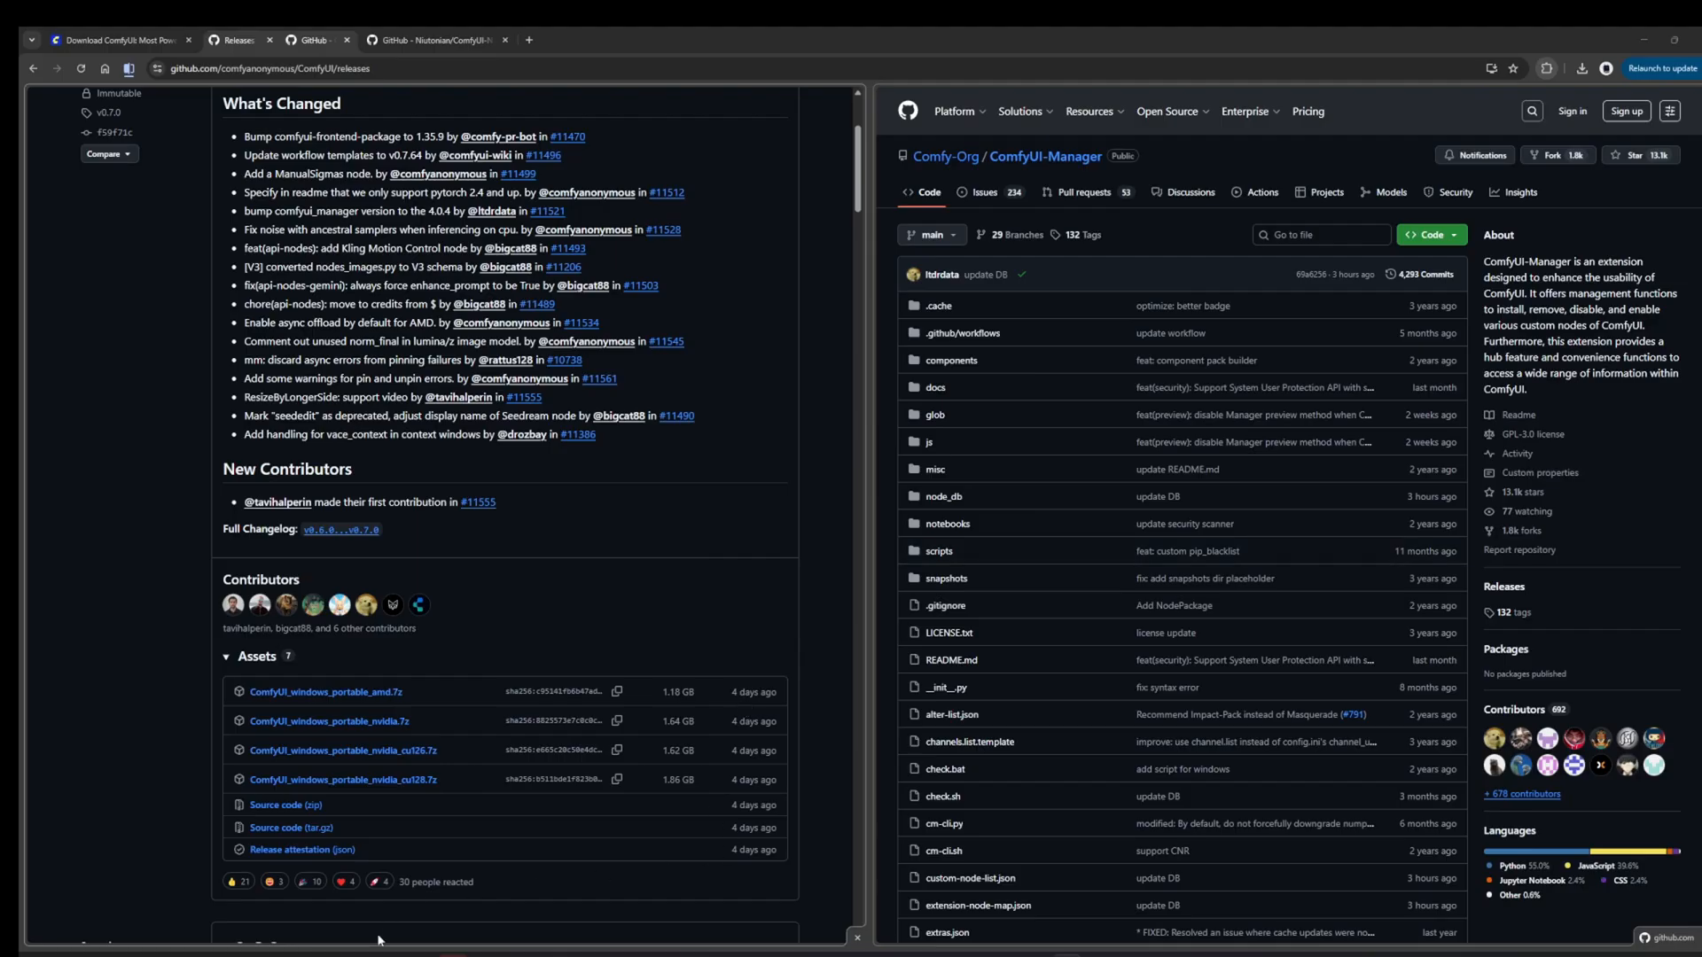
- Open the ComfyUI custom_nodes folder inside the extracted ComfyUI_windows_portable folder and start a command prompt there
mouse_move(310, 953)
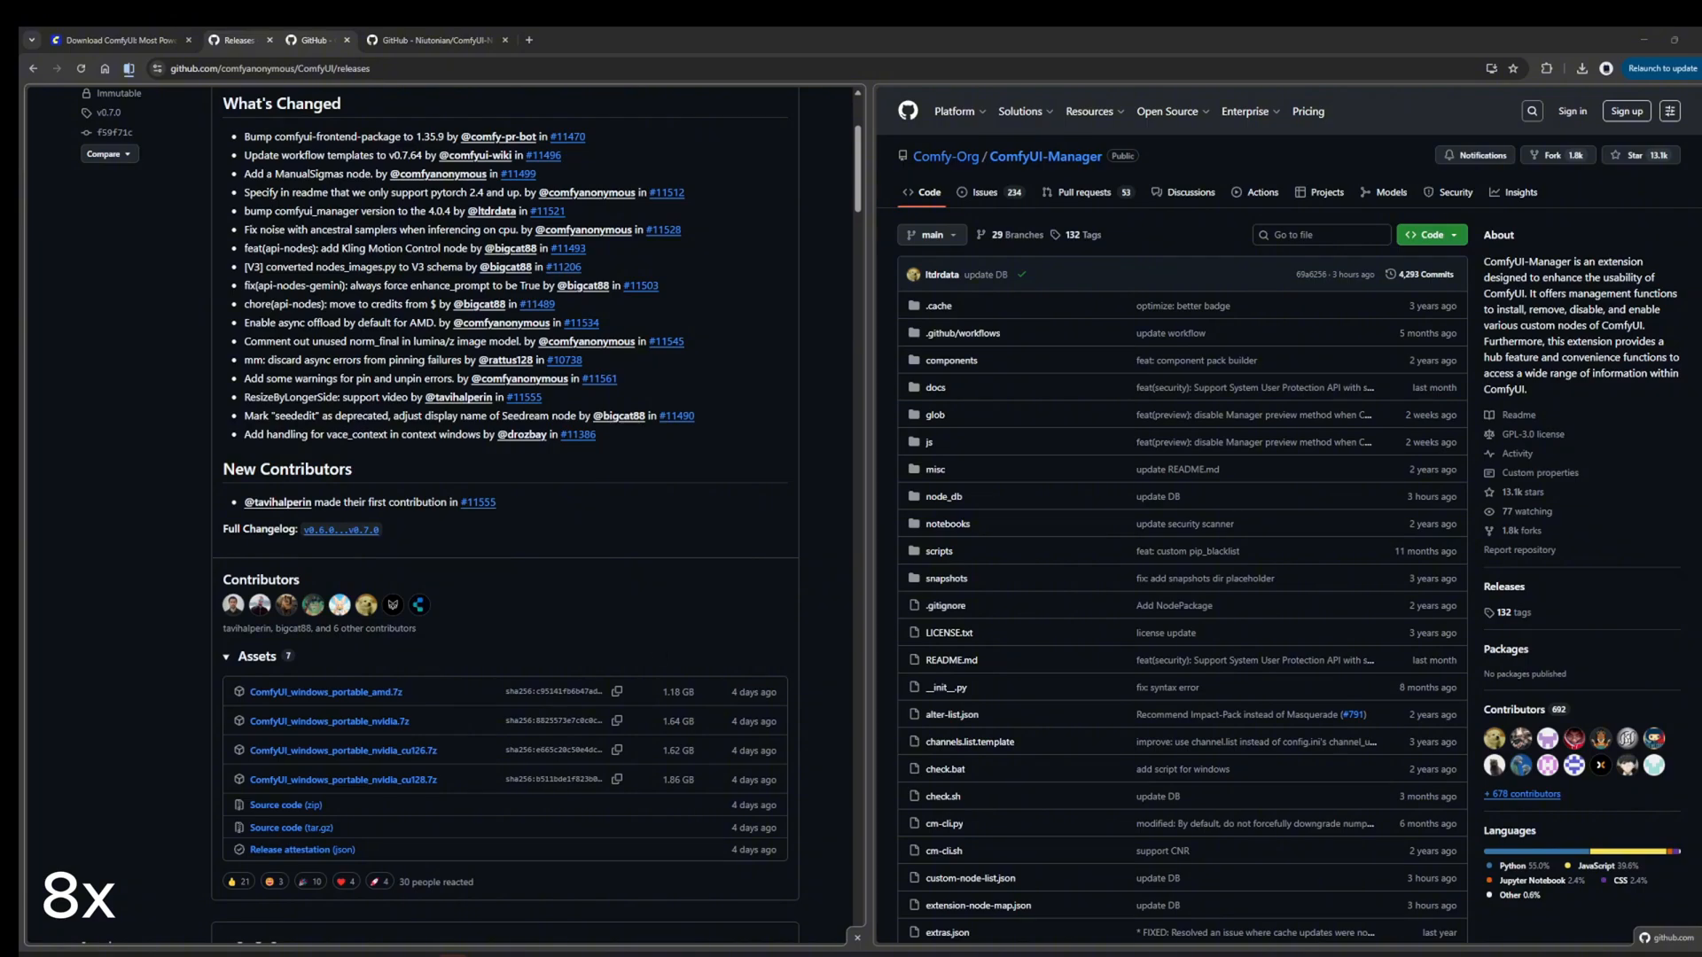
click(1068, 956)
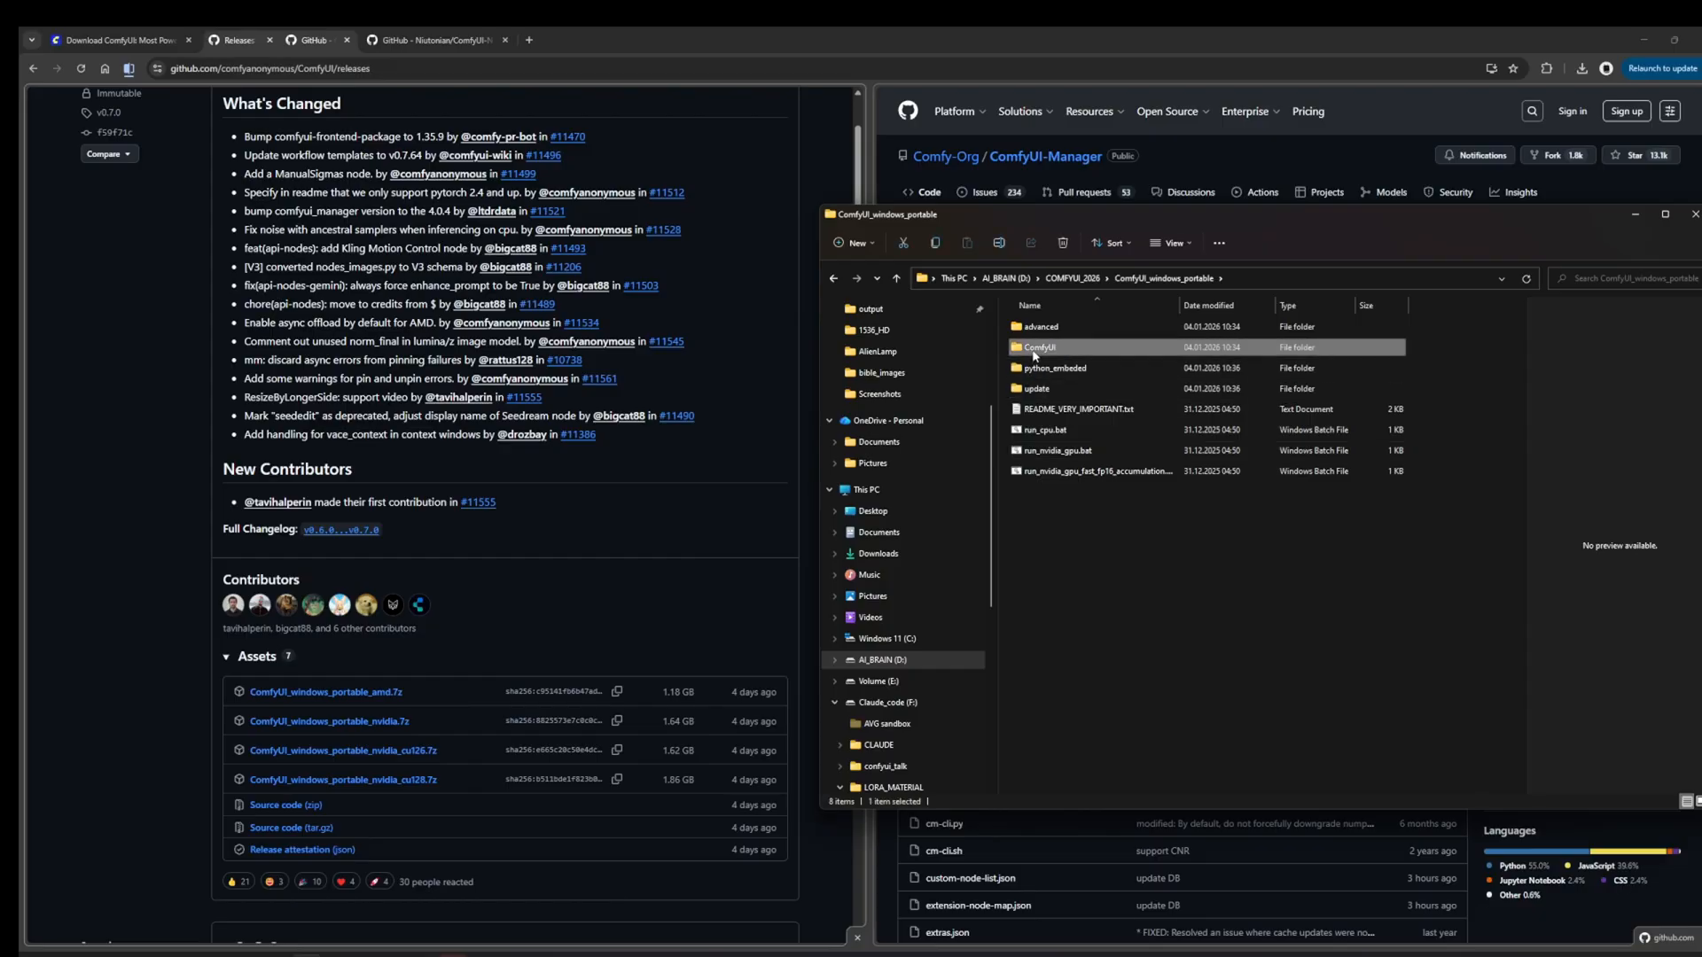
double_click(1039, 347)
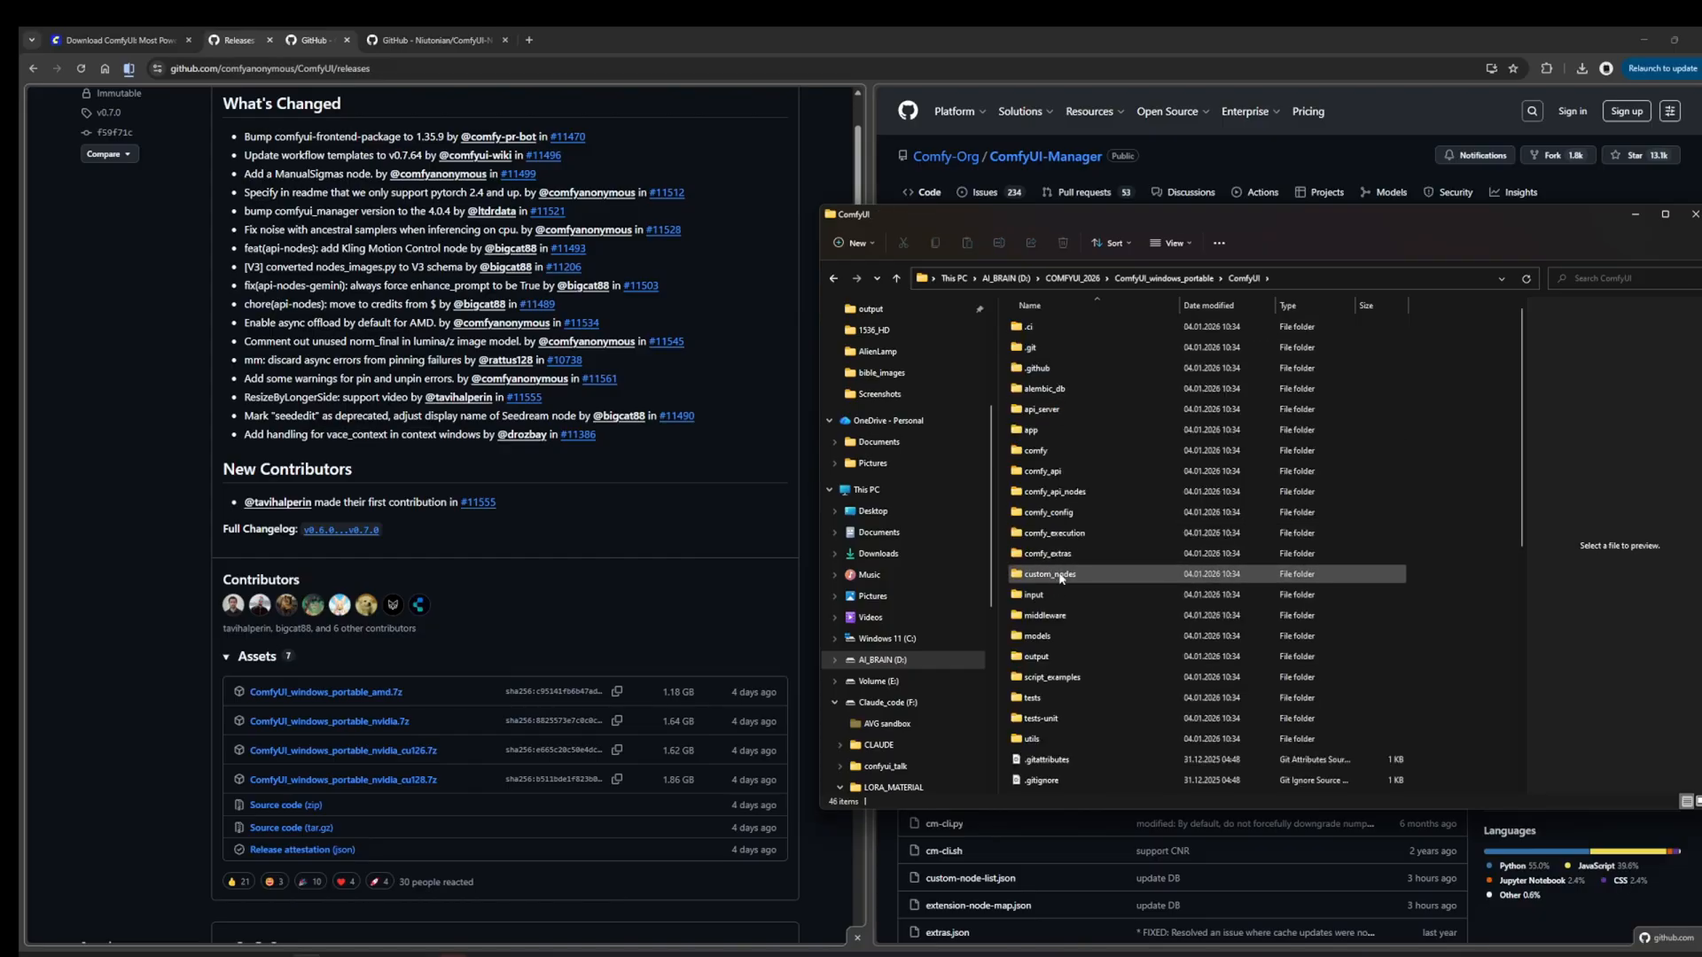
double_click(1059, 578)
click(1376, 278)
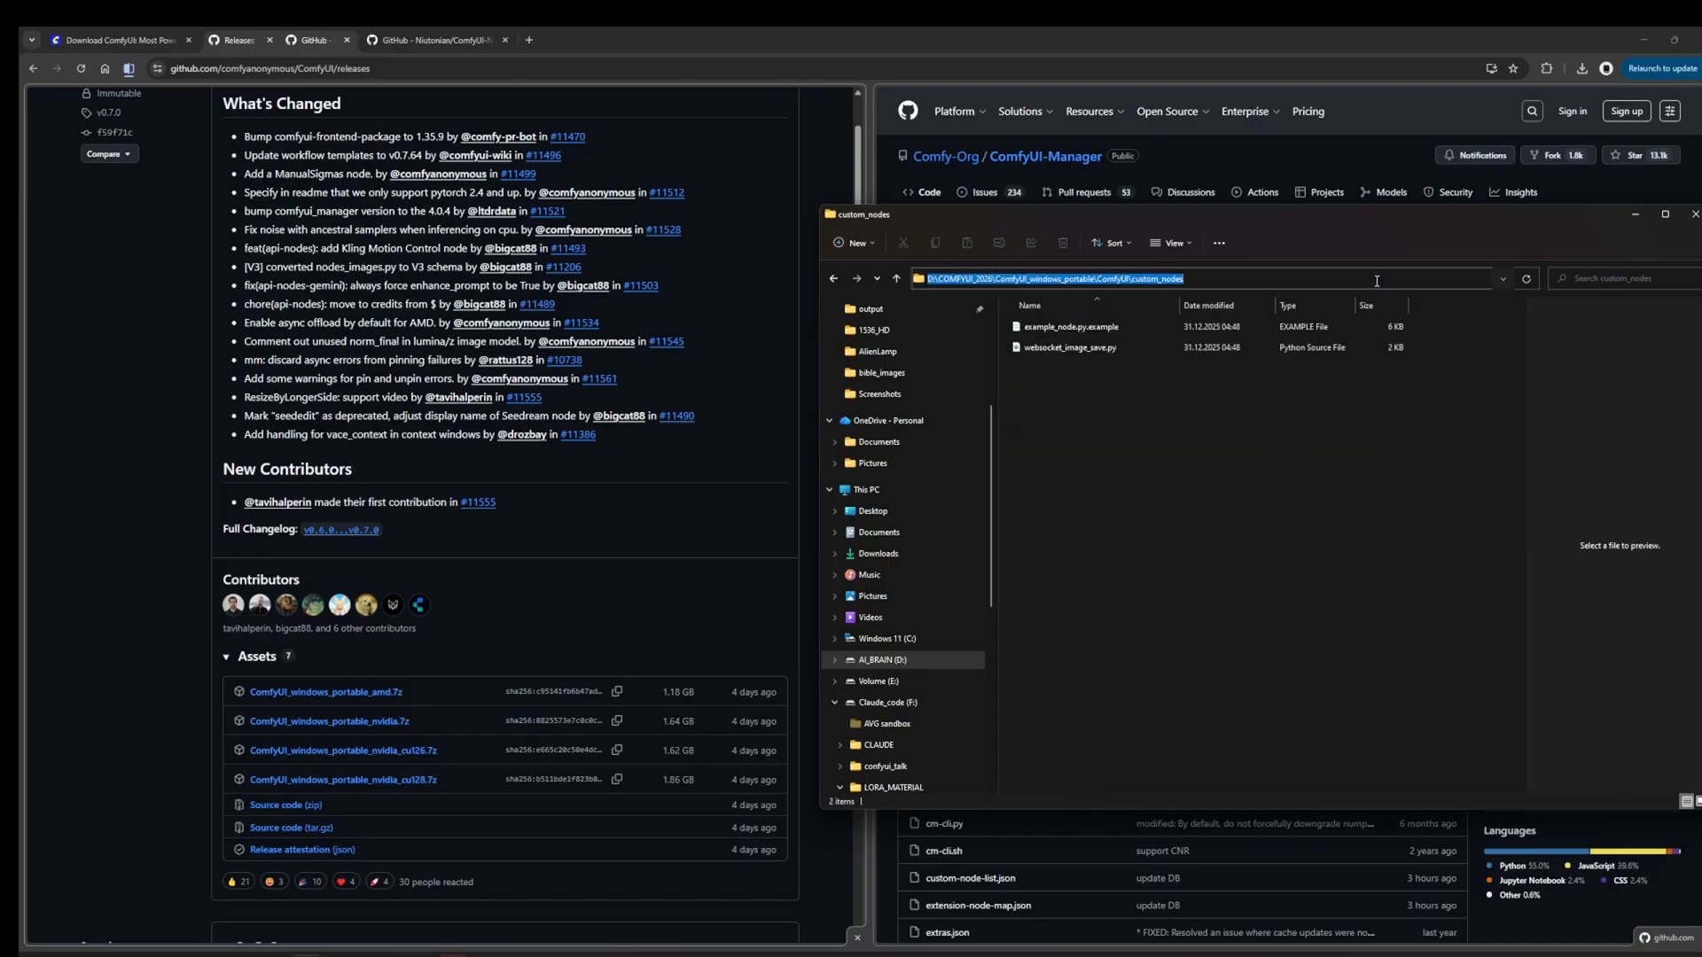
text(CMD)
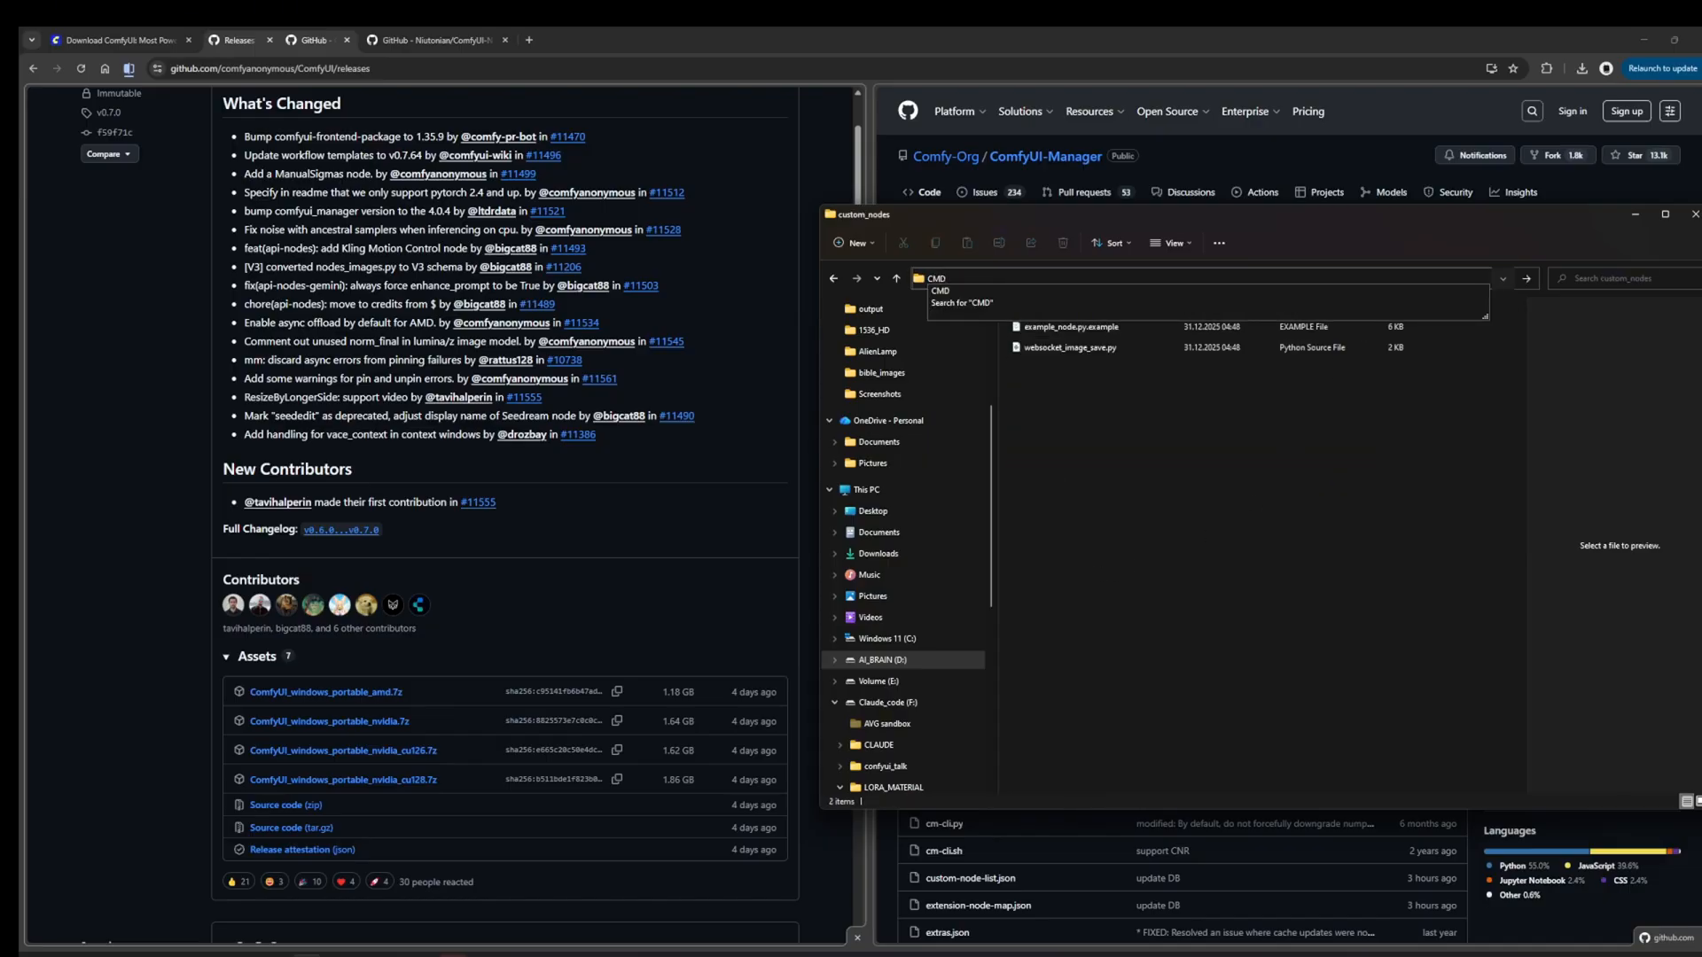
key(Return)
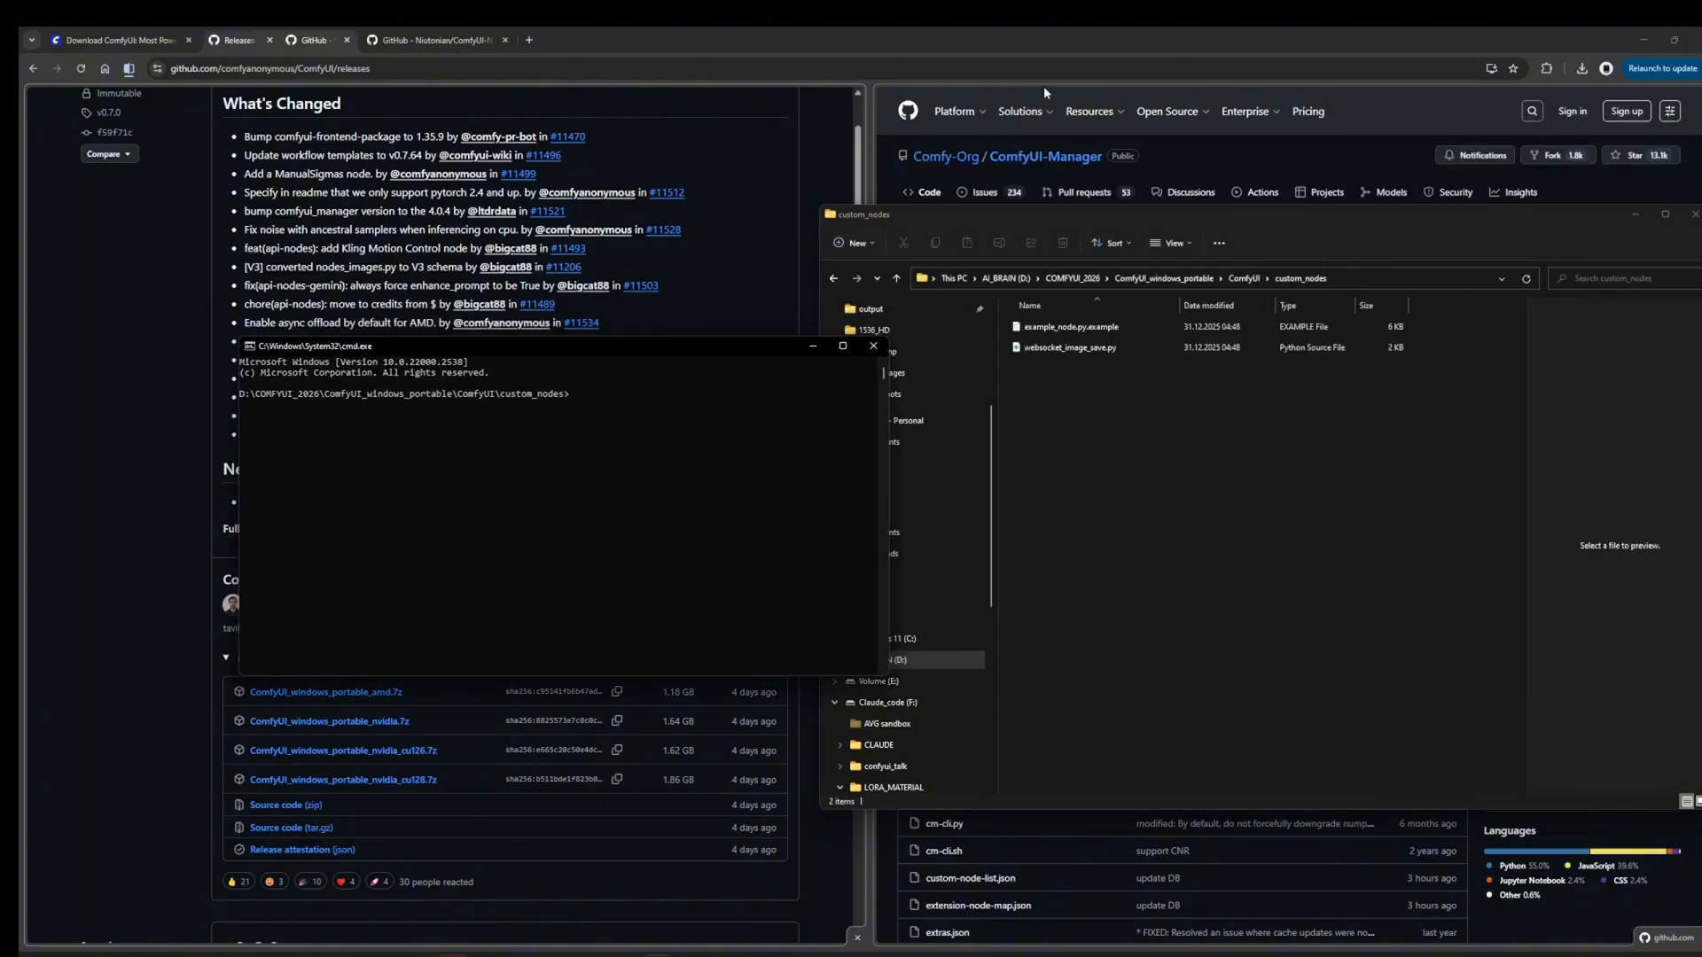
- Put the web address of the Comfy-Org/ComfyUI-Manager repository on the clipboard
click(1065, 78)
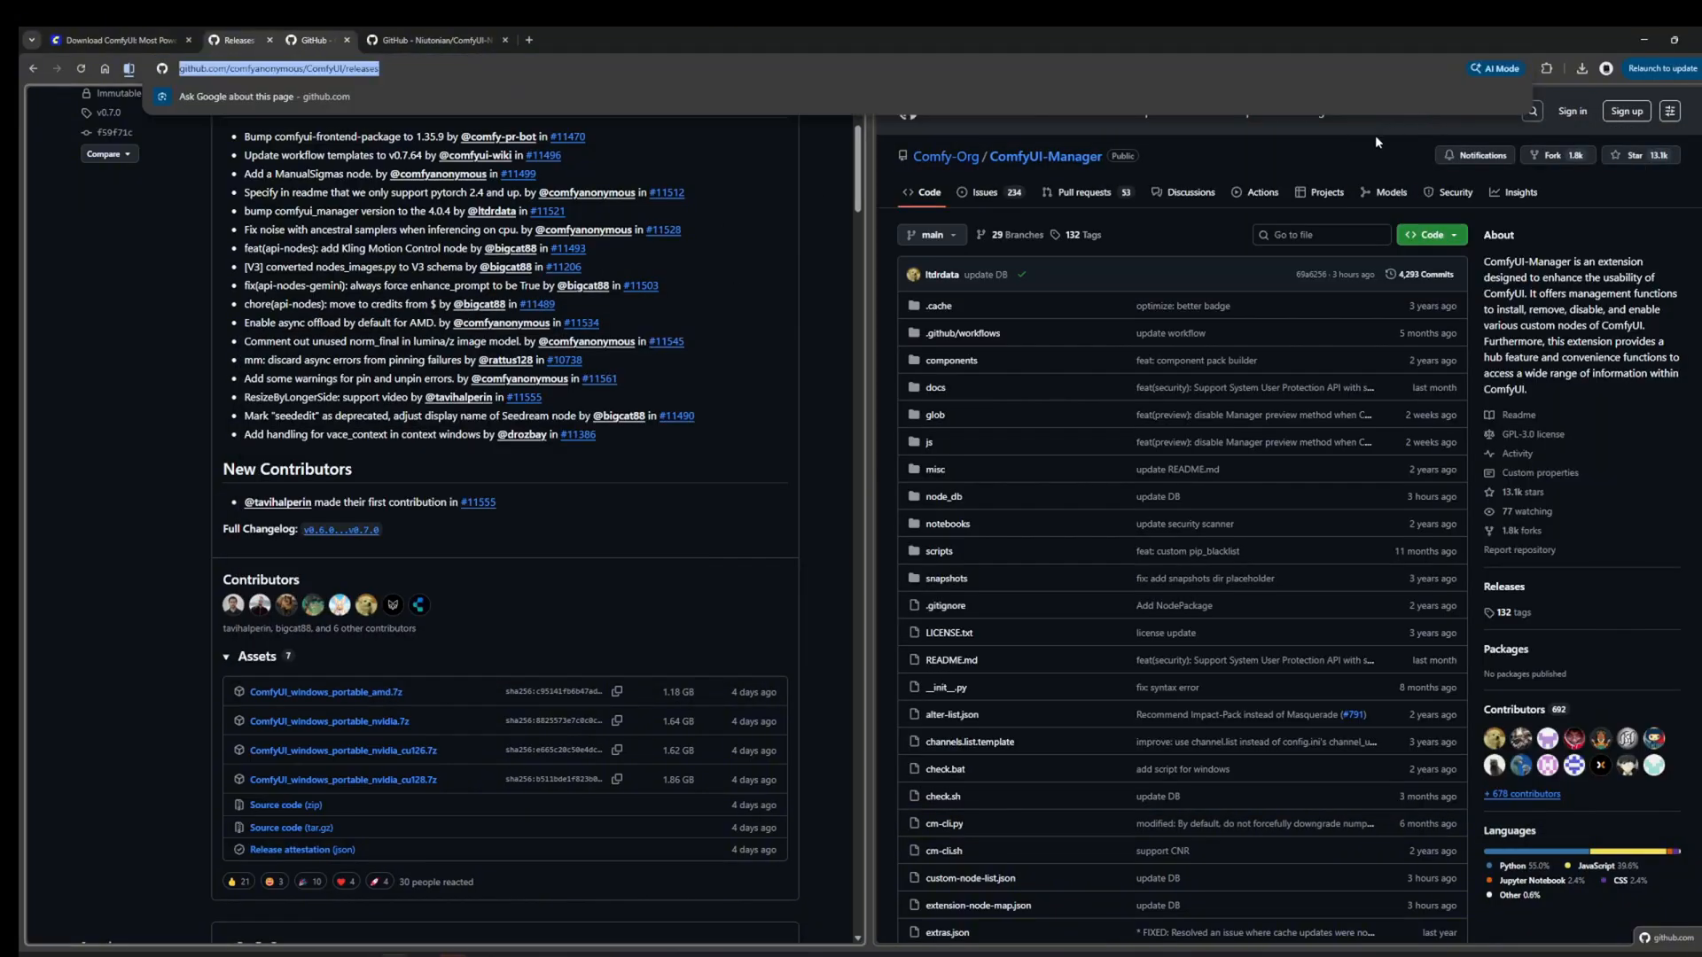
click(1370, 157)
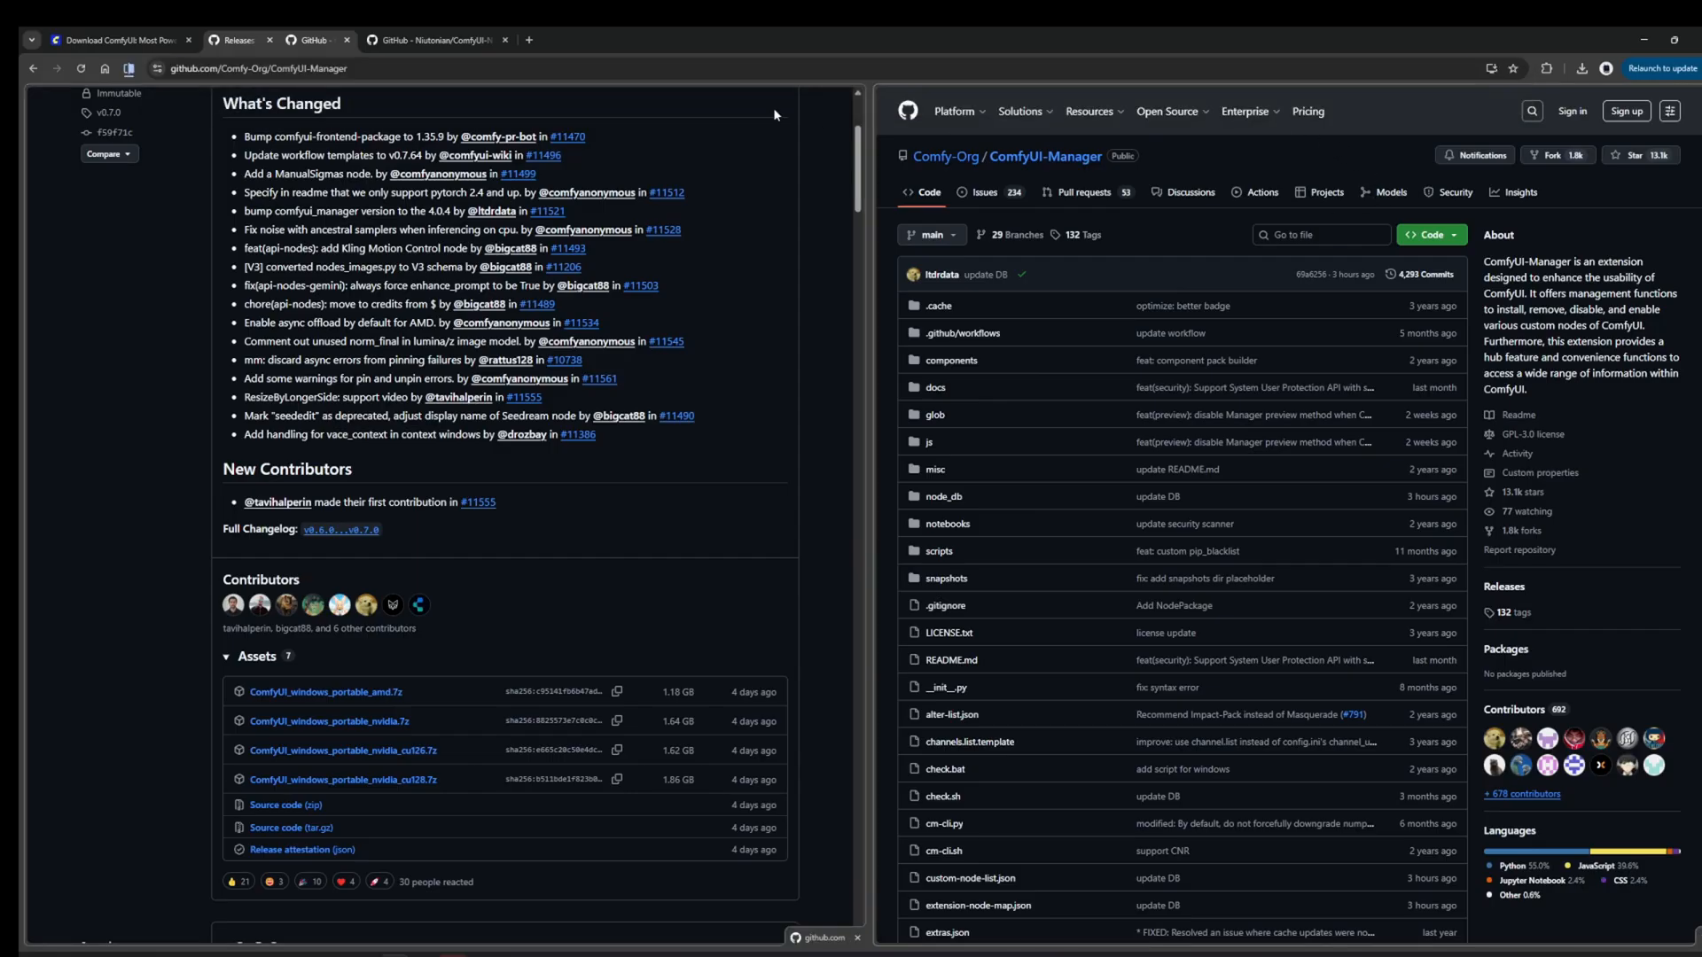
click(759, 70)
key(ctrl+x)
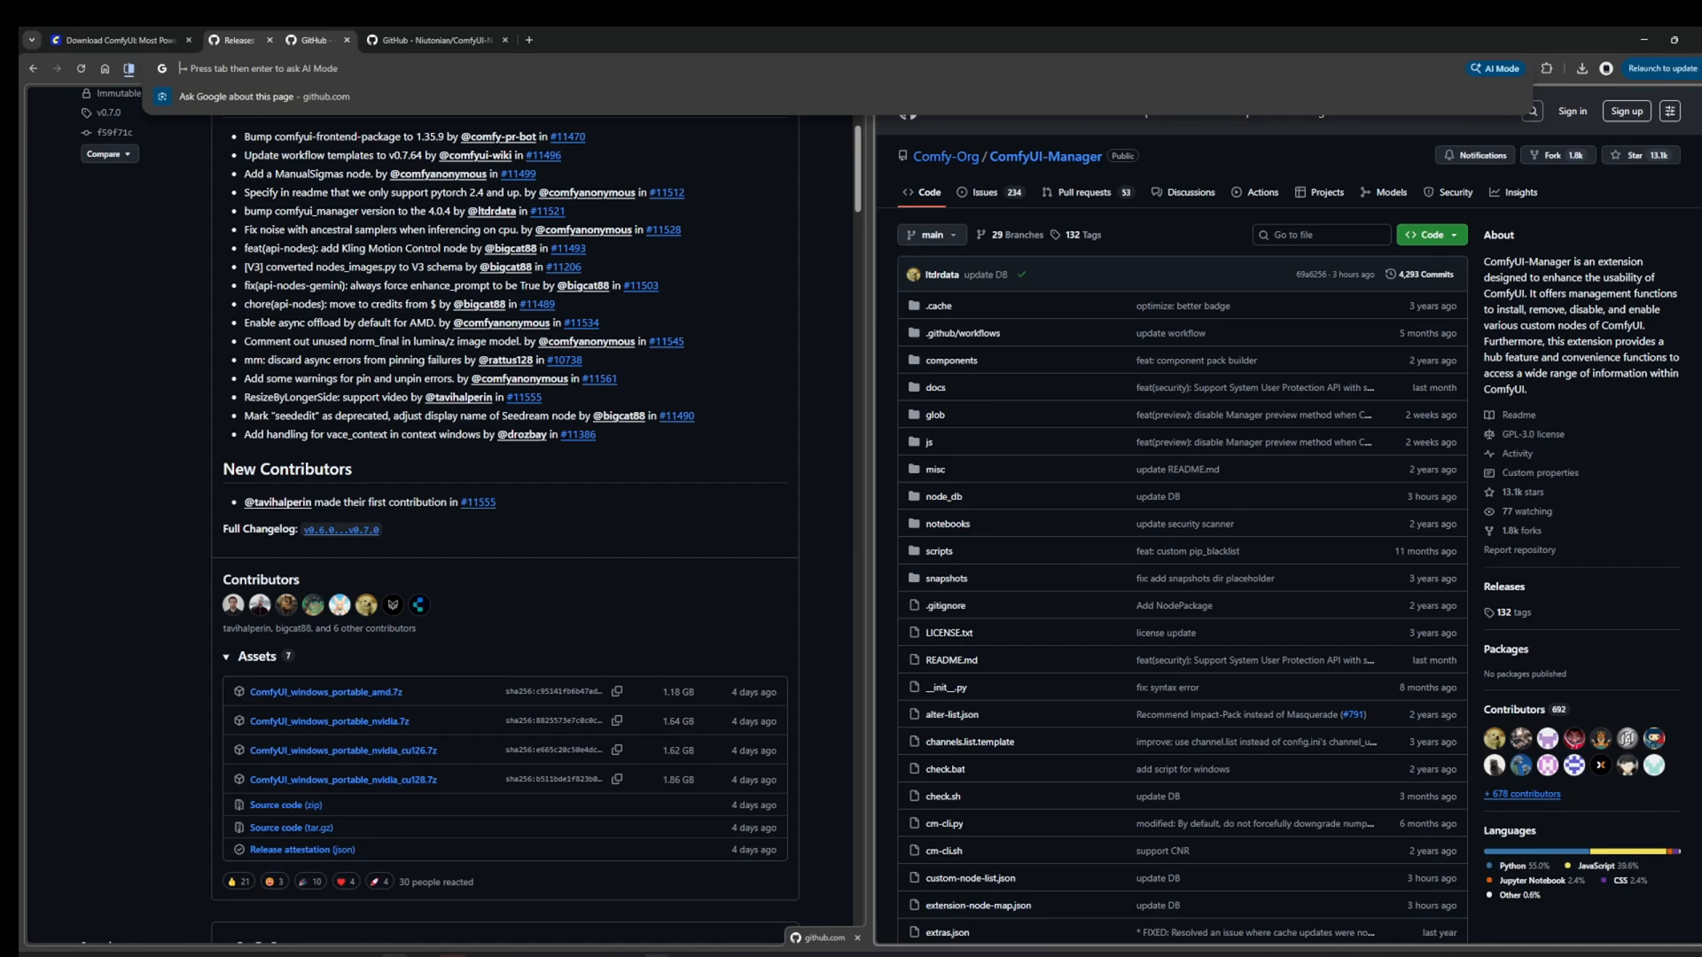
click(658, 955)
click(798, 904)
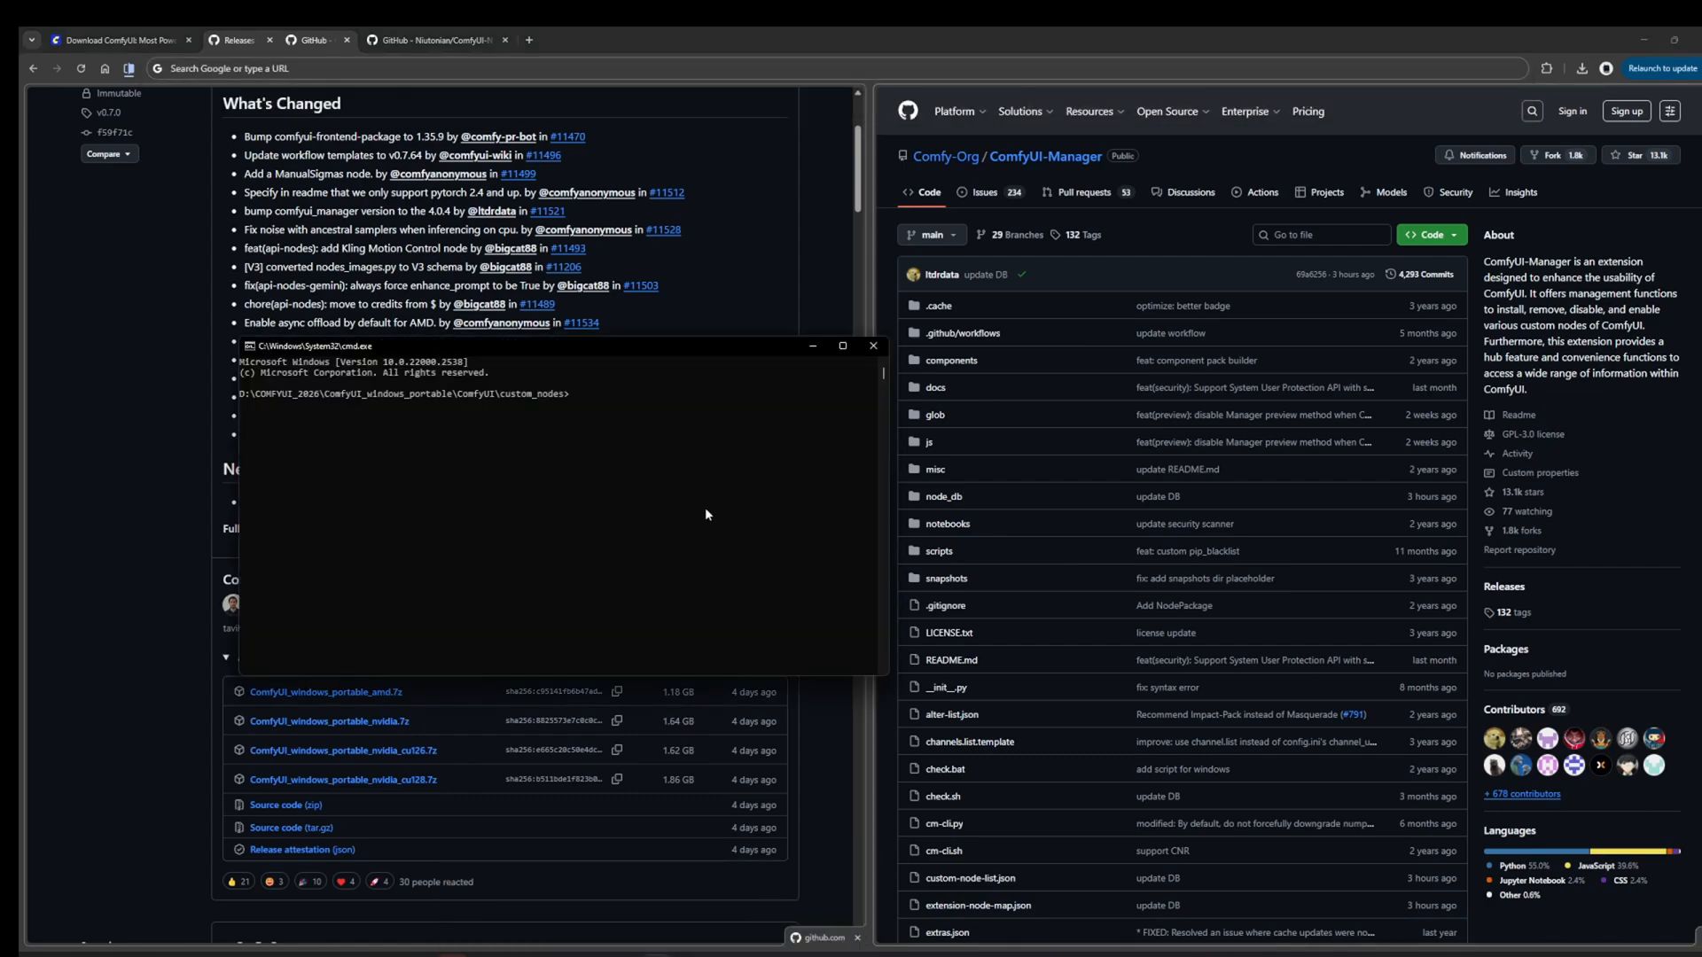
text(git clone)
key(ctrl+v)
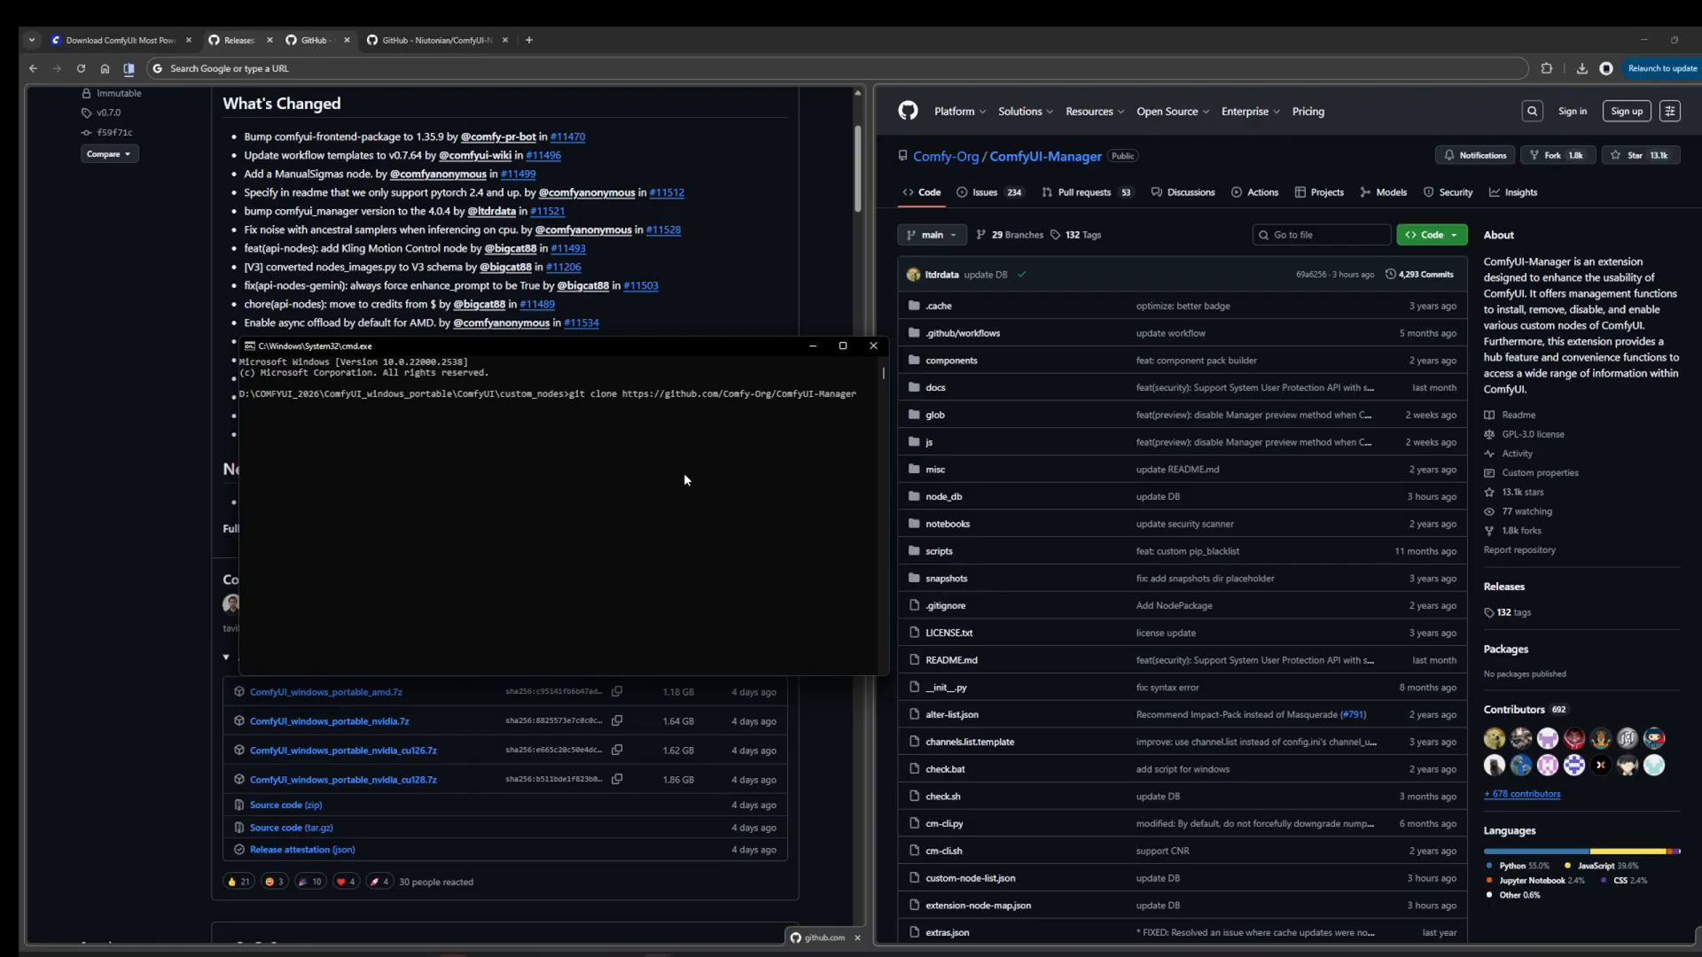
key(Return)
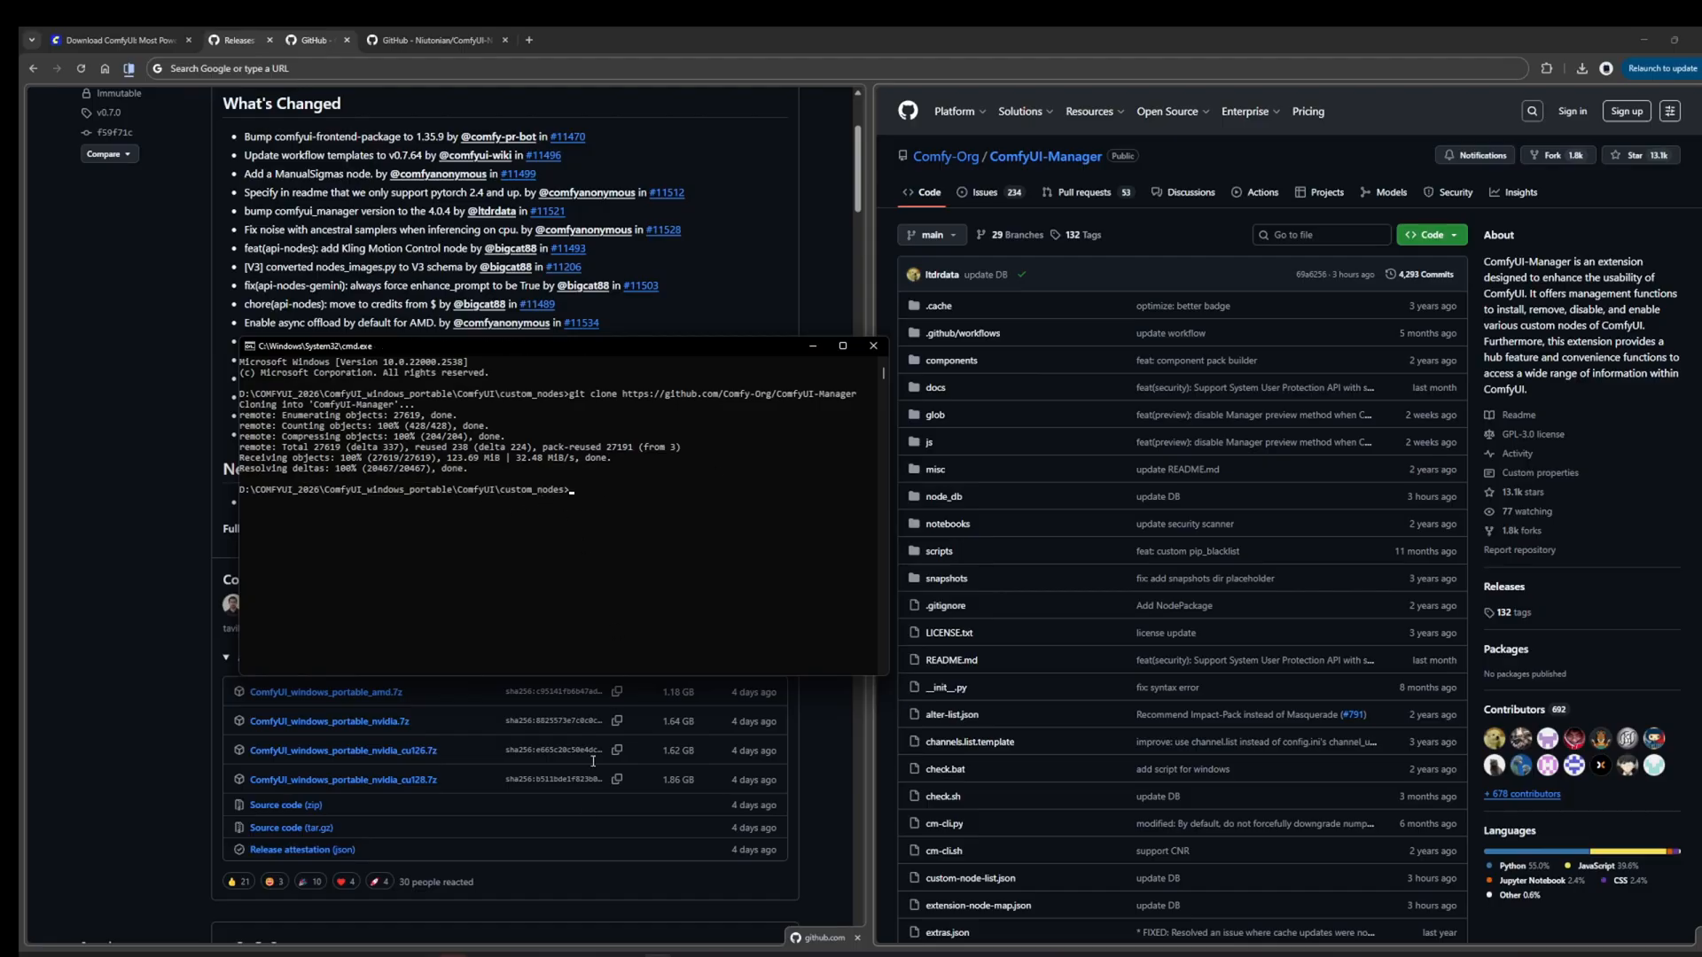
- Go back up to the ComfyUI_windows_portable folder and launch run_nvidia_gpu.bat to start the ComfyUI server
mouse_move(680, 955)
click(314, 955)
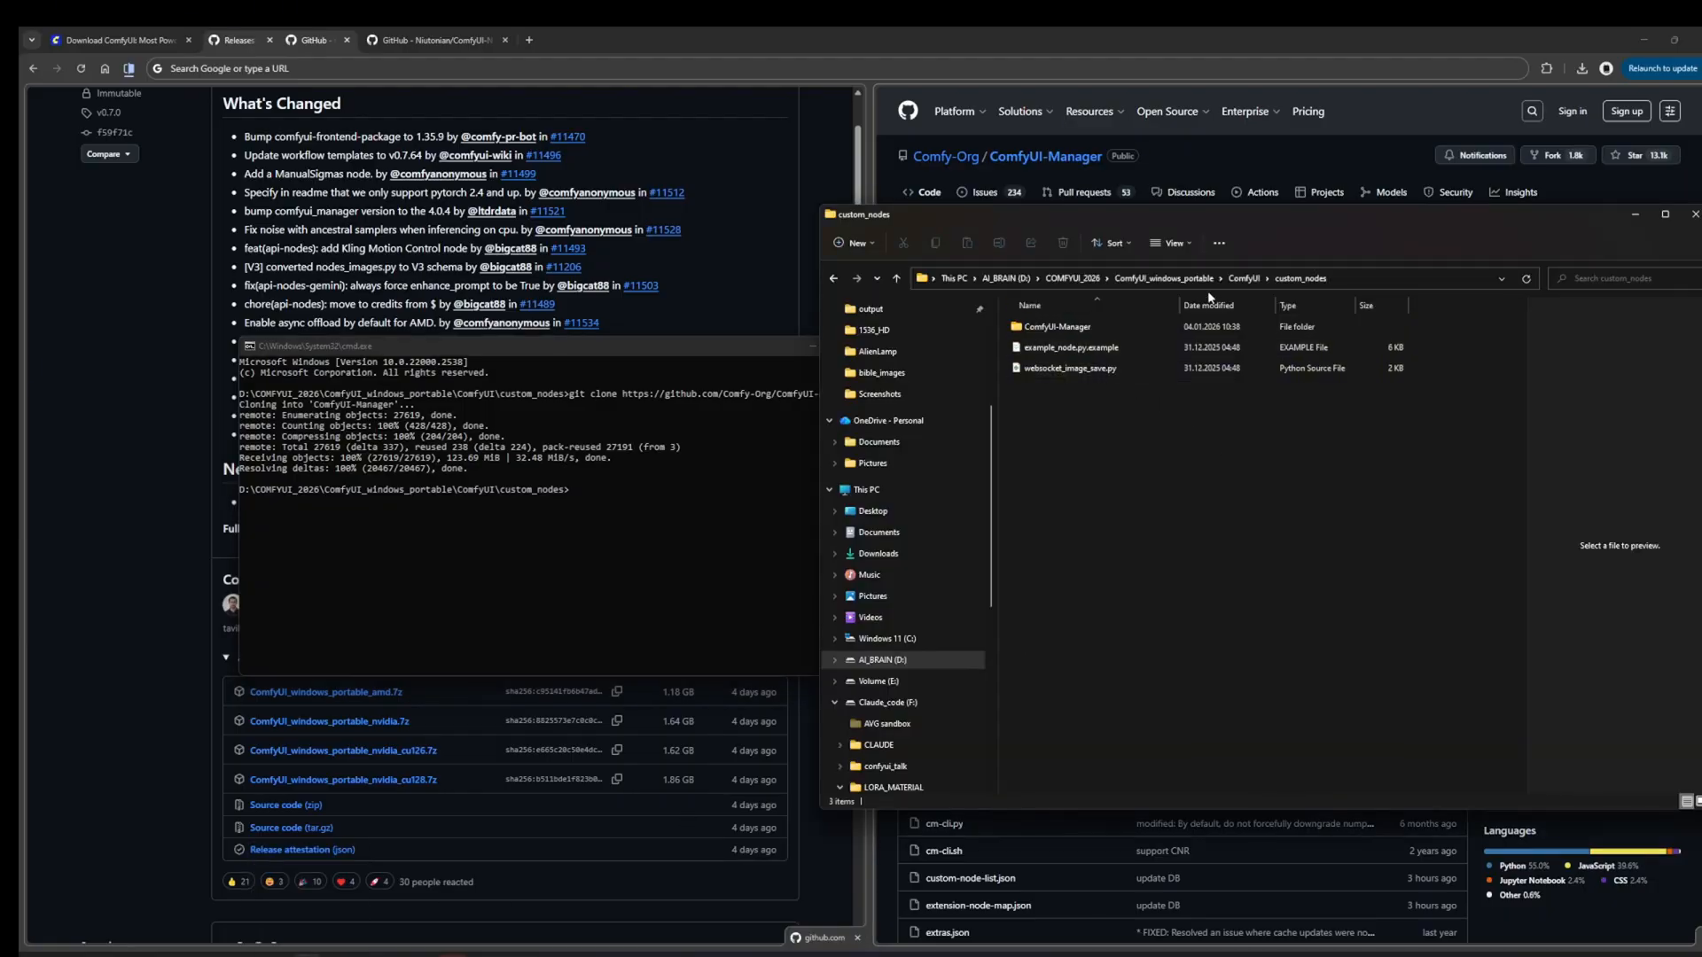
click(1244, 279)
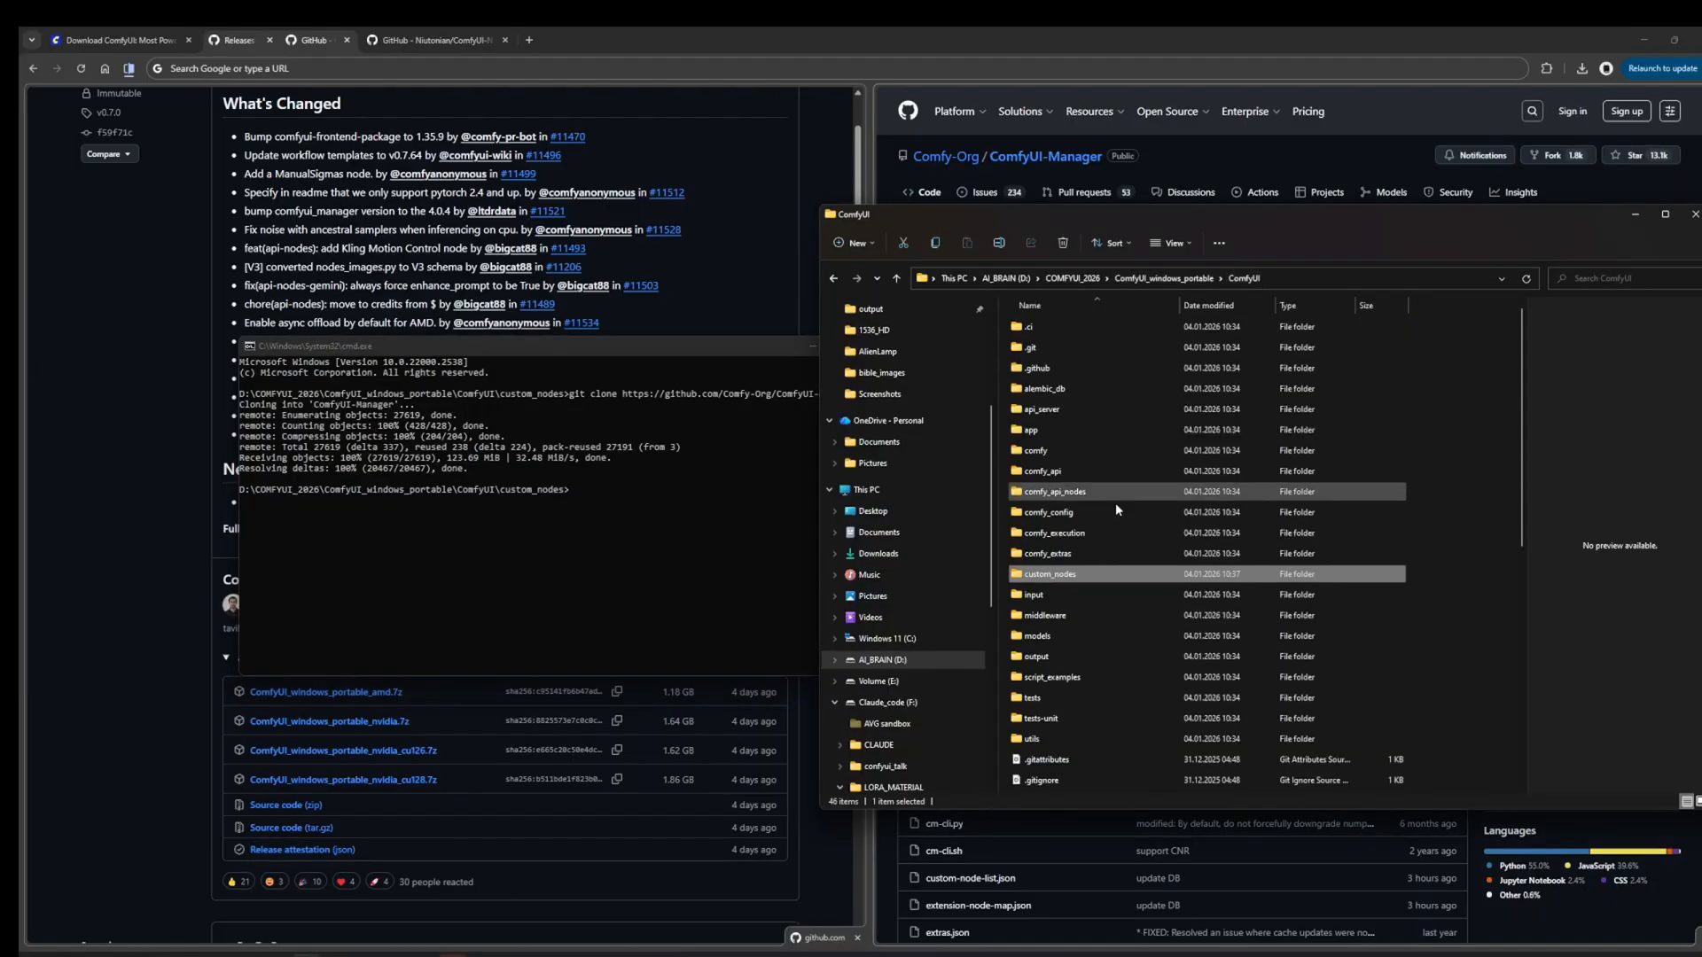
click(1163, 278)
click(1068, 452)
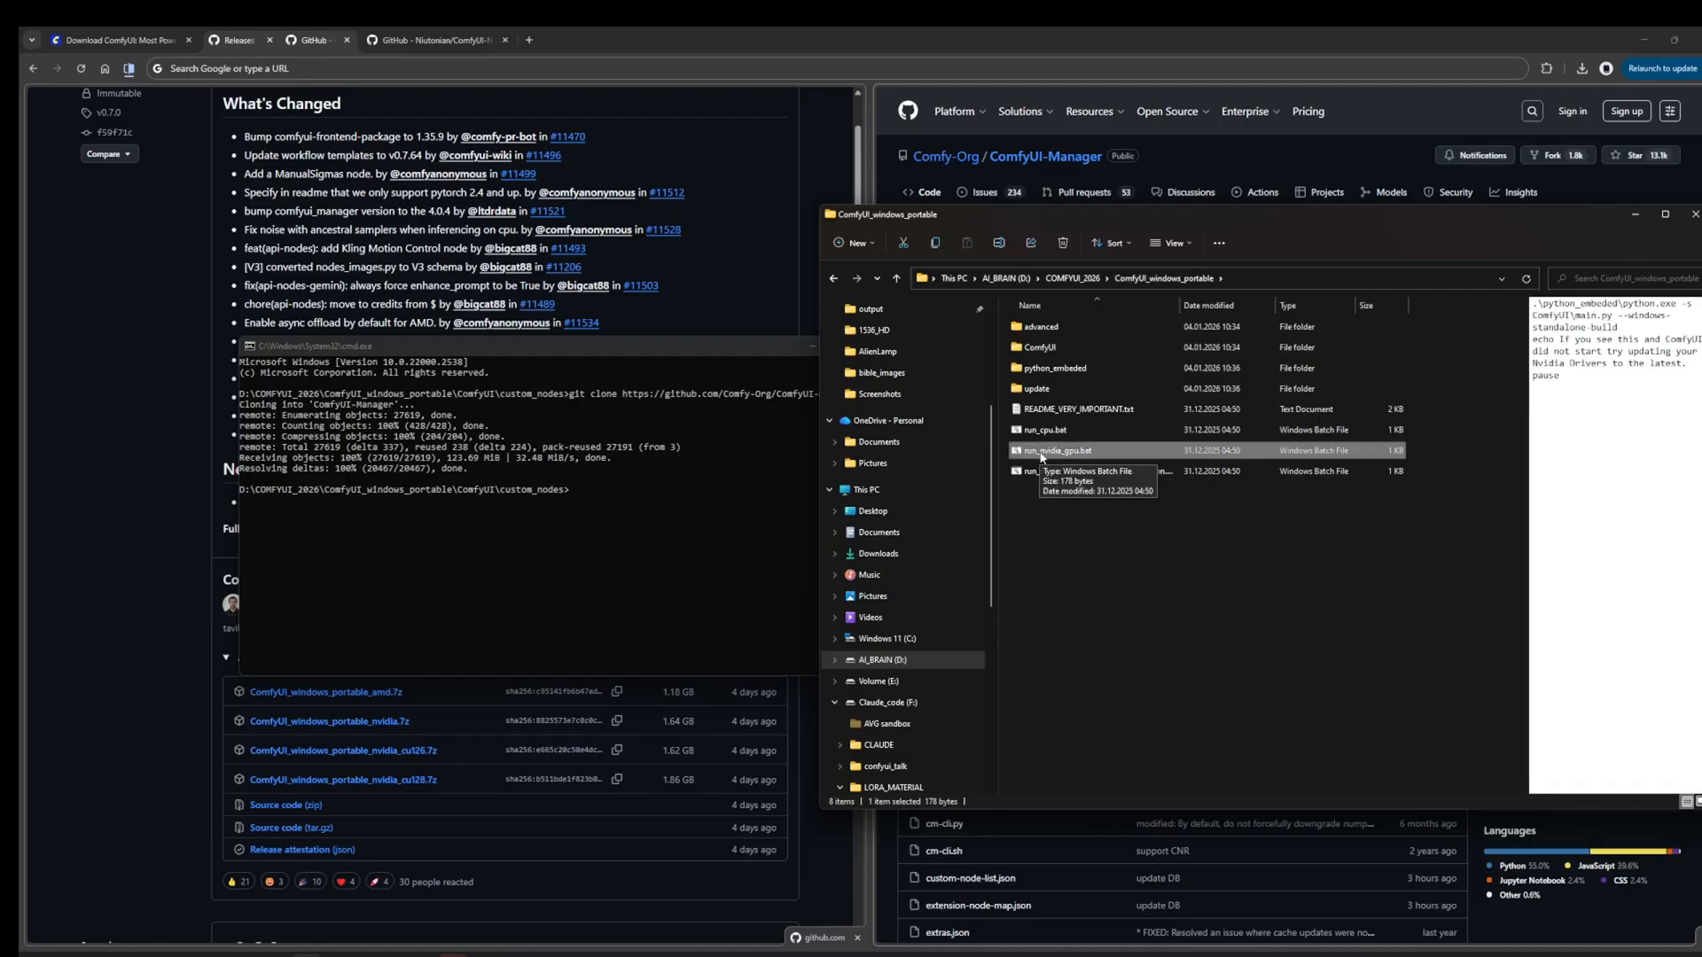
double_click(1041, 451)
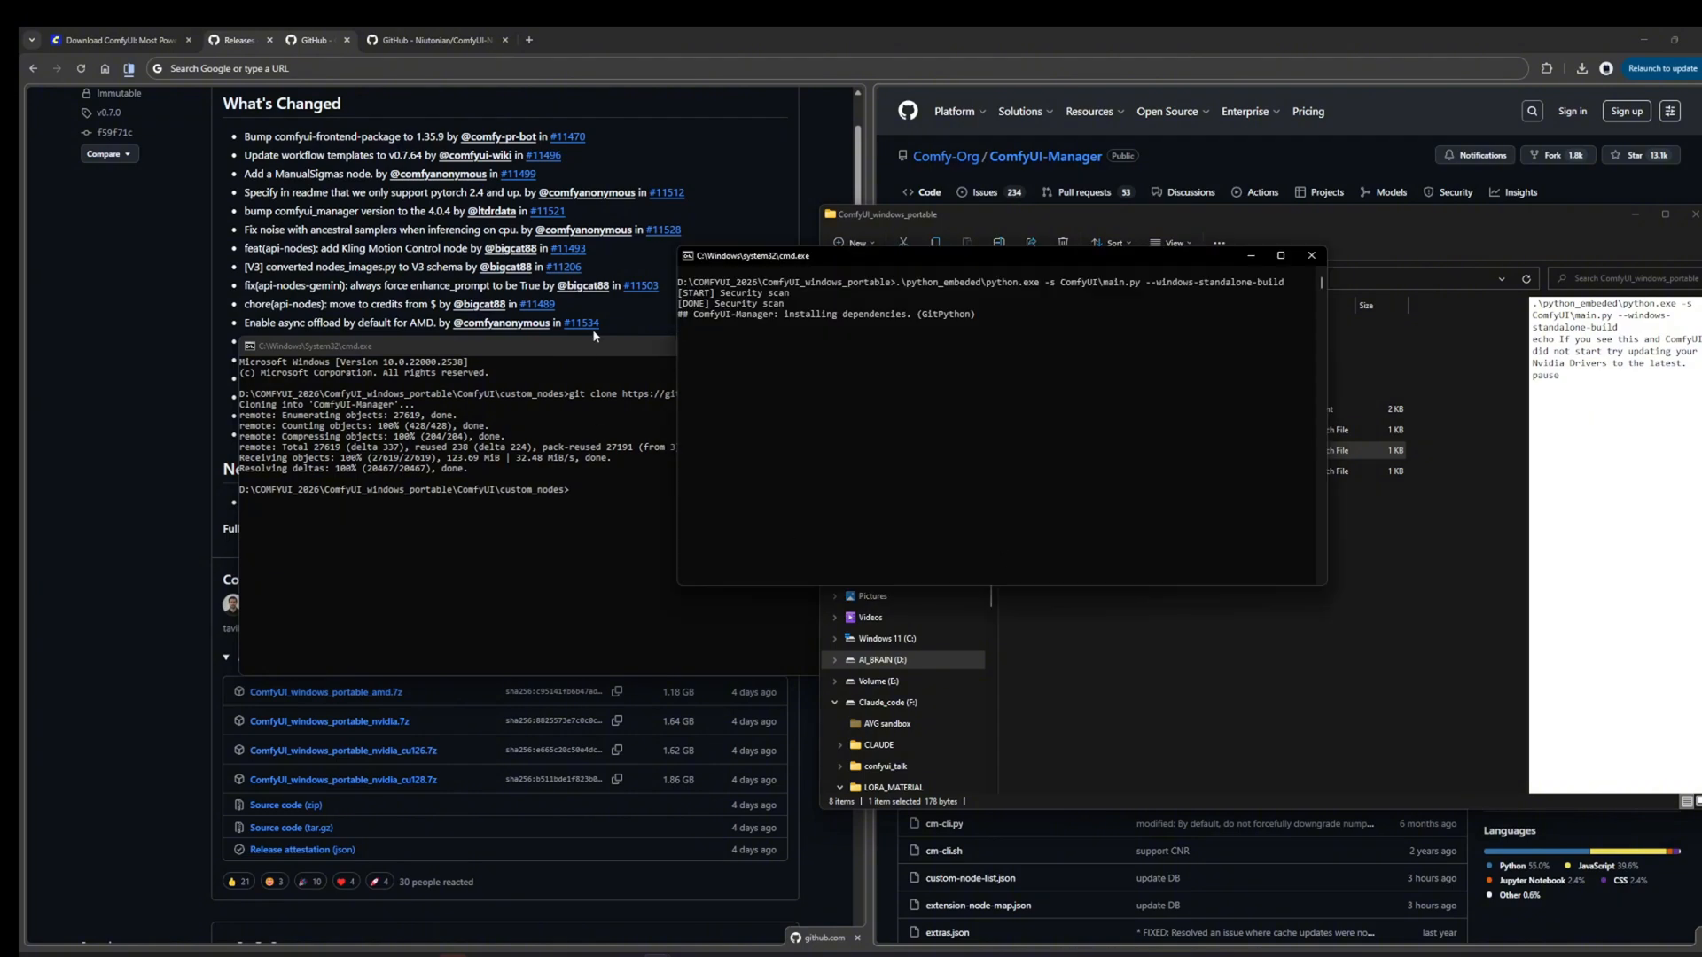
drag(876, 263, 783, 394)
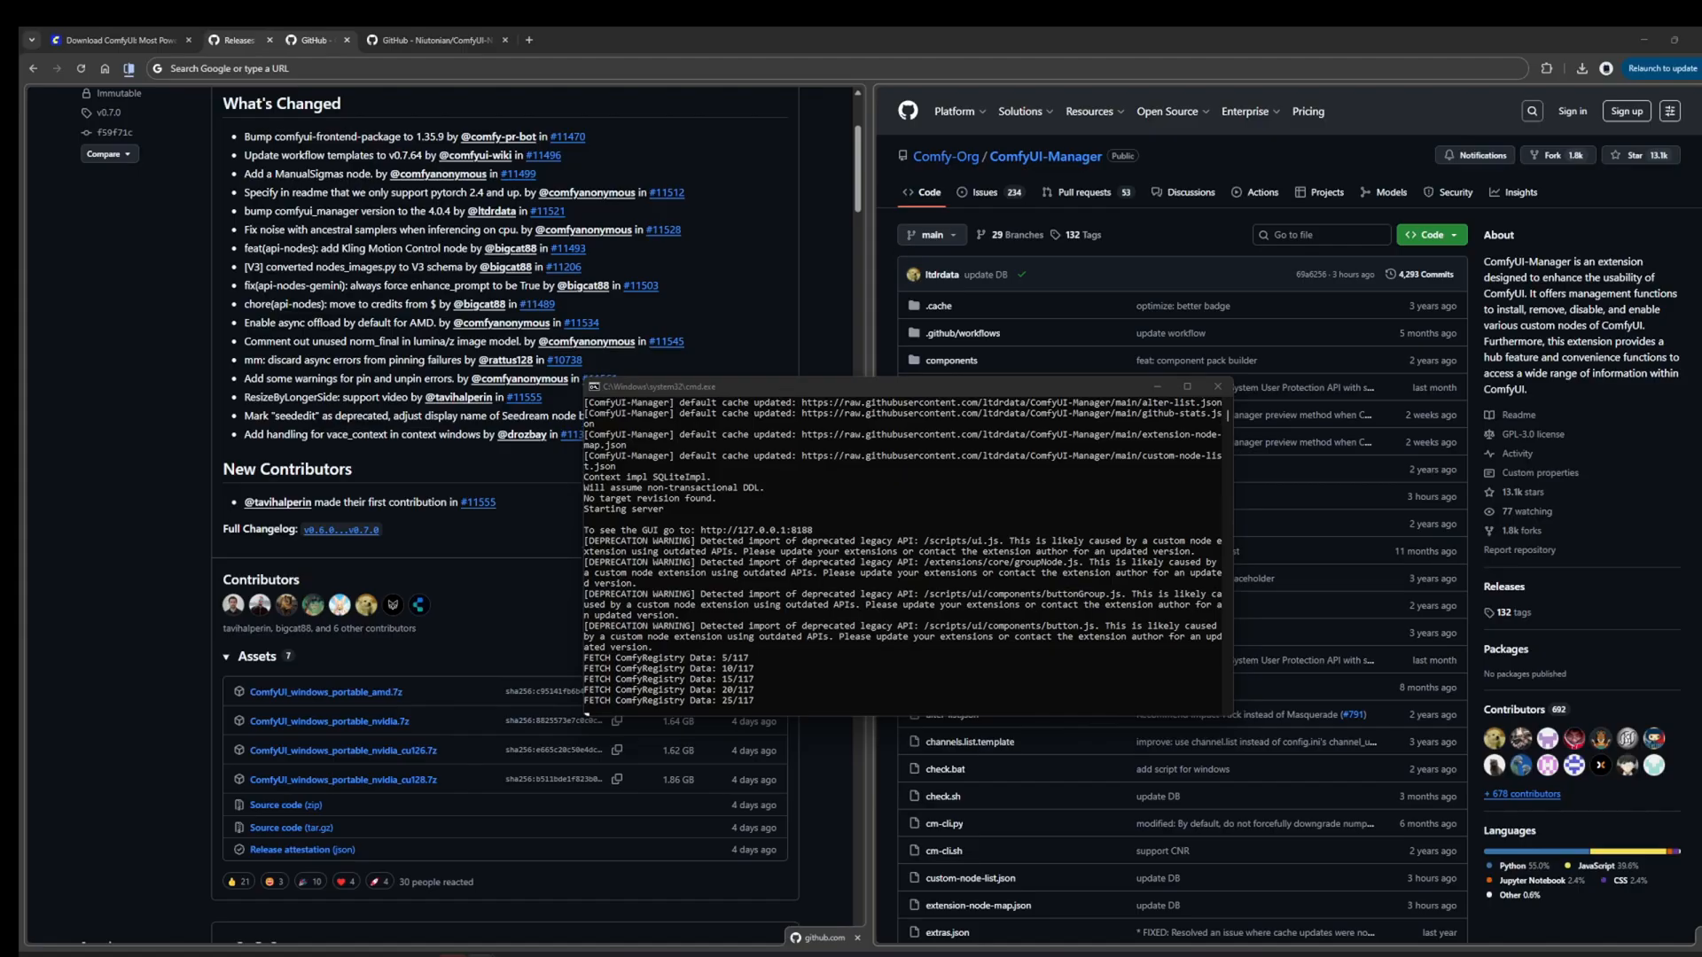
scroll(993, 493, up, 5)
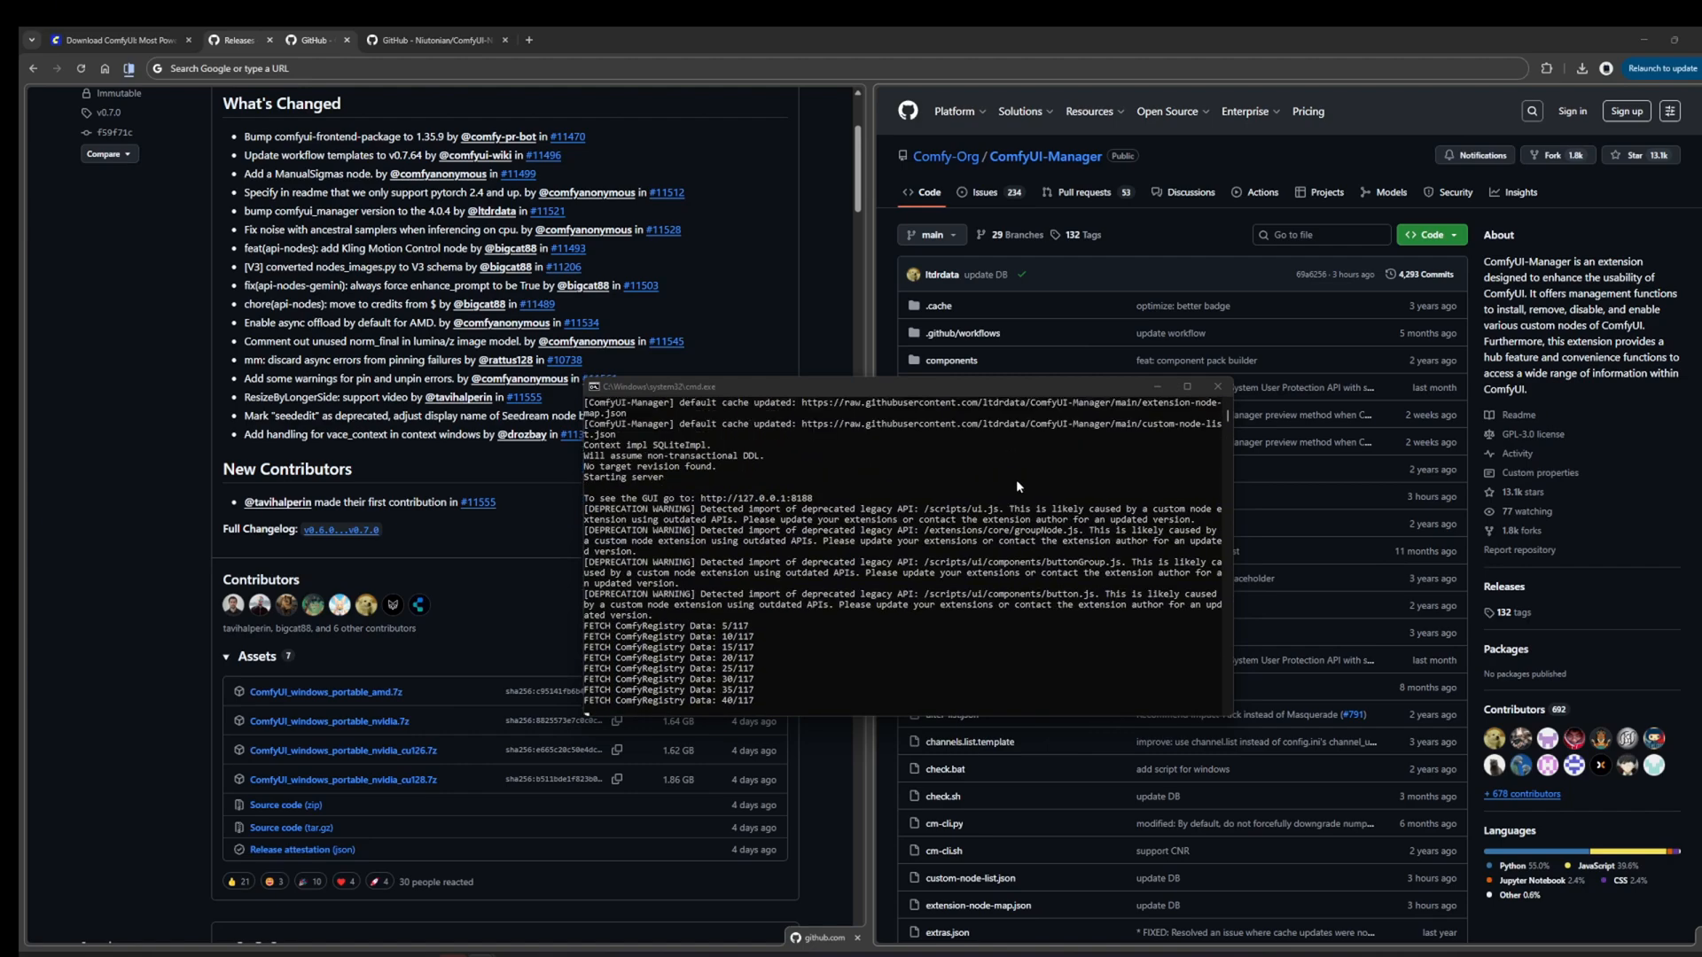
- Turn off Auto-scale layout (Nodes 2.0) in the ComfyUI settings and check the Nodes 2.0 switch in the main menu
scroll(1016, 486, up, 4)
scroll(621, 523, down, 6)
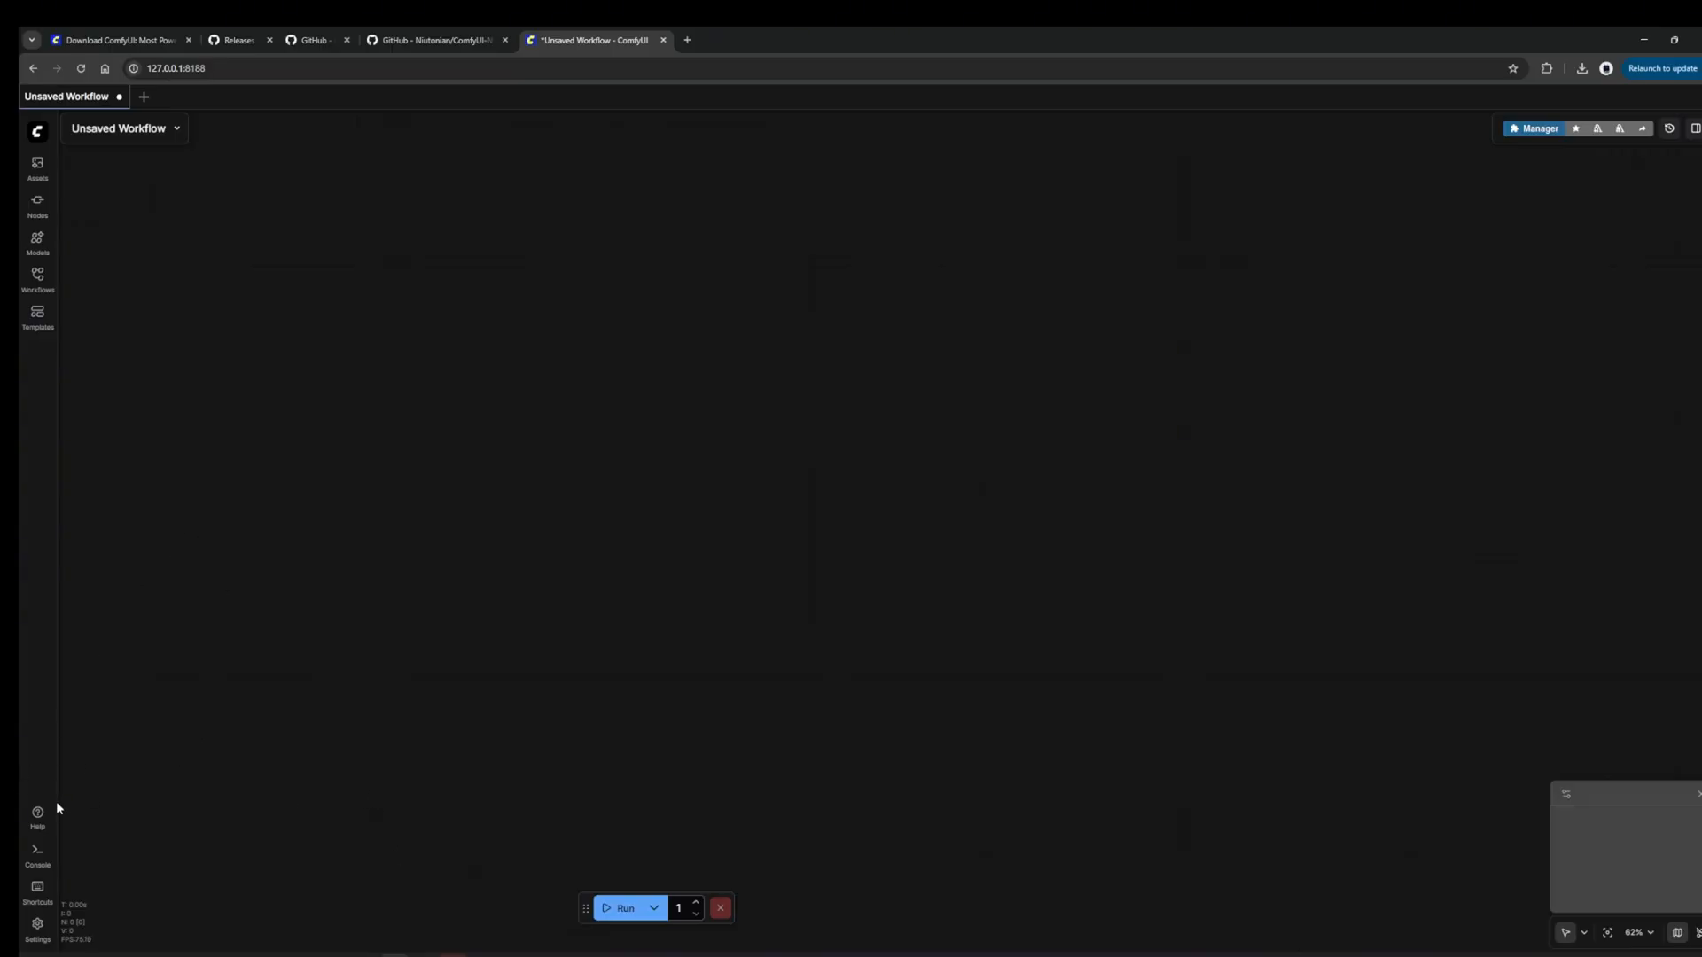
click(37, 926)
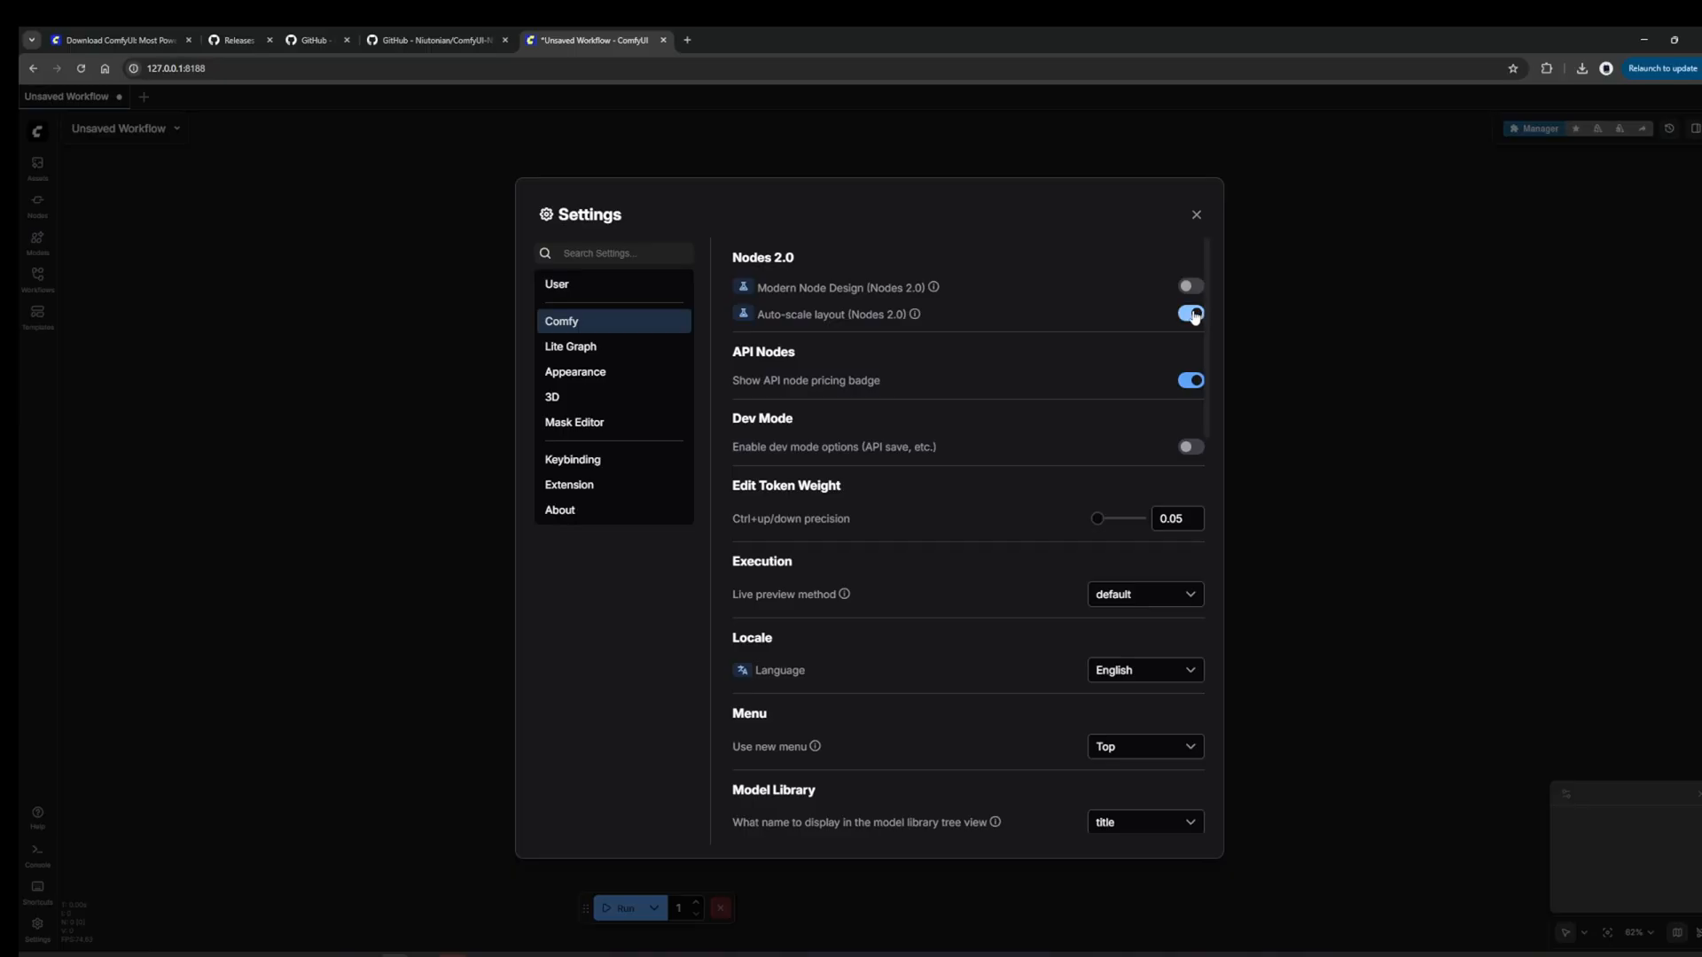
click(1191, 315)
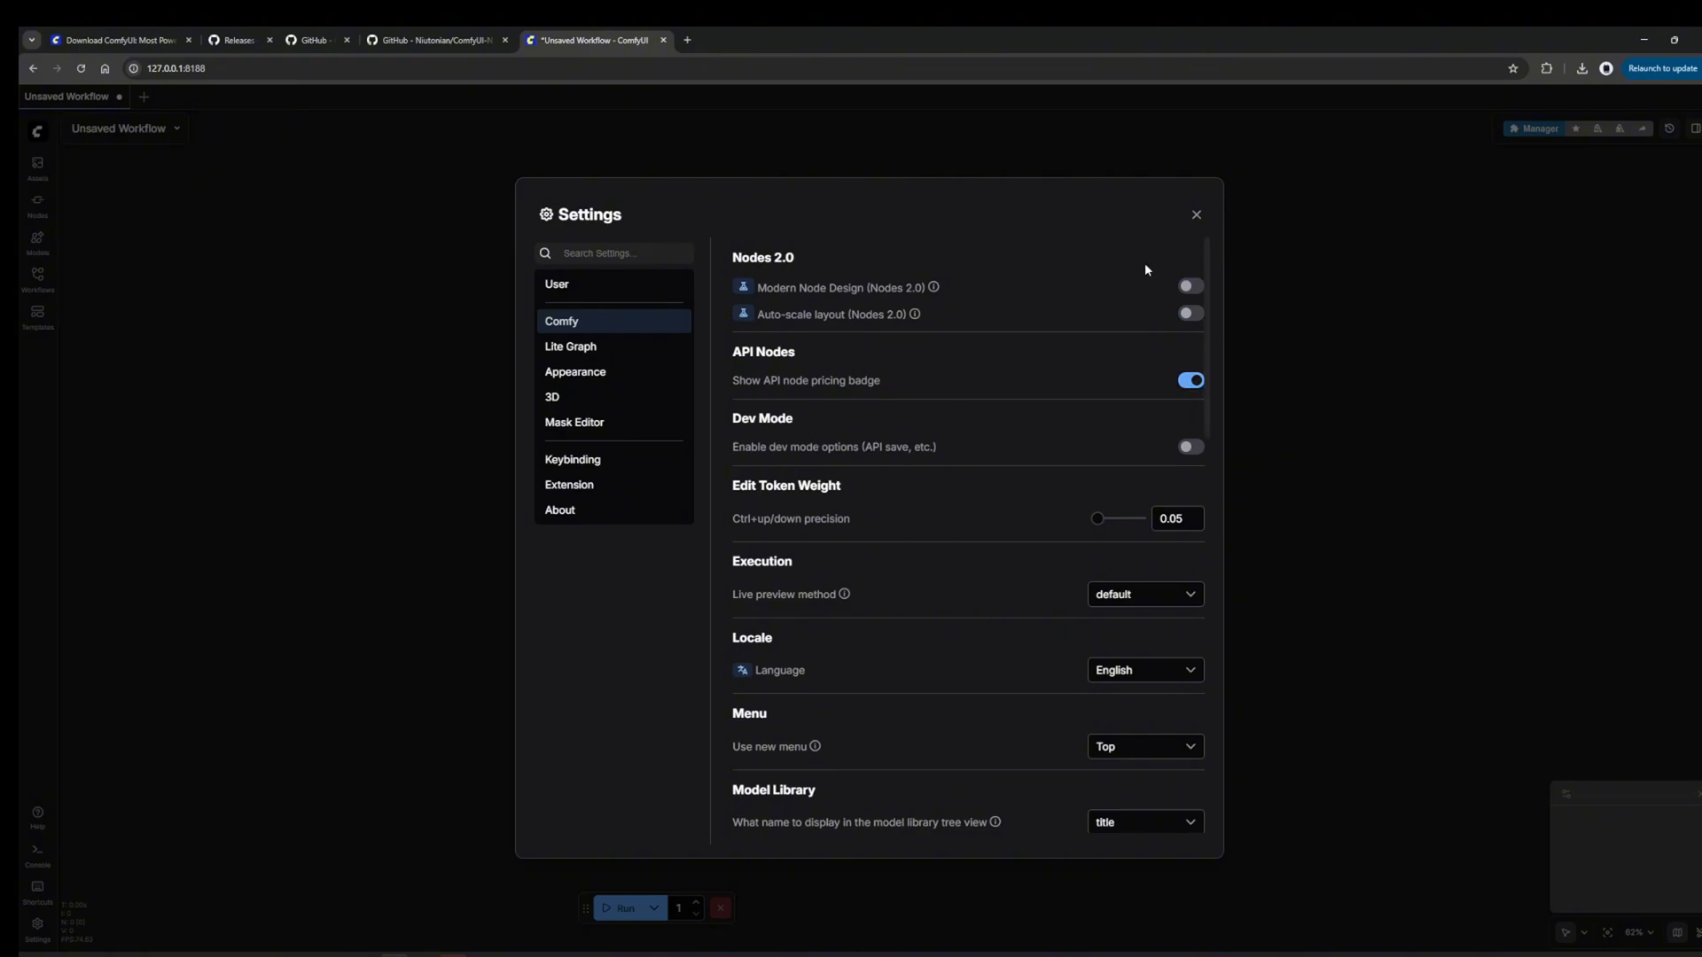
click(1195, 214)
click(37, 131)
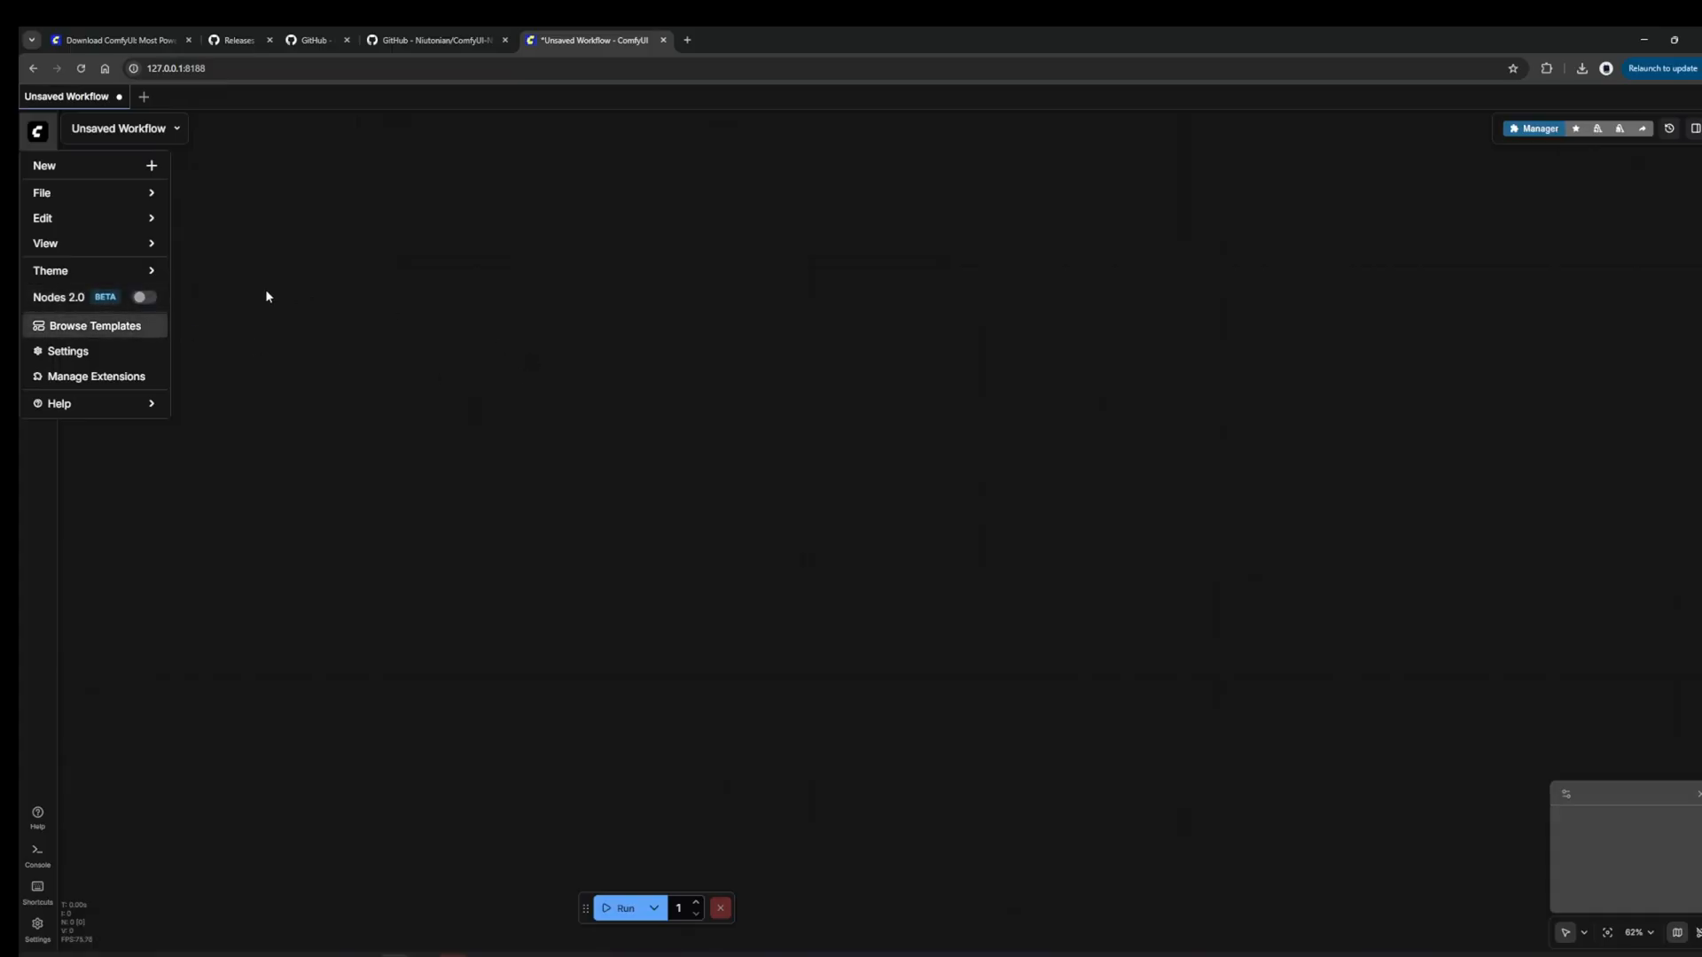
click(367, 172)
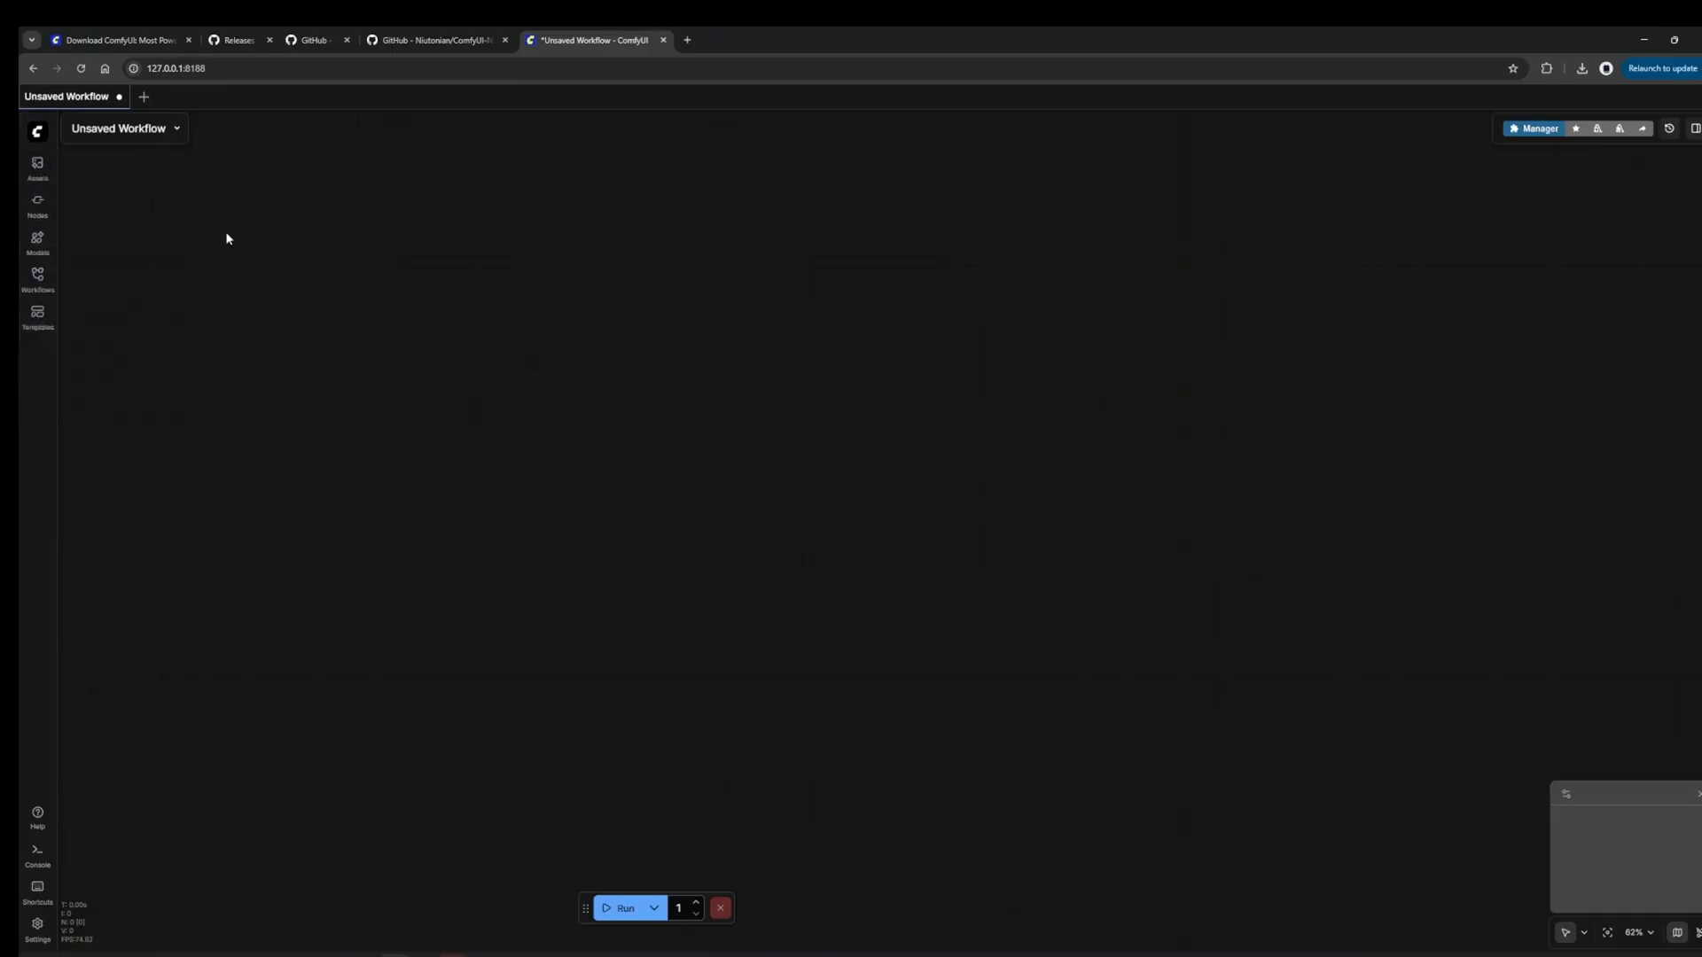
- Search the ComfyUI Manager's custom node list for "theme" and for "niu" to find the Niutonian theme pack
click(1524, 131)
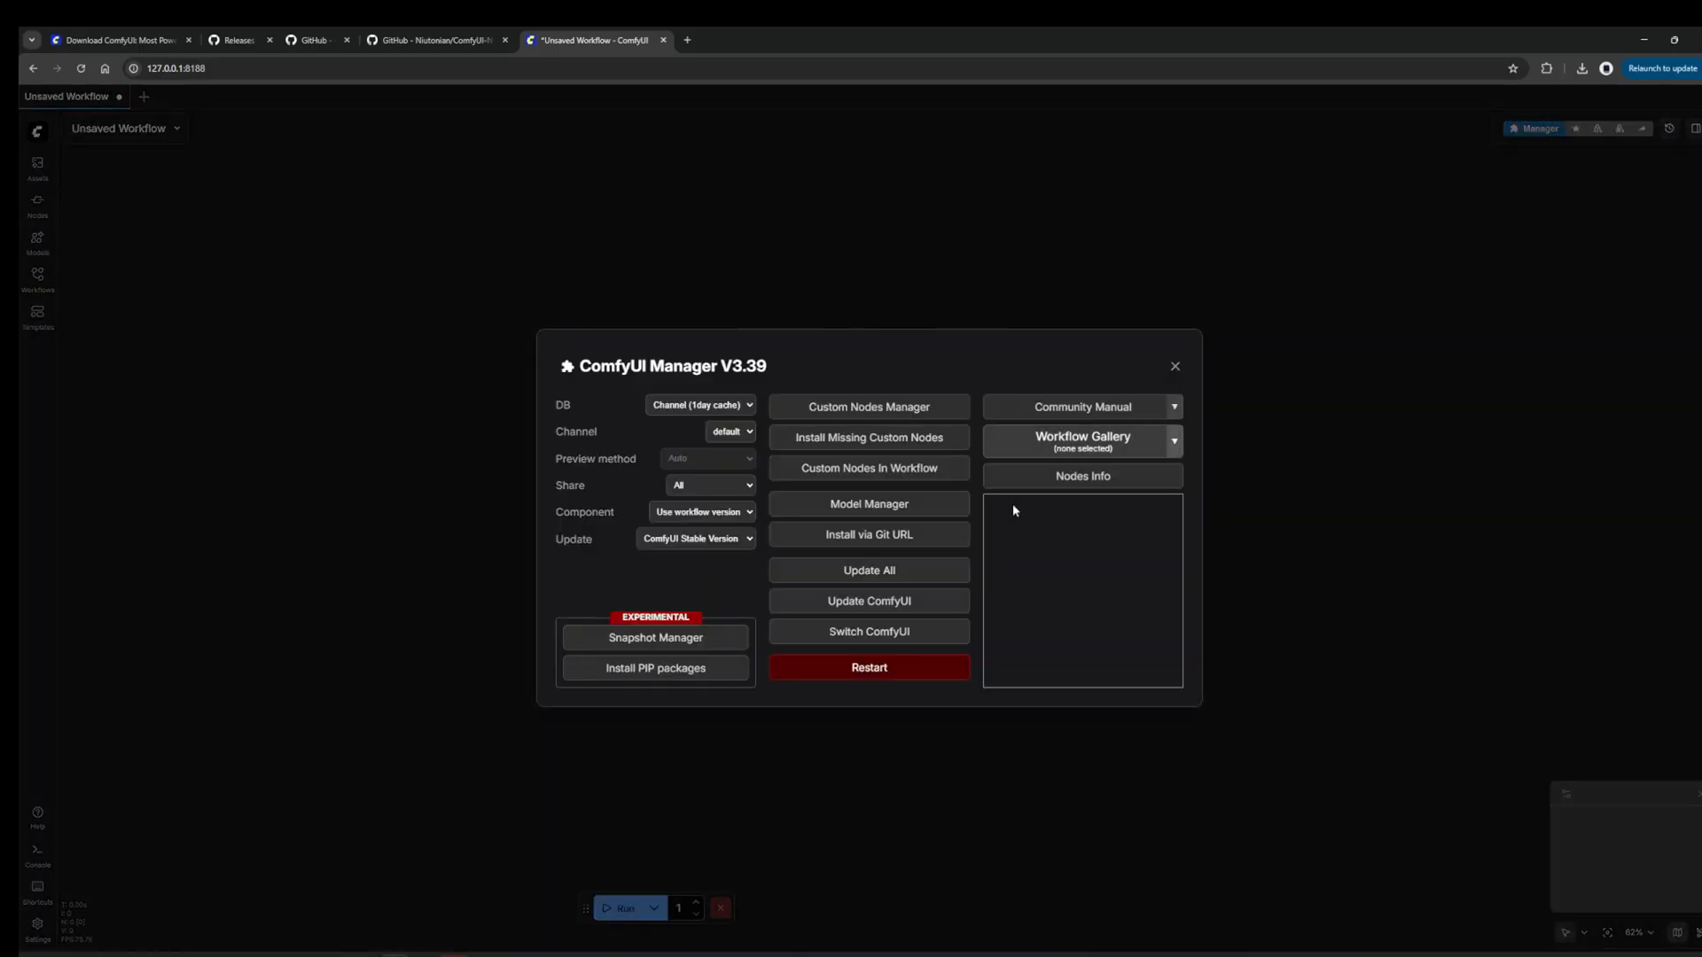
click(856, 406)
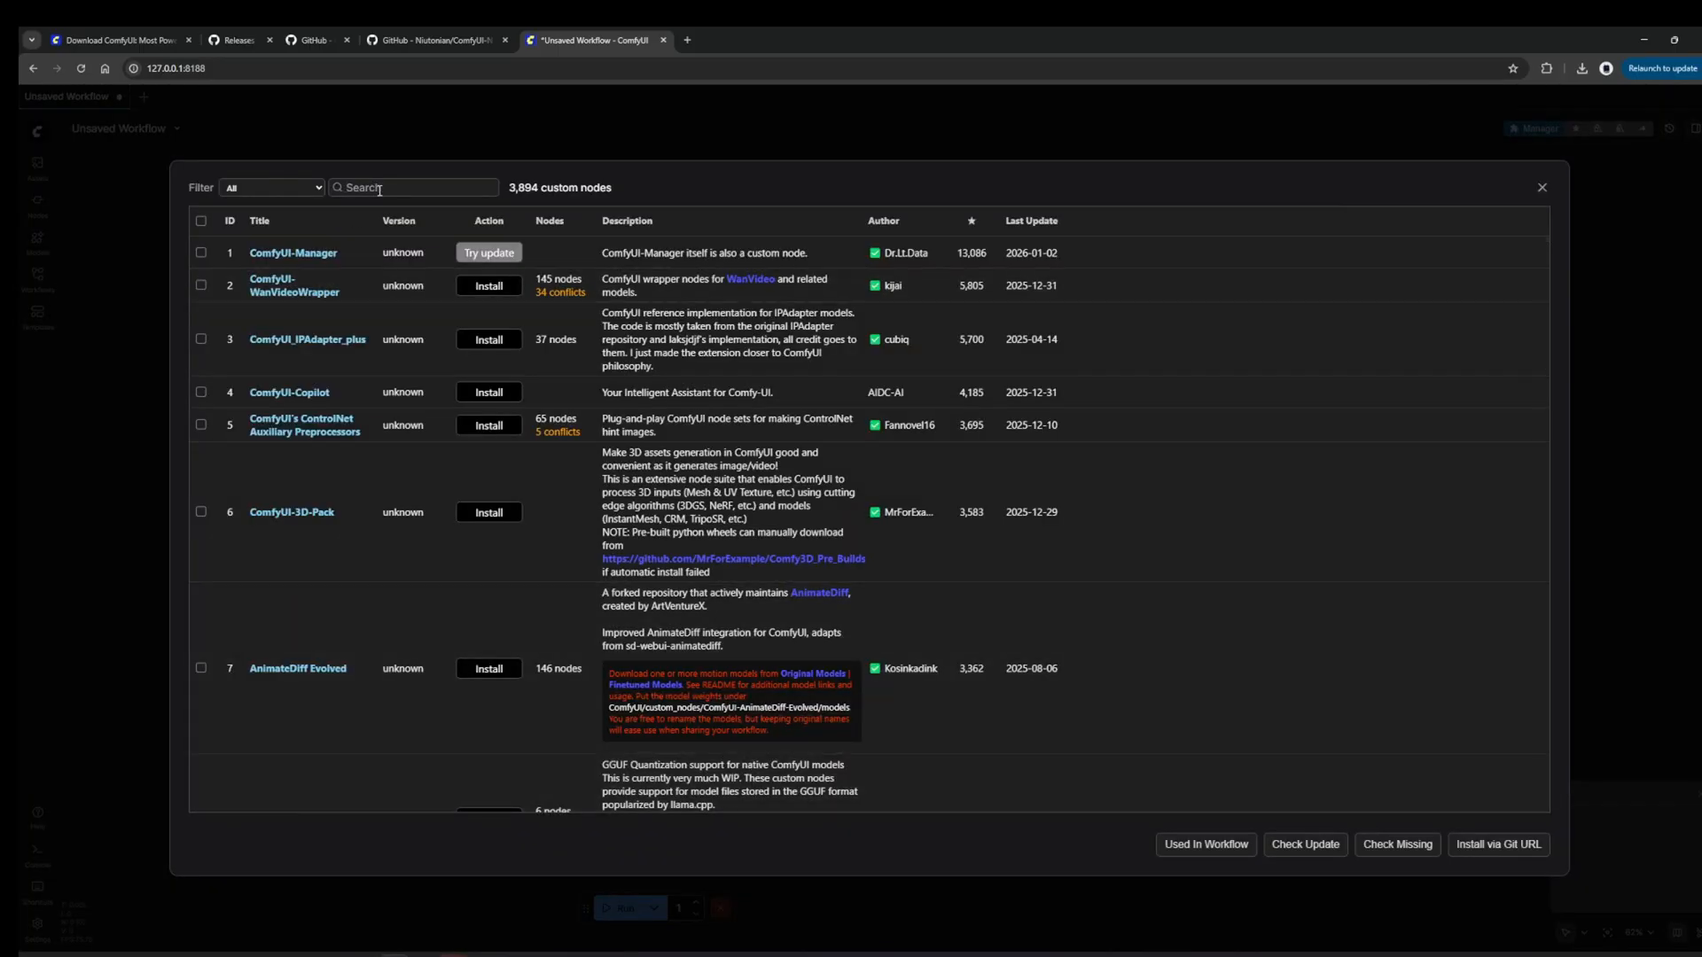
click(435, 40)
scroll(470, 257, up, 3)
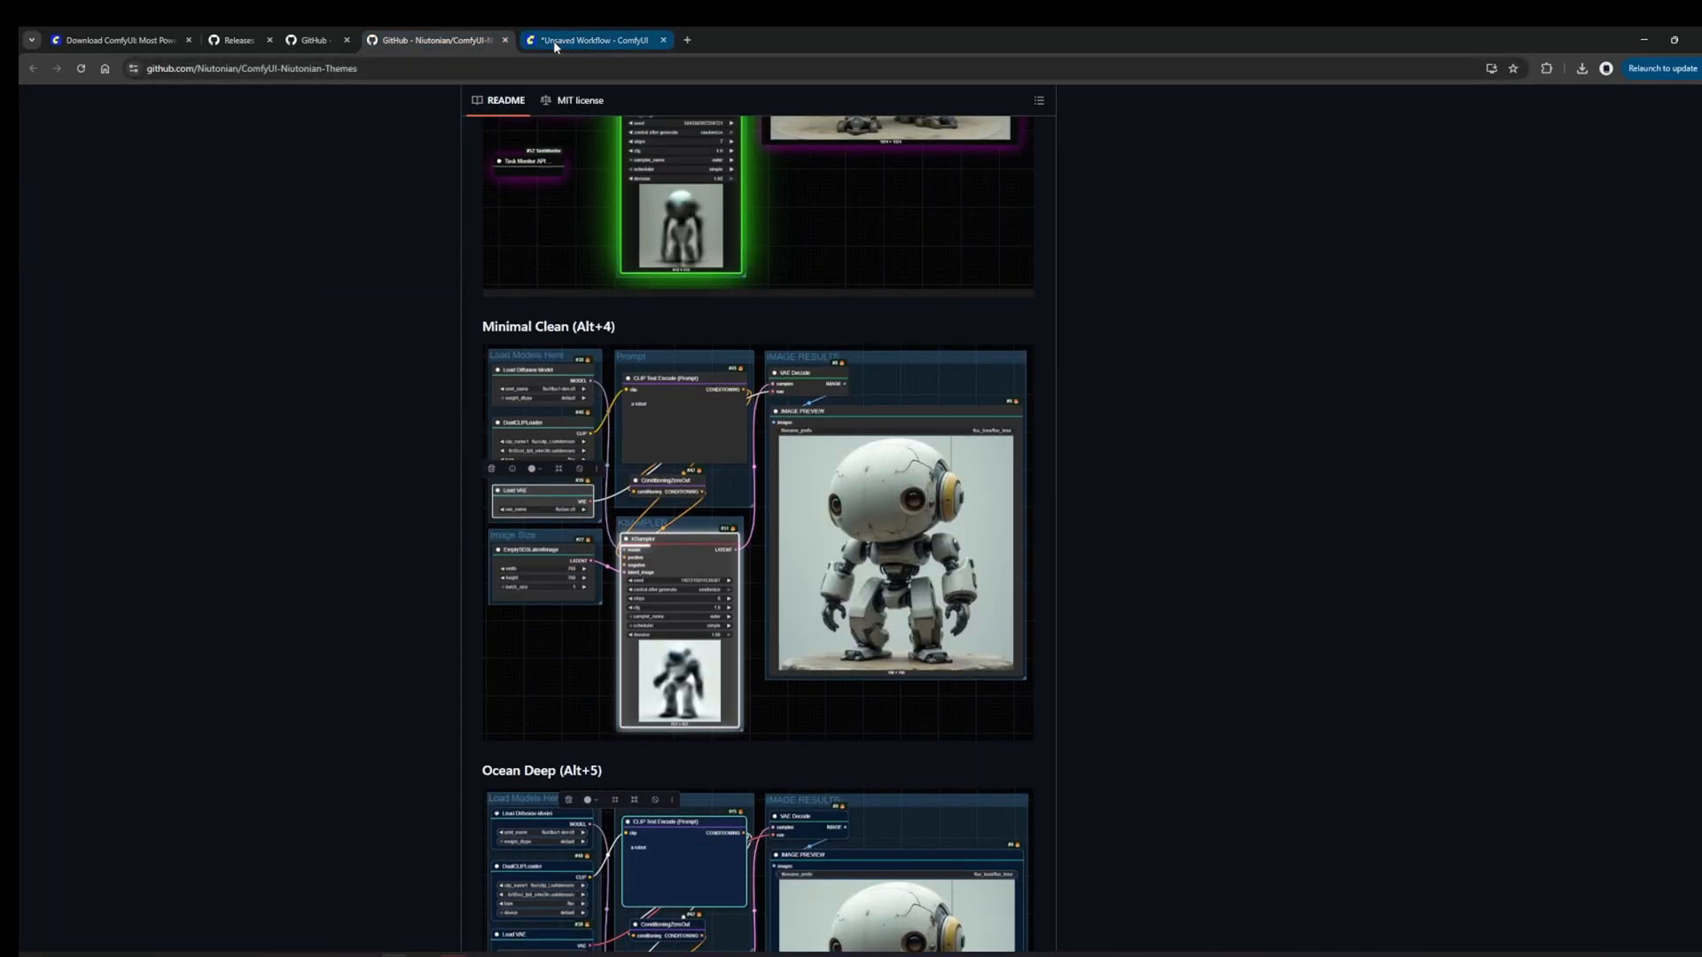
key(ctrl+Tab)
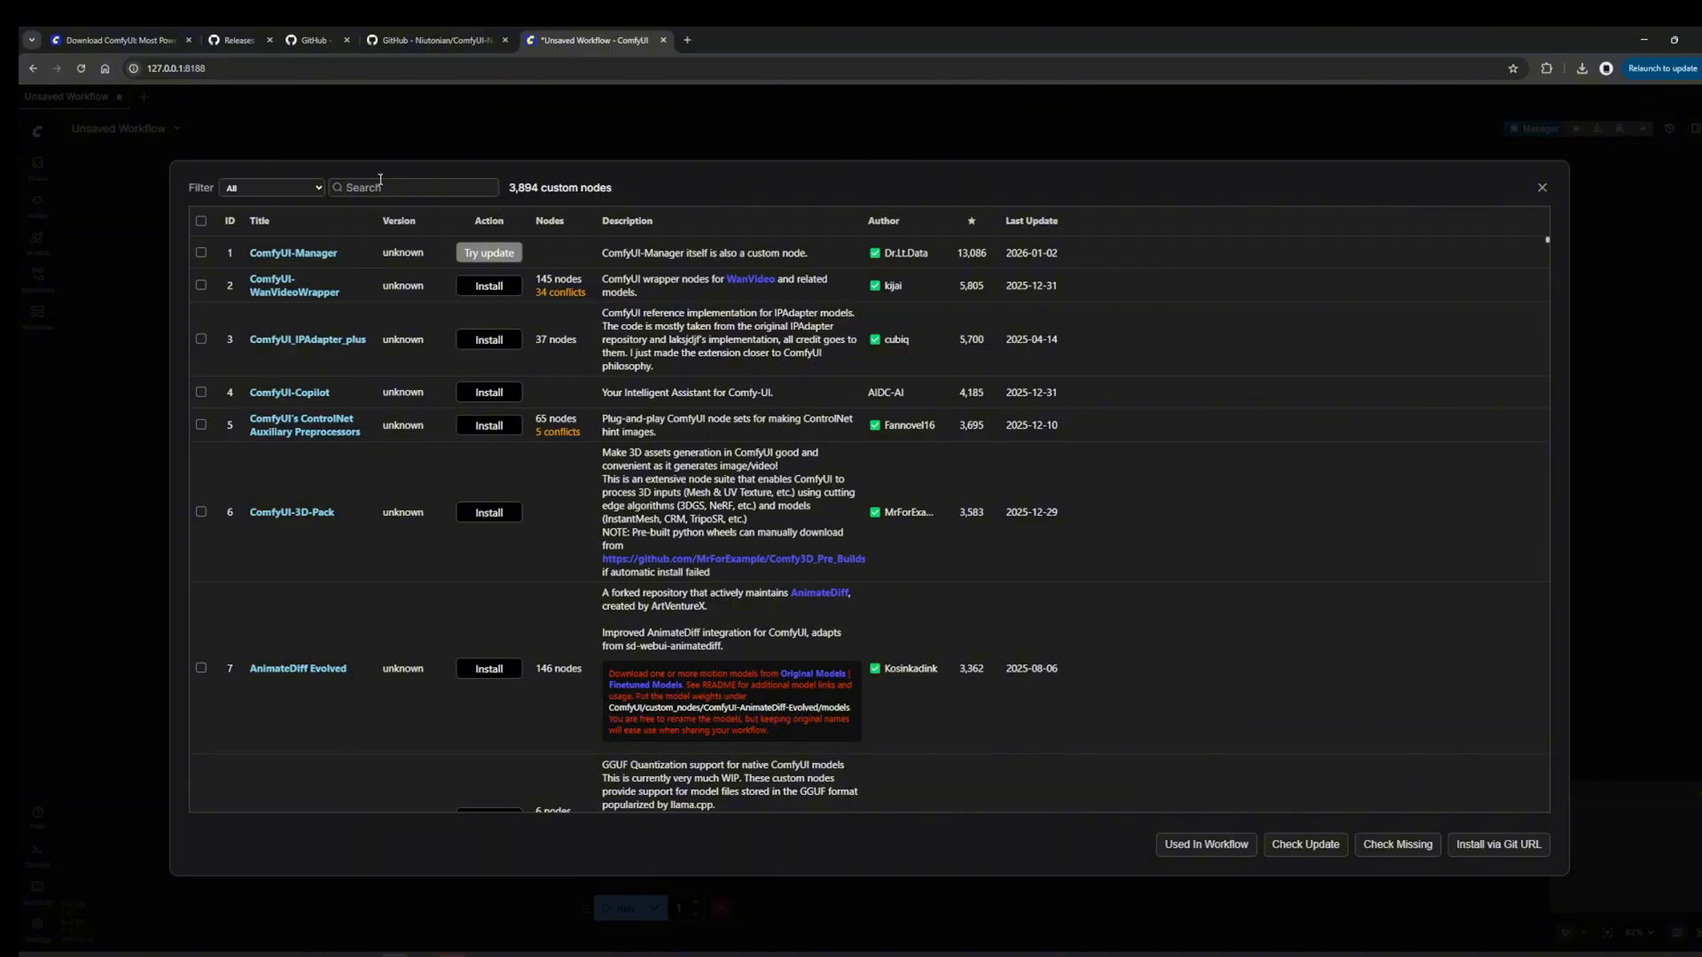
text(theme)
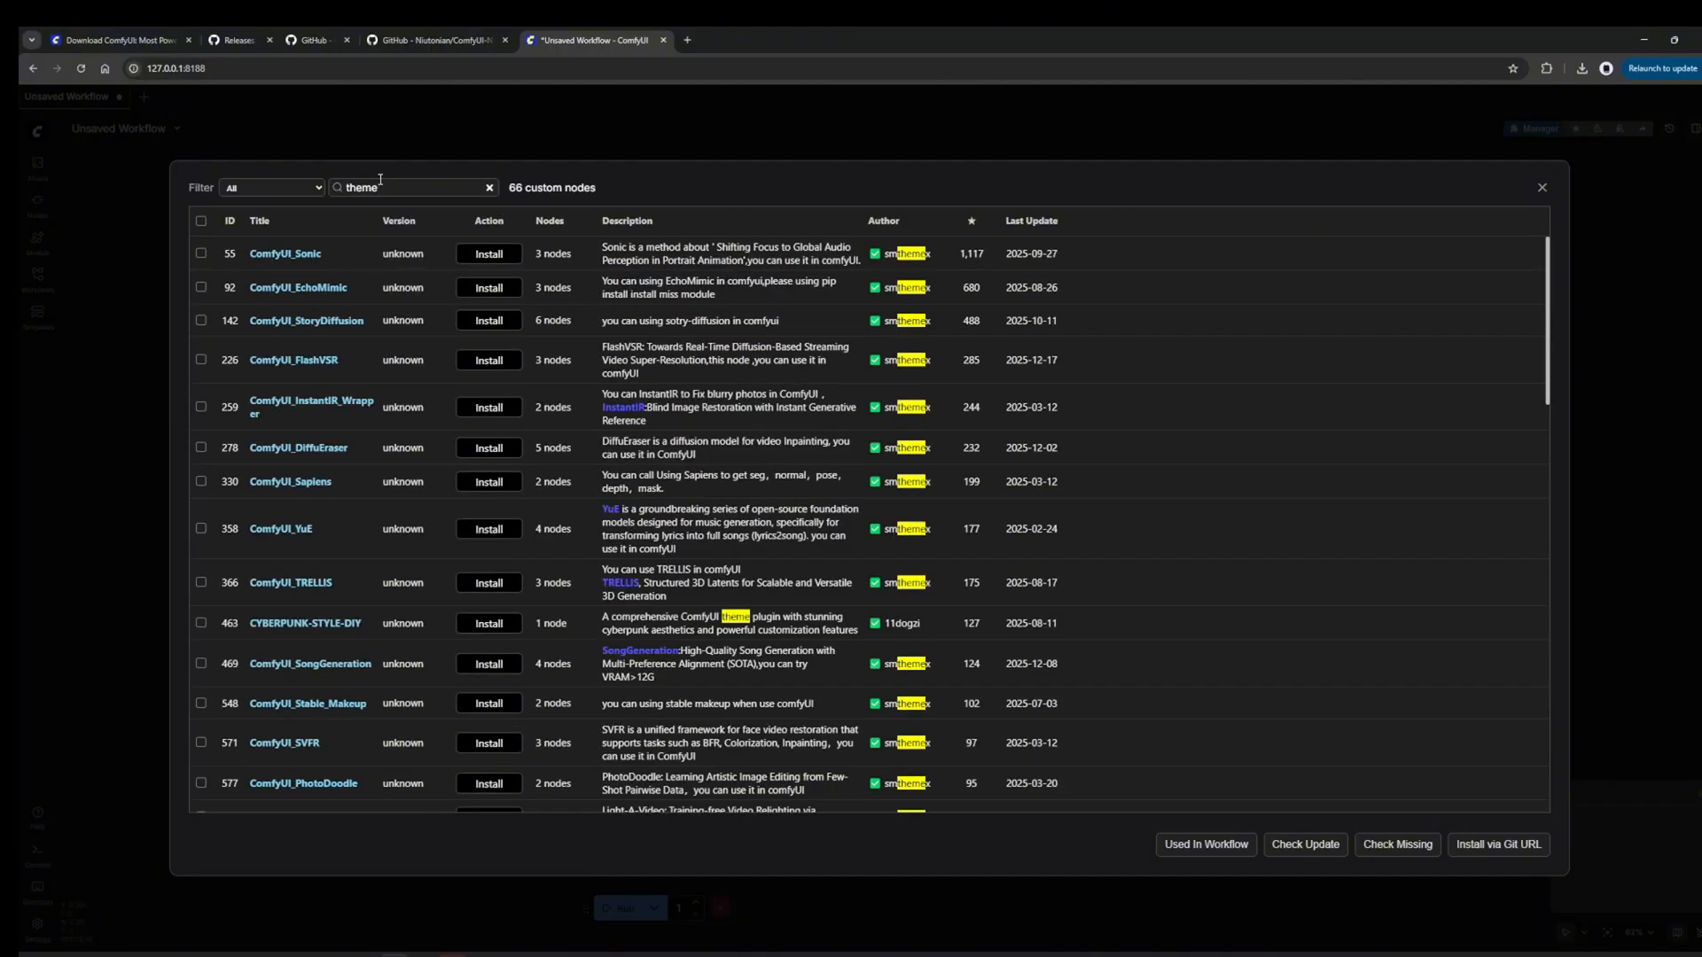
double_click(381, 180)
text(niu)
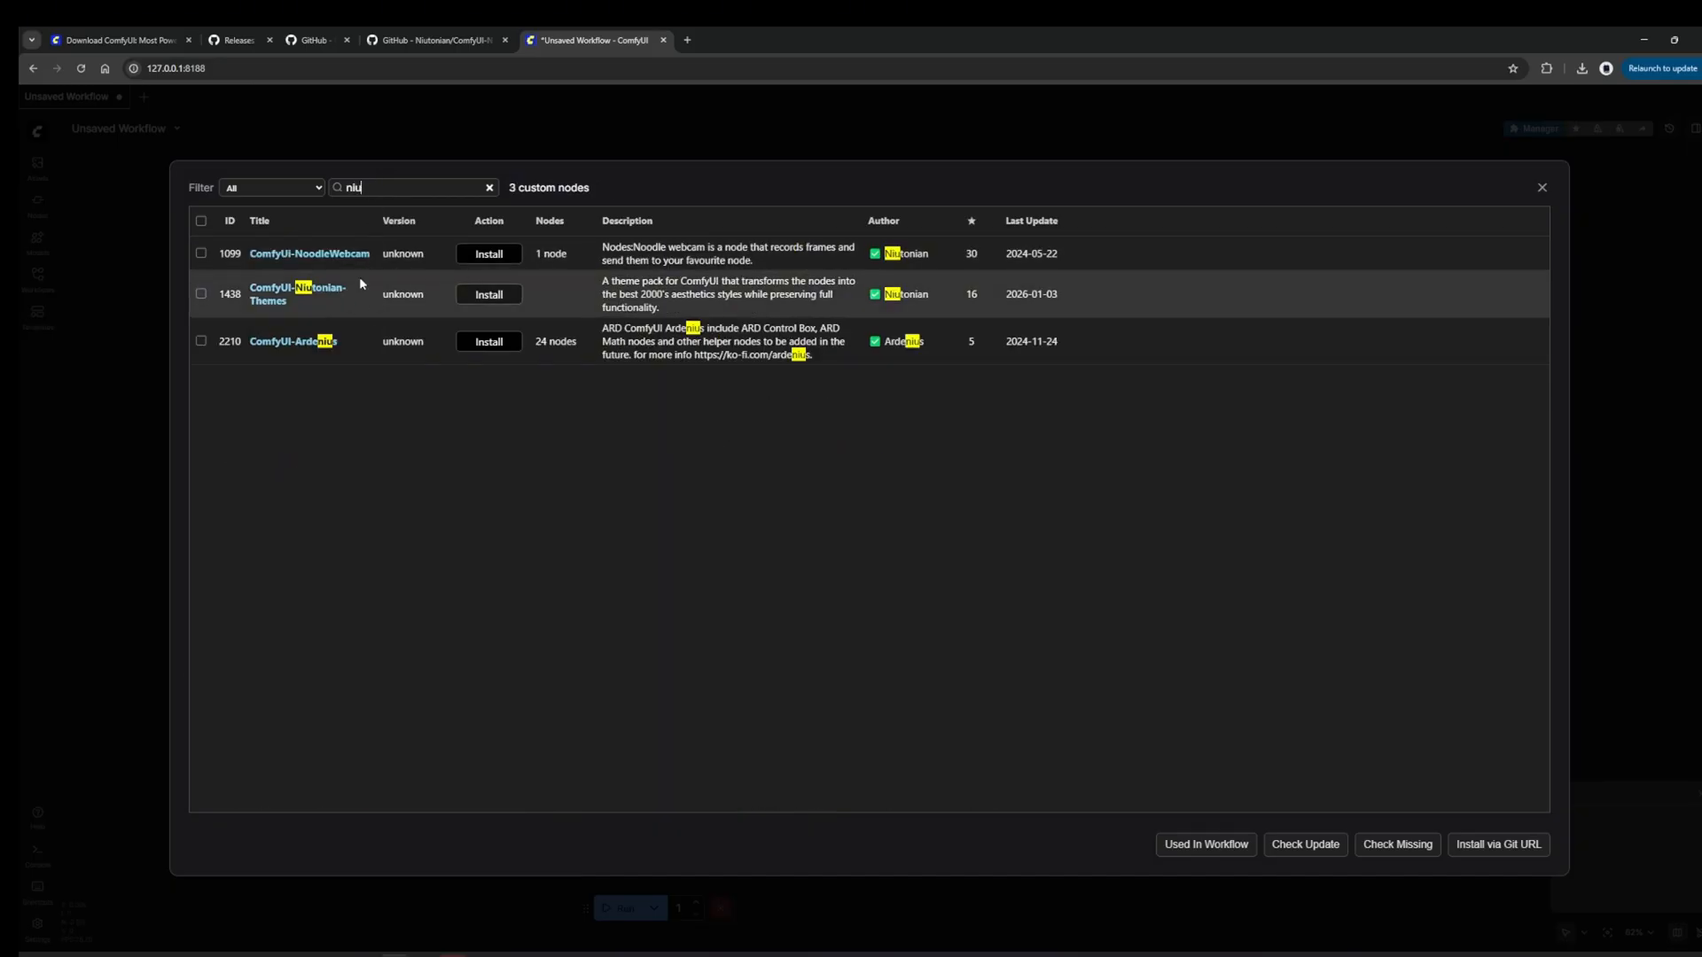
- Install the ComfyUI-Niutonian-Themes pack, reboot the server and refresh the browser to apply it
click(500, 303)
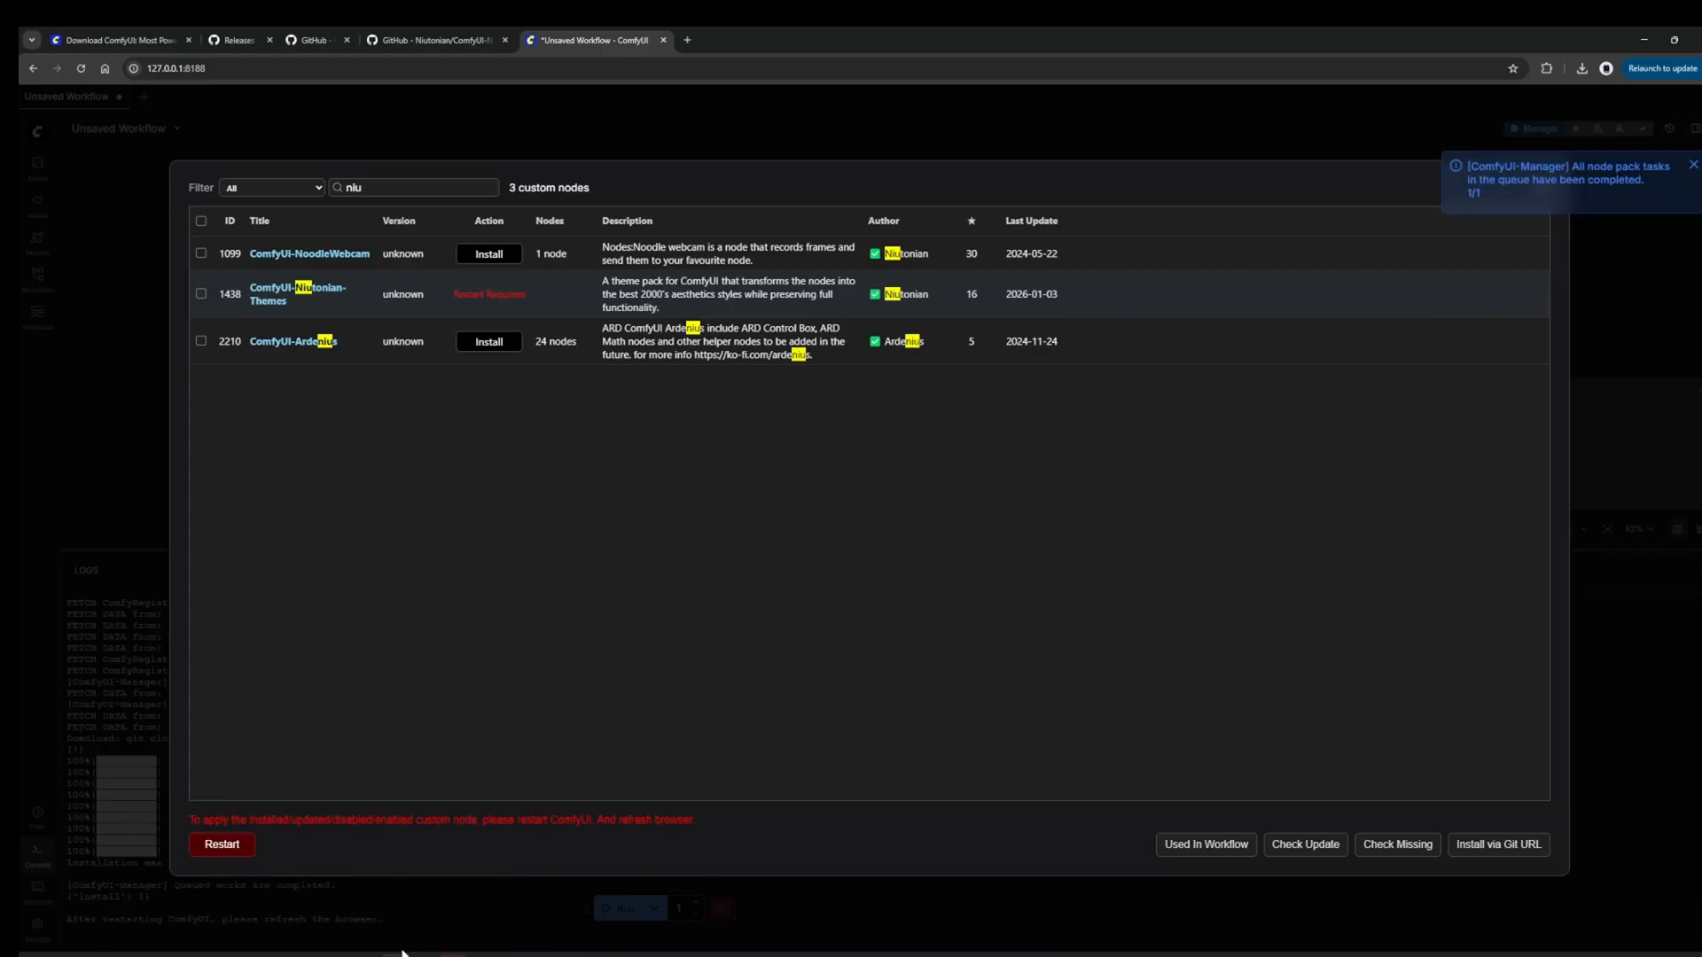
click(220, 847)
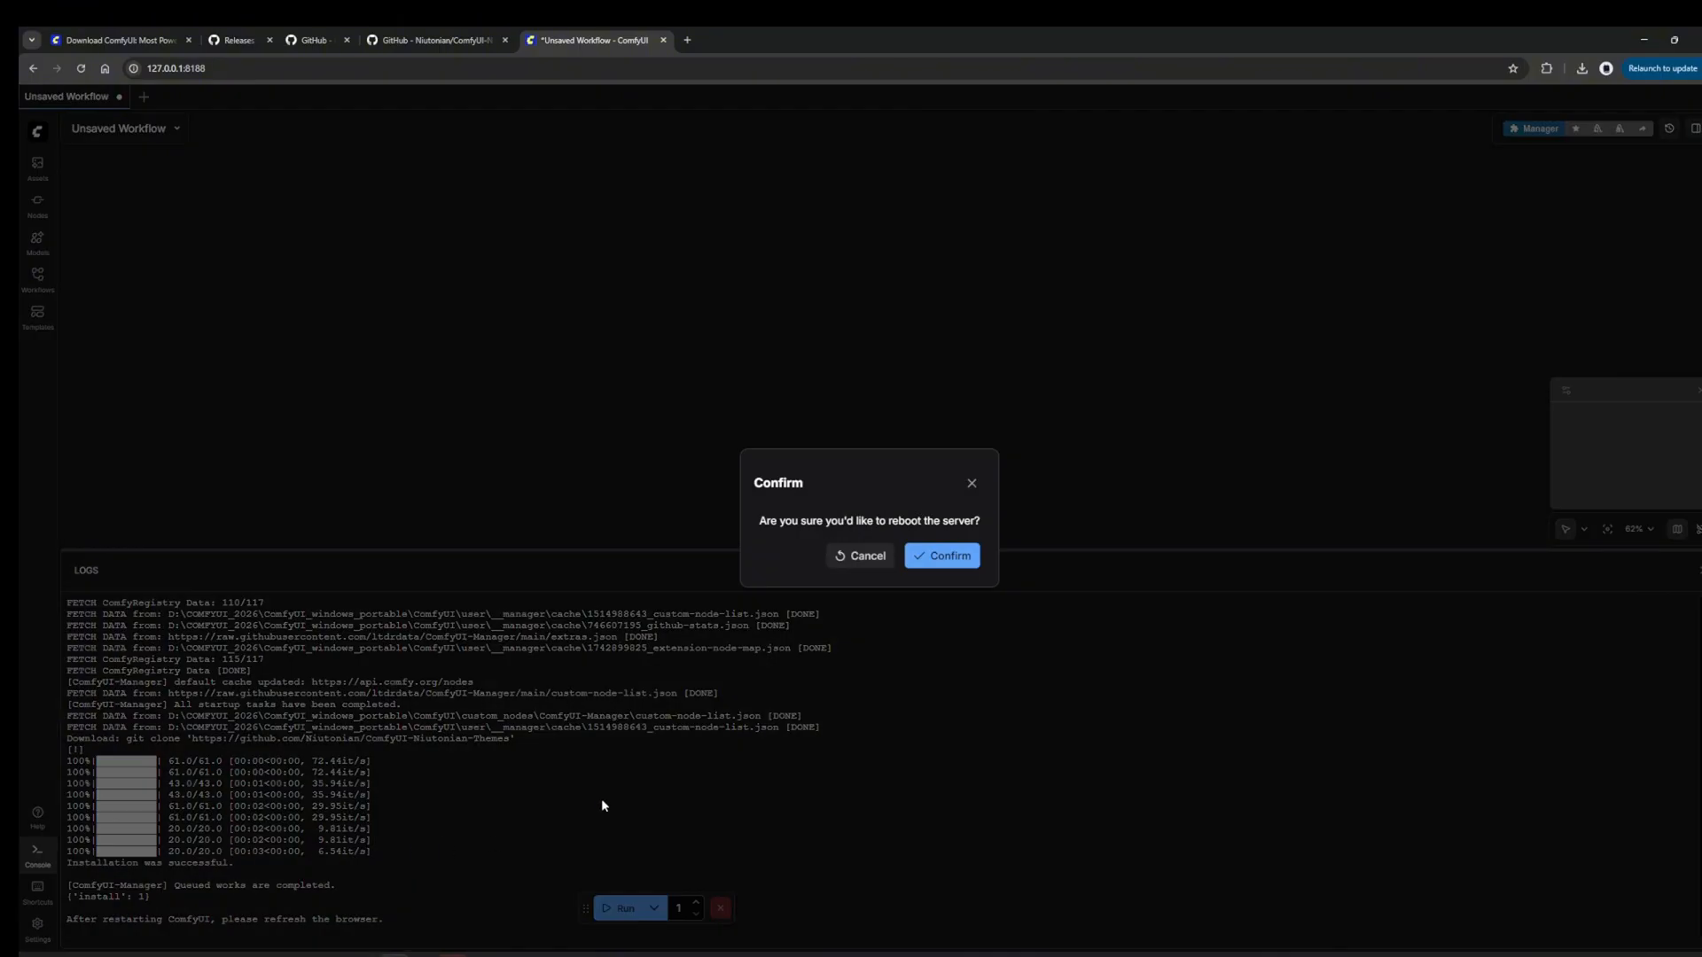
click(938, 557)
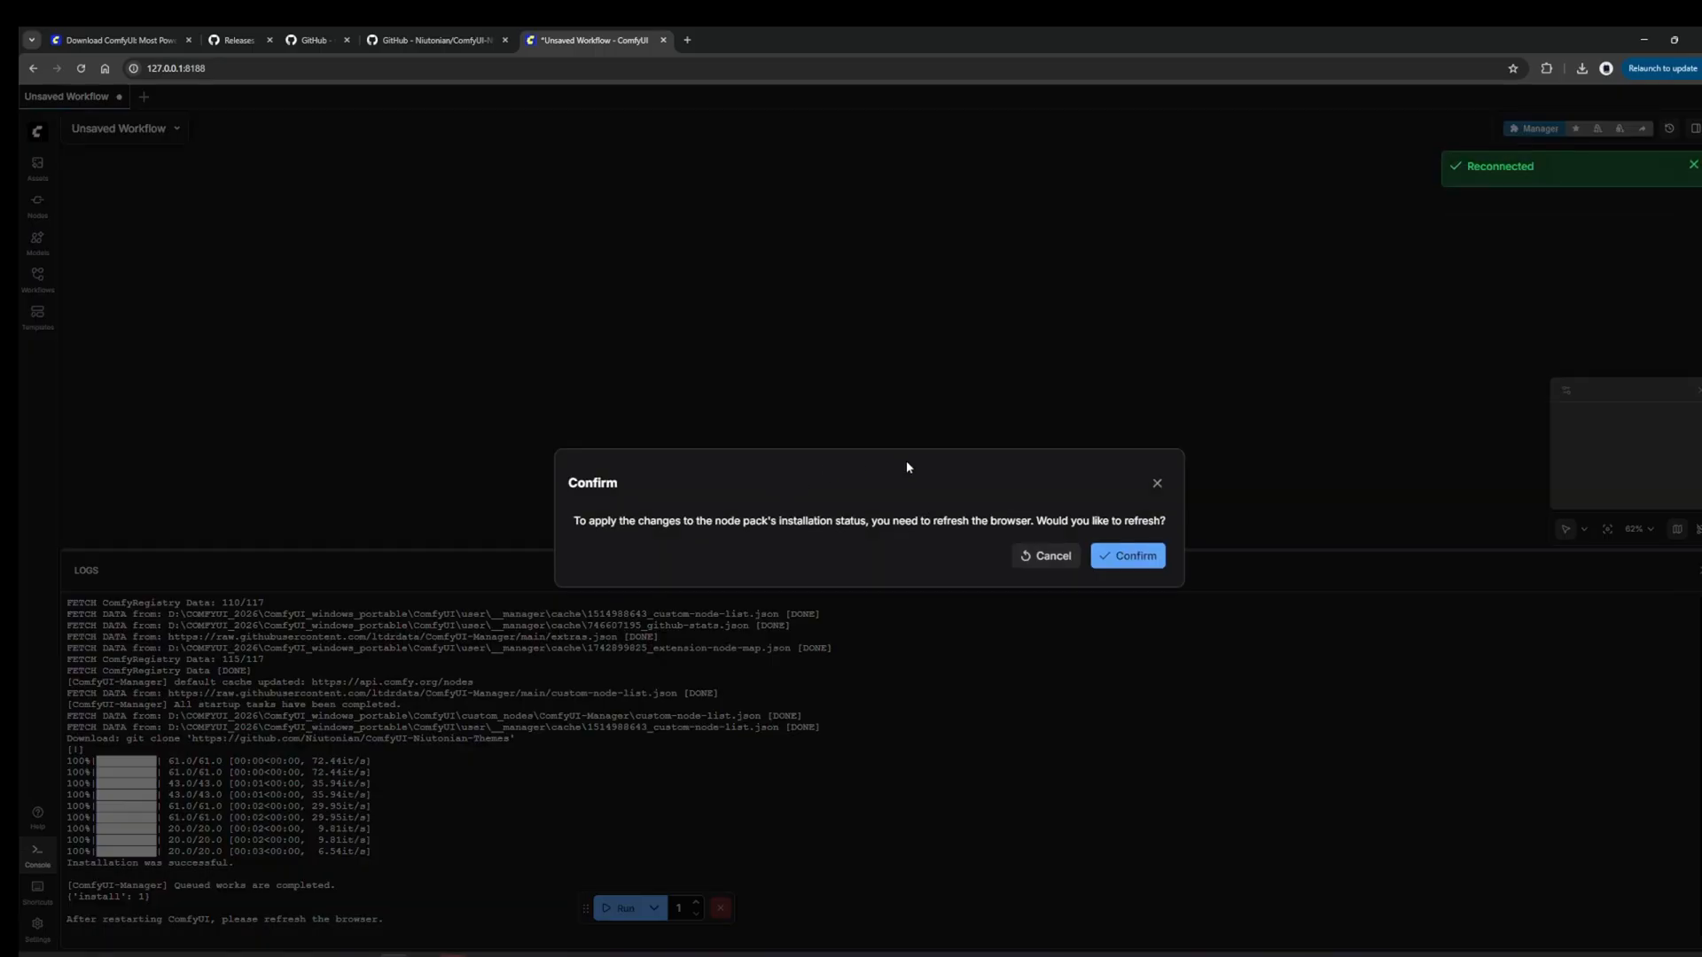
click(1108, 555)
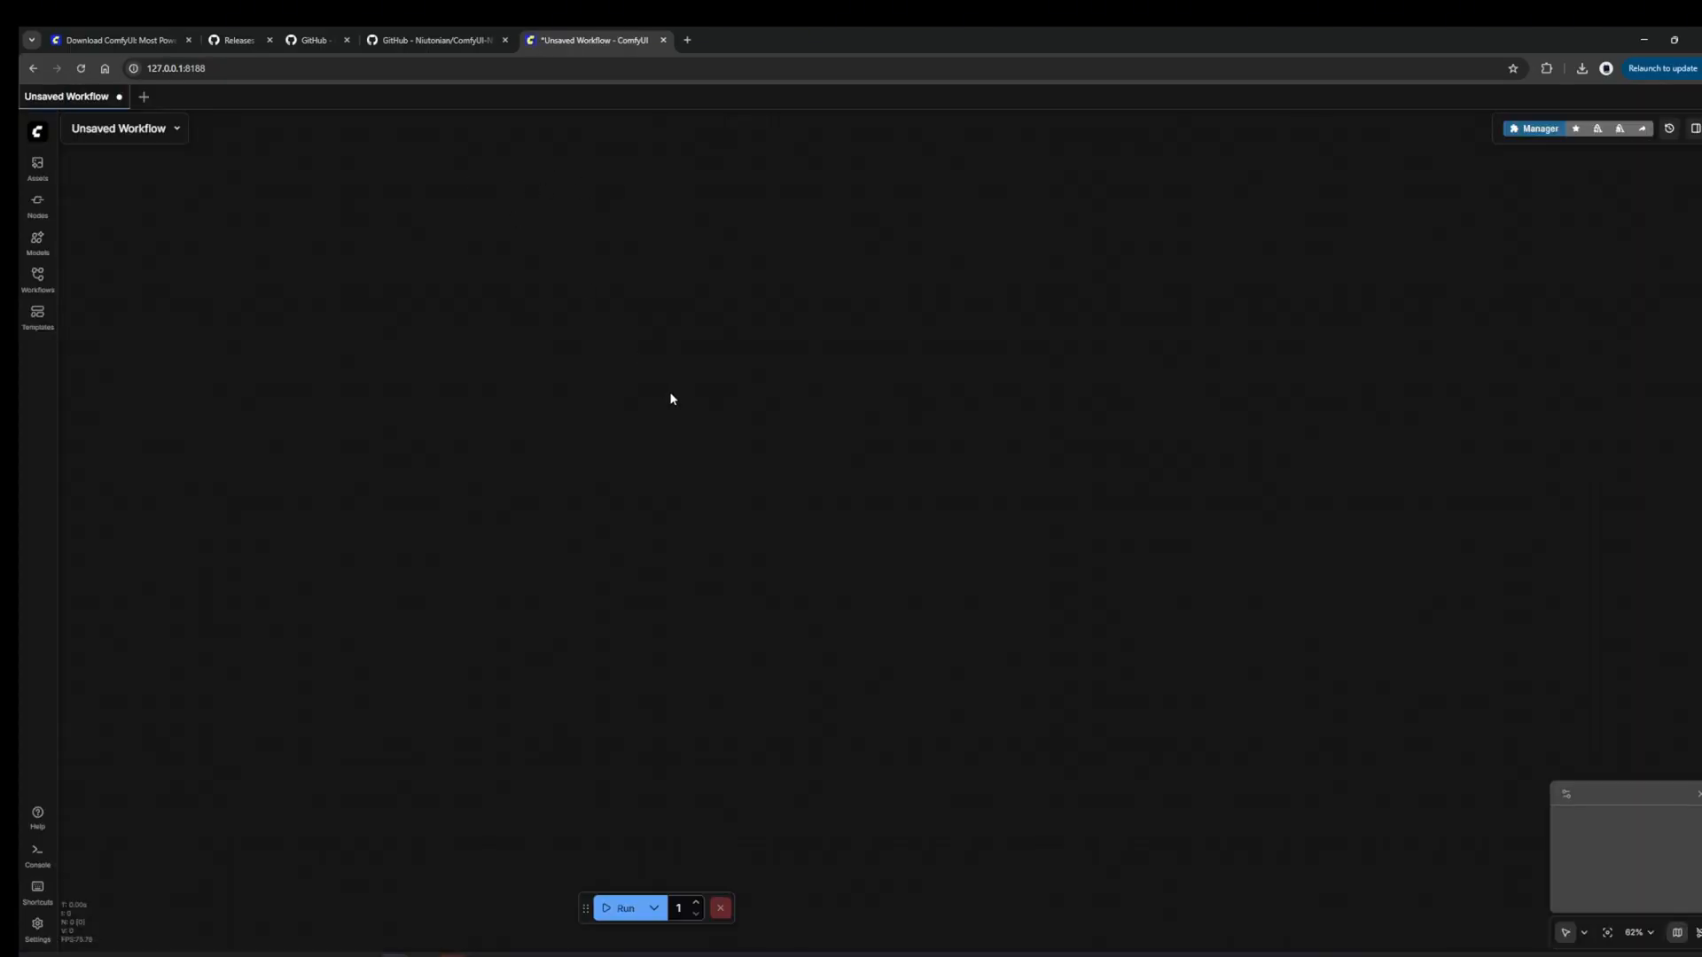
- Examine the list of Niutonian themes offered for the empty canvas without choosing one
right_click(741, 319)
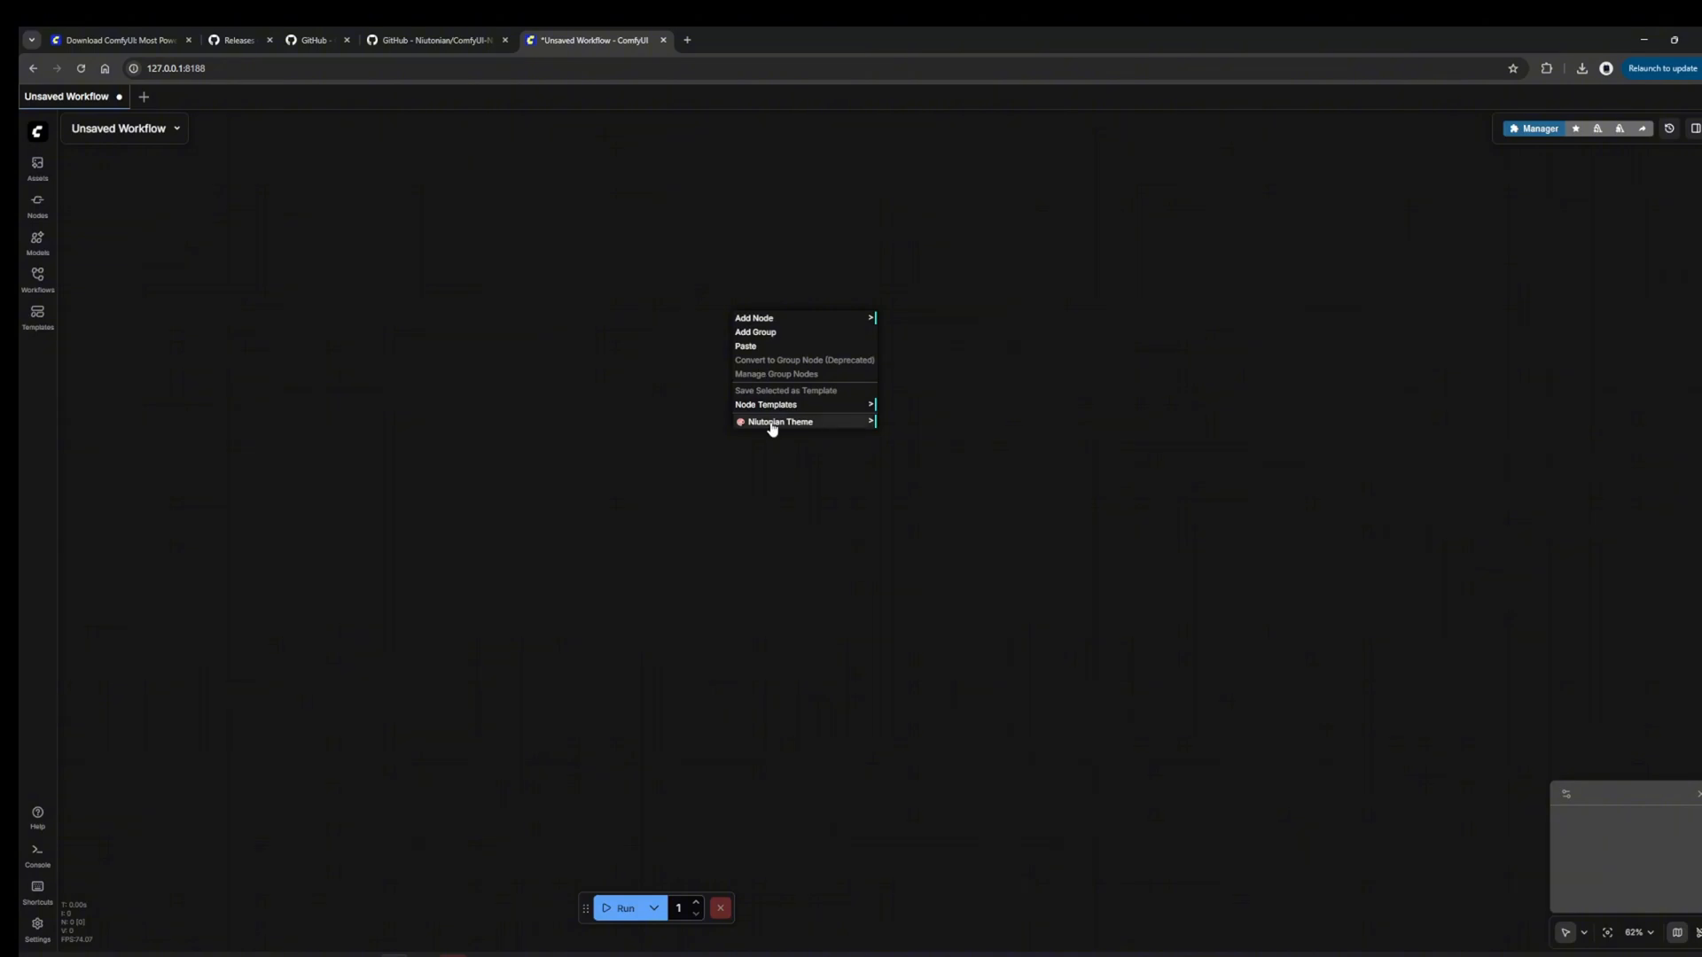
click(703, 474)
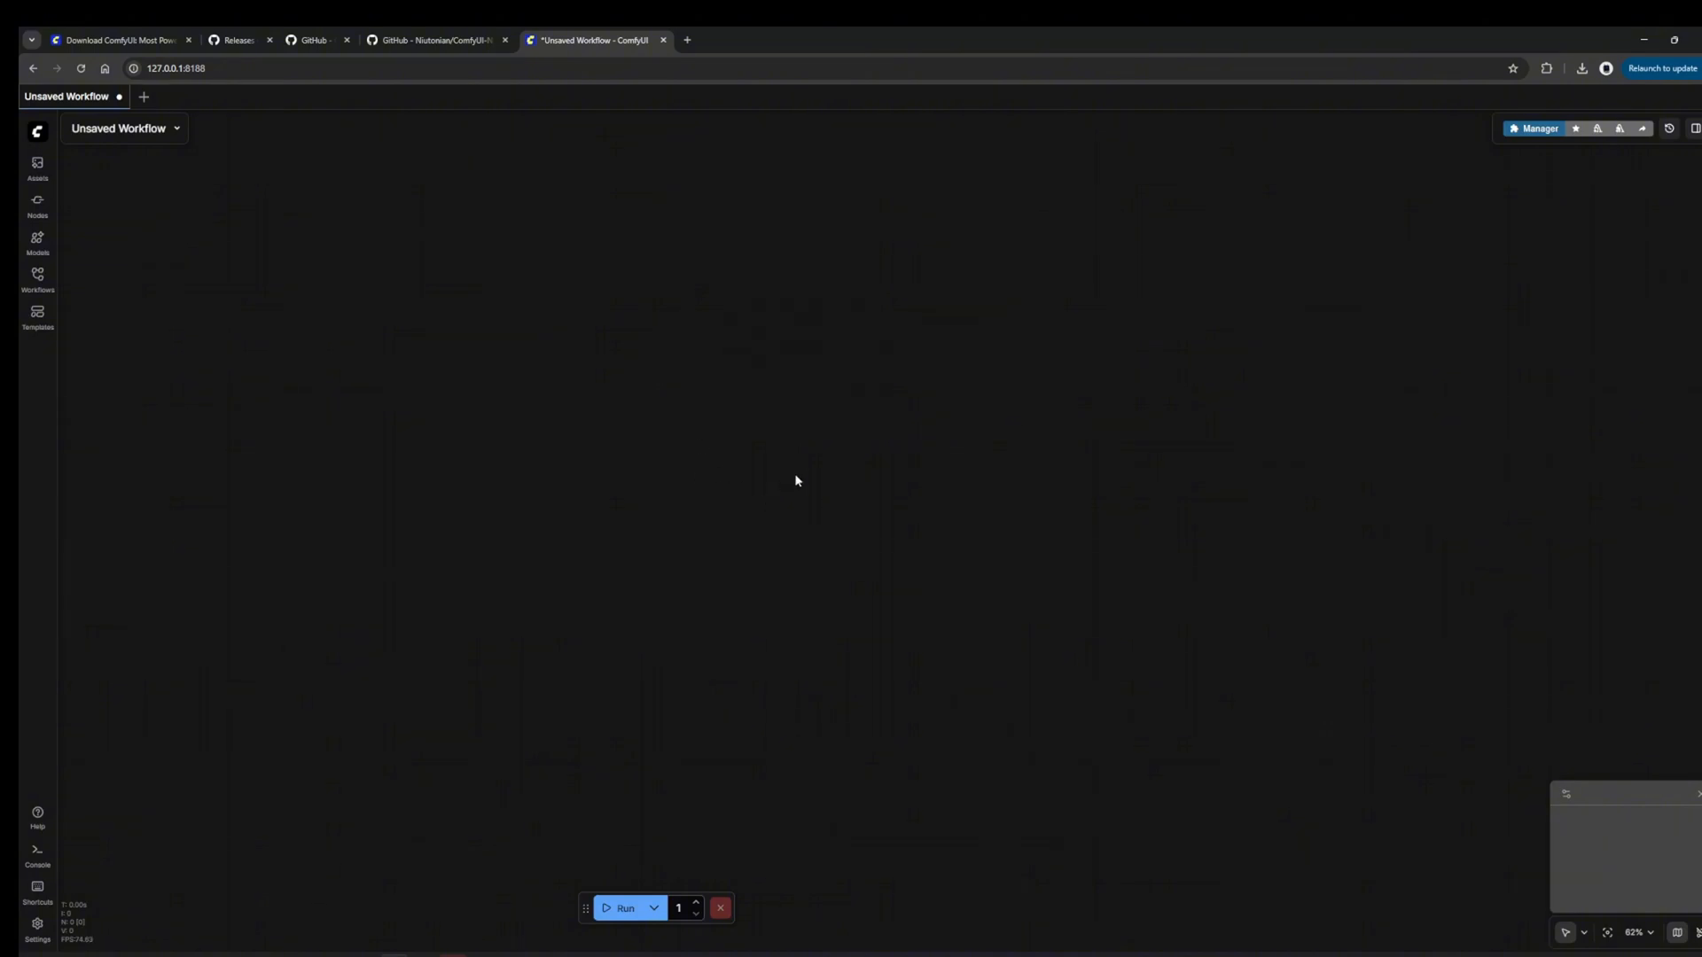
scroll(800, 479, up, 7)
right_click(800, 479)
click(887, 578)
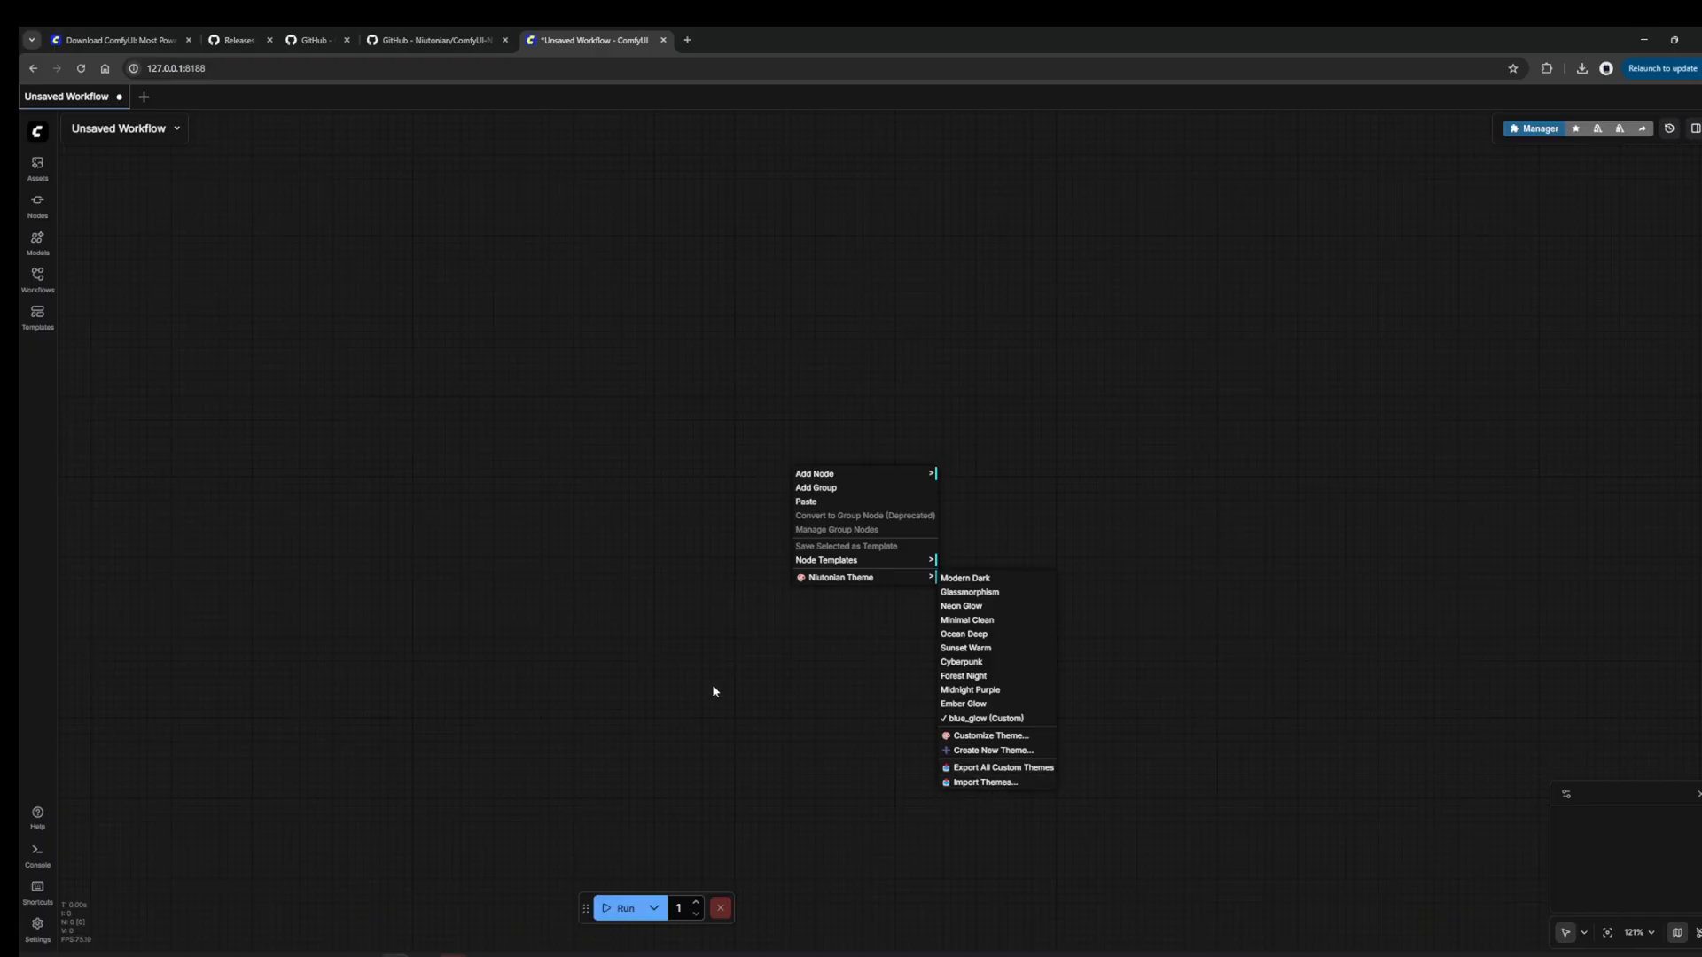
click(821, 624)
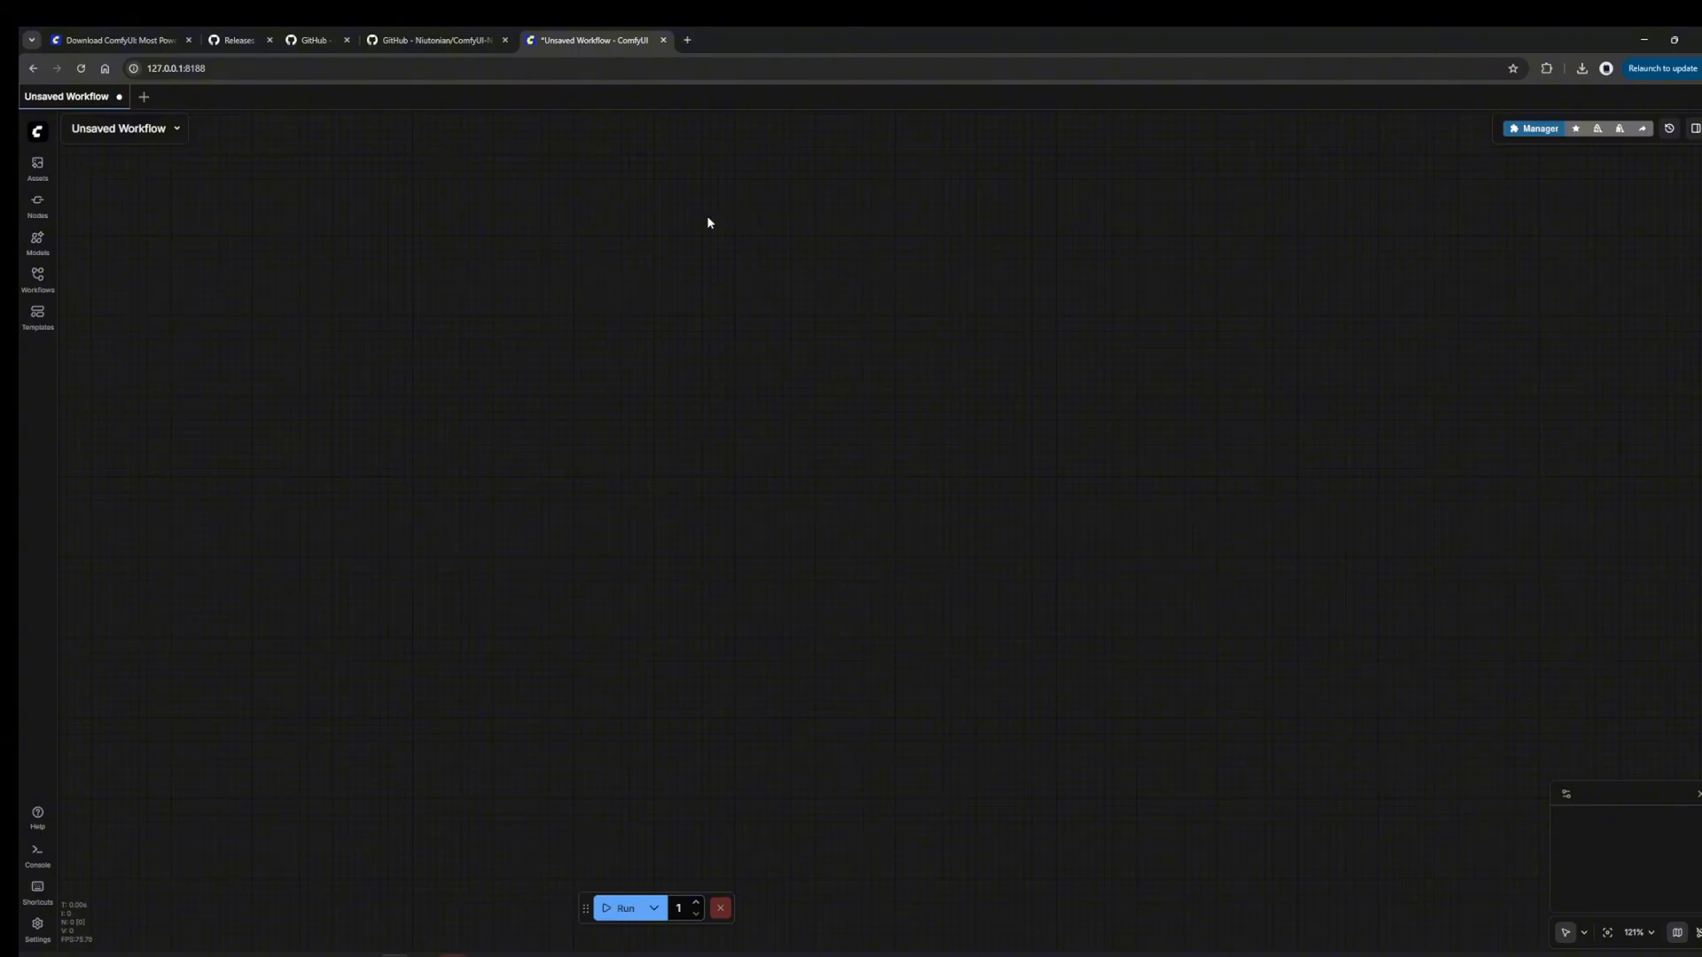
- Add a Load Image node to the empty workflow canvas
double_click(578, 433)
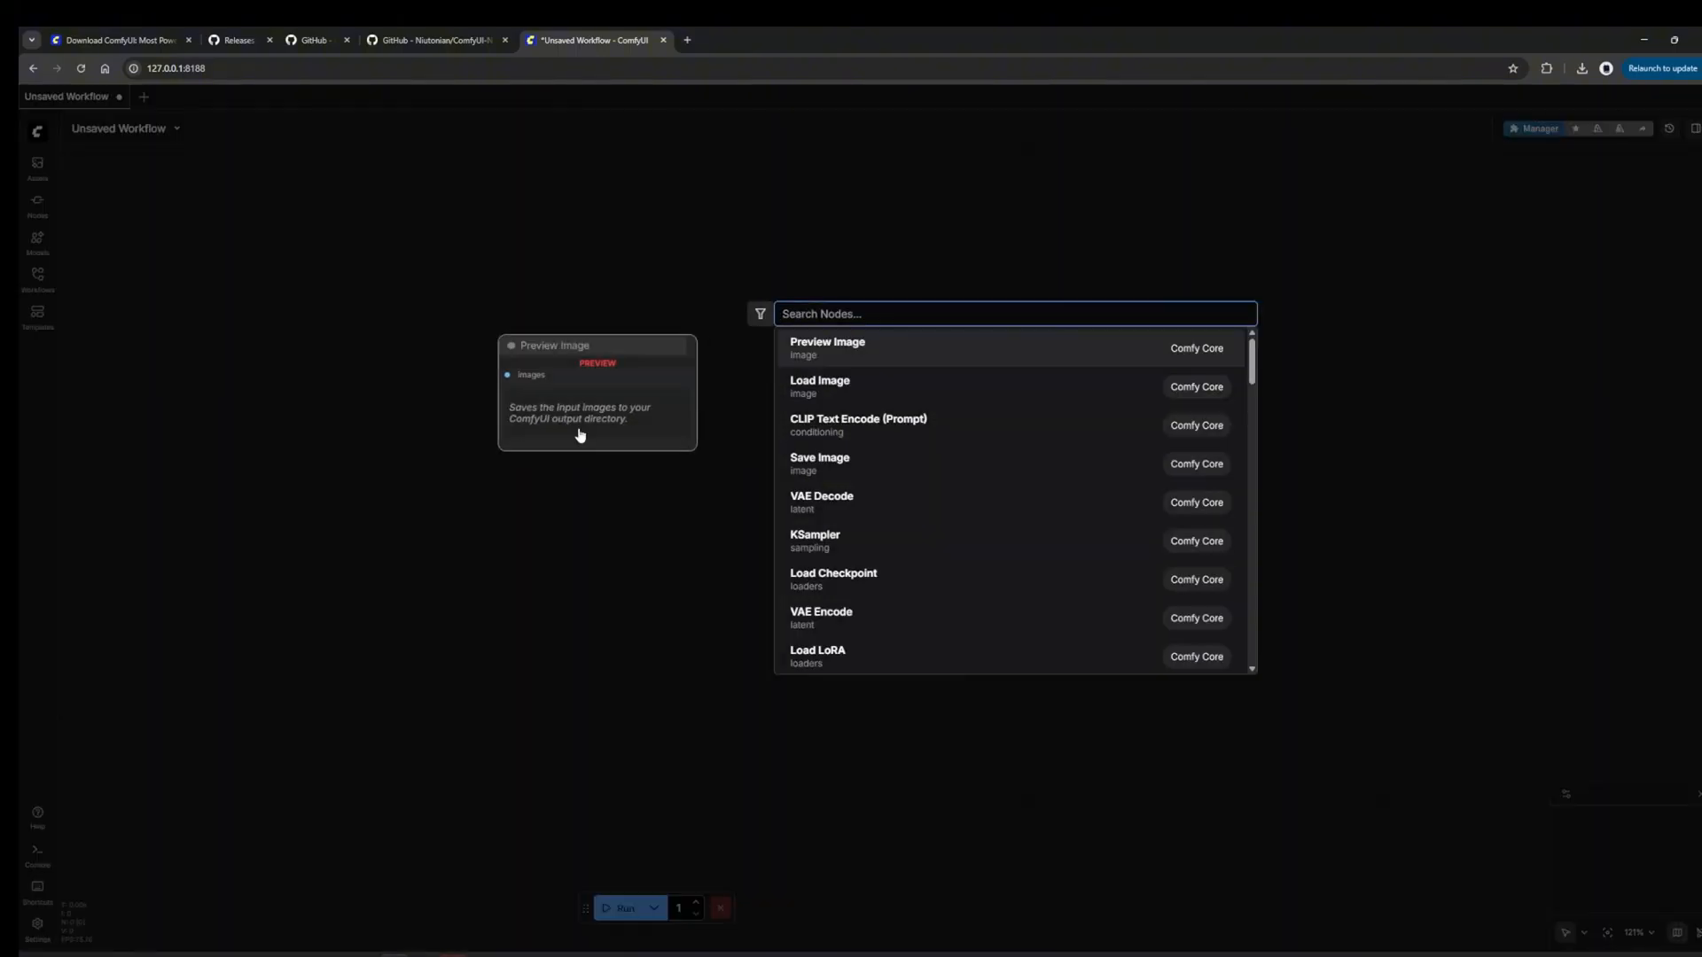
text(load)
key(Return)
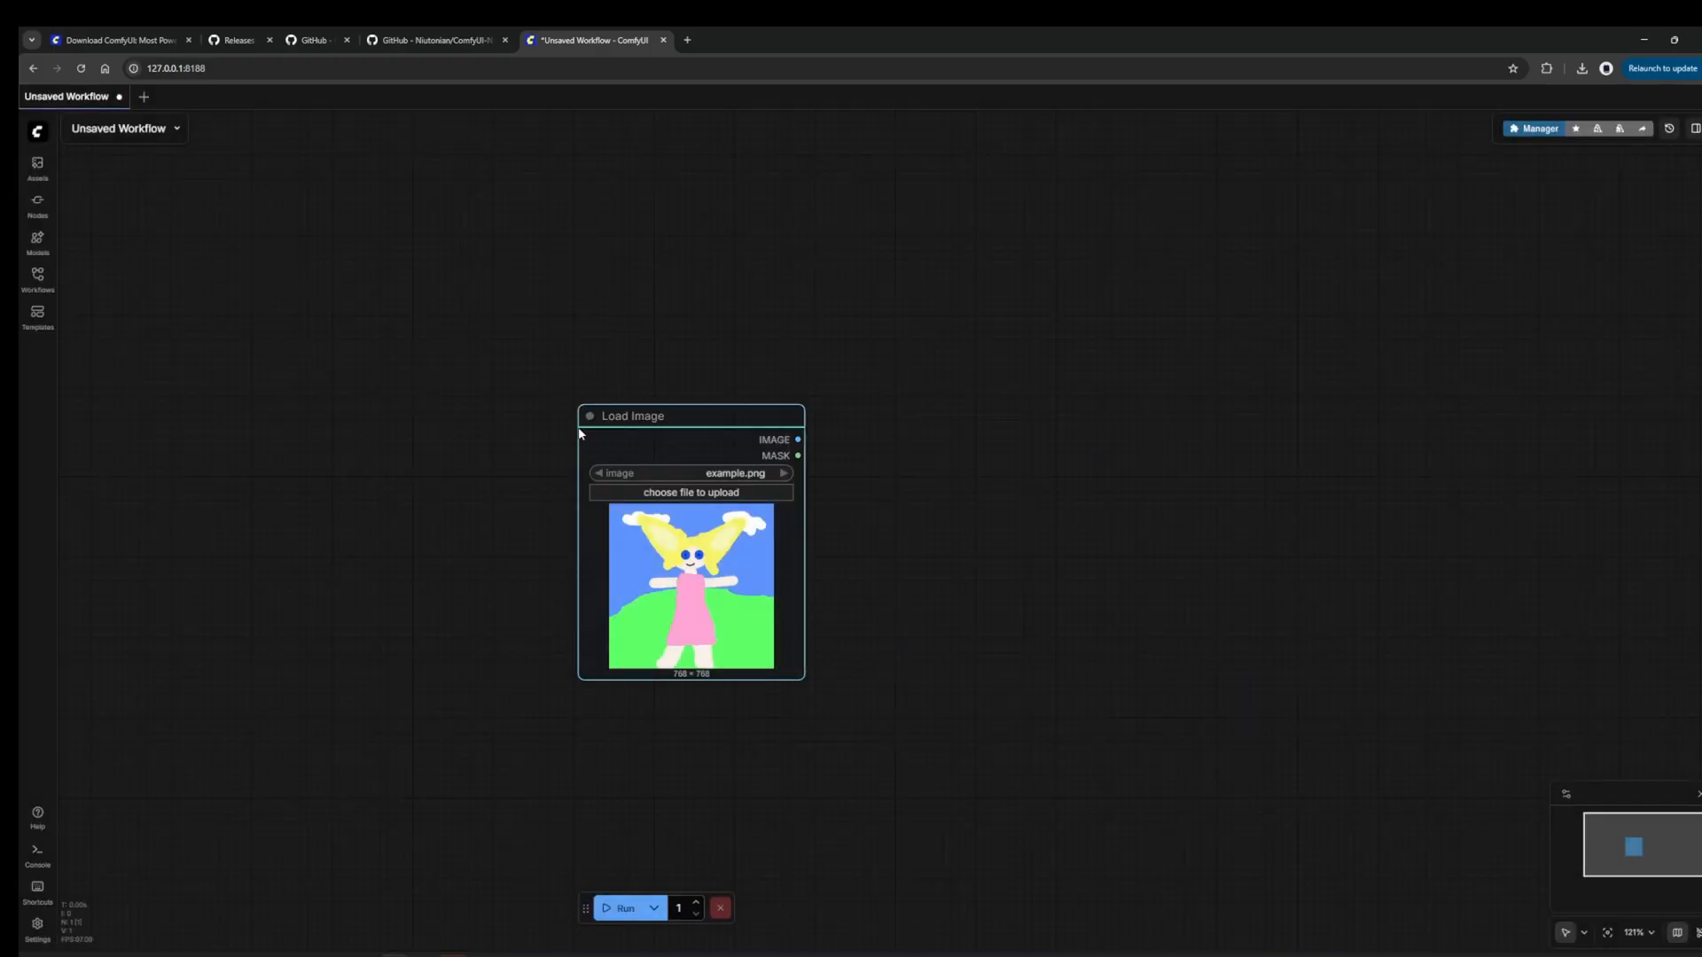
- Add a Resize Images by Longer Edge node beside the Load Image node and set its longer_edge to 8000
double_click(868, 426)
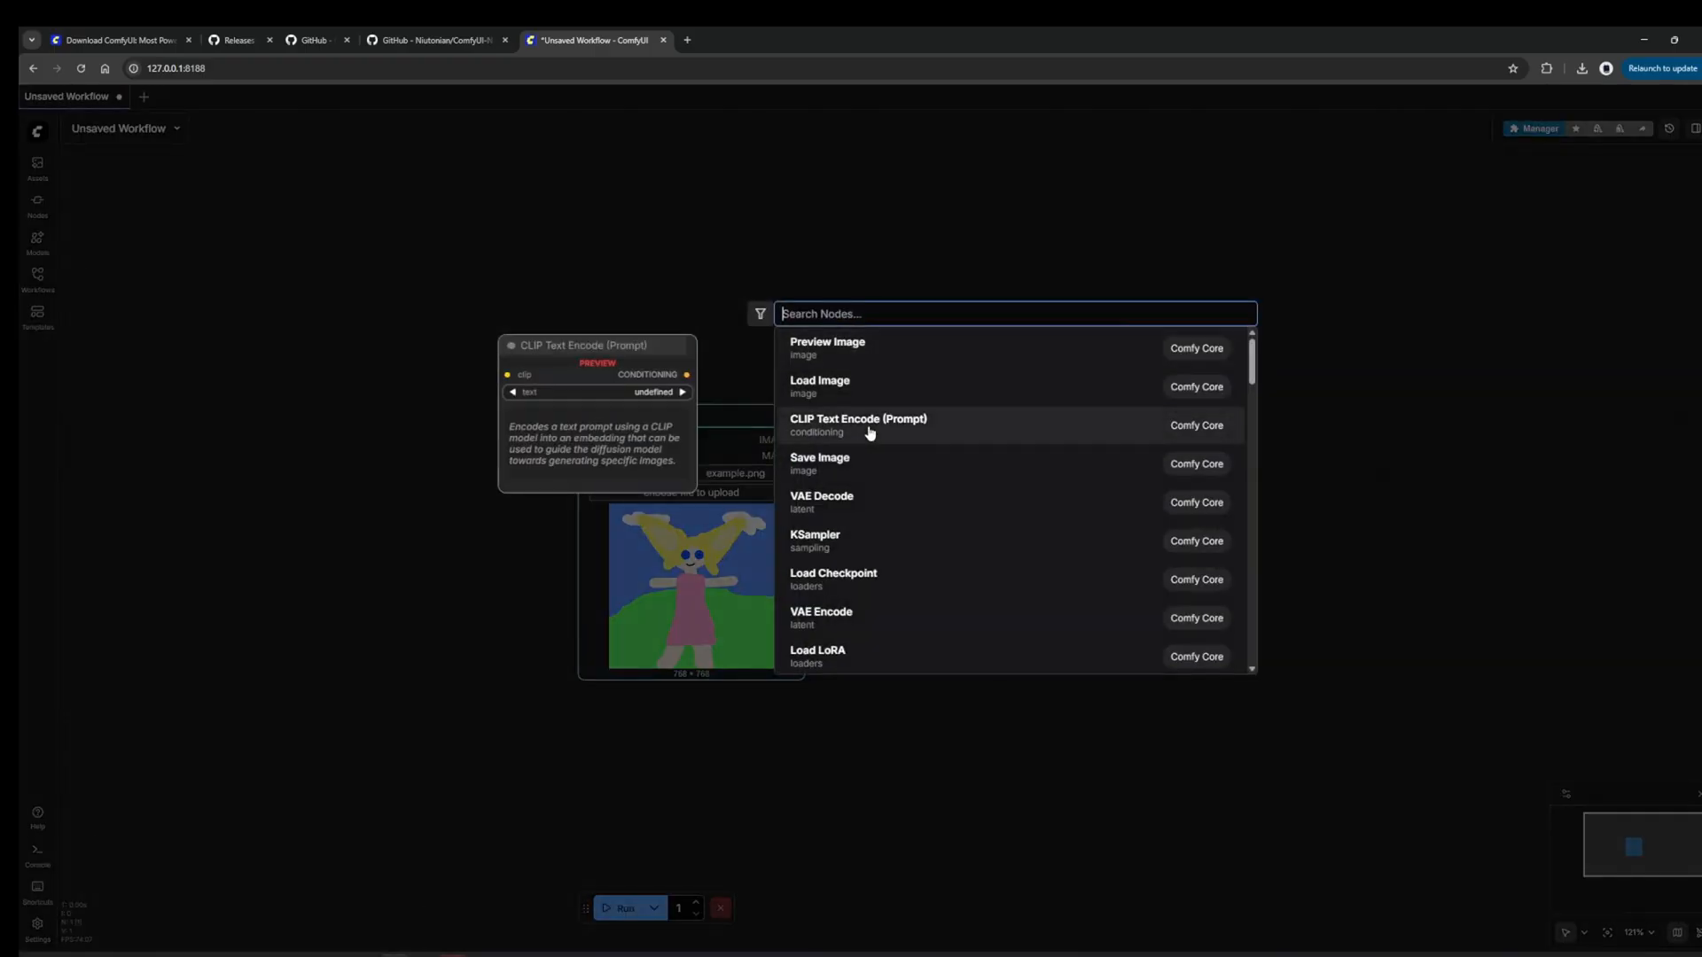
text(resi)
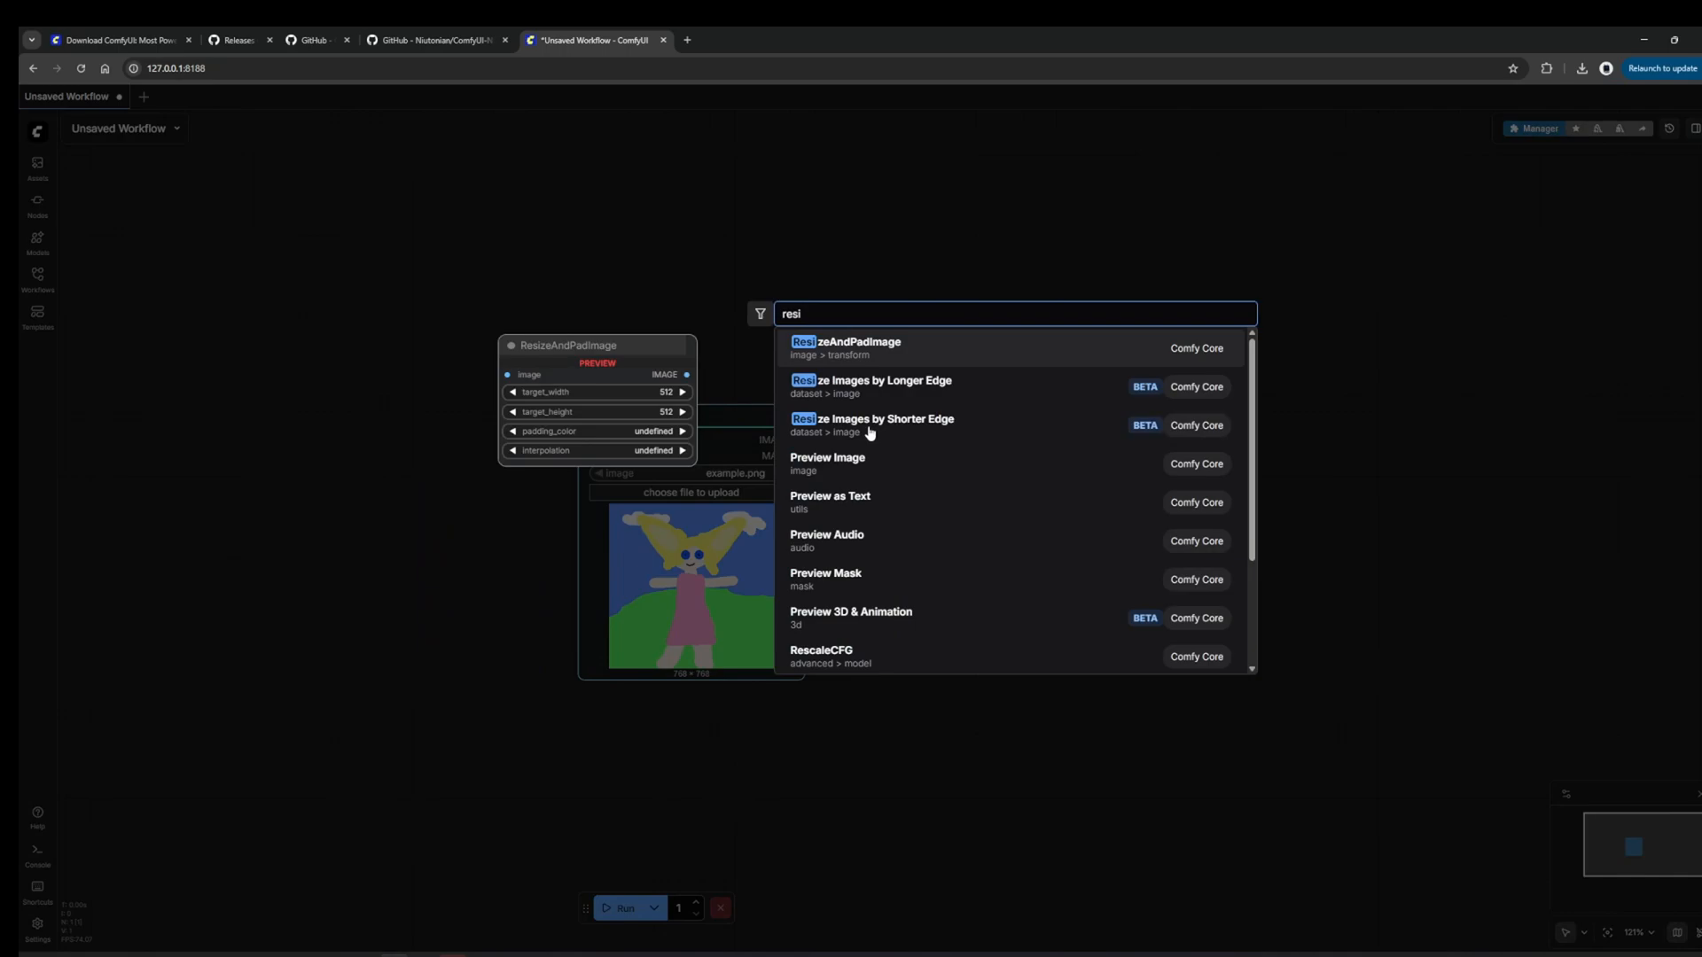
click(904, 384)
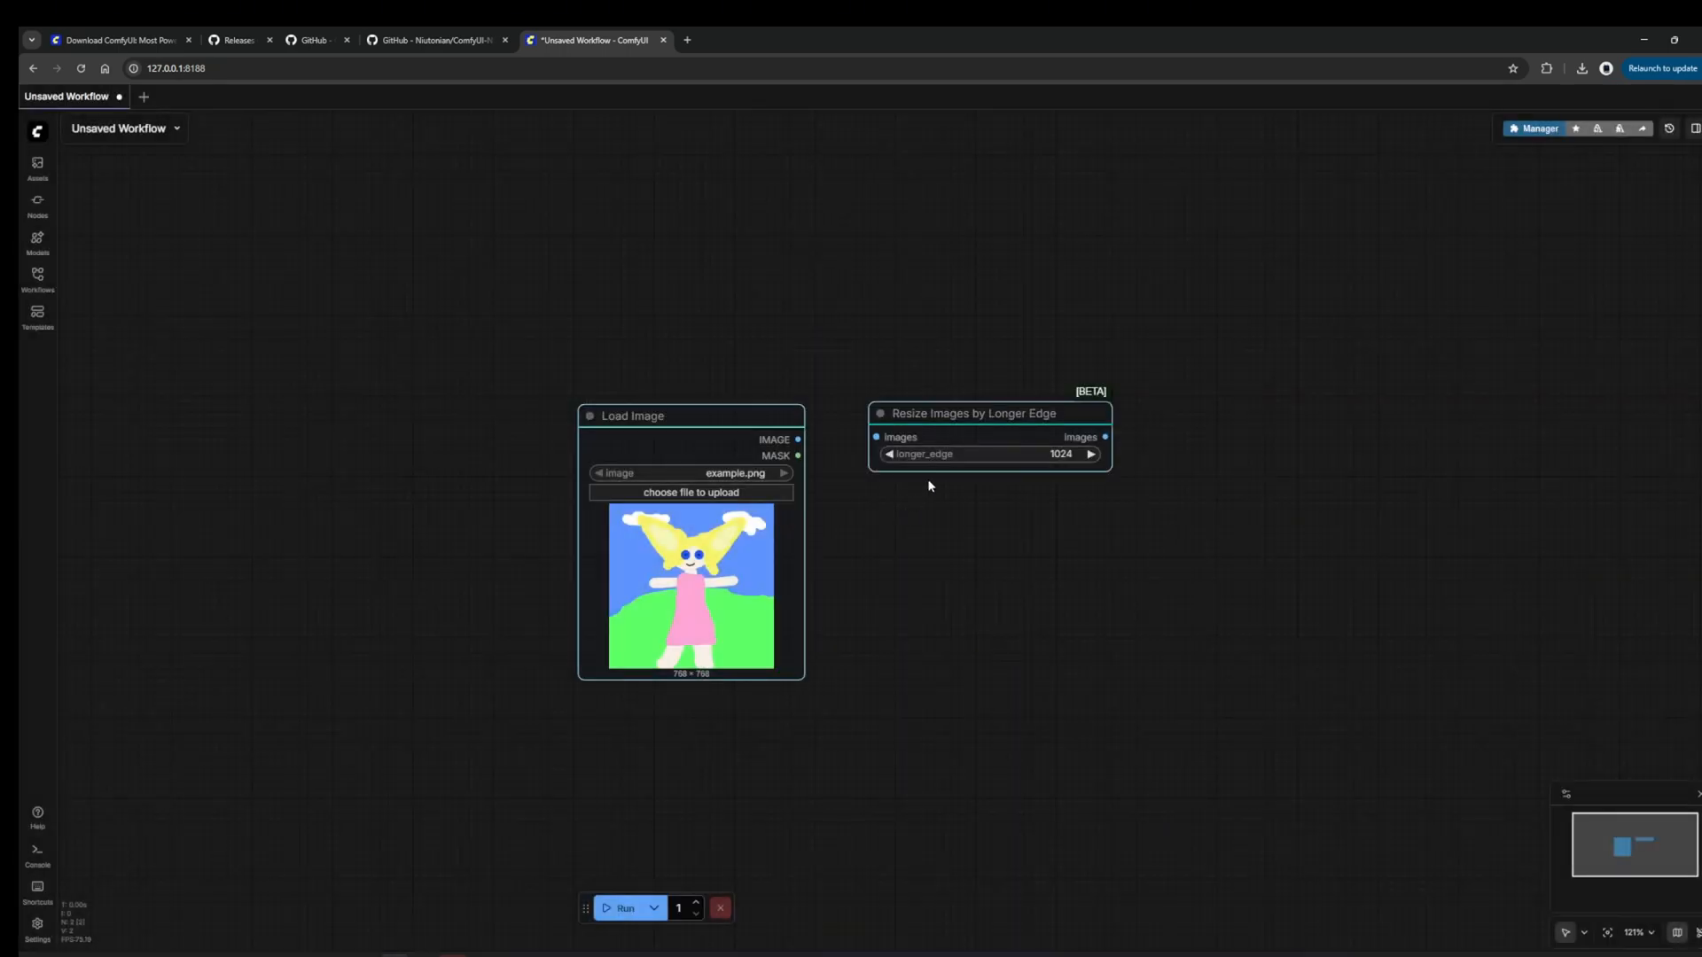
click(993, 450)
text(8)
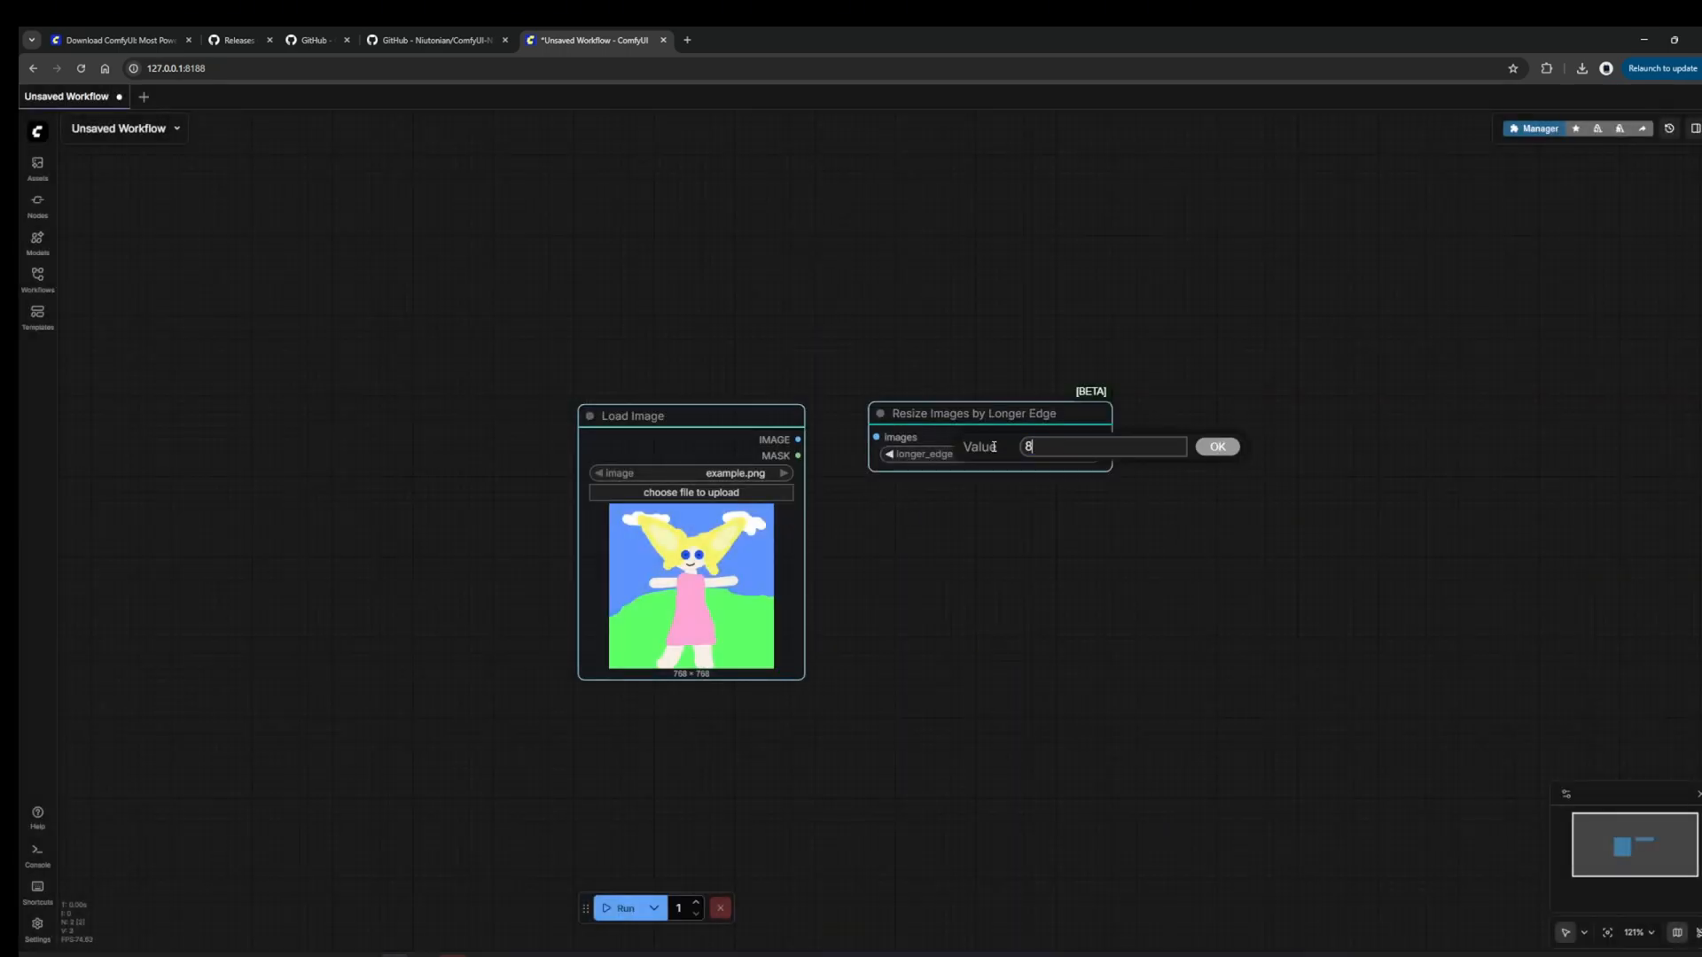
text(000)
key(Return)
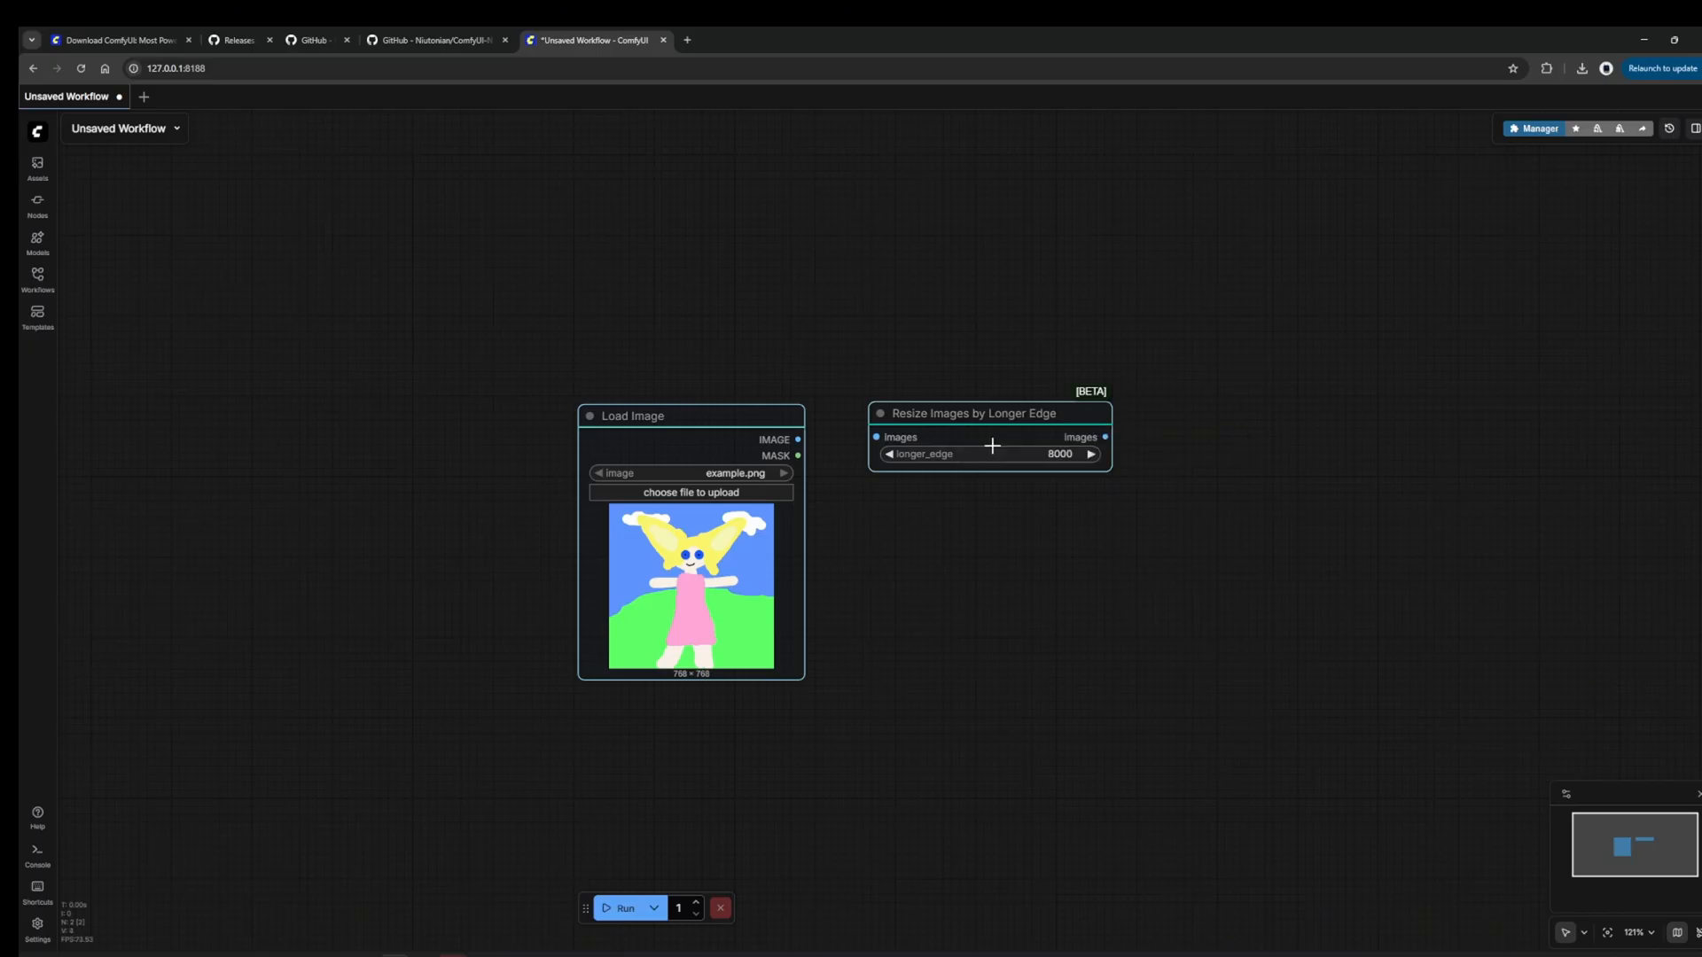
- Add a Preview Image node close to the resize node and link Load Image through the resize node to the preview
double_click(1208, 425)
text(previe)
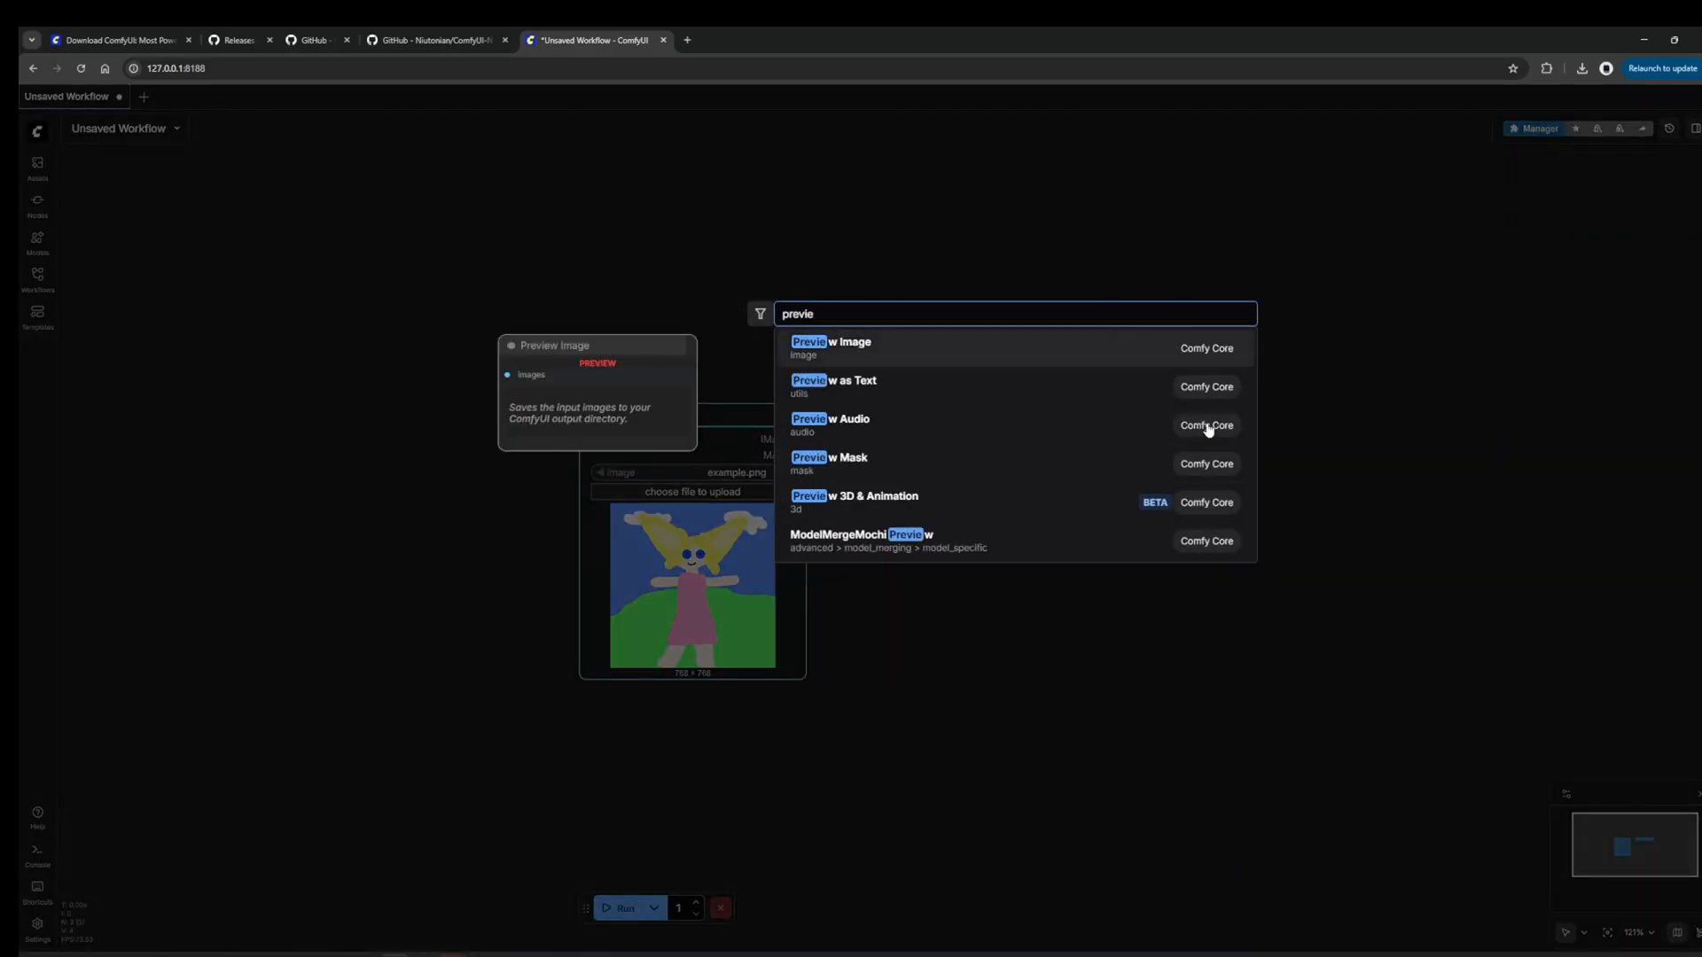
key(Return)
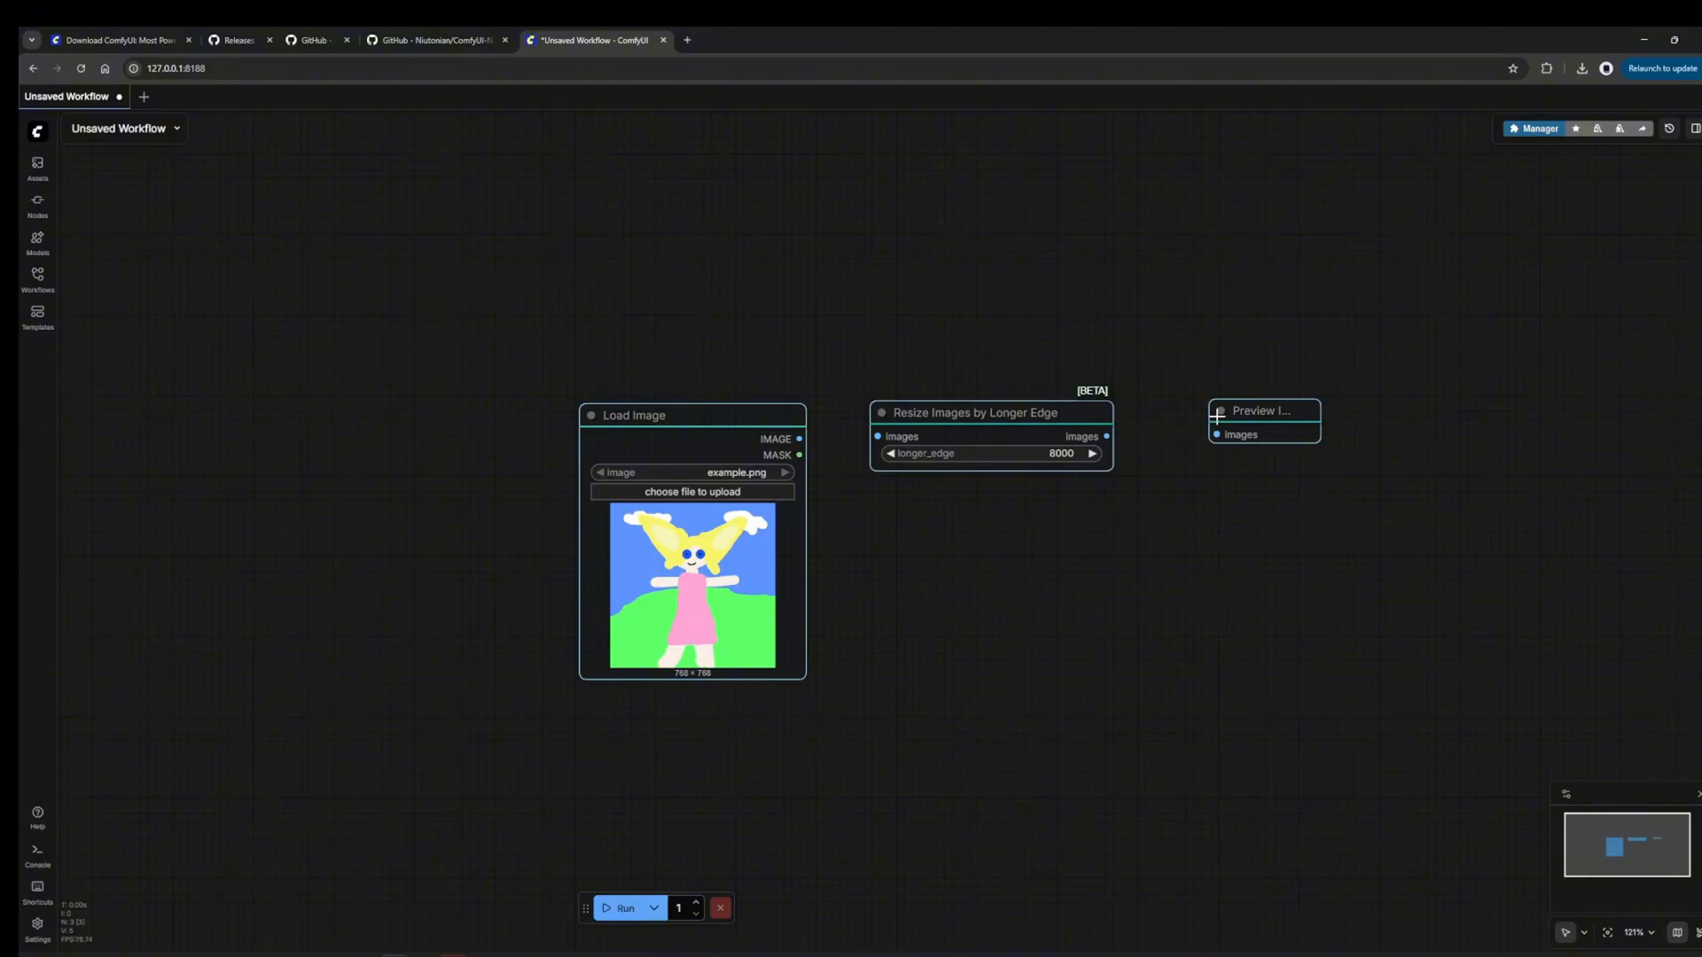
drag(799, 438, 877, 436)
drag(1107, 436, 1179, 412)
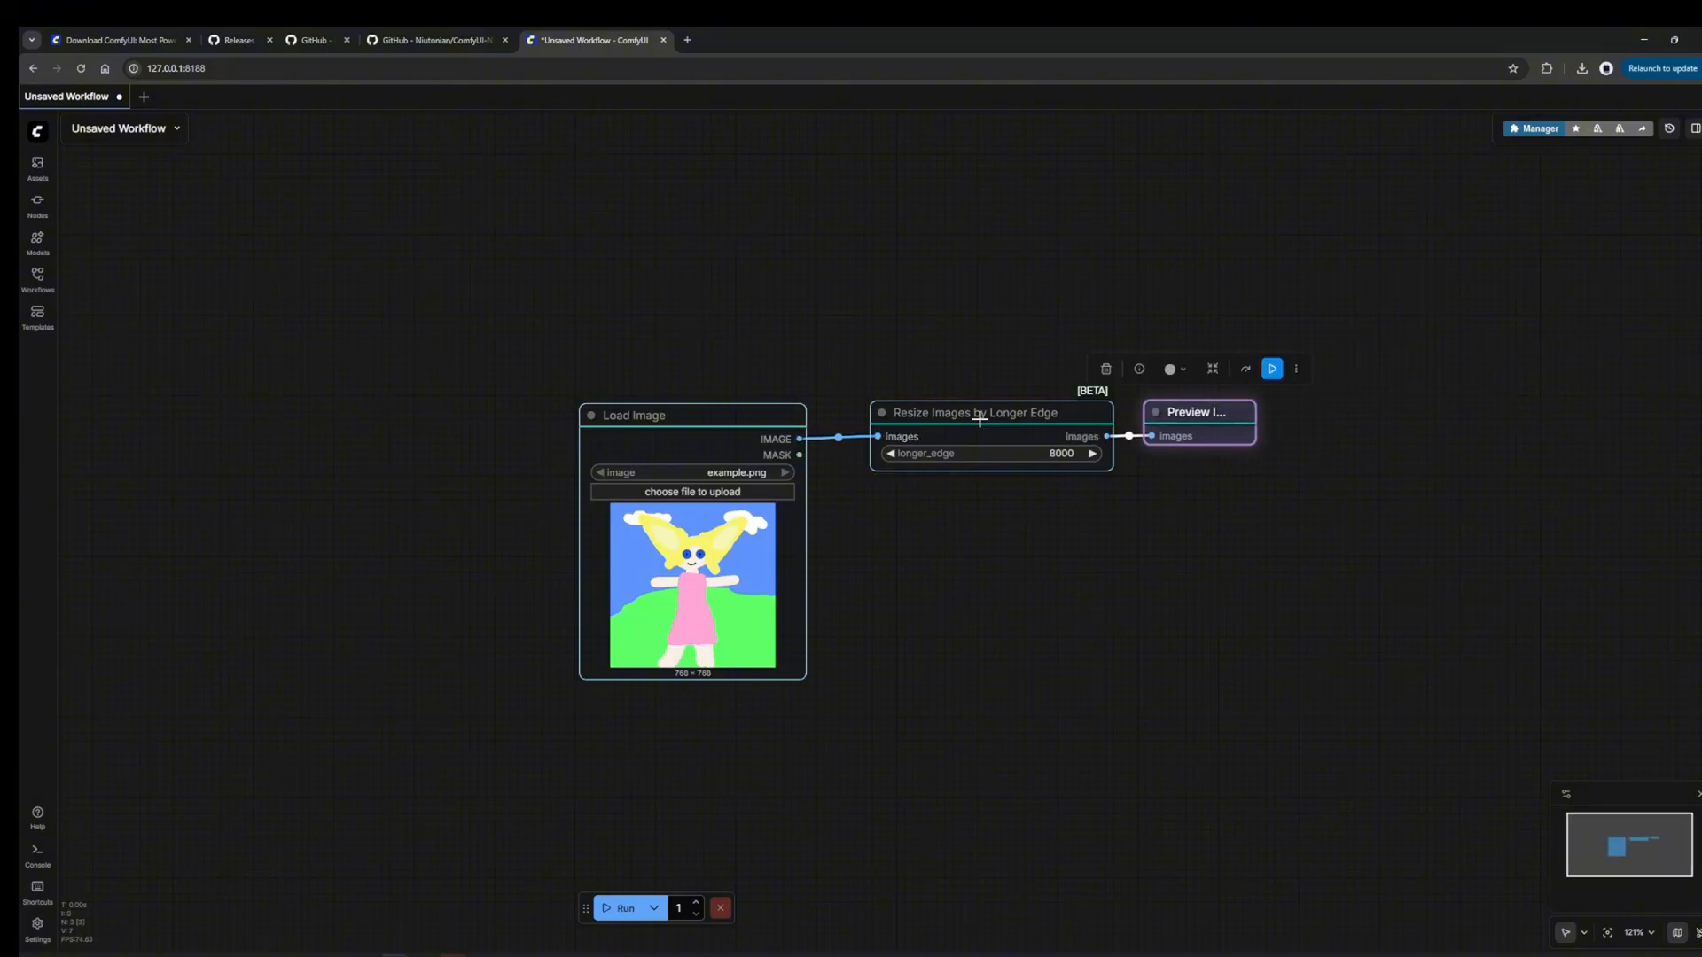
- Apply the Modern Dark Niutonian theme to the nodes, first checking how selected nodes look in the current theme
click(979, 420)
click(697, 422)
right_click(858, 257)
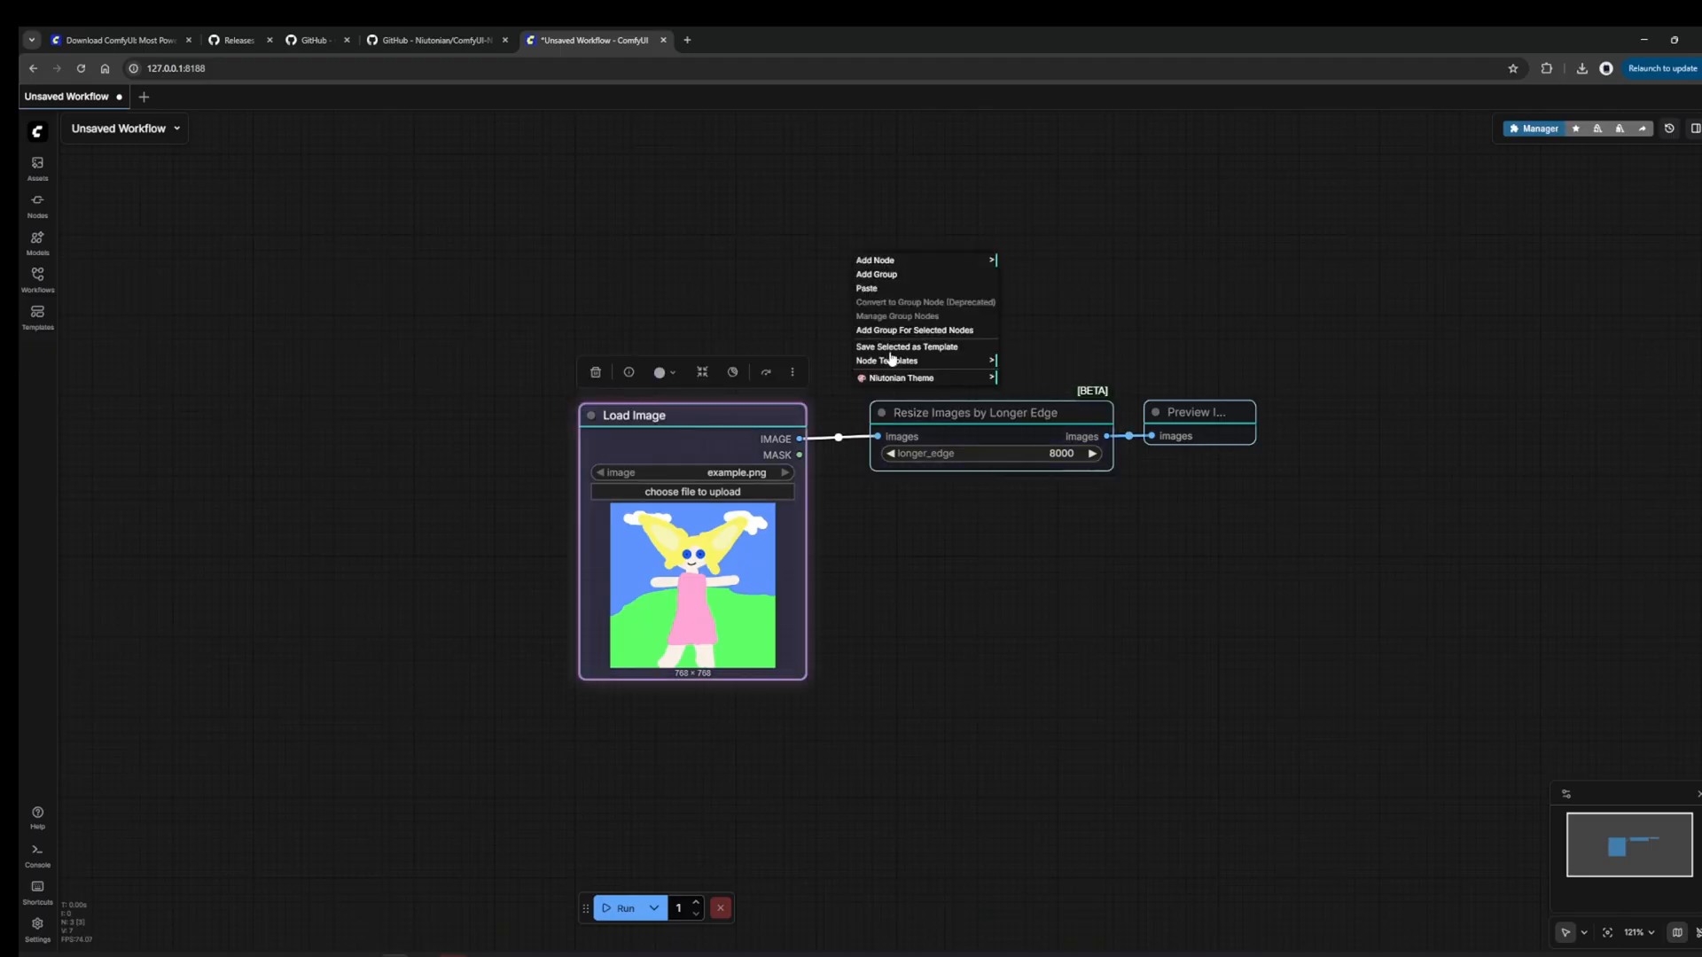
click(930, 378)
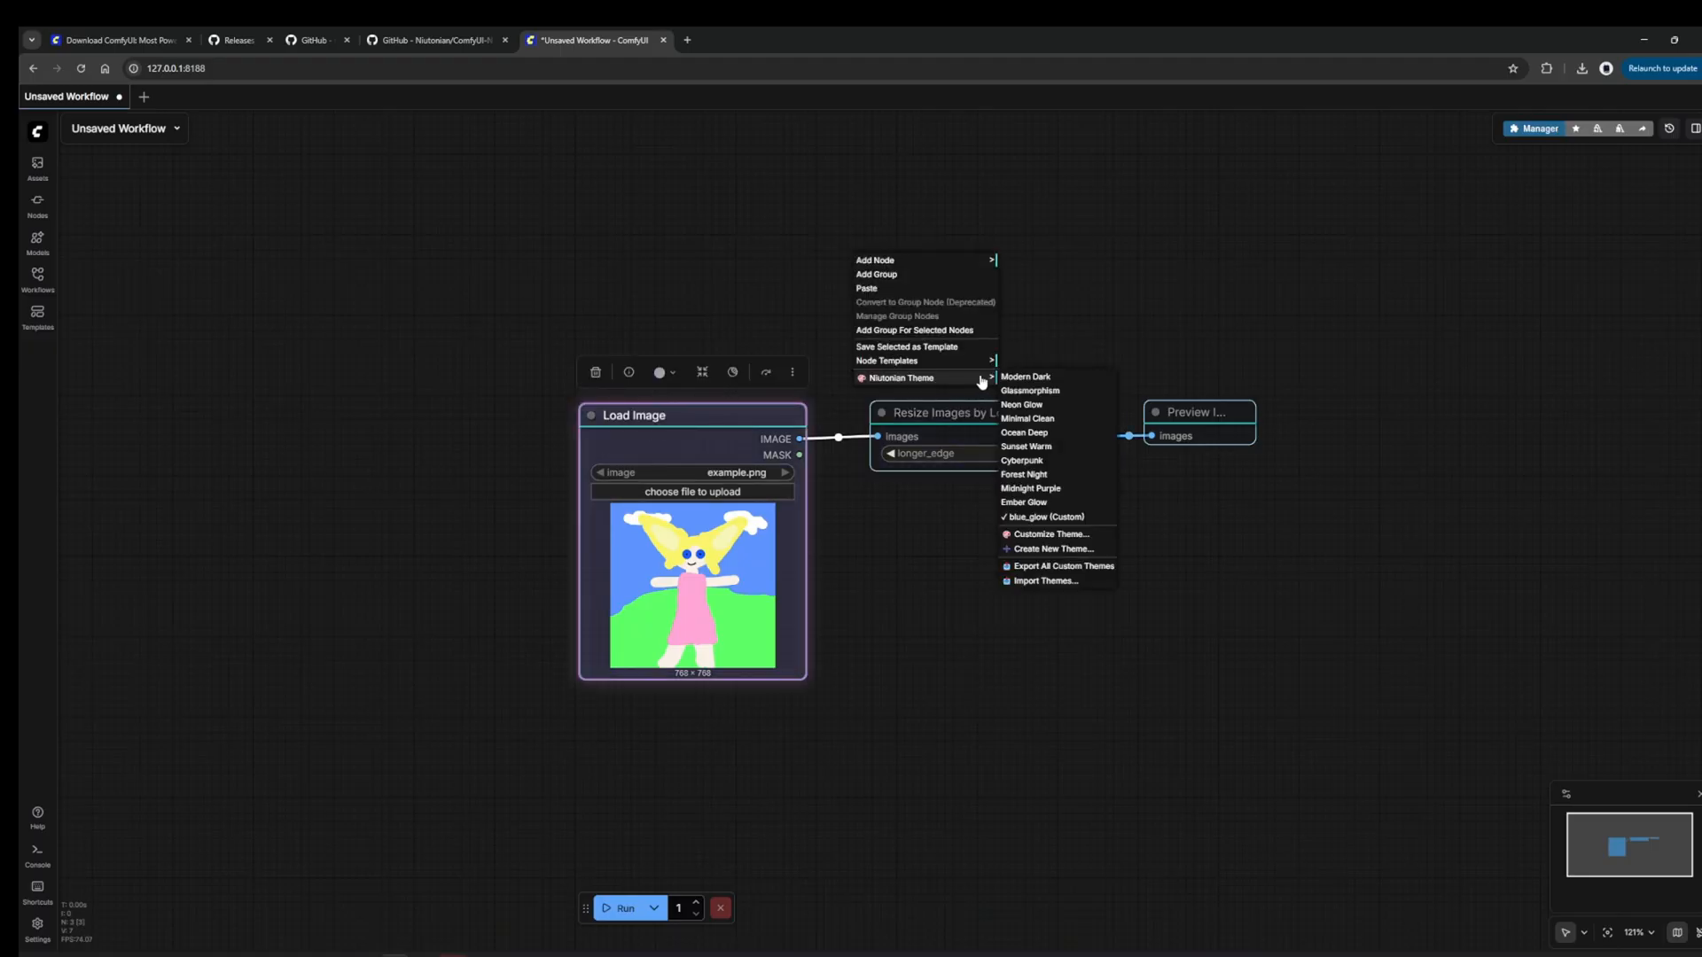
click(1034, 377)
- Check the selection highlight on each node and move the Load Image node closer to the Resize Images by Longer Edge node
click(960, 431)
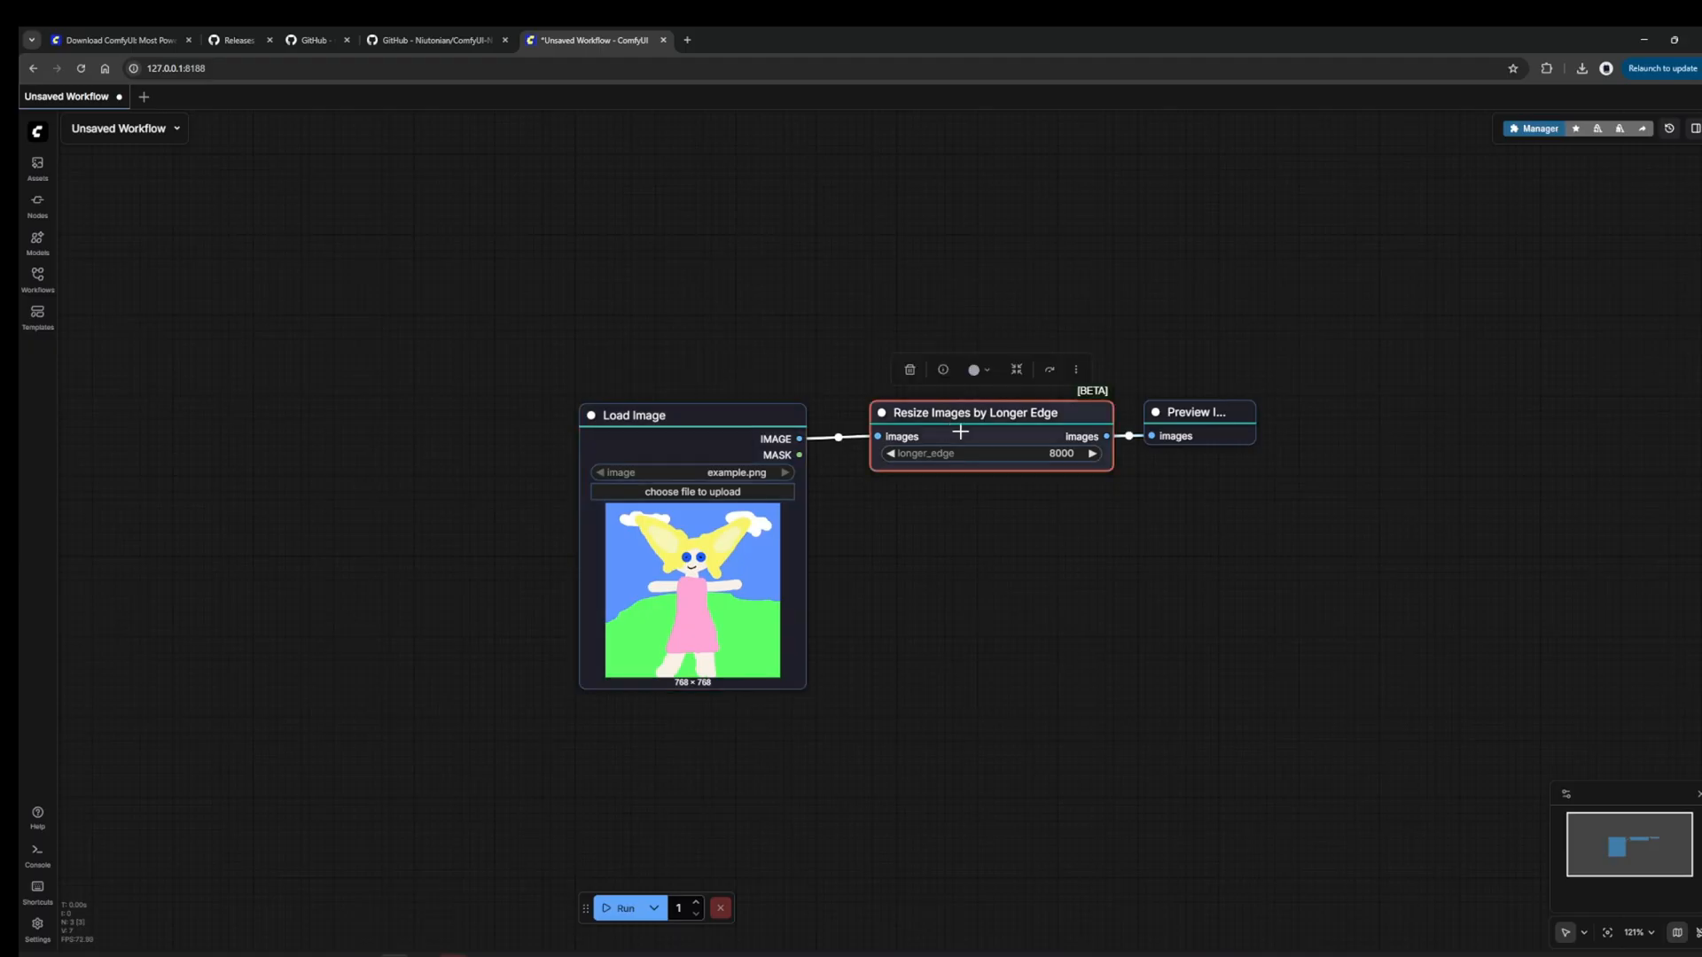
click(1219, 411)
click(973, 417)
click(756, 418)
drag(721, 414, 755, 409)
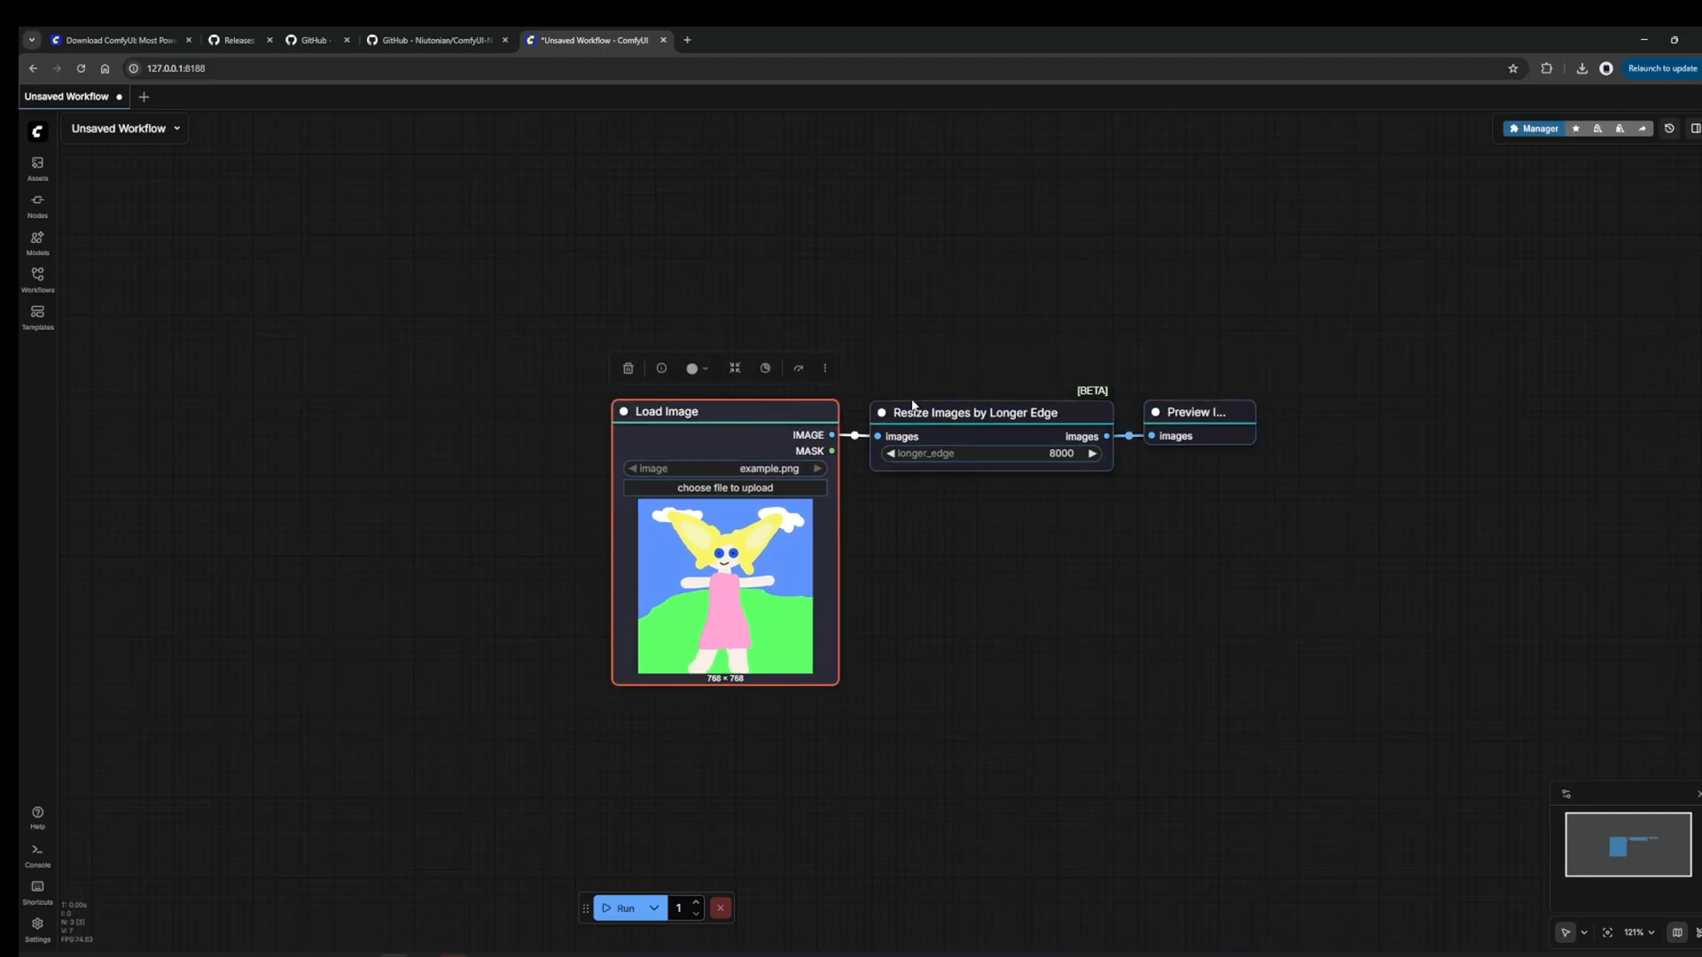
click(1156, 439)
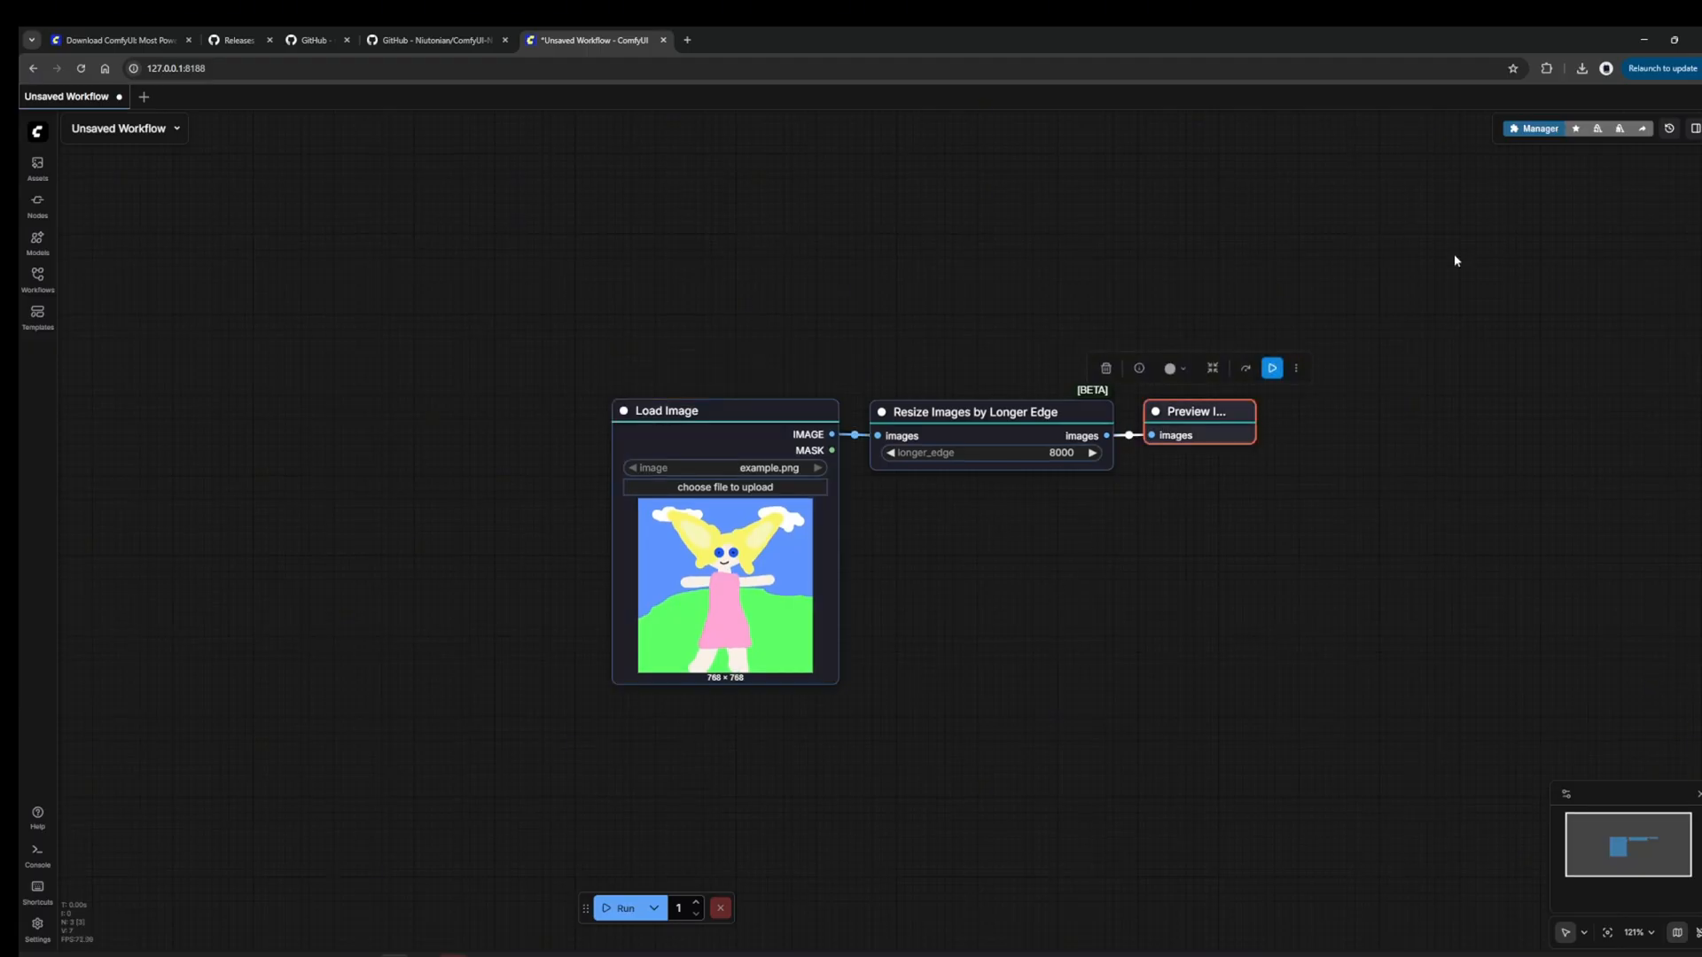
- Run the workflow and enlarge the Preview Image node so the resized picture is shown large
click(623, 906)
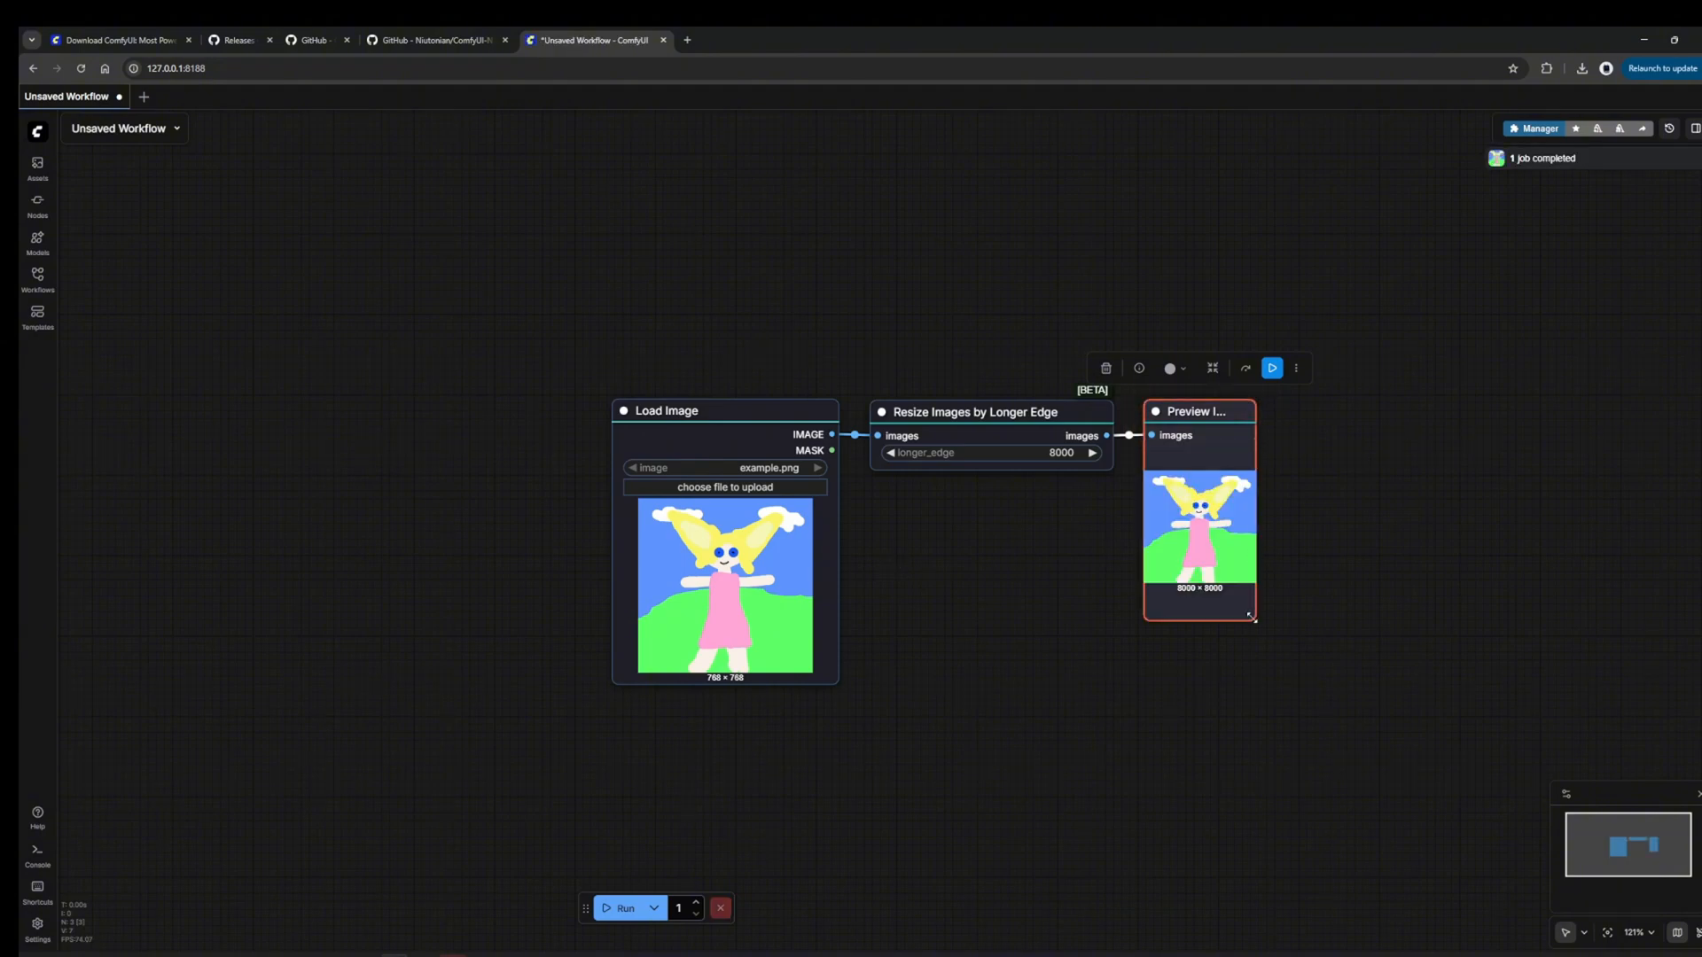
drag(1261, 630, 1528, 861)
drag(954, 579, 539, 395)
drag(1200, 737, 1424, 885)
drag(444, 358, 603, 319)
click(724, 232)
click(988, 223)
click(1211, 232)
click(510, 213)
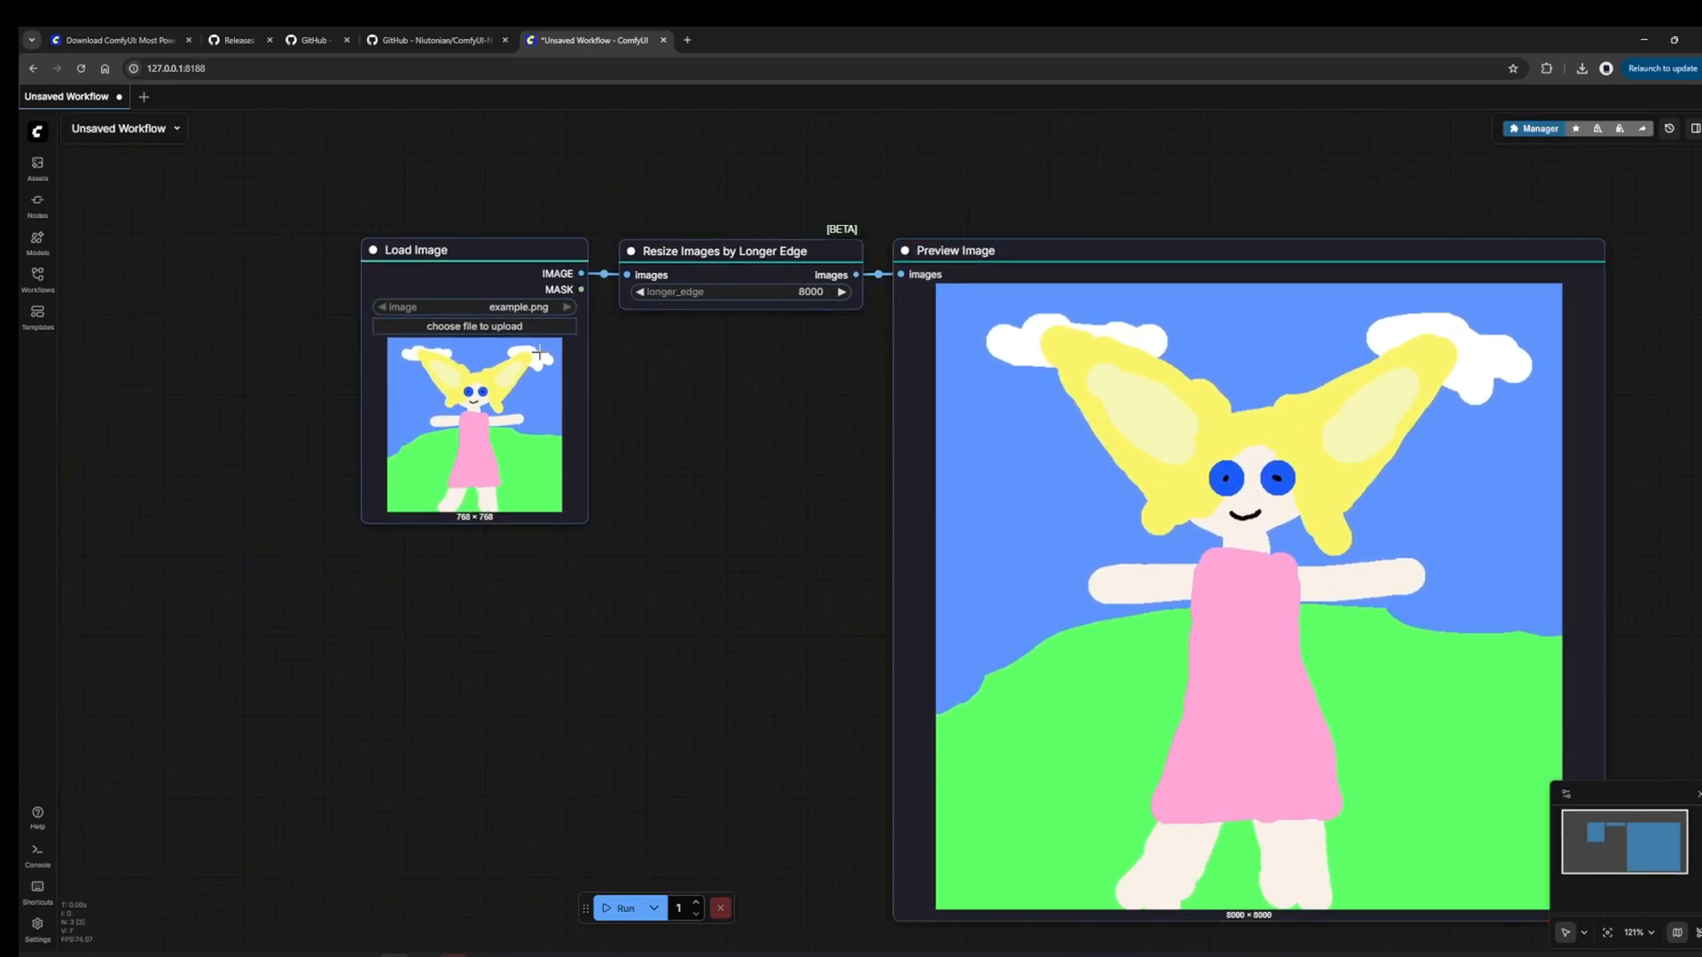
- Try the Glassmorphism Niutonian theme and select the Load Image and Preview Image nodes to inspect its highlight
right_click(647, 367)
click(680, 469)
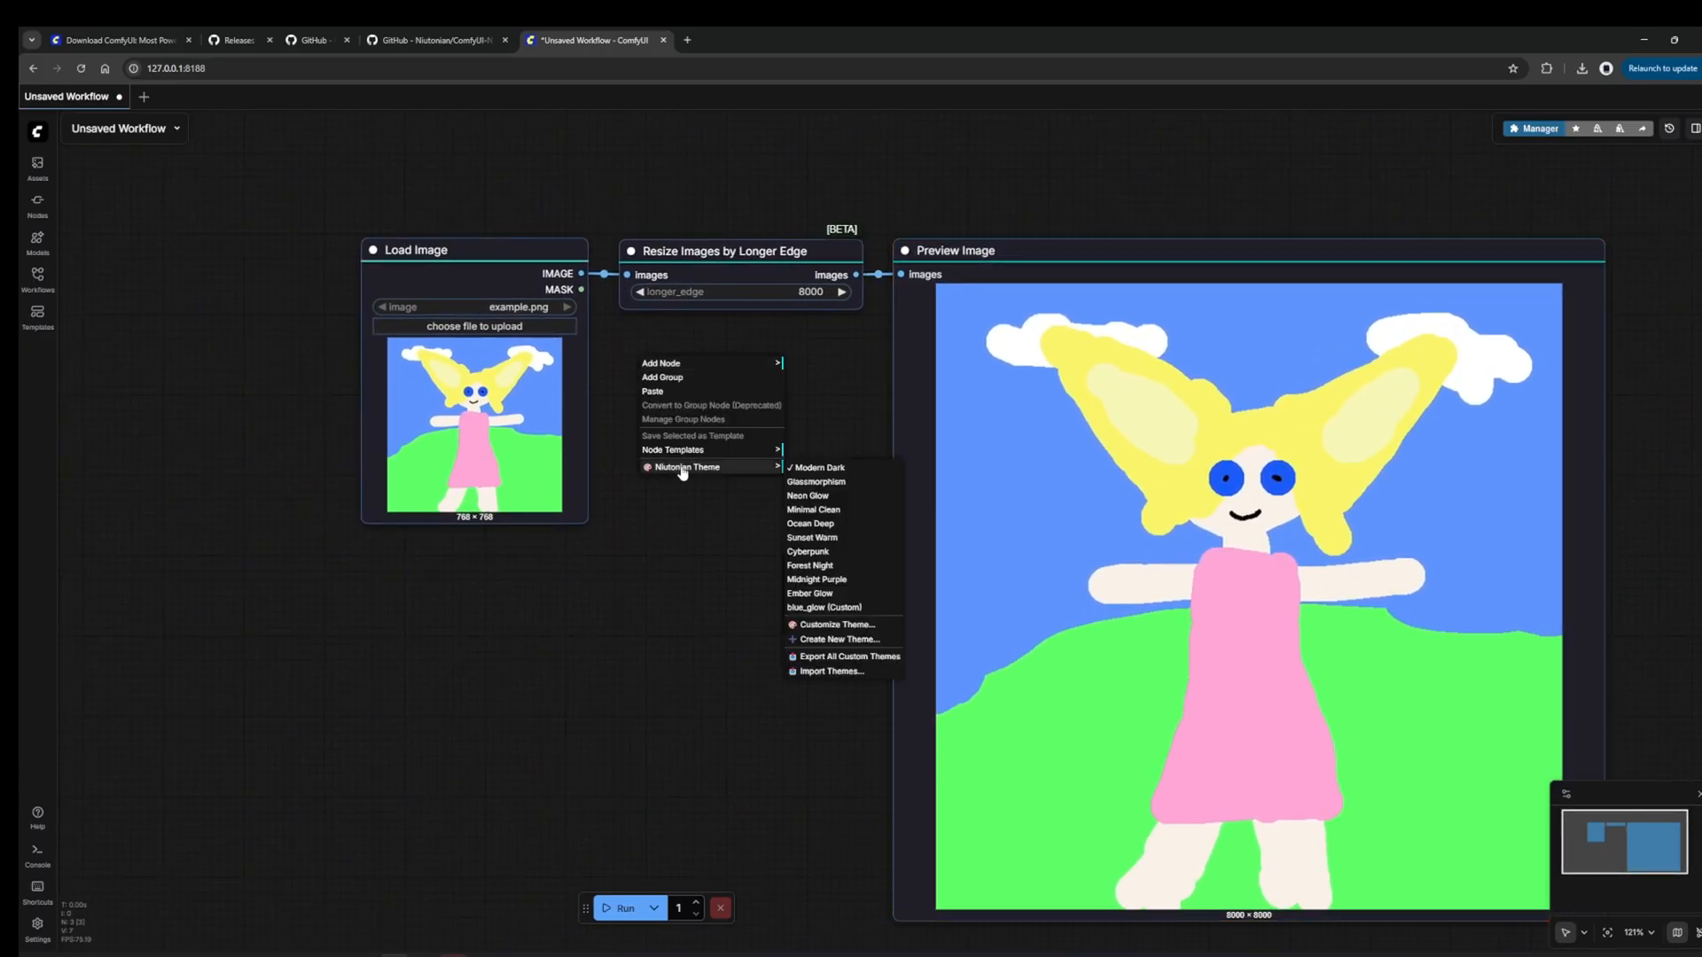
click(842, 483)
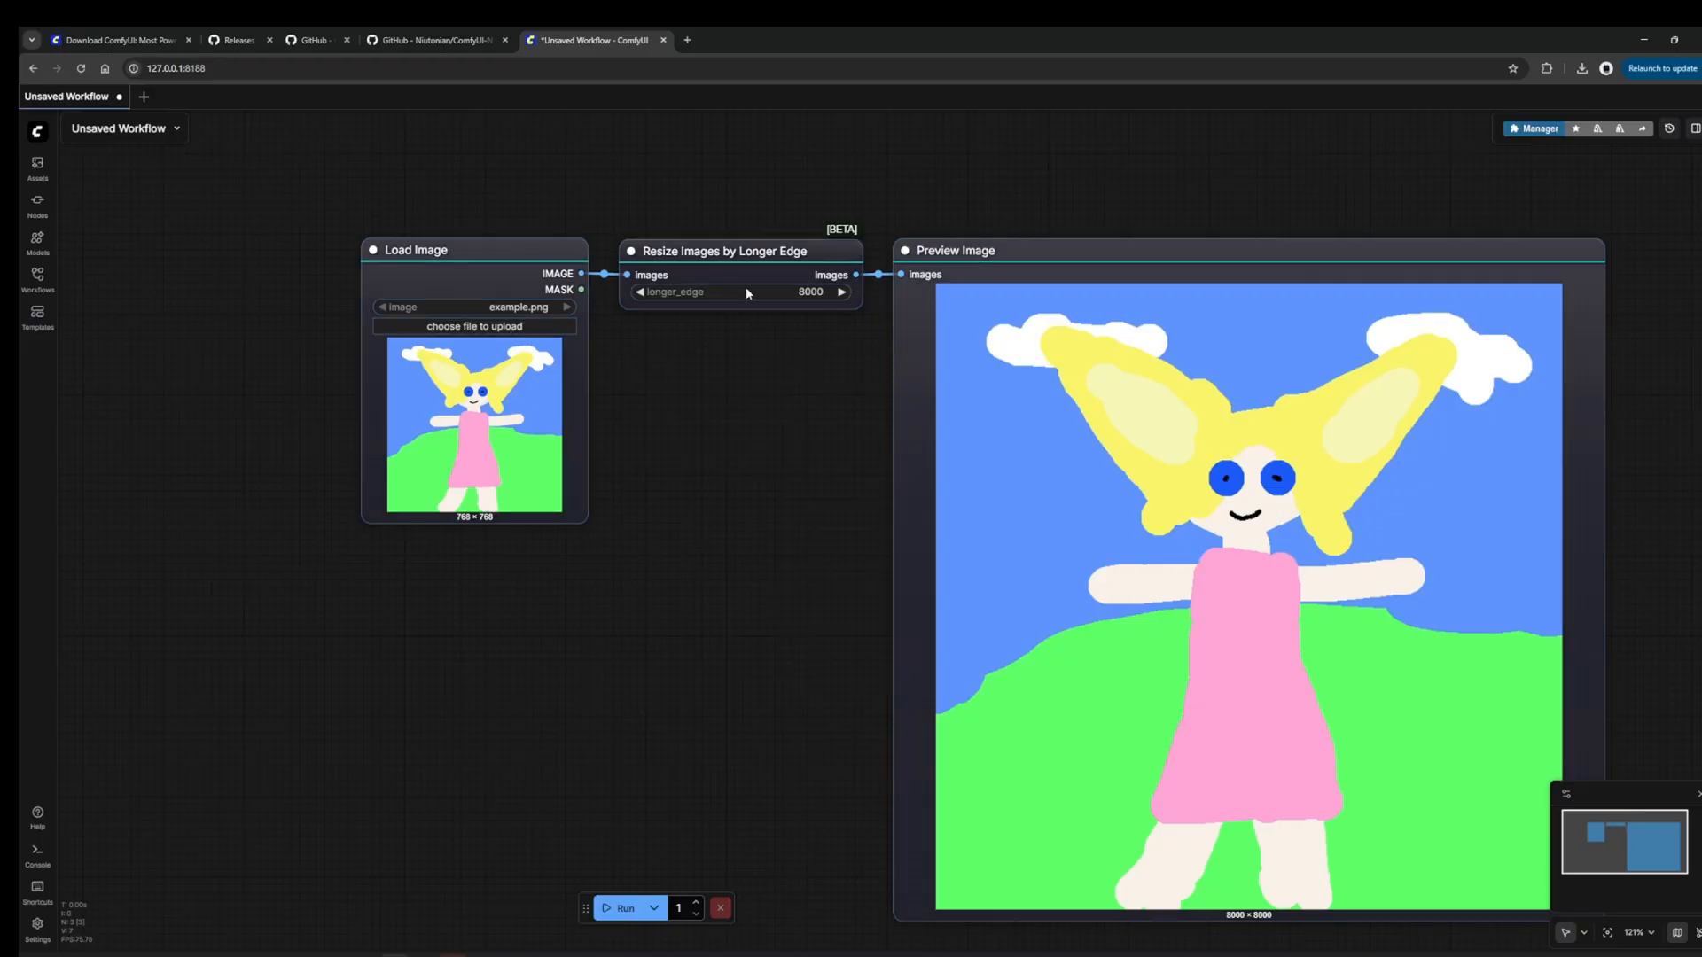
click(483, 280)
click(1002, 247)
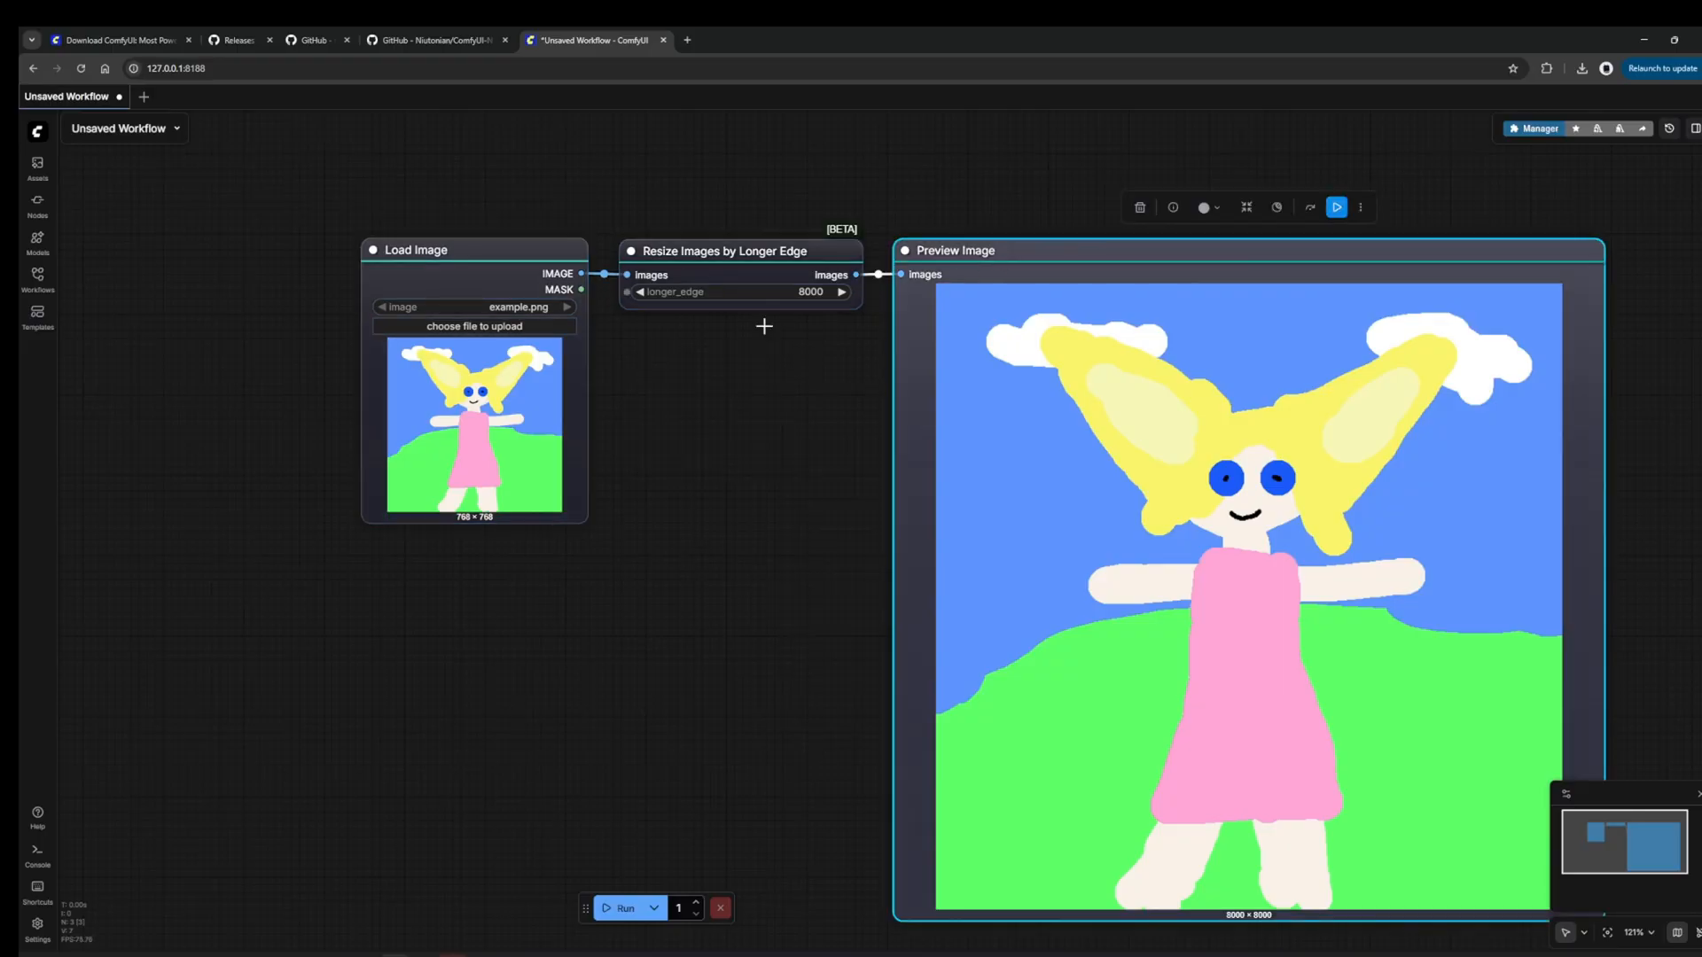
- Try the Neon Glow Niutonian theme and inspect its highlight on the Resize Images and Load Image nodes
right_click(648, 341)
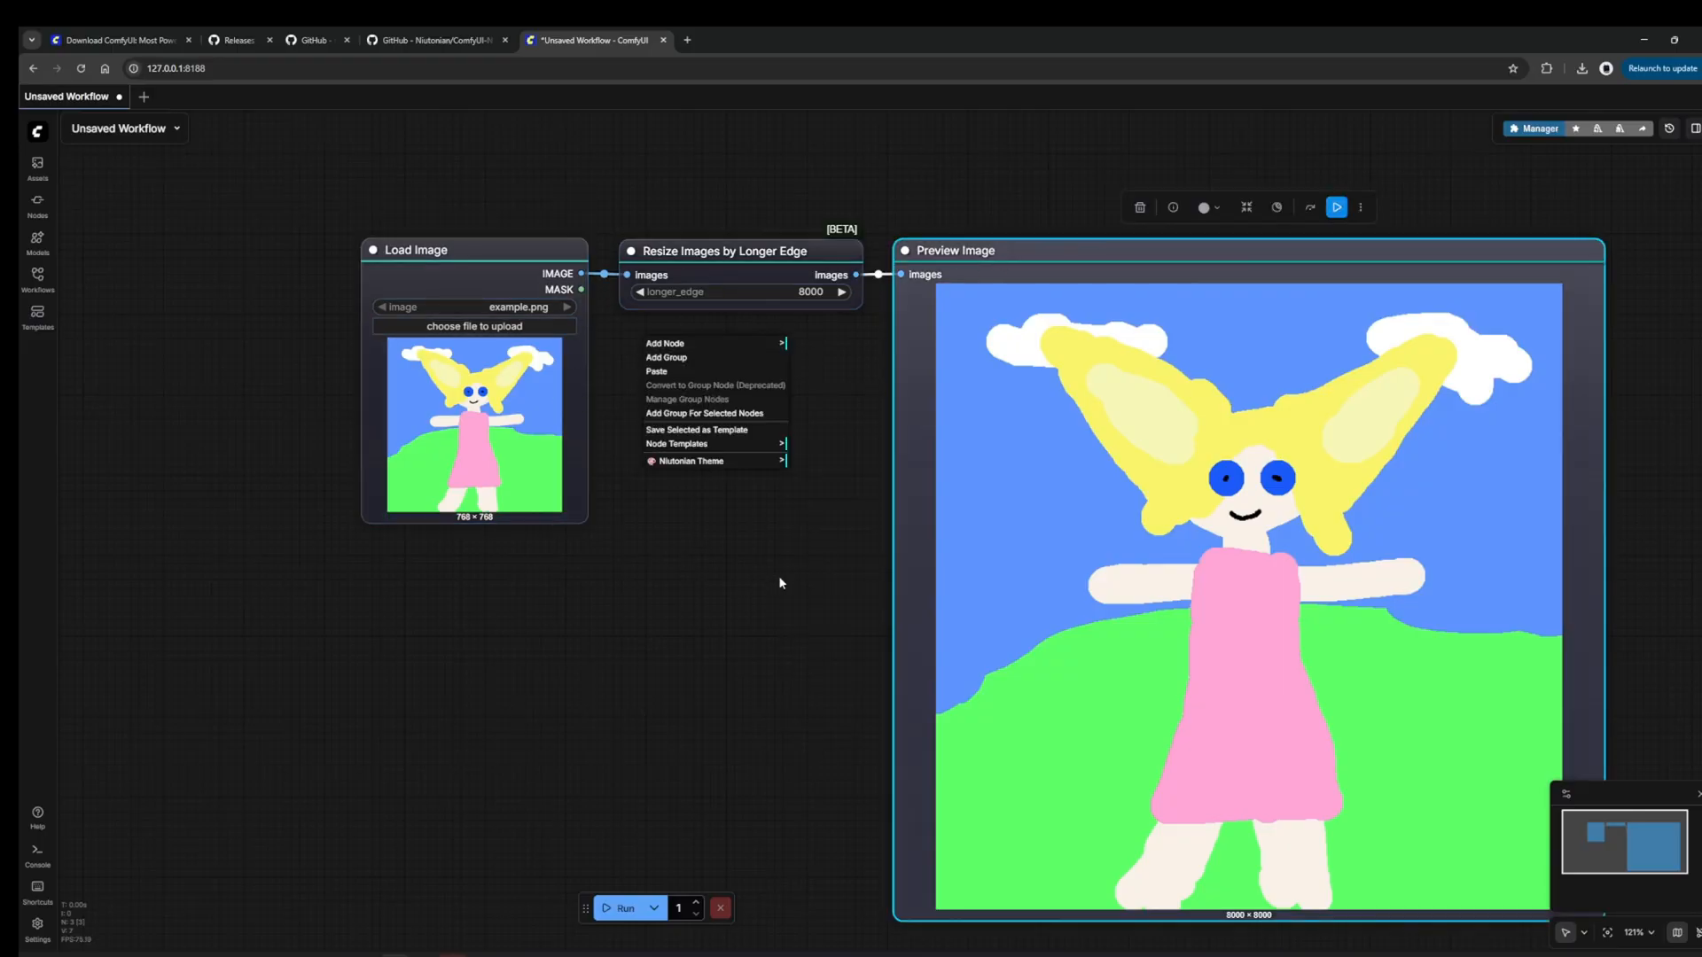
click(724, 467)
click(841, 494)
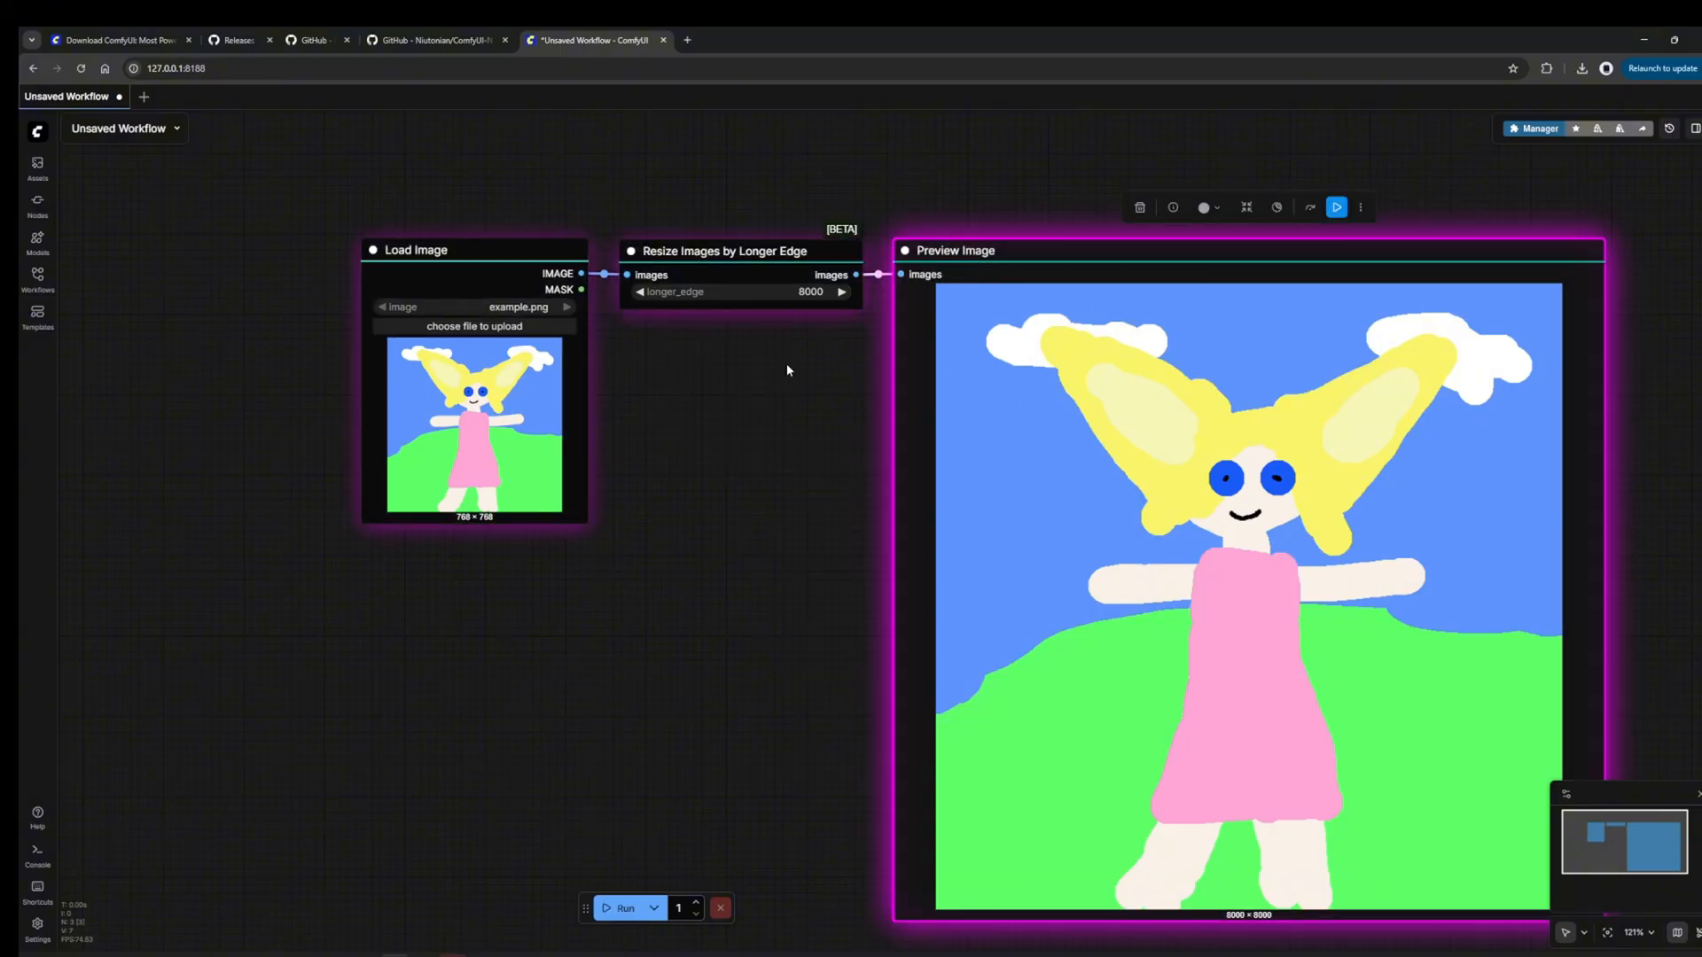
click(759, 268)
click(505, 288)
- Try the Minimal Clean Niutonian theme and select each of the three nodes in turn to inspect it
right_click(705, 381)
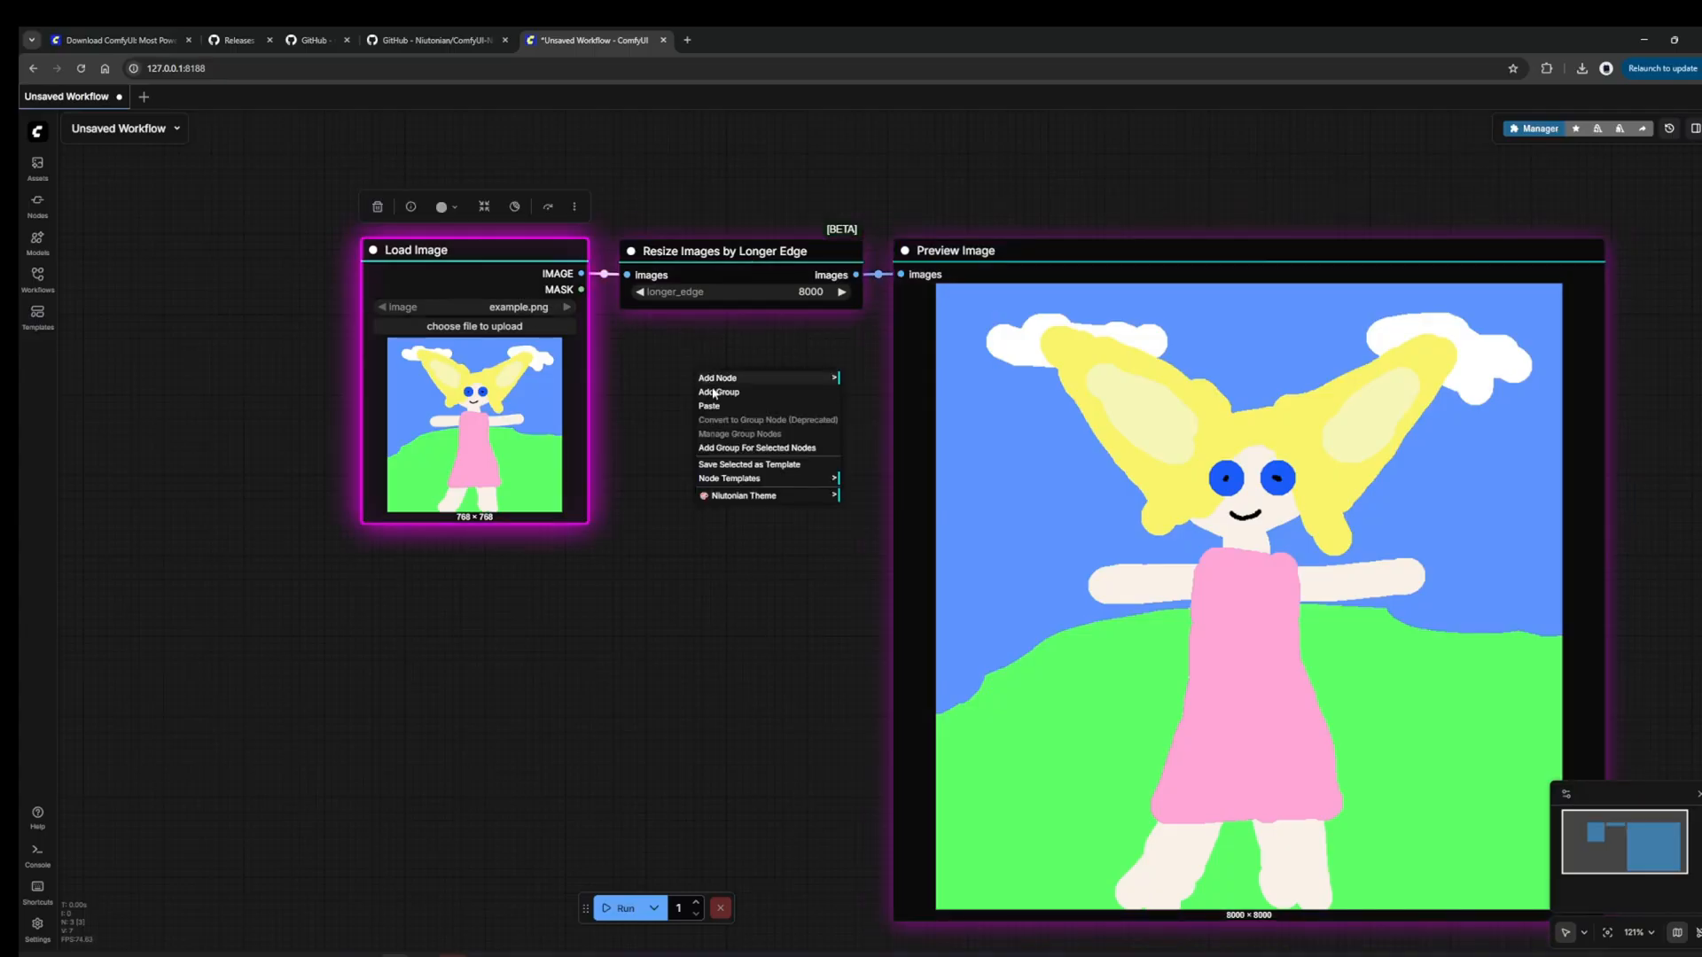
click(723, 495)
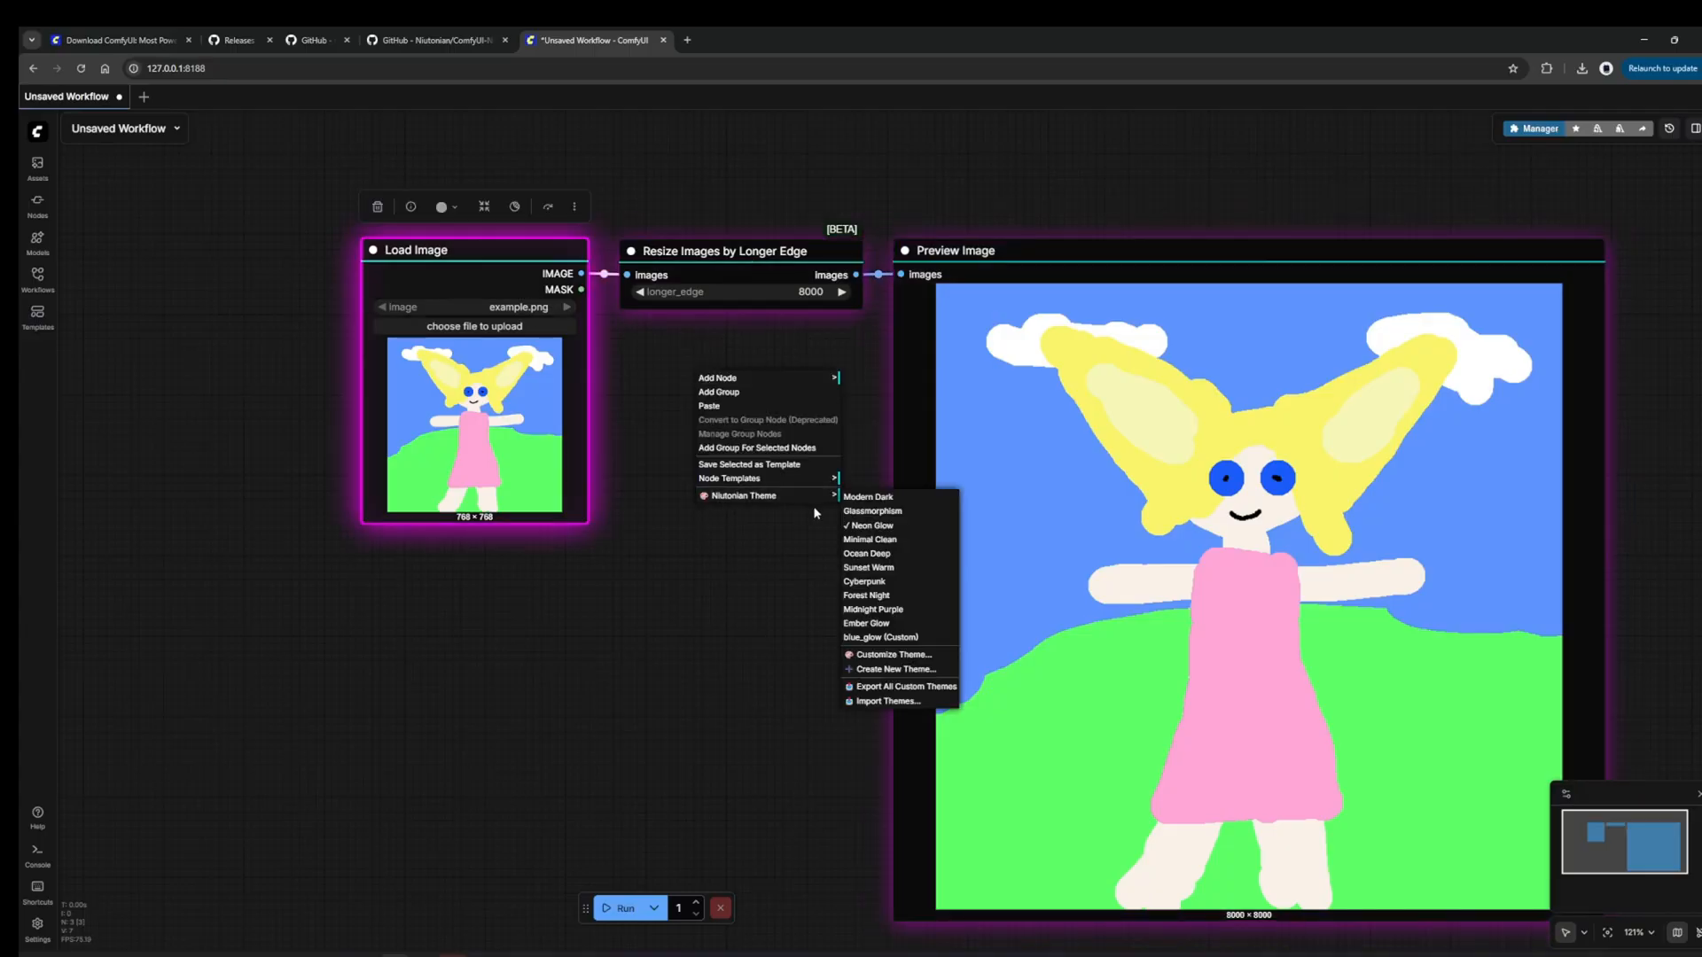
click(877, 540)
click(990, 394)
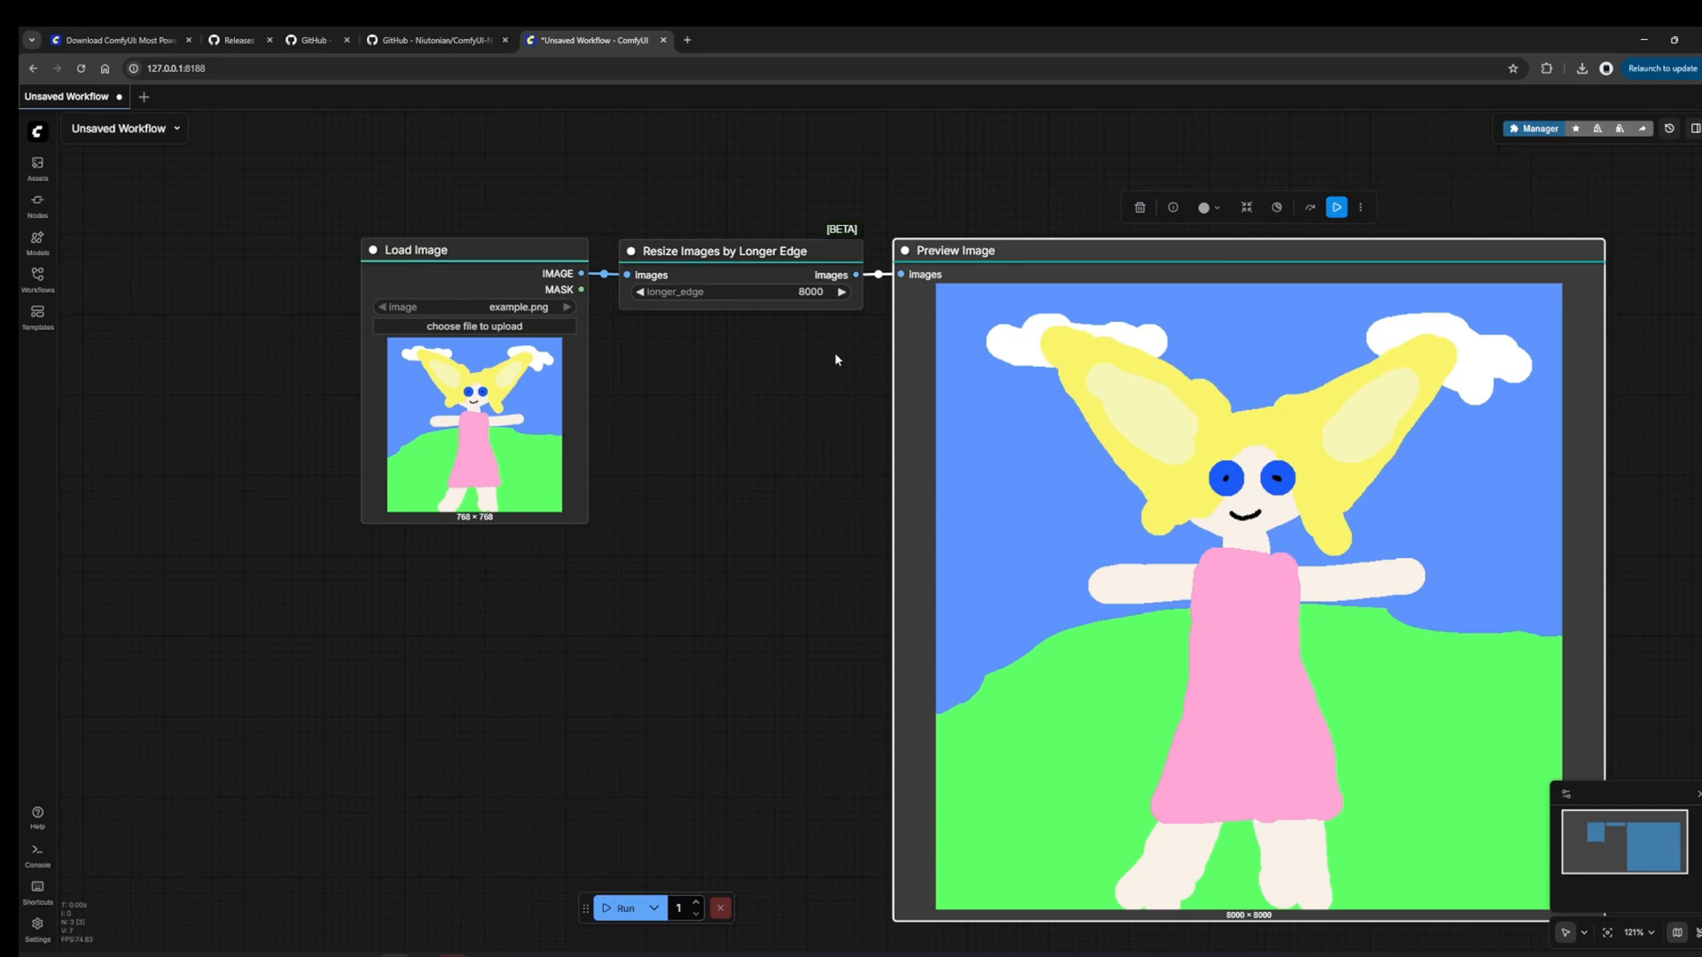
click(732, 280)
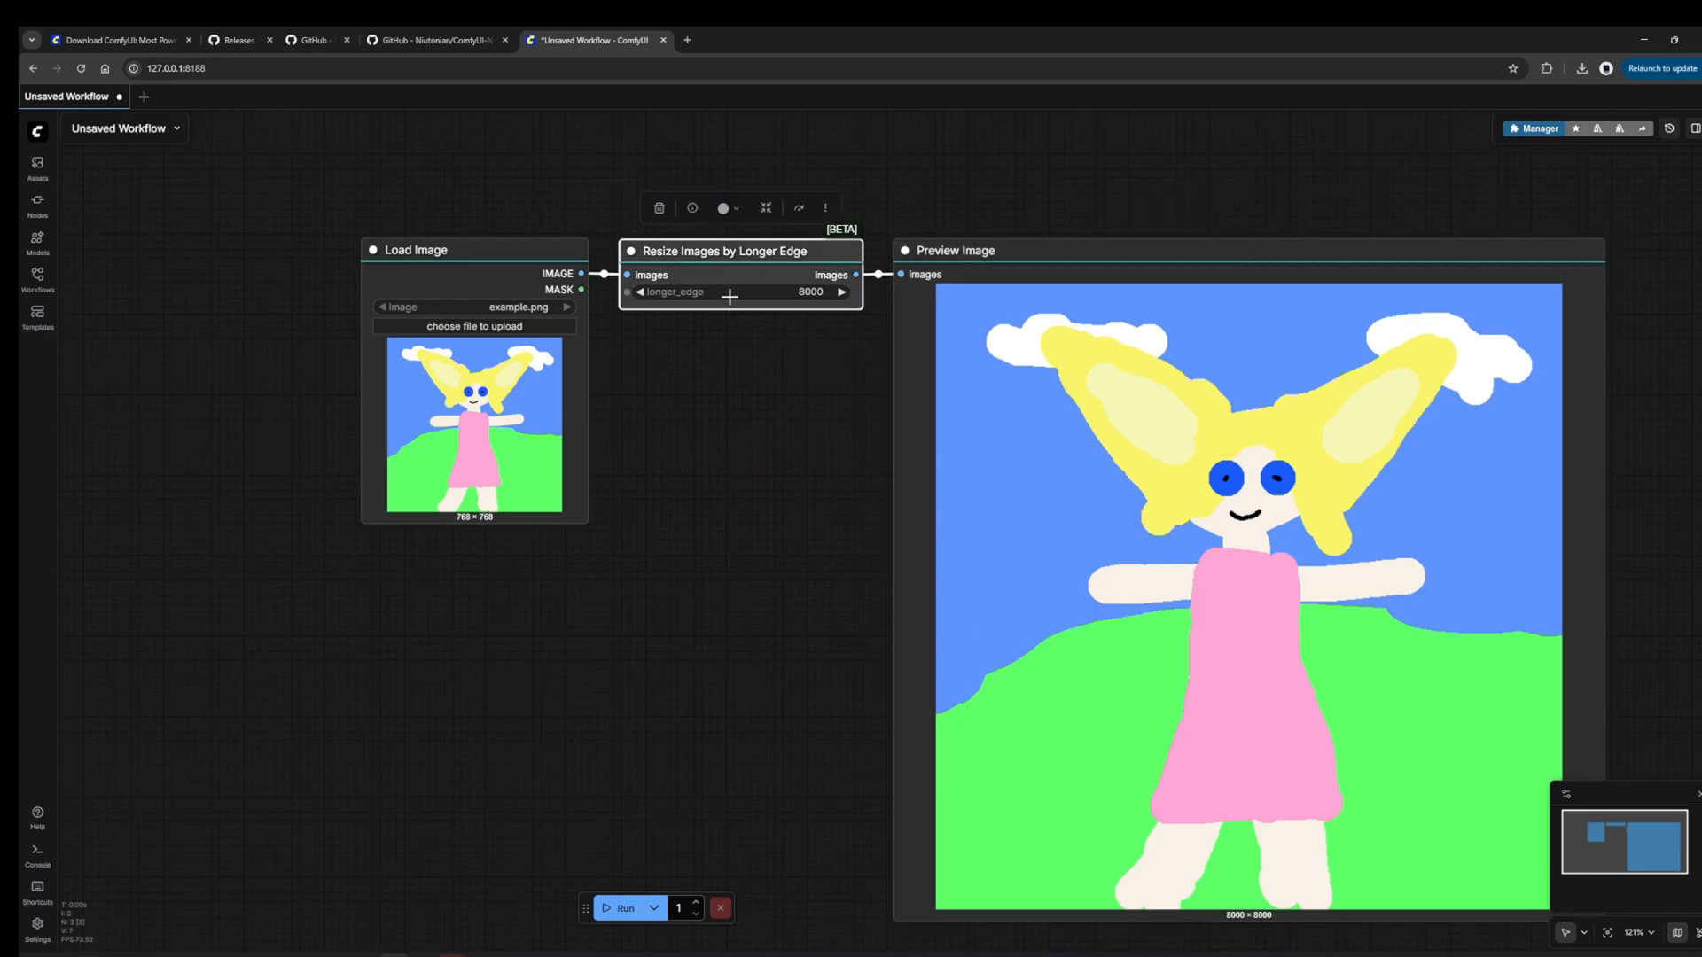
click(500, 279)
click(975, 369)
- Try the Ocean Deep Niutonian theme on the workflow's nodes
right_click(698, 384)
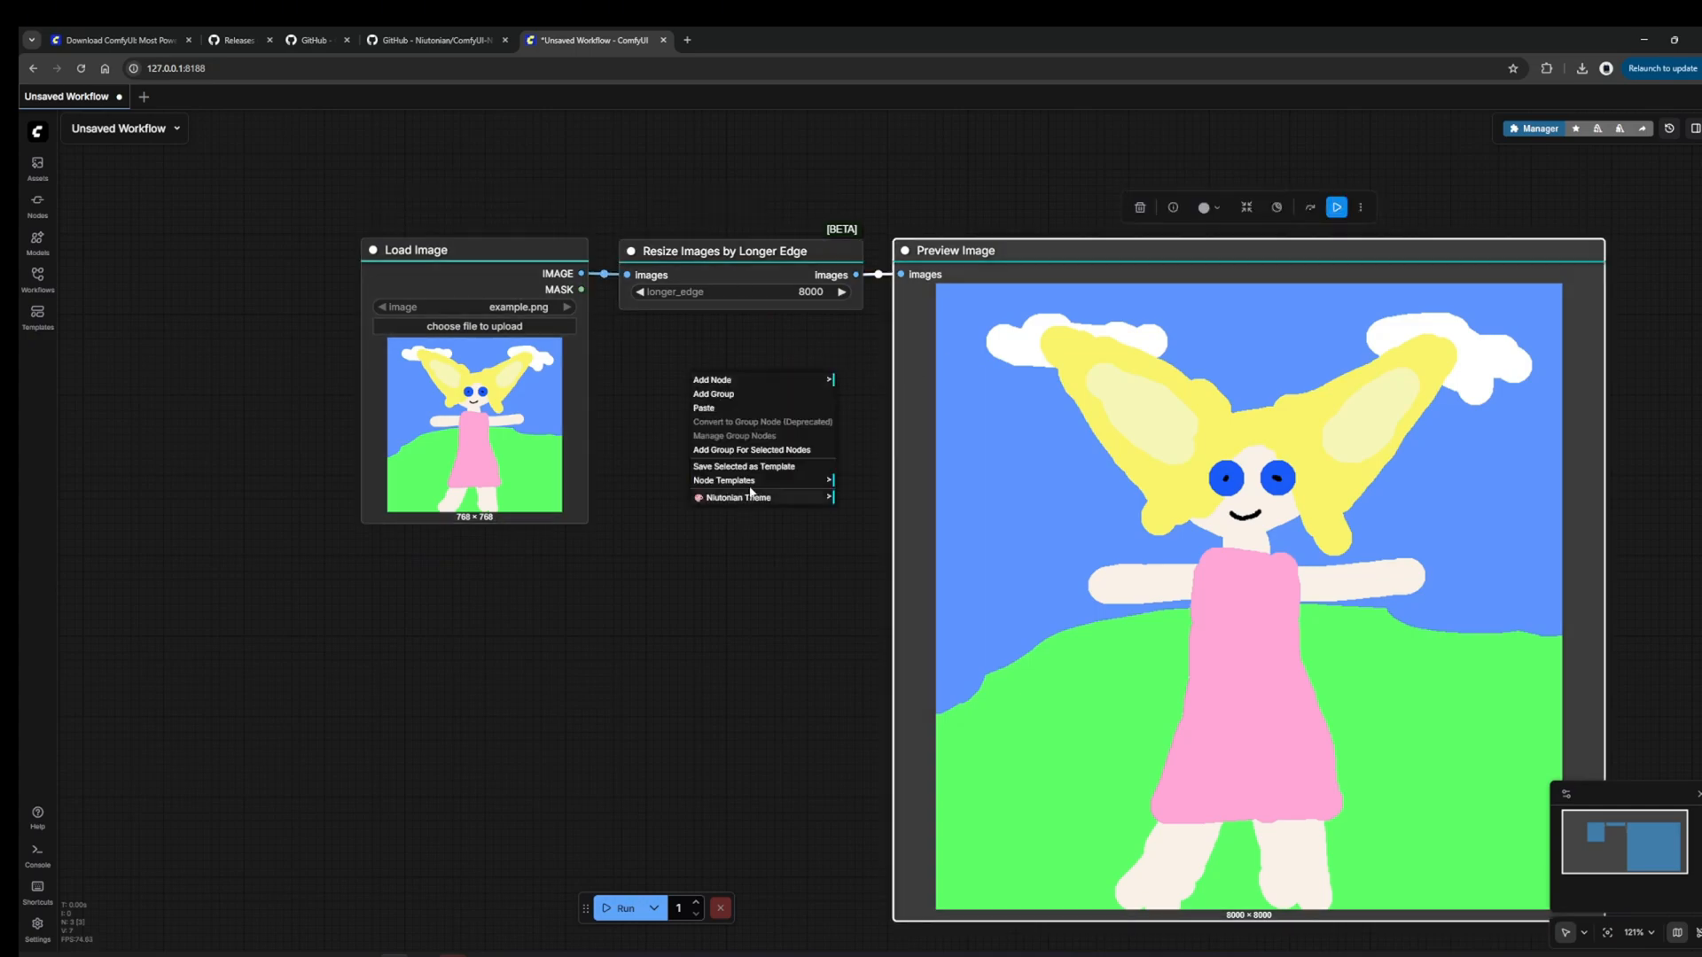
click(762, 497)
click(858, 559)
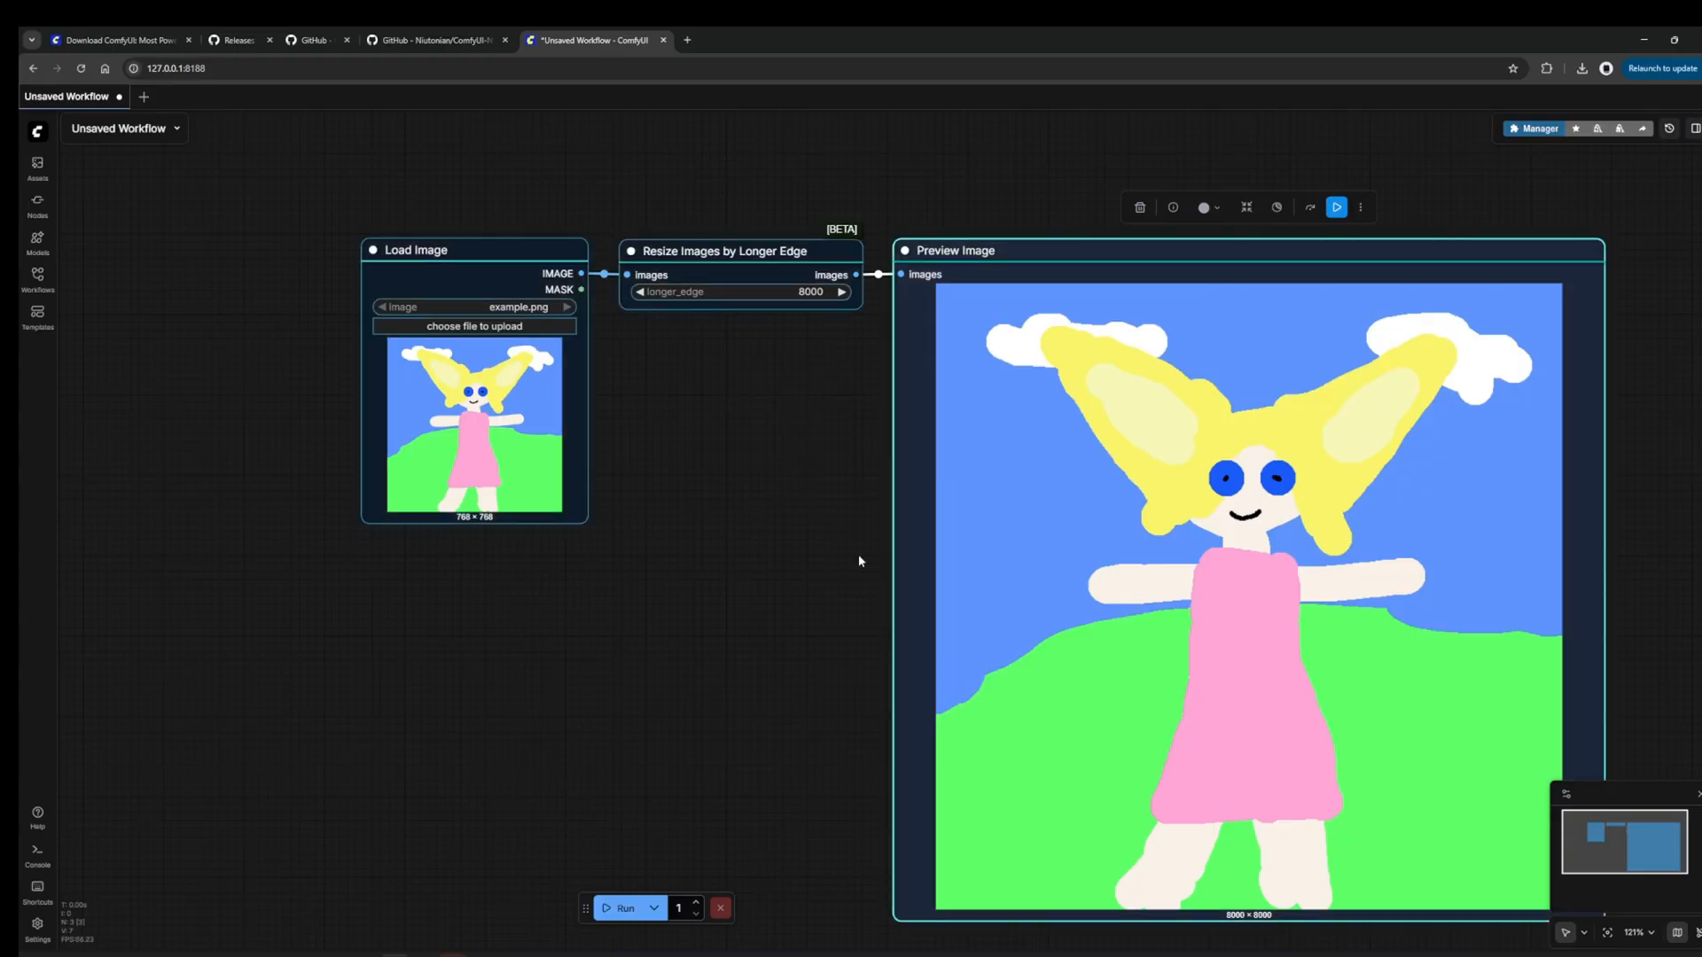
- Try the Sunset Warm Niutonian theme on the workflow's nodes
right_click(640, 356)
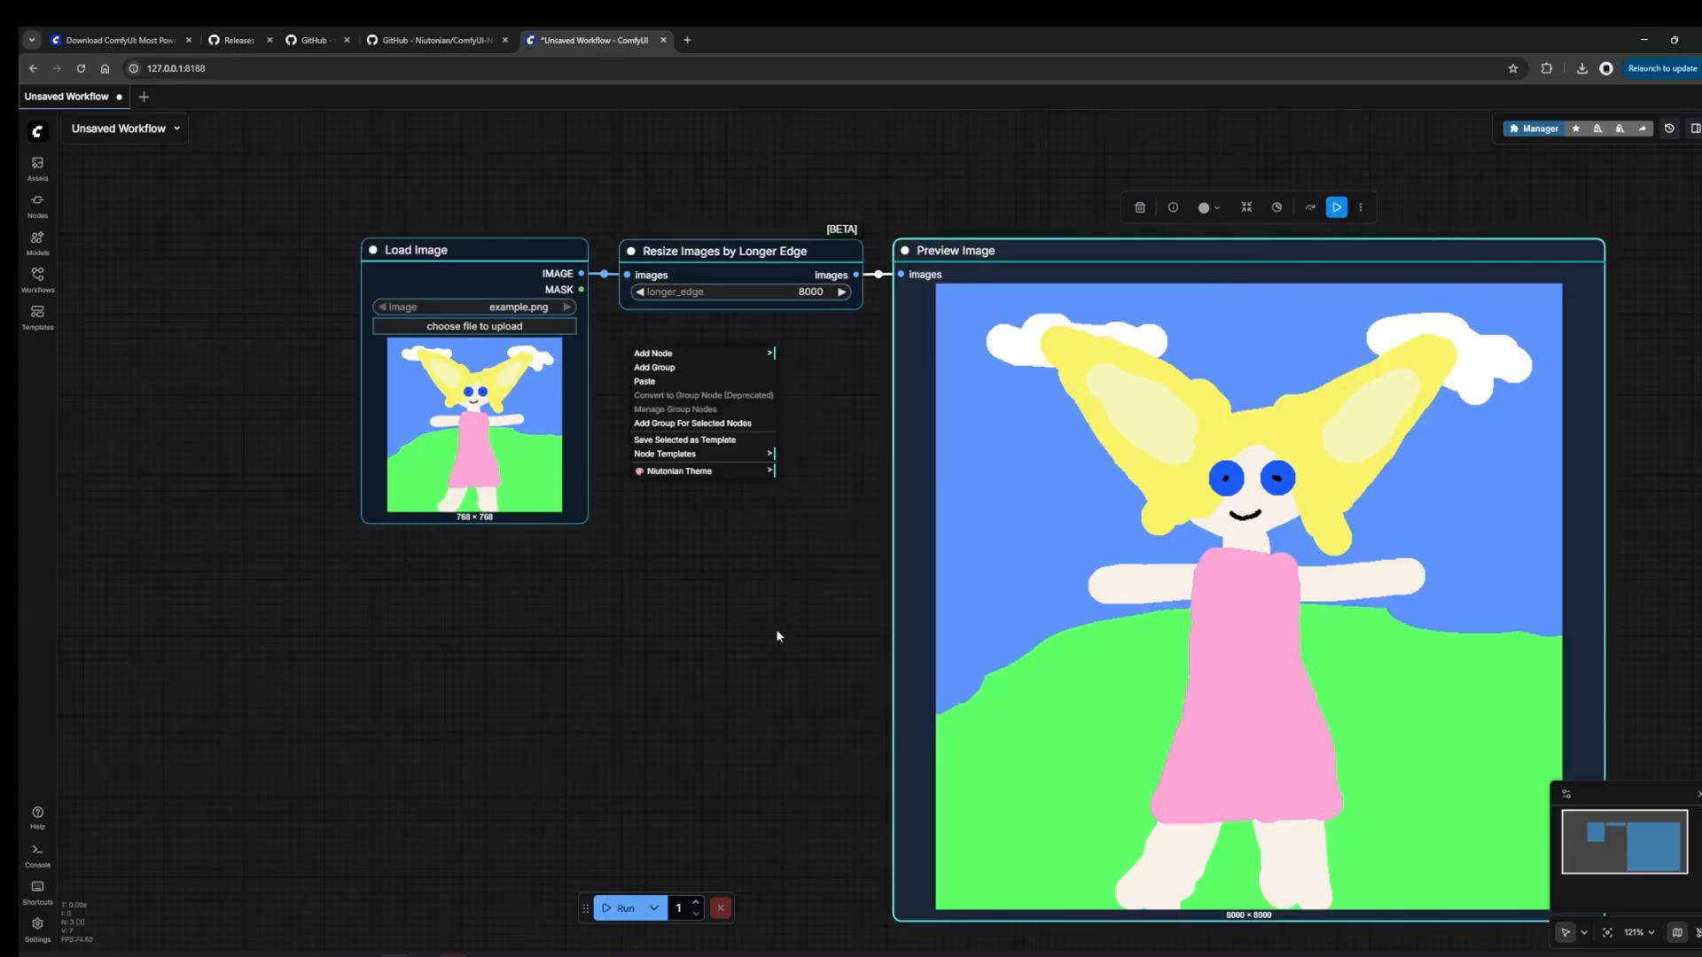
click(749, 471)
click(805, 546)
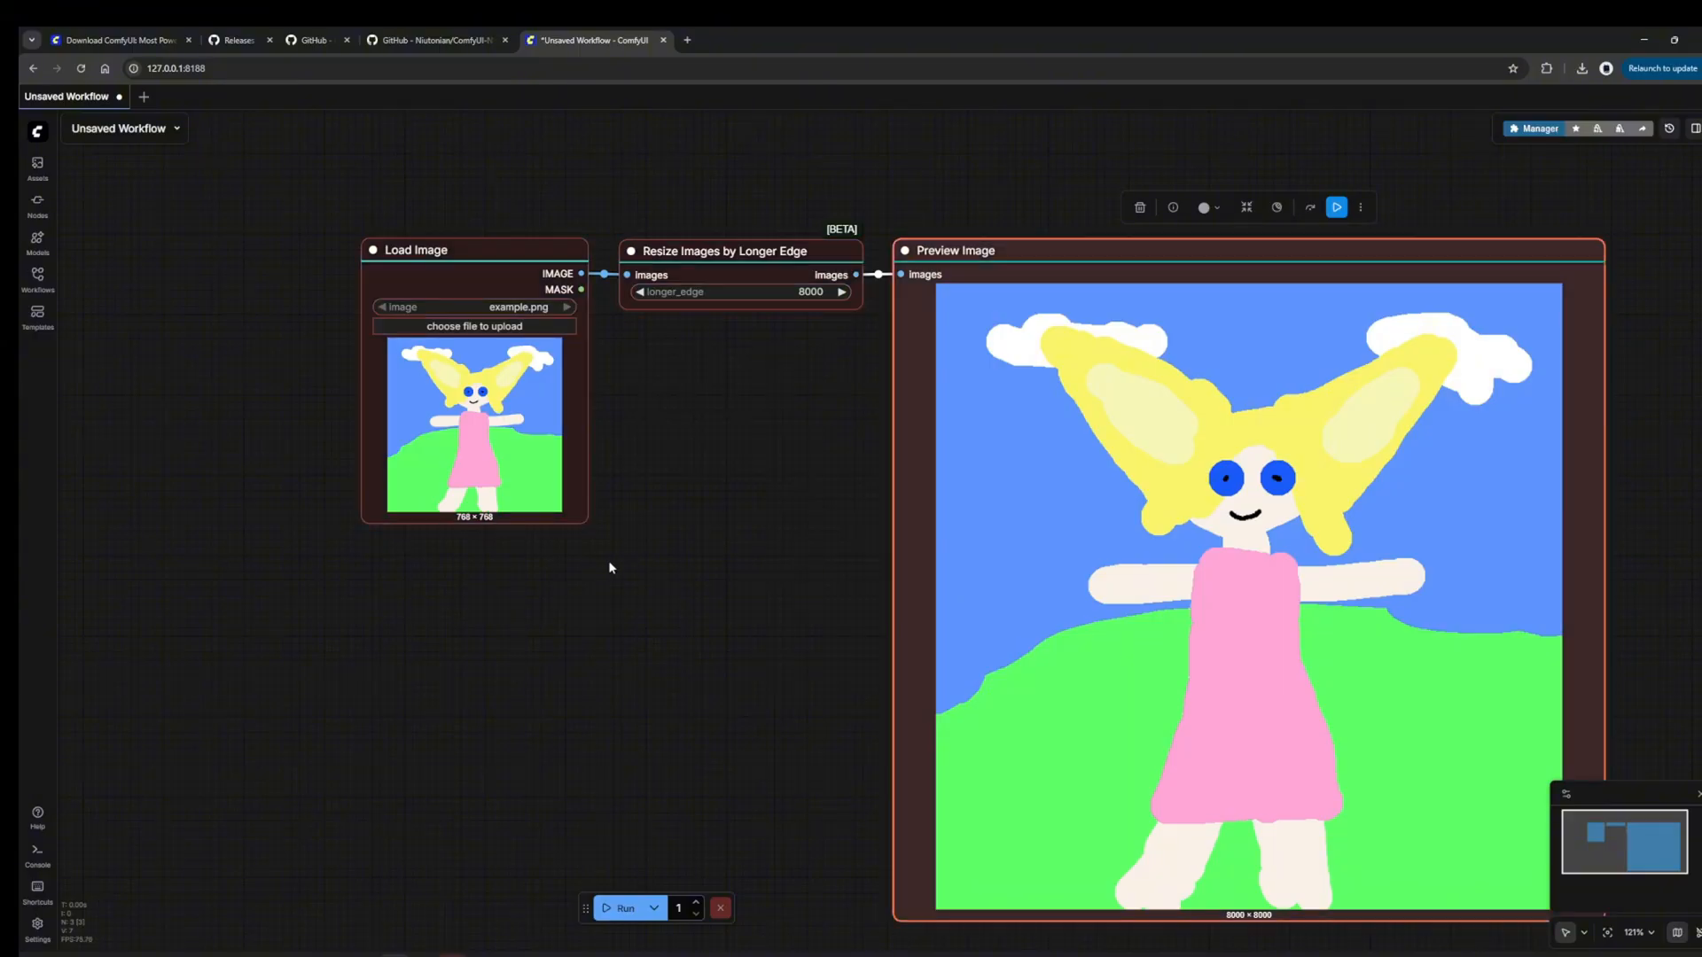
- Try the Cyberpunk Niutonian theme and inspect its node borders and background texture up close
right_click(668, 361)
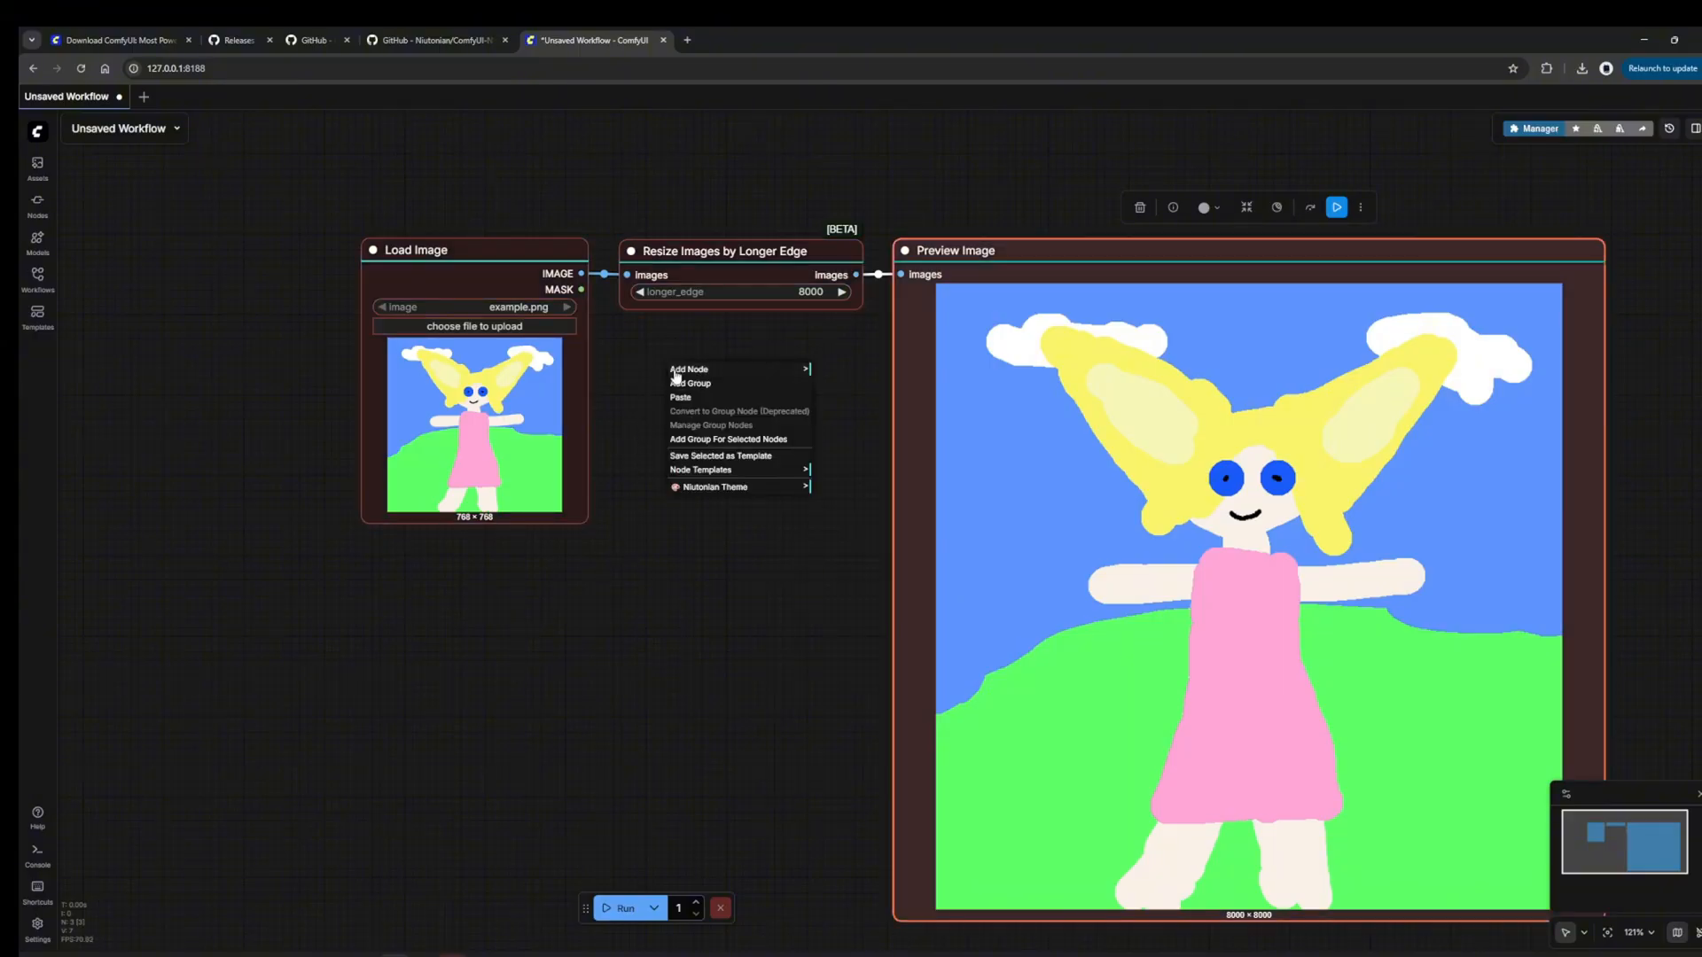
click(734, 486)
click(851, 574)
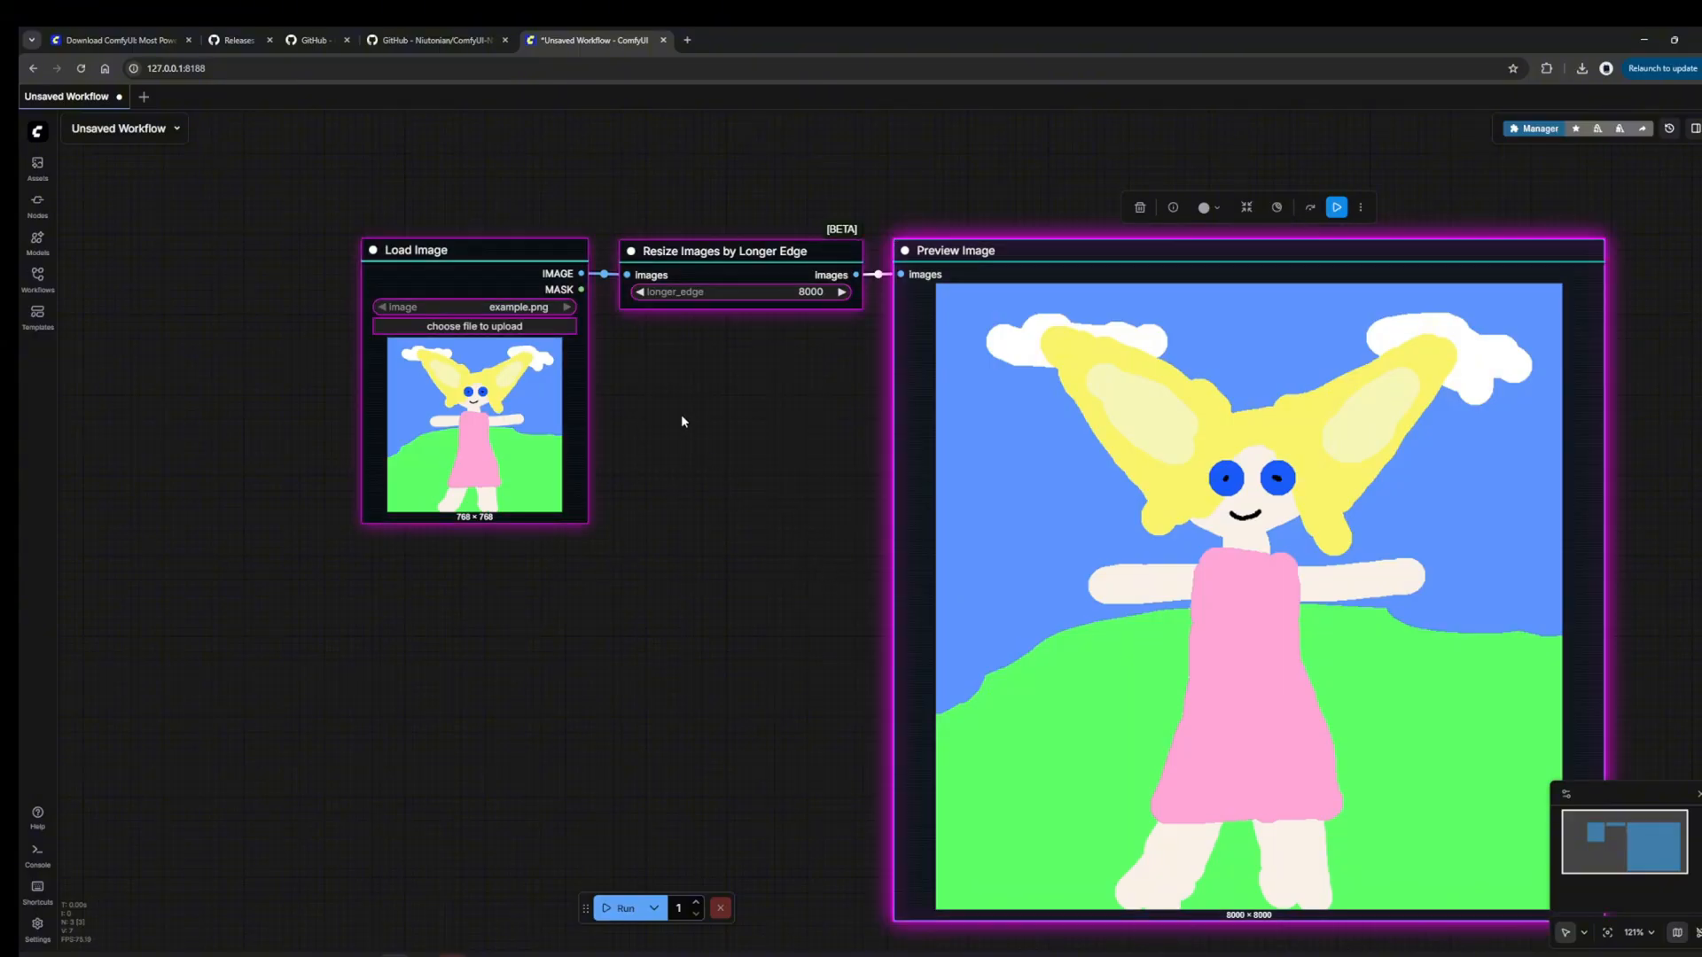
scroll(914, 376, up, 10)
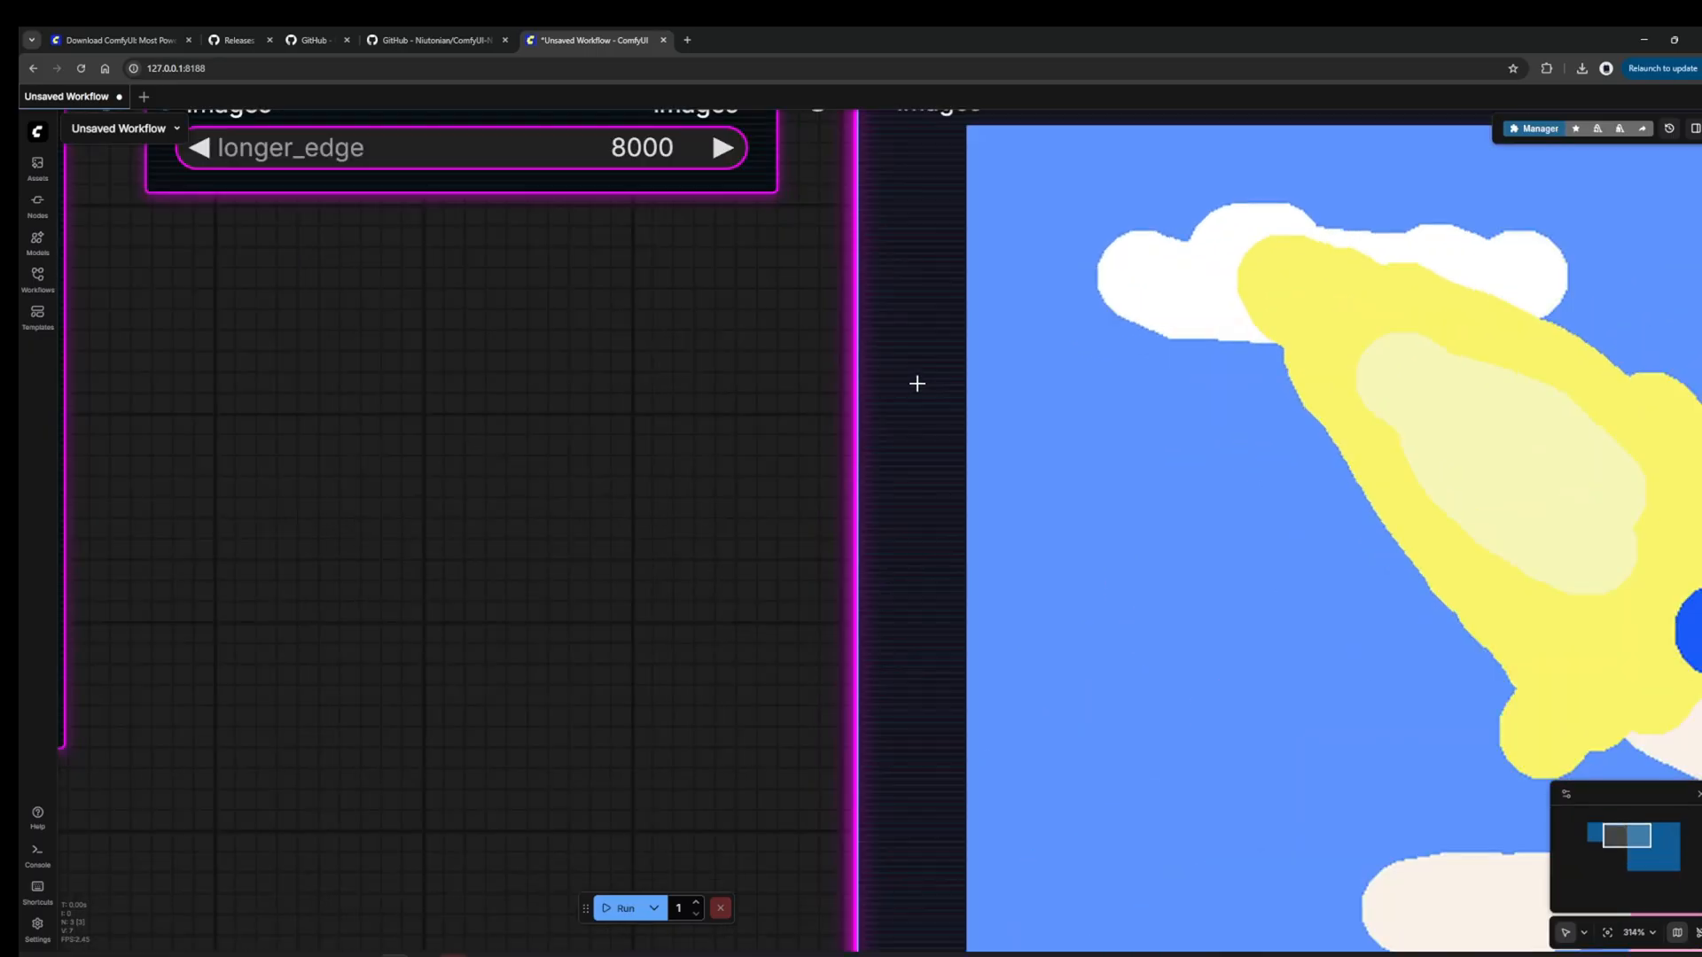
scroll(917, 383, down, 10)
scroll(686, 380, up, 9)
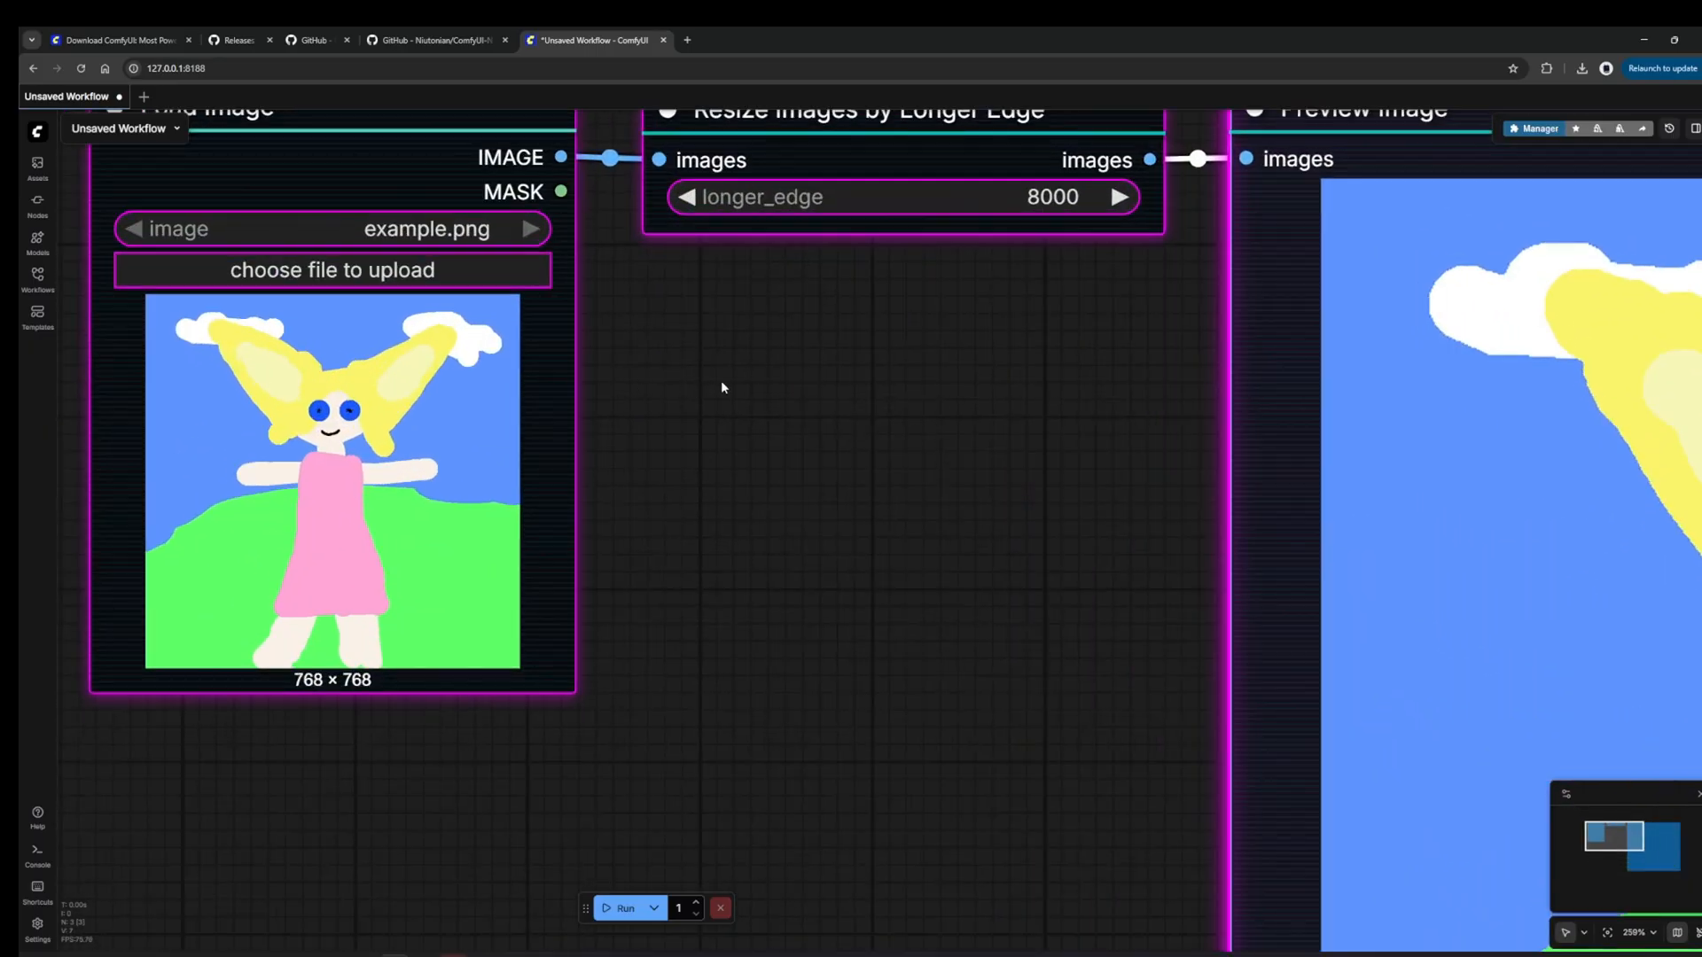
scroll(721, 382, down, 4)
- Try the Forest Night Niutonian theme on the workflow's nodes
right_click(721, 382)
click(804, 503)
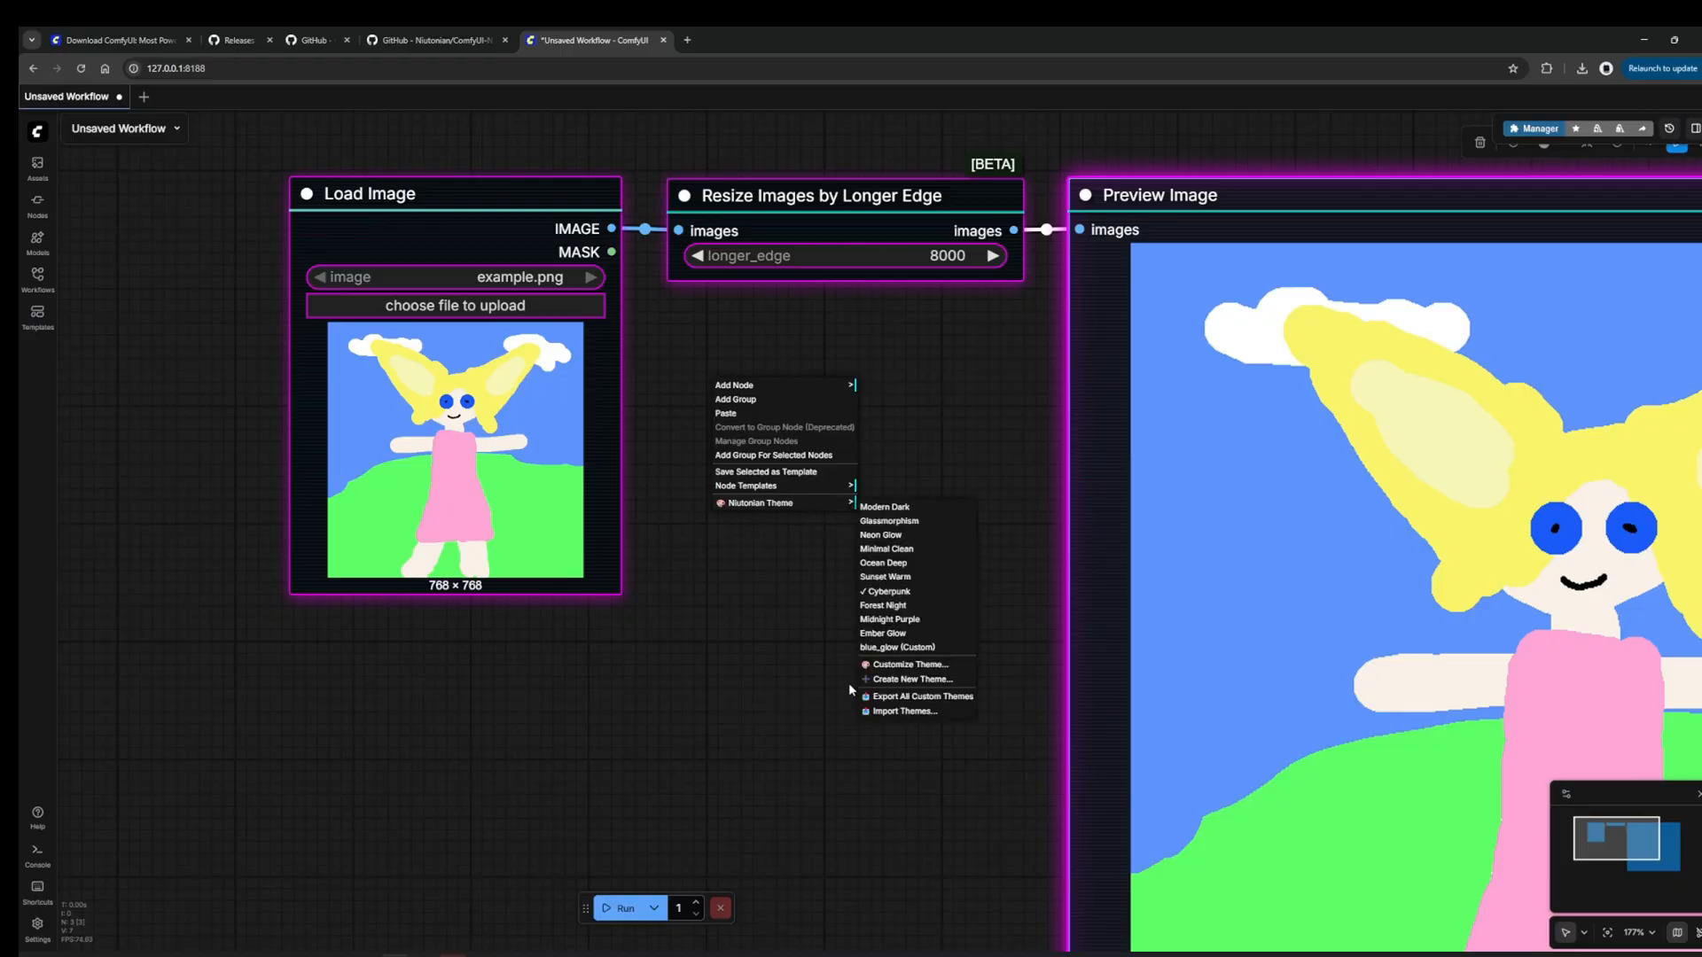
click(893, 608)
drag(851, 462, 706, 440)
scroll(802, 455, down, 2)
- Try the Midnight Purple Niutonian theme and inspect its highlight on the Load Image and Resize Images nodes
right_click(666, 390)
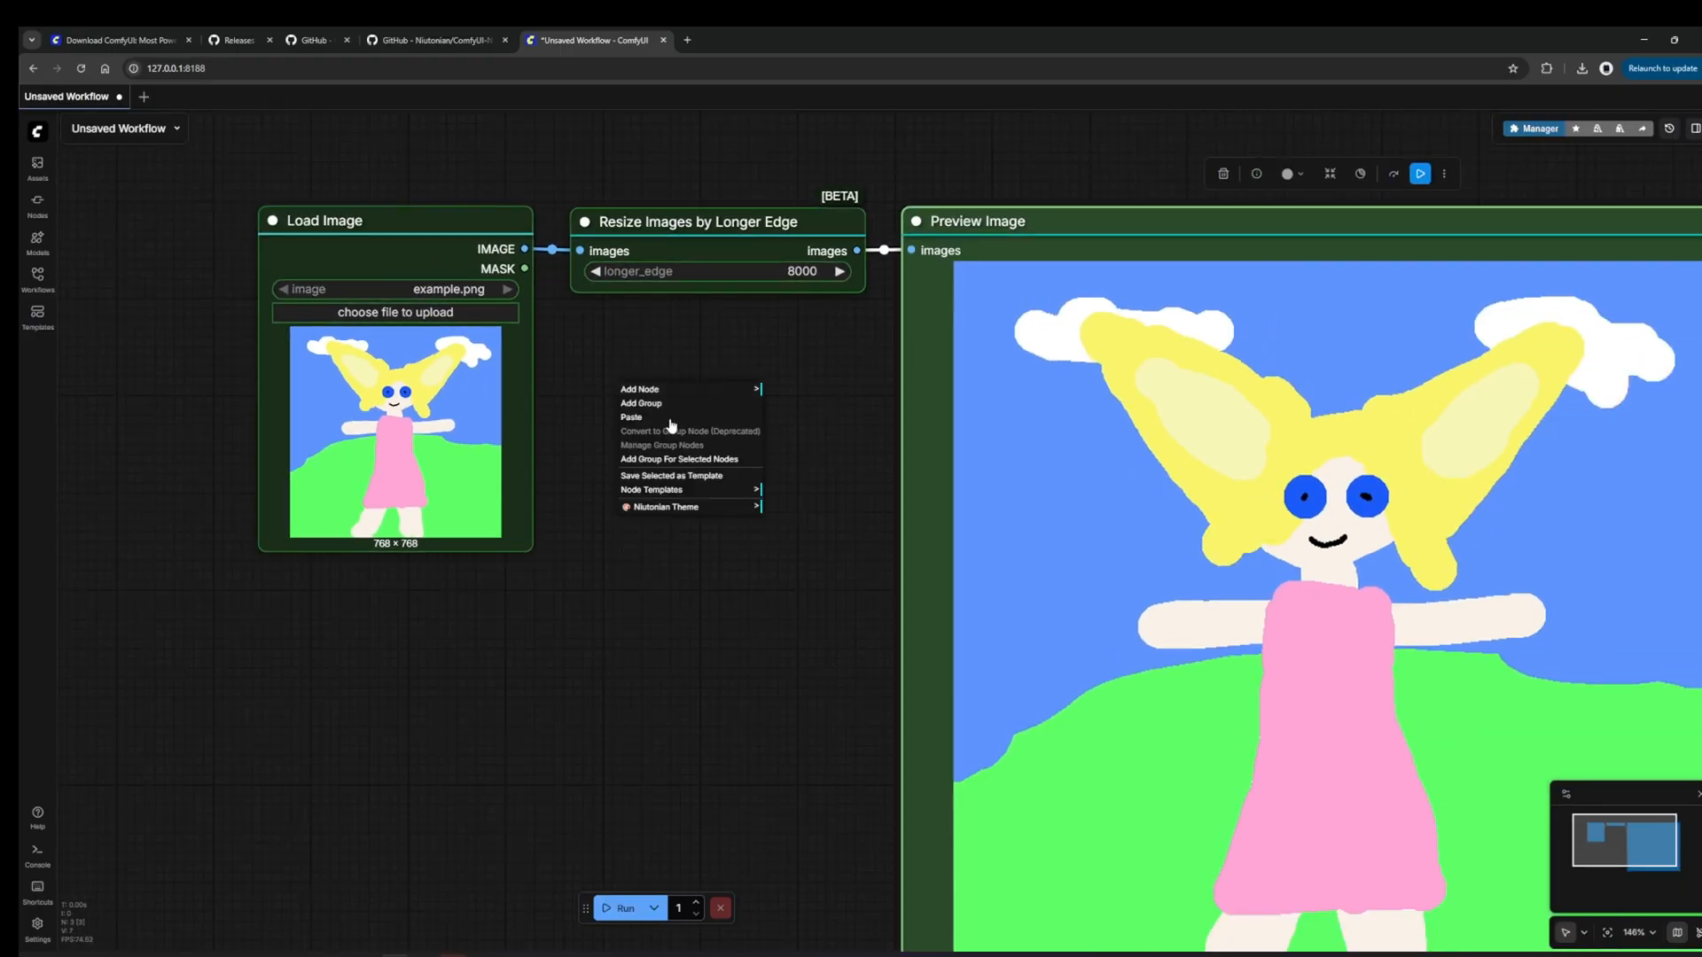
click(685, 507)
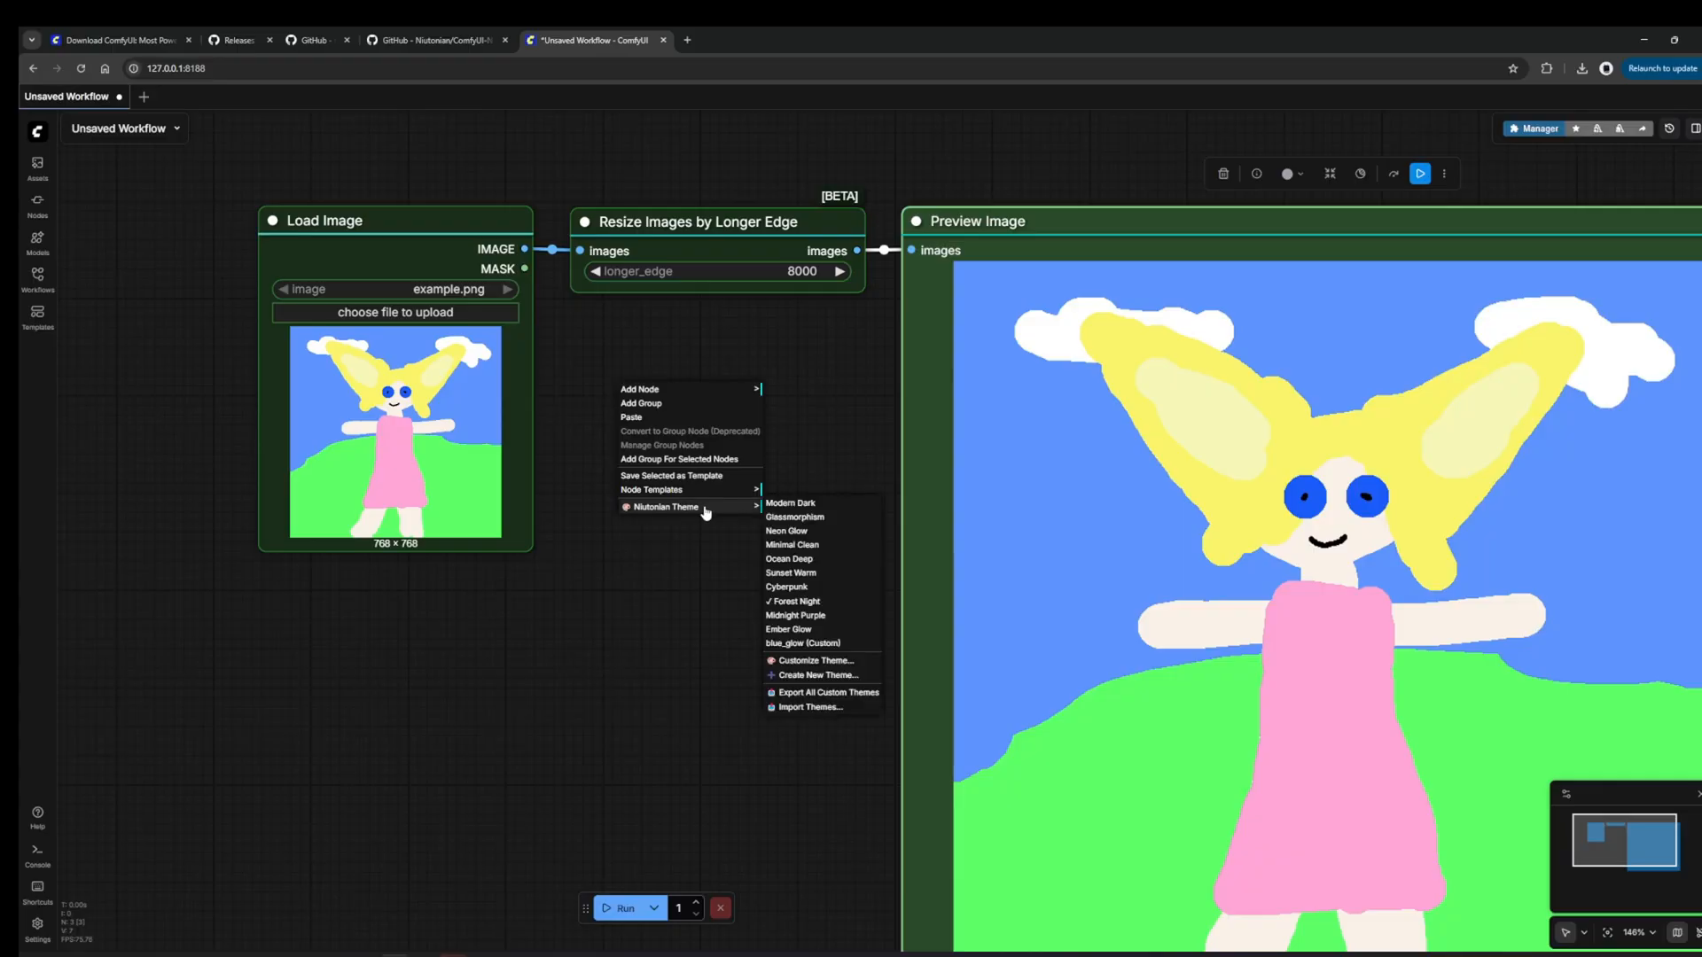
click(815, 622)
click(468, 392)
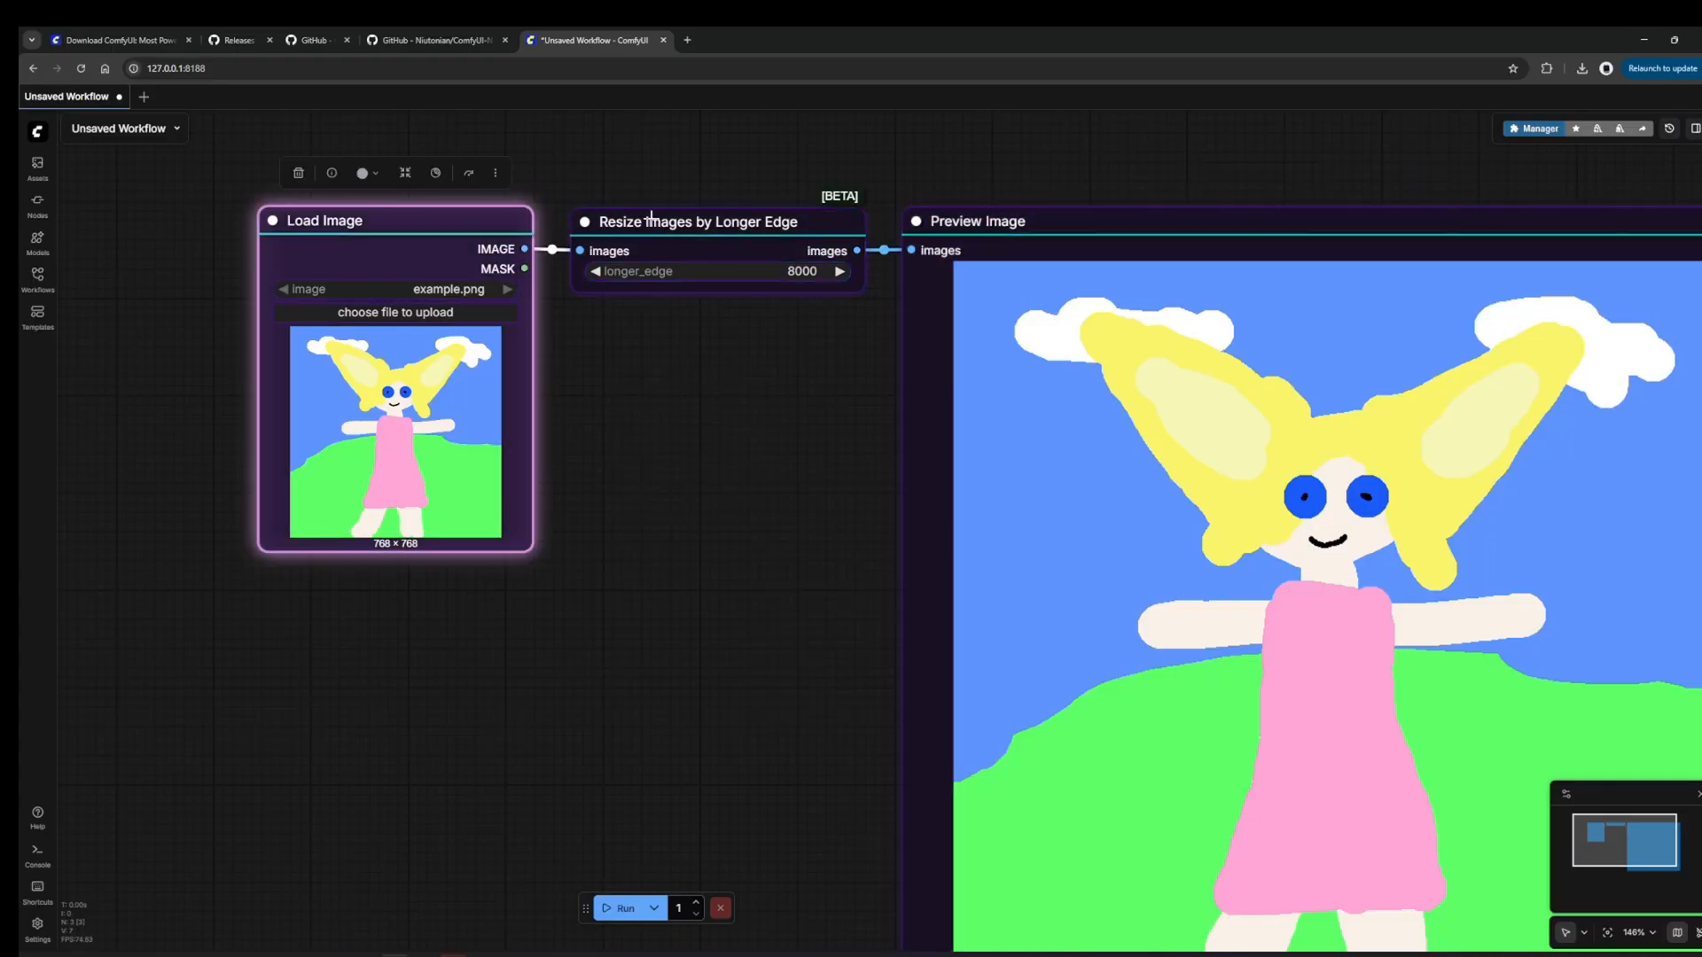
click(650, 220)
- Try the Ember Glow Niutonian theme on the workflow's nodes
right_click(641, 399)
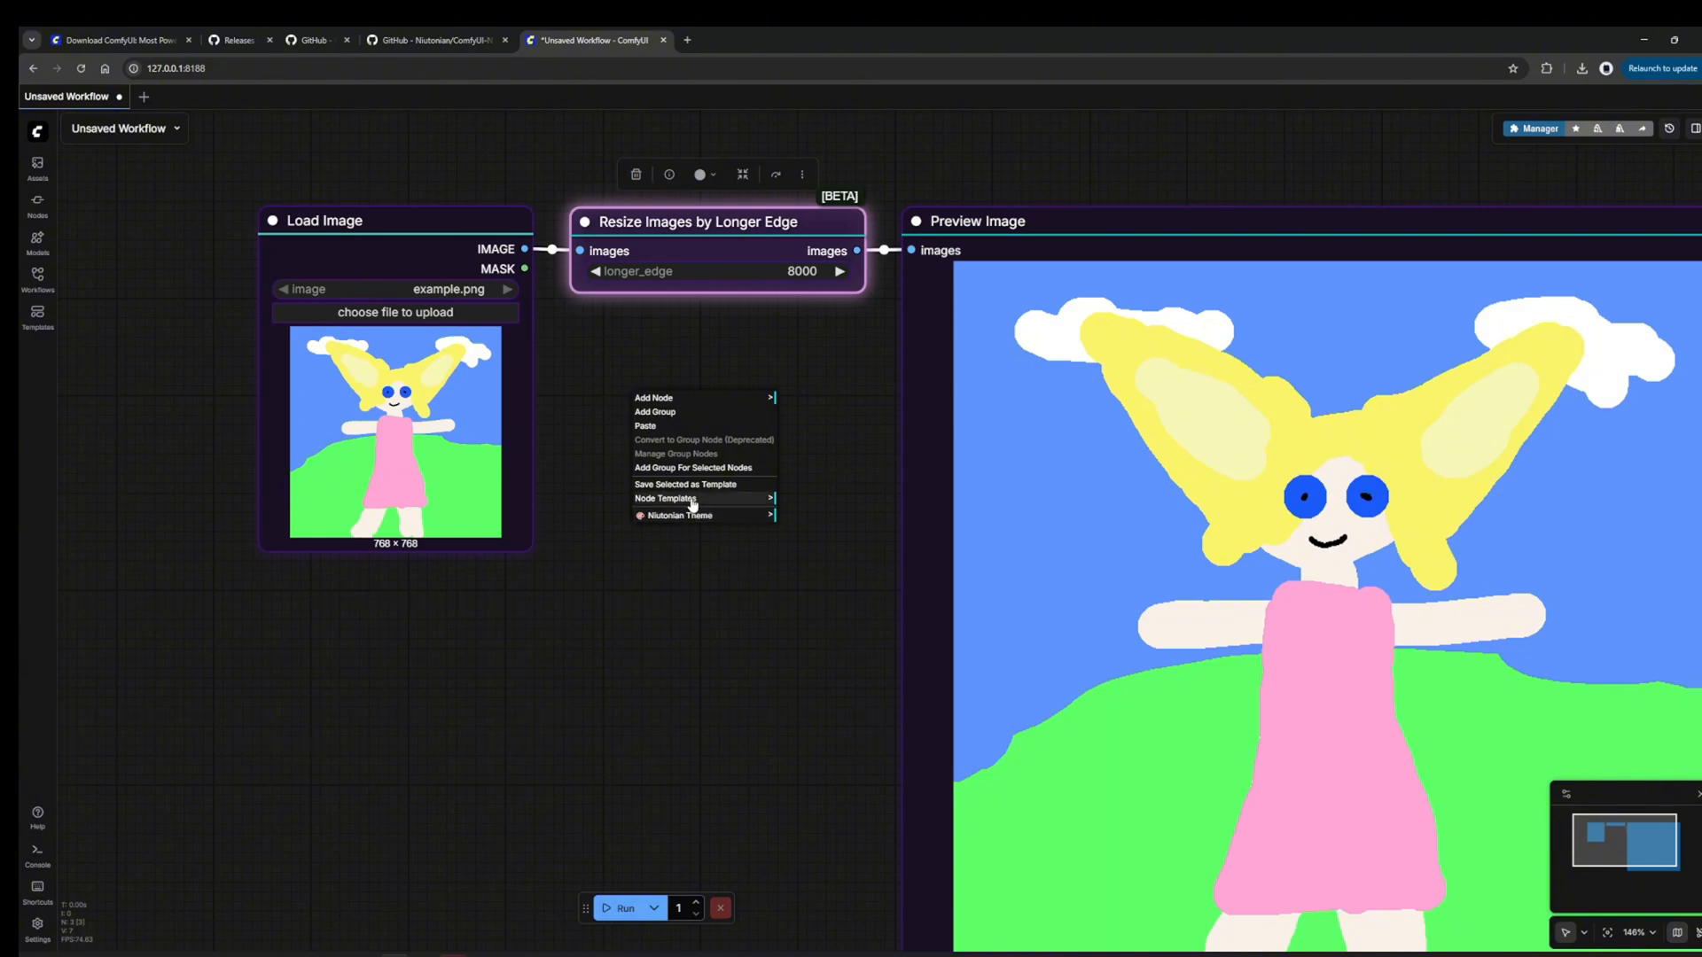
click(749, 518)
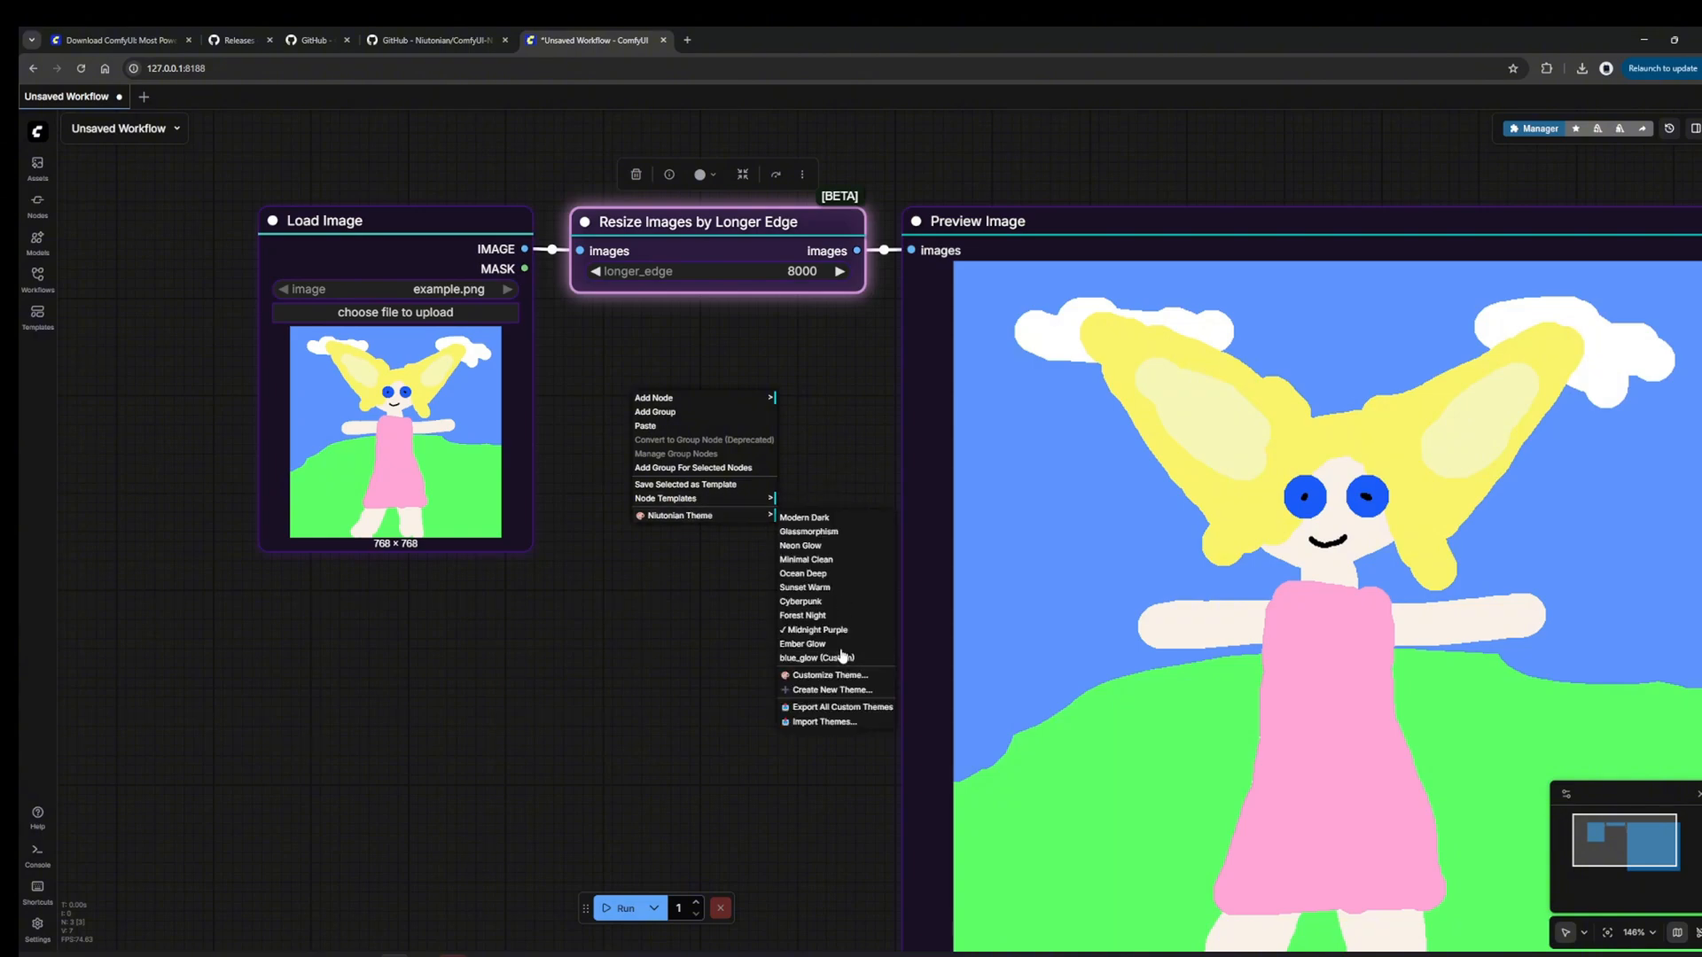
click(795, 642)
drag(758, 417, 650, 390)
- Apply the custom blue_glow Niutonian theme to the nodes and bring the whole workflow into view
right_click(573, 420)
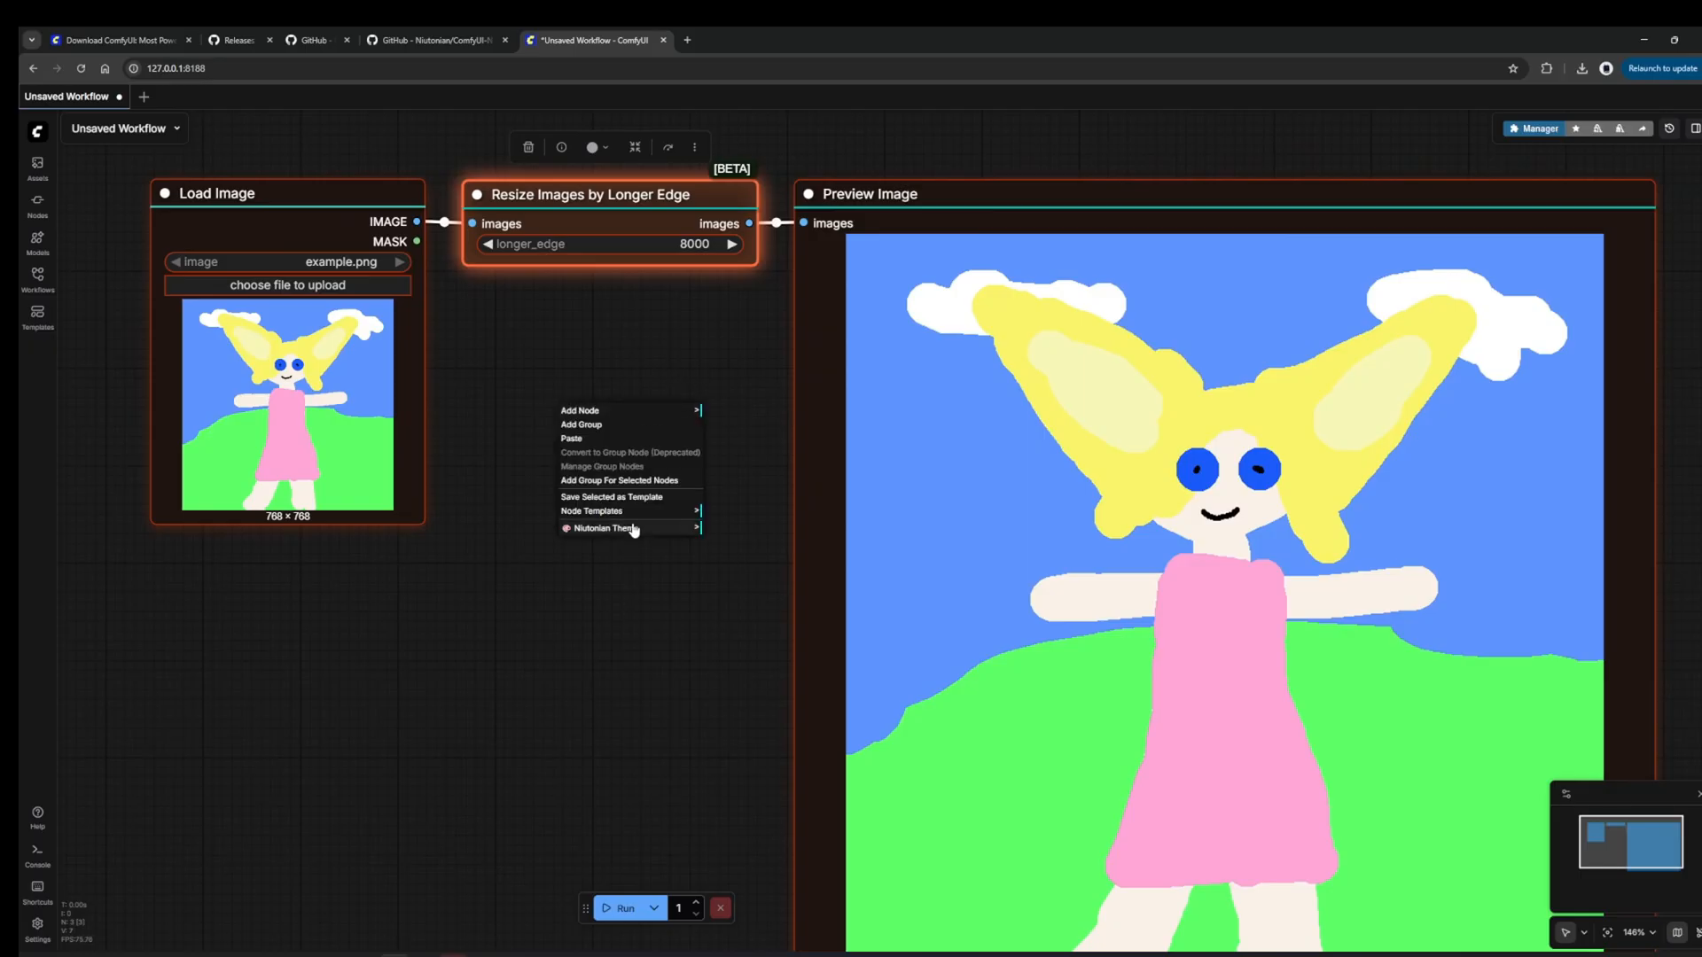
mouse_move(635, 530)
click(742, 676)
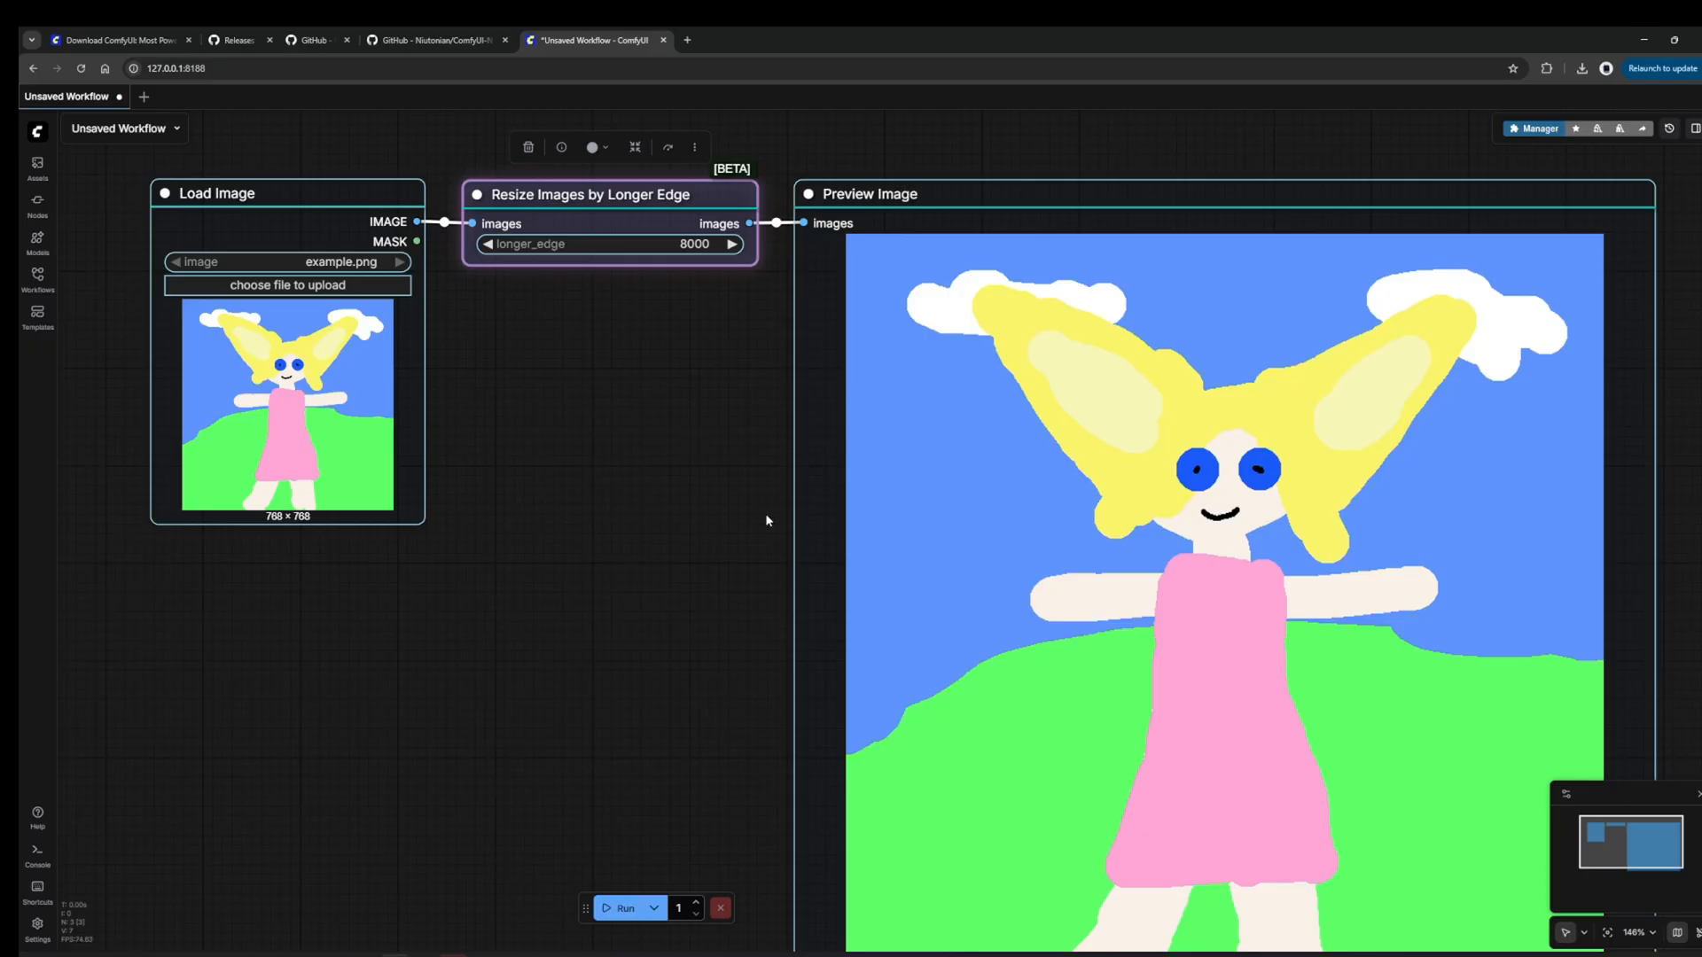
scroll(768, 521, down, 2)
drag(611, 603, 765, 627)
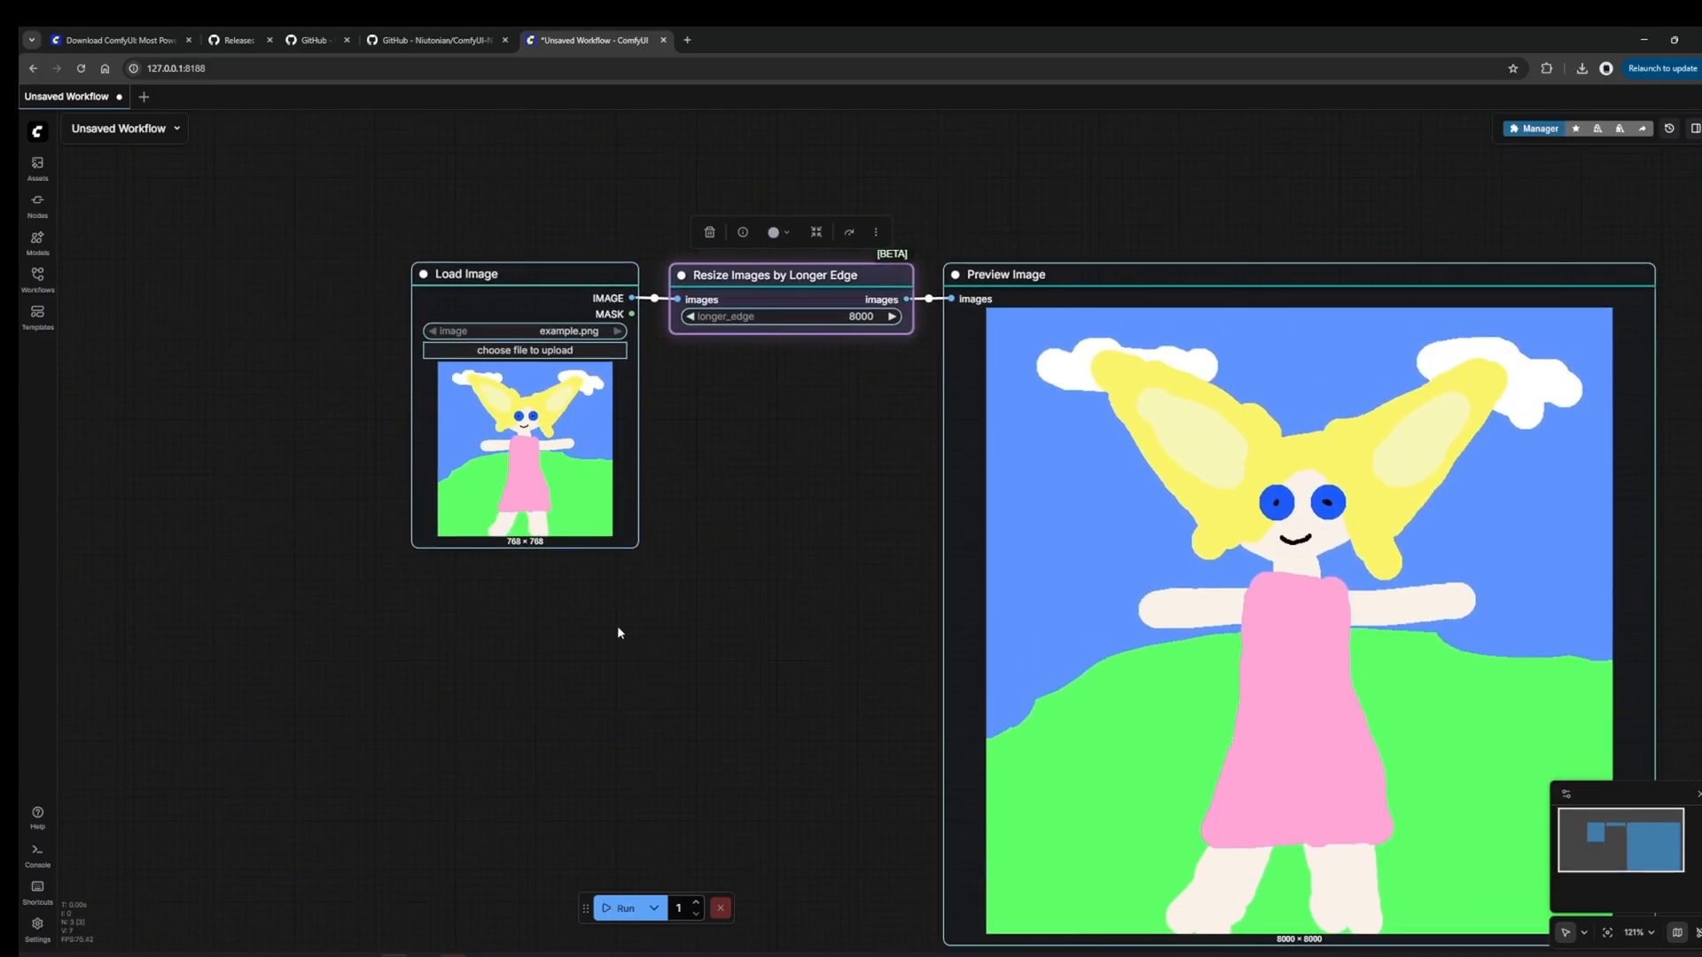
drag(775, 506, 684, 482)
- Apply the Forest Night Niutonian theme to the workflow and open the Theme Customizer for it
right_click(613, 367)
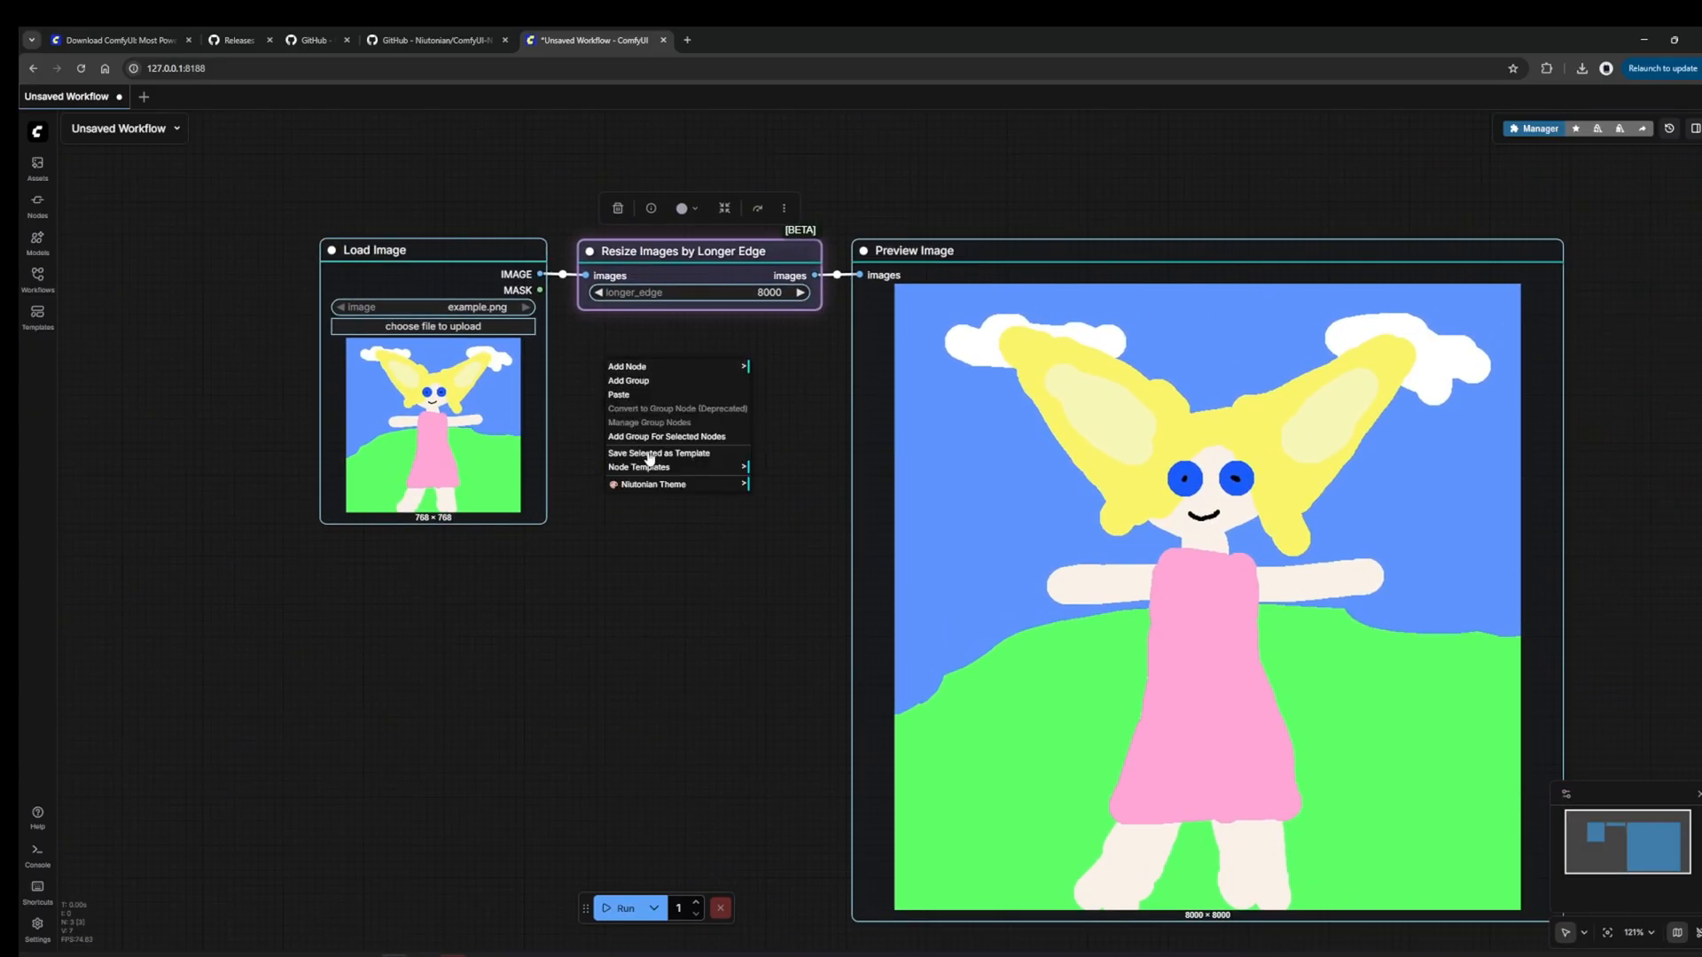
click(657, 484)
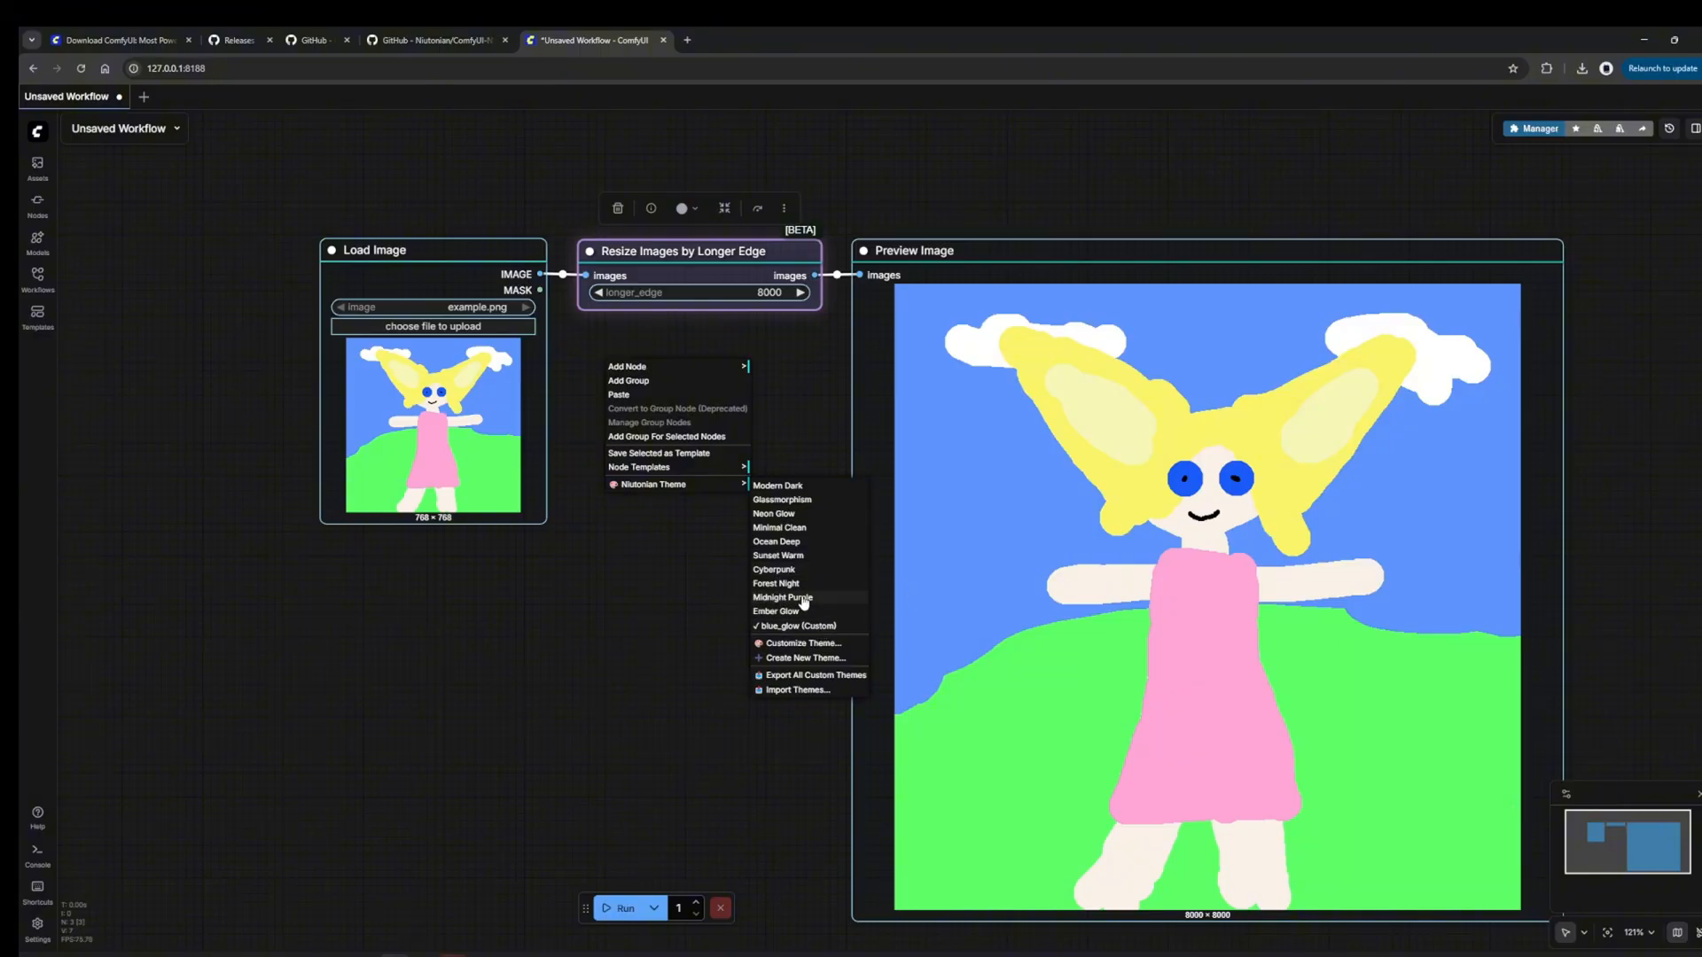
click(780, 583)
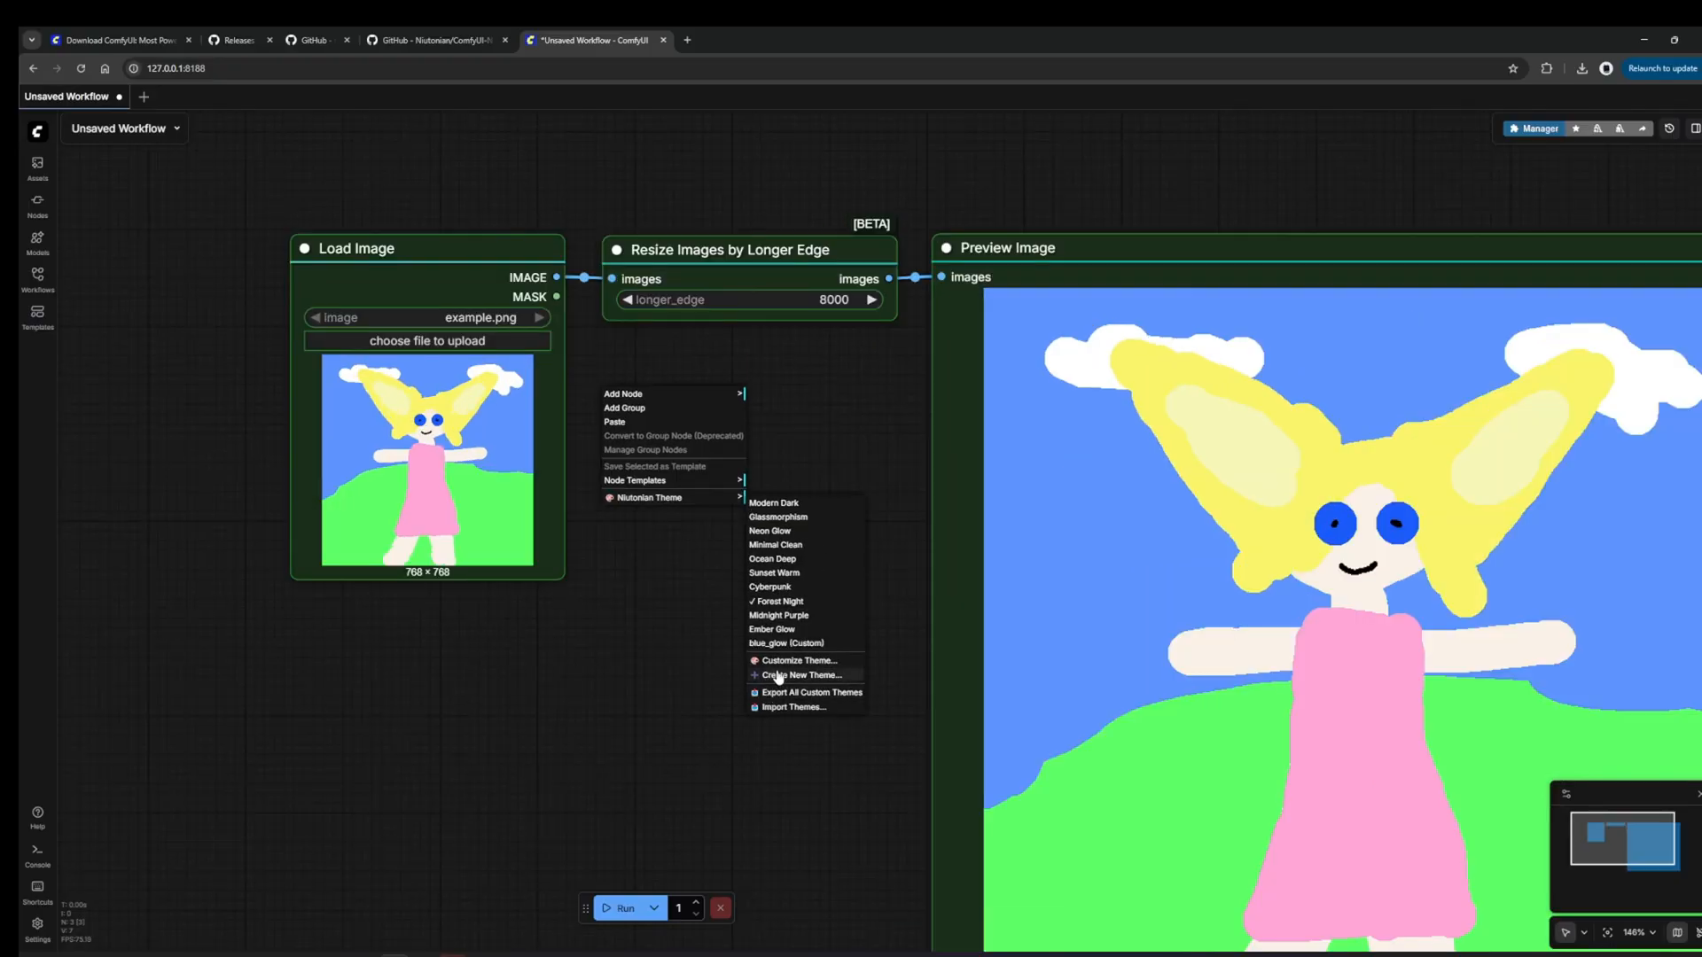
click(778, 661)
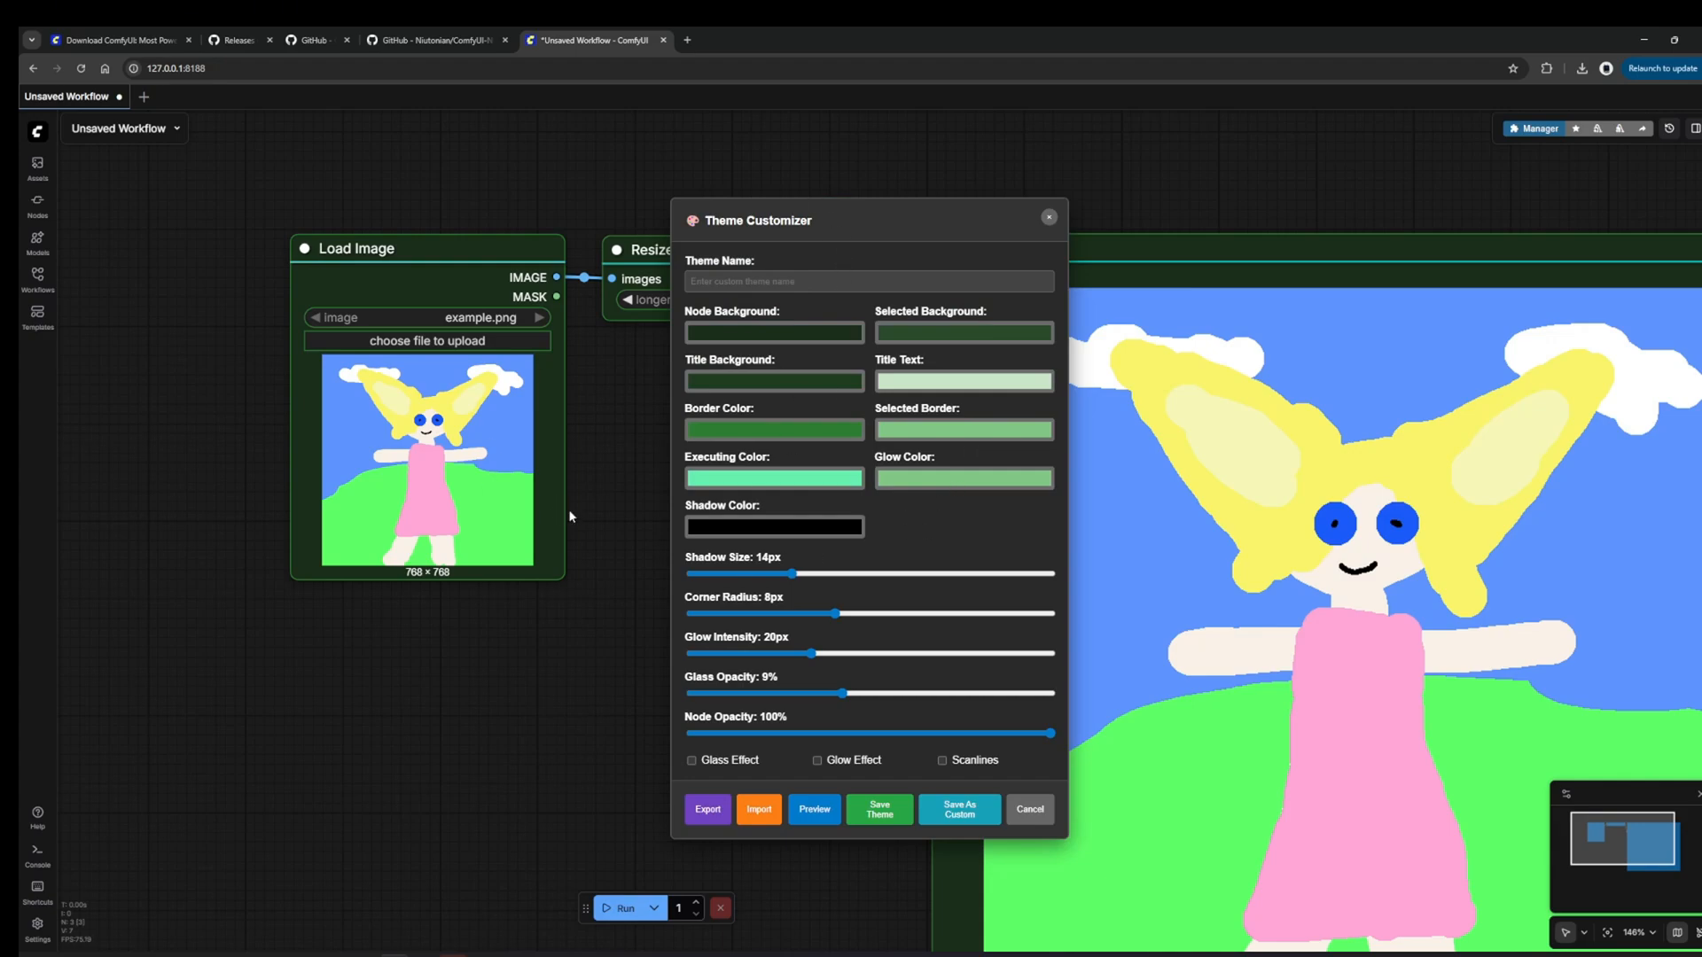
drag(587, 506, 585, 503)
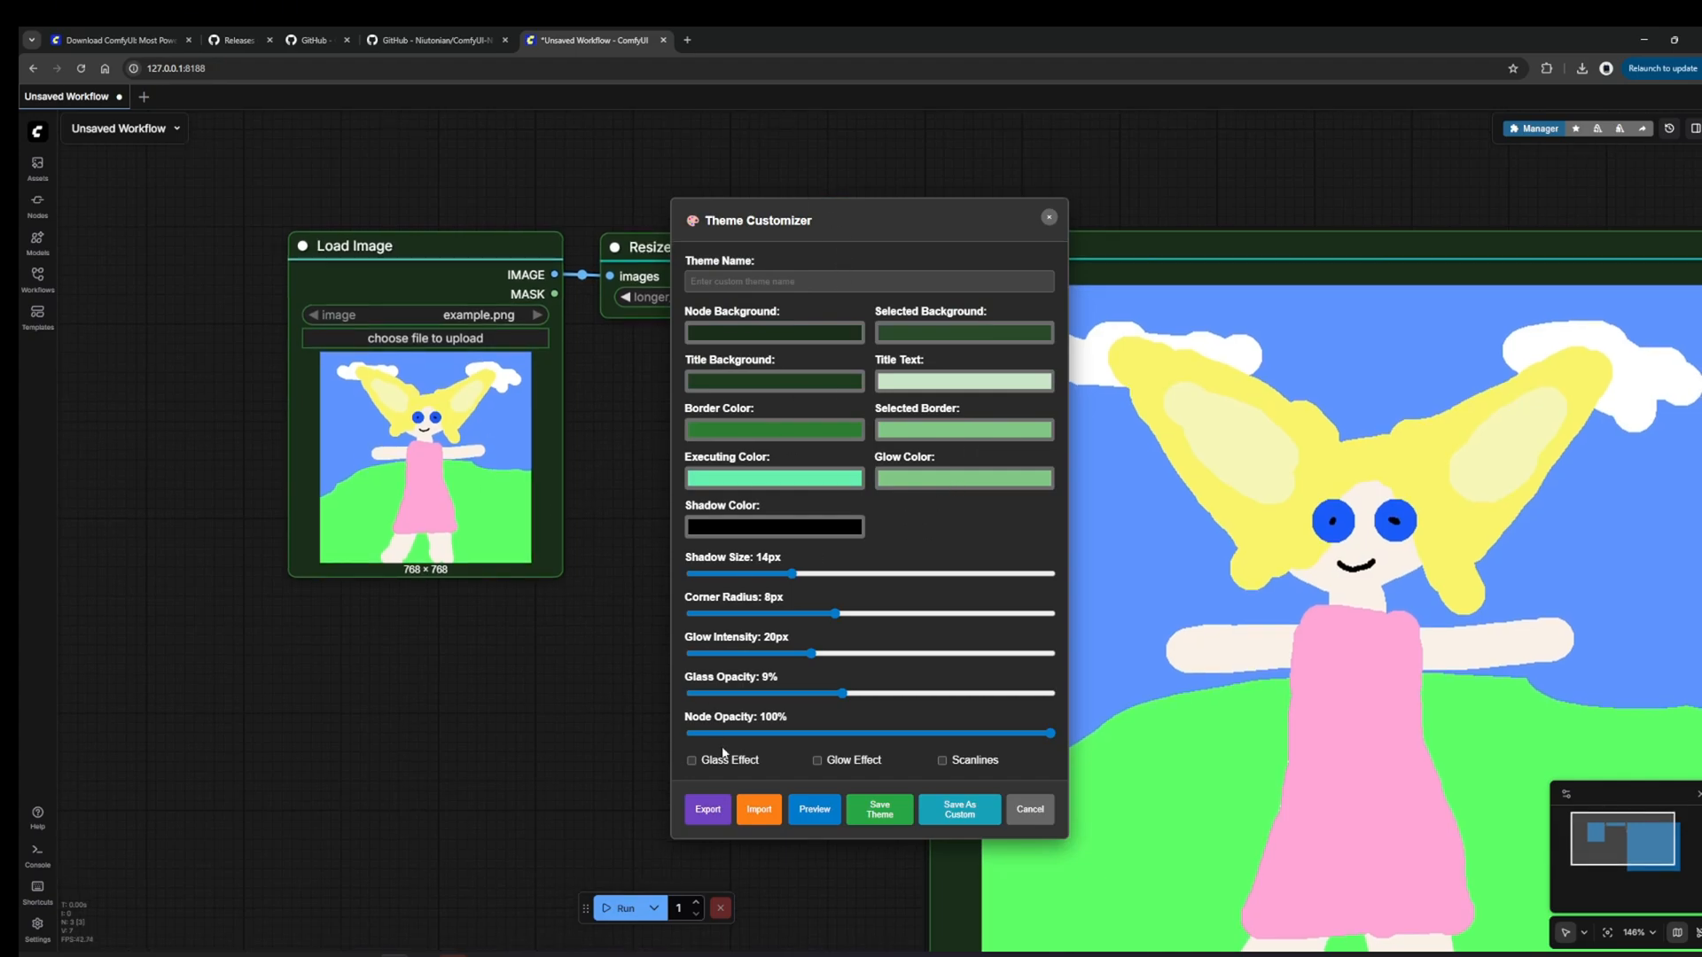
- Select the Load Image and Preview Image nodes alternately to examine the theme's highlight on selected nodes
click(420, 408)
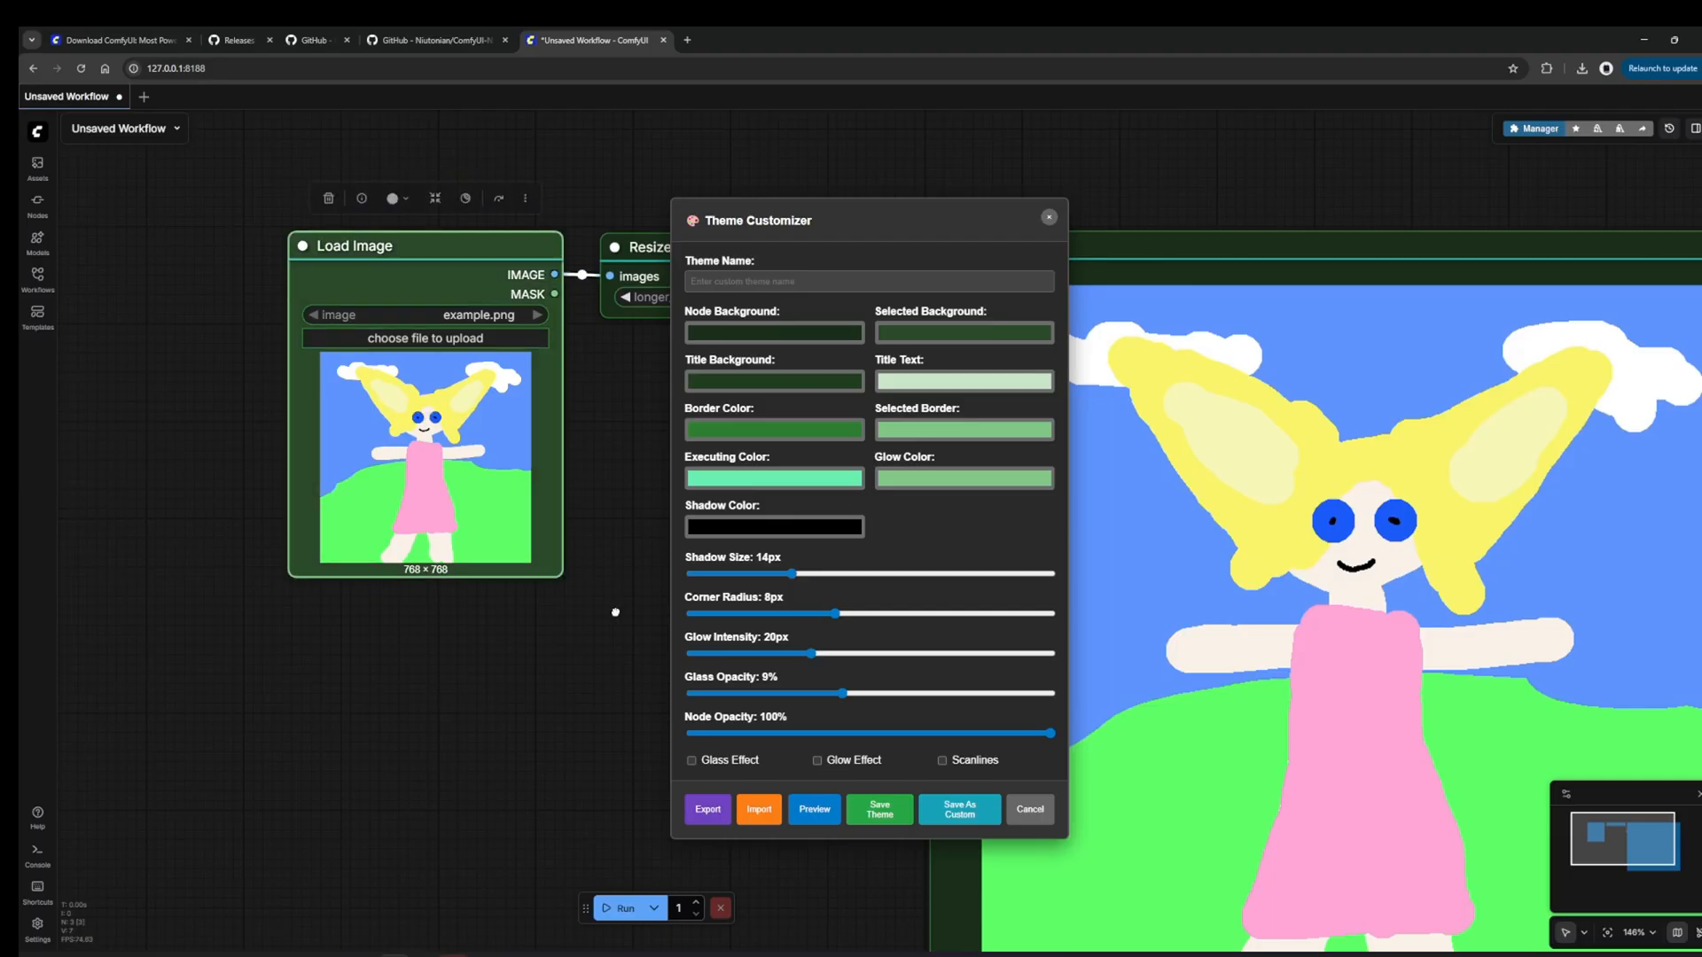
click(1150, 570)
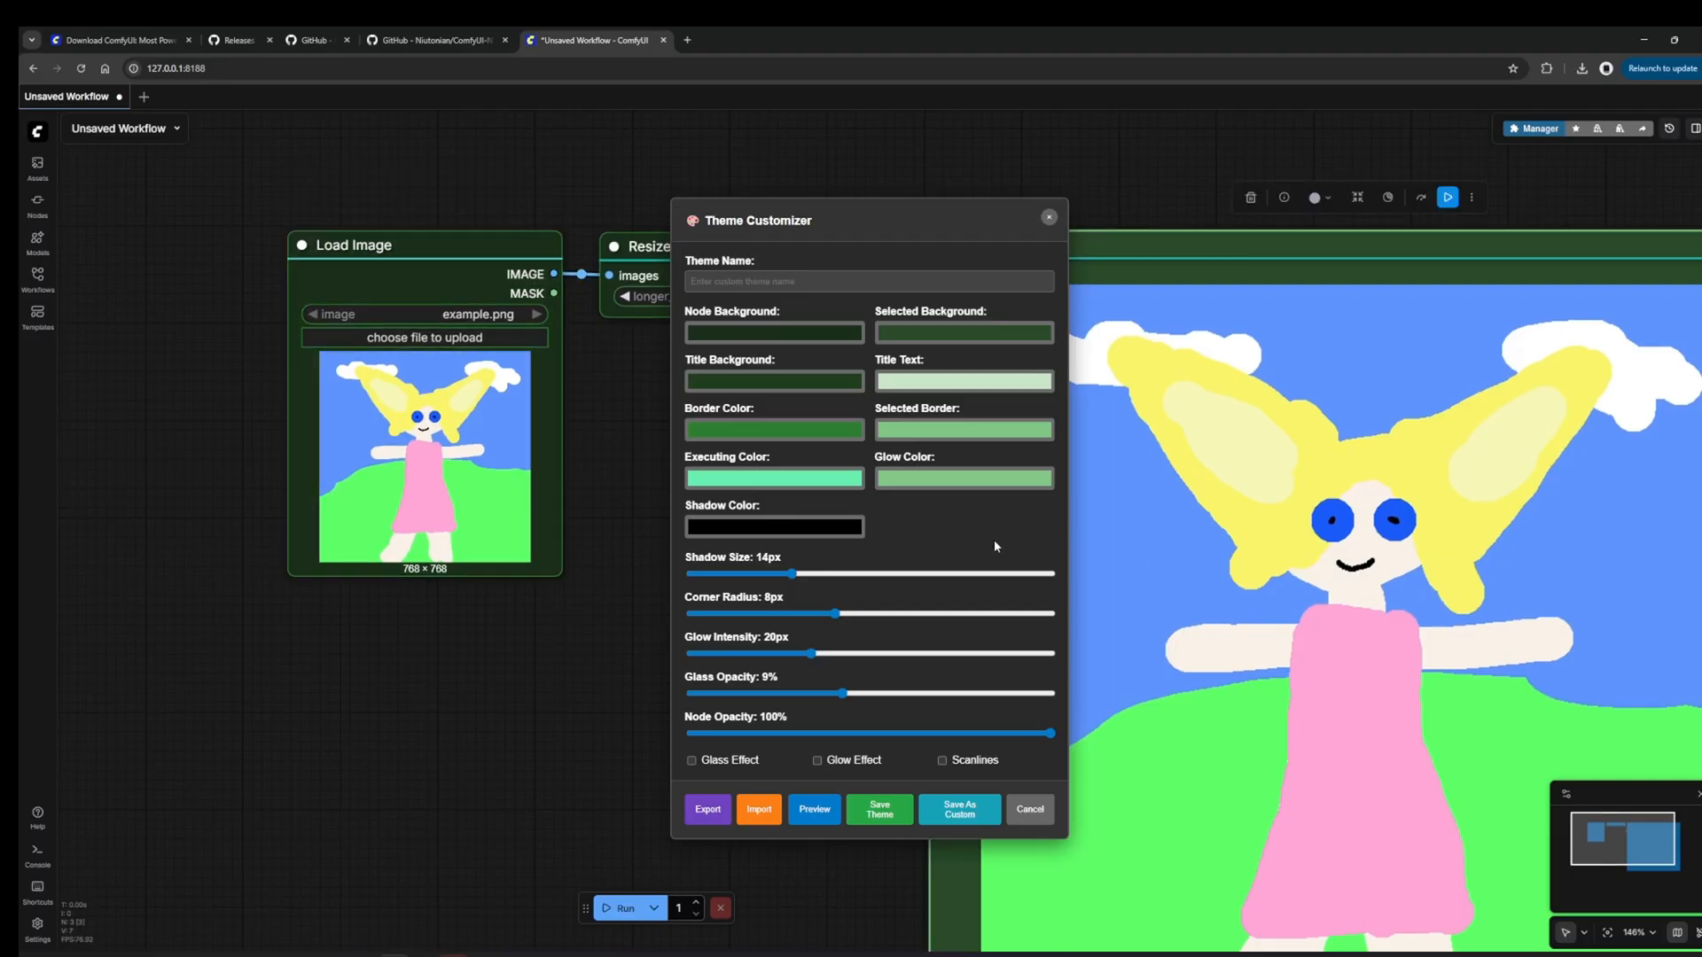
click(483, 518)
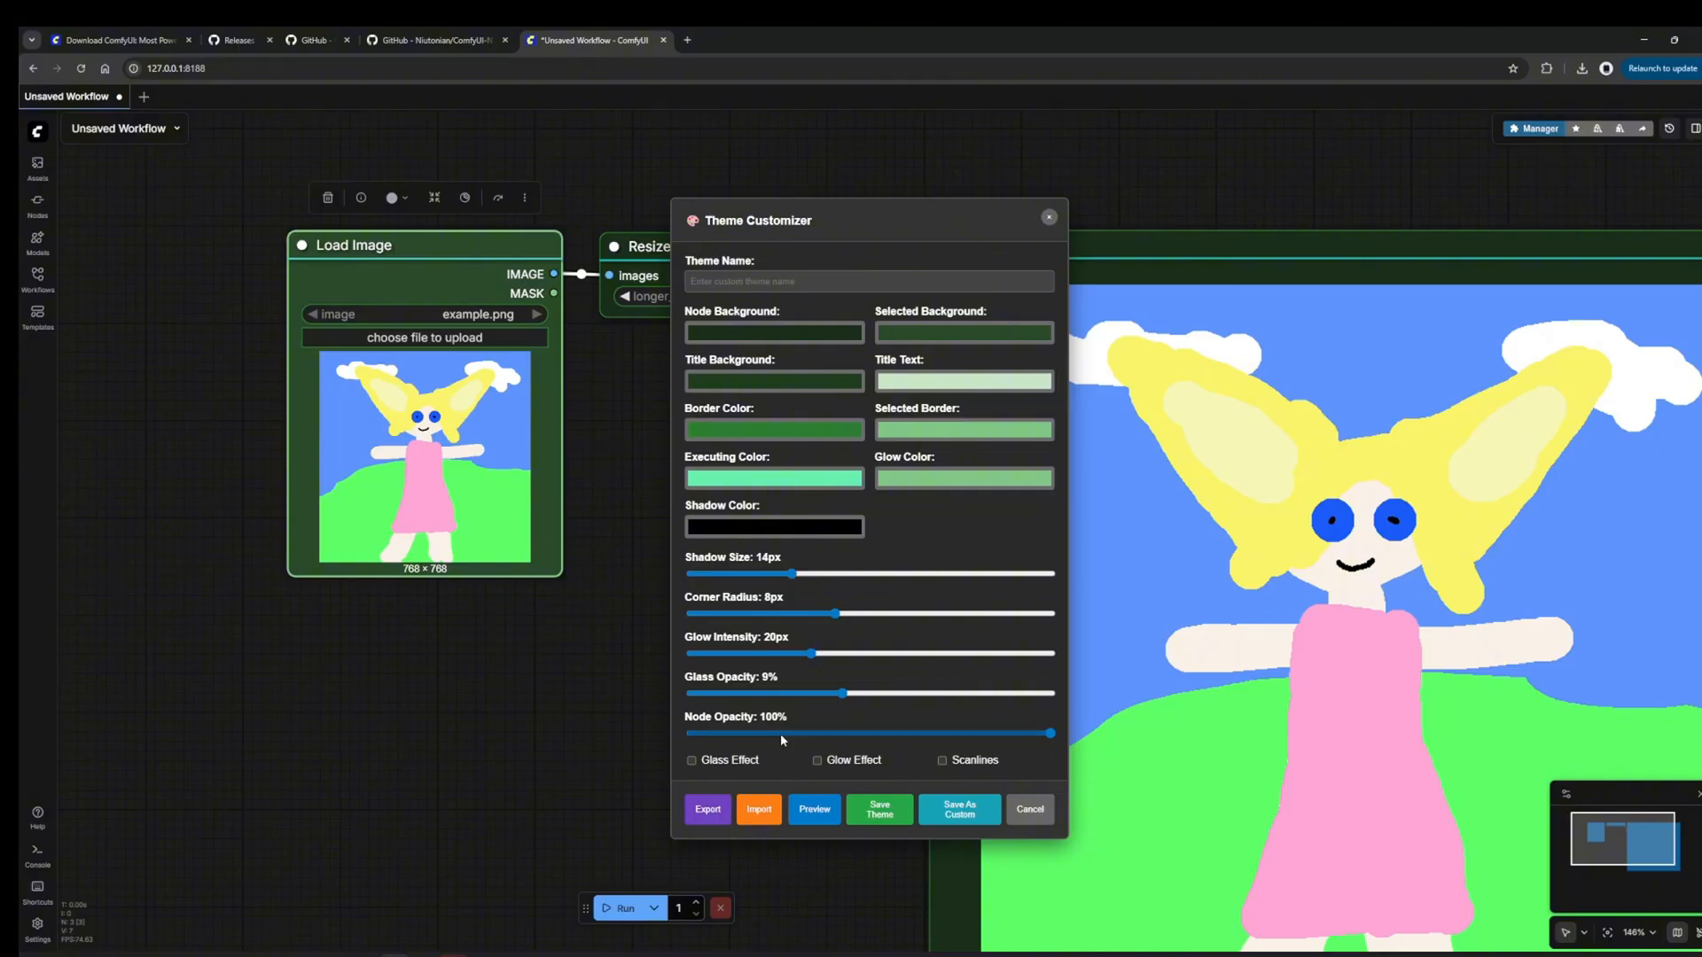
click(1224, 665)
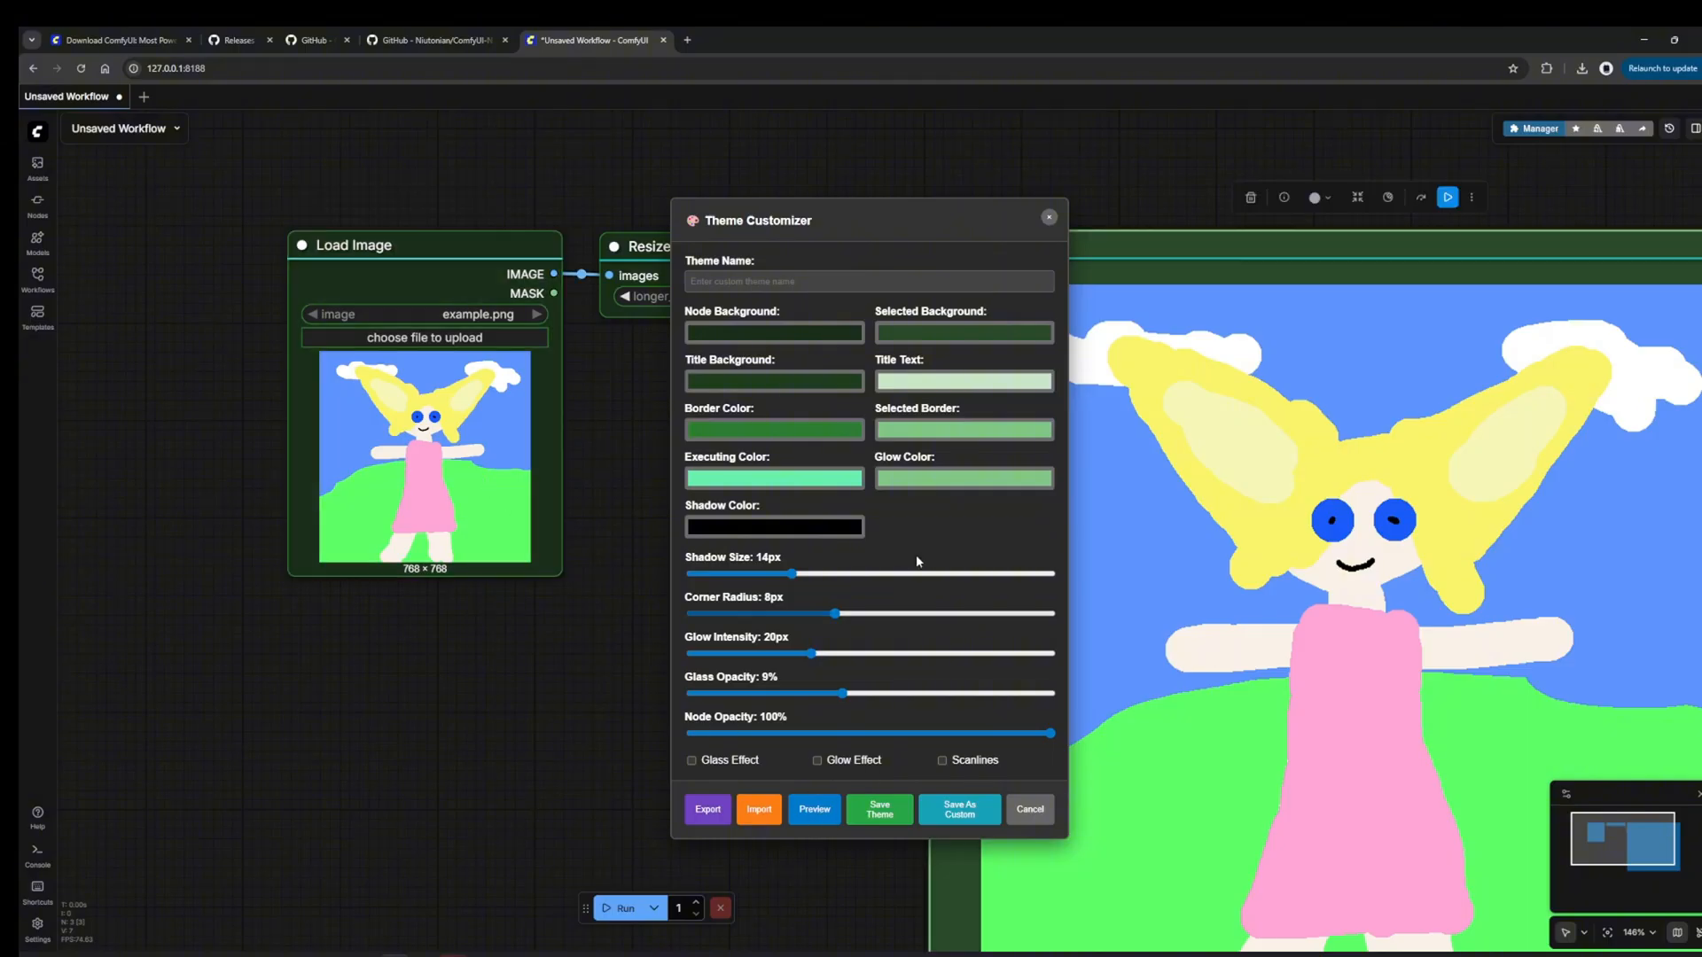
click(465, 408)
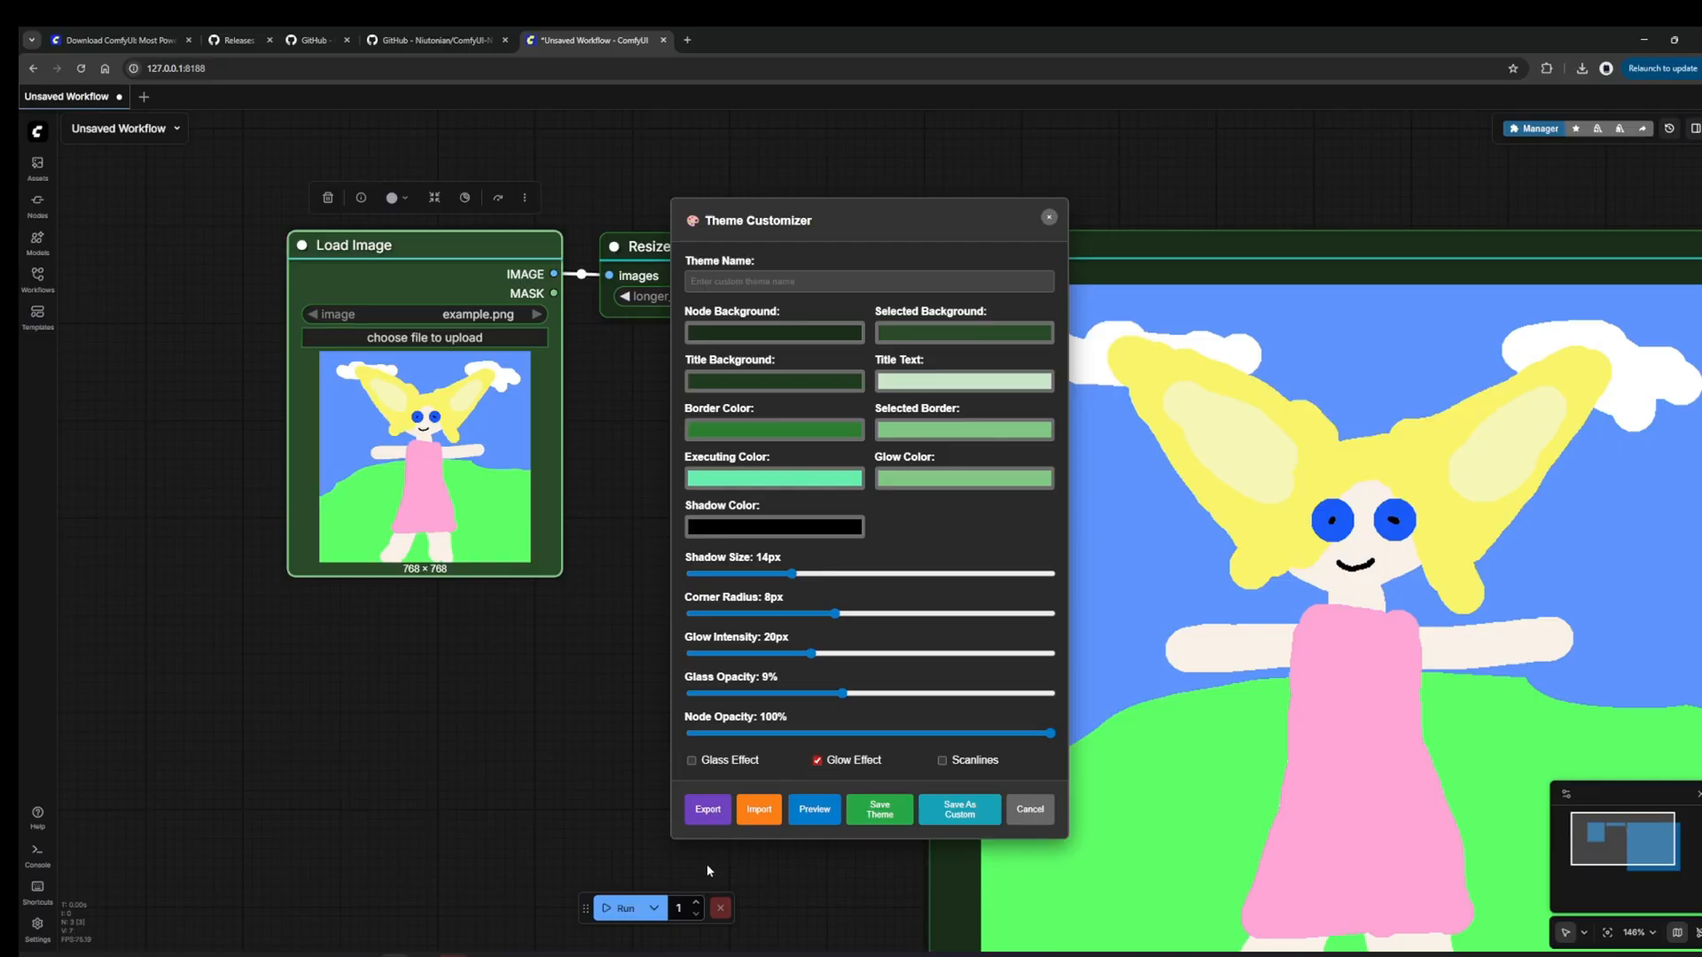
- Enable the Glow Effect, set the Glow Color to orange (RGB 255, 149, 0) and preview the theme
click(811, 820)
click(940, 487)
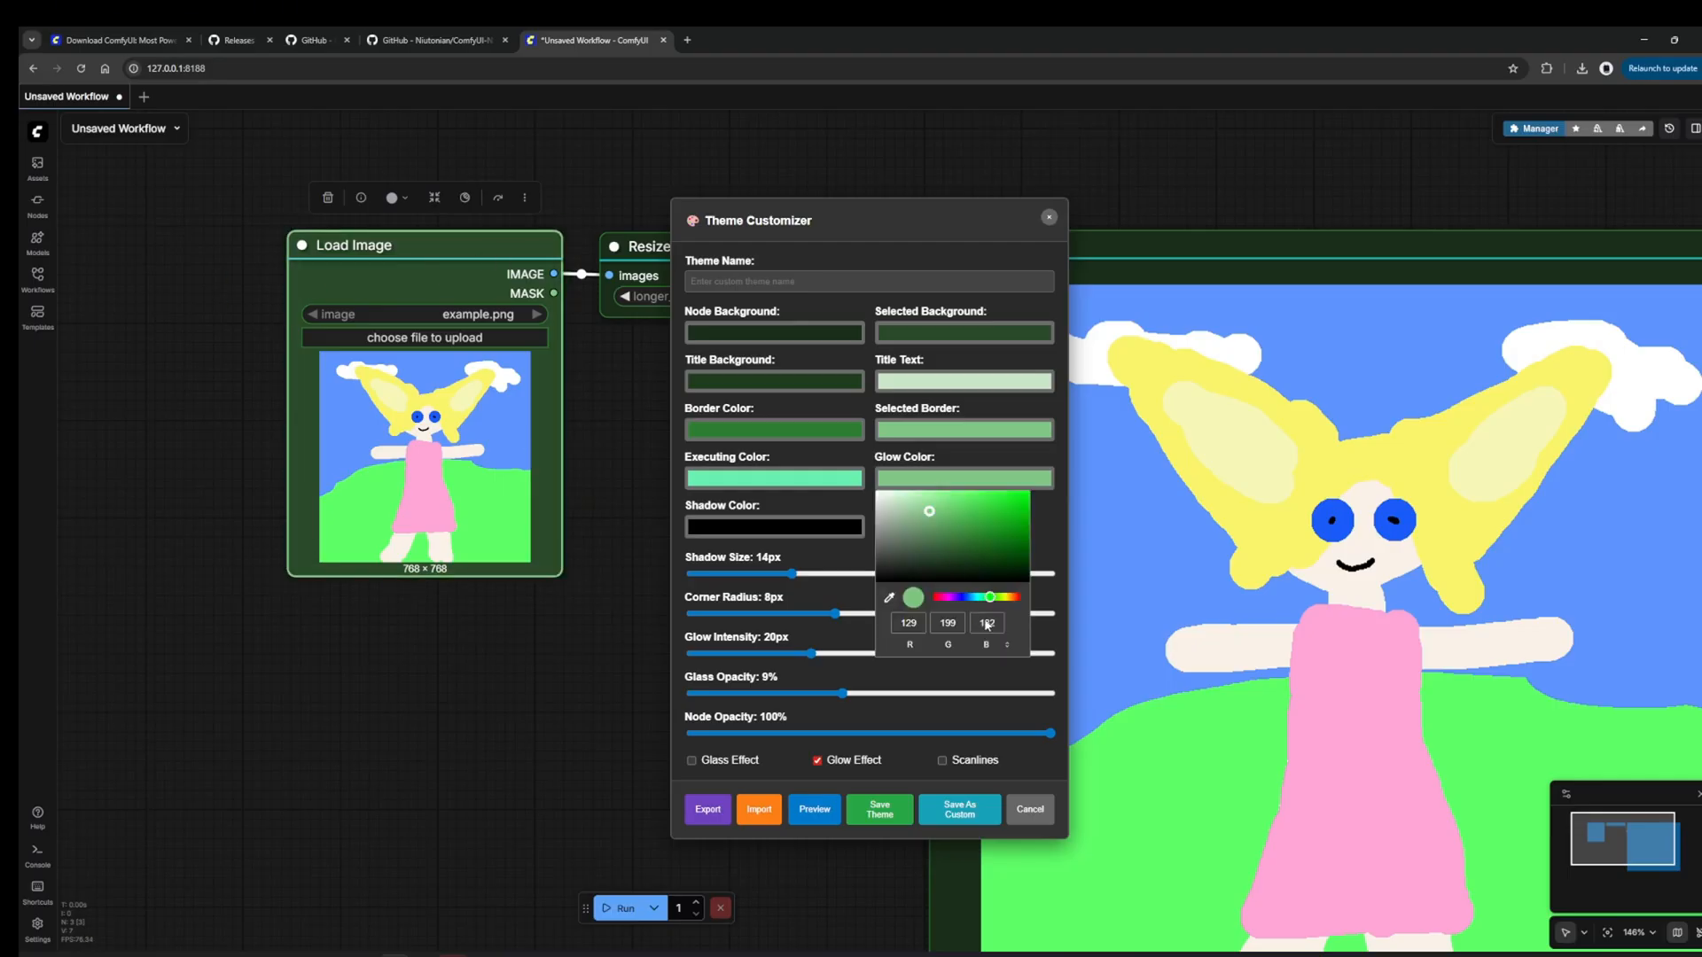
click(1006, 599)
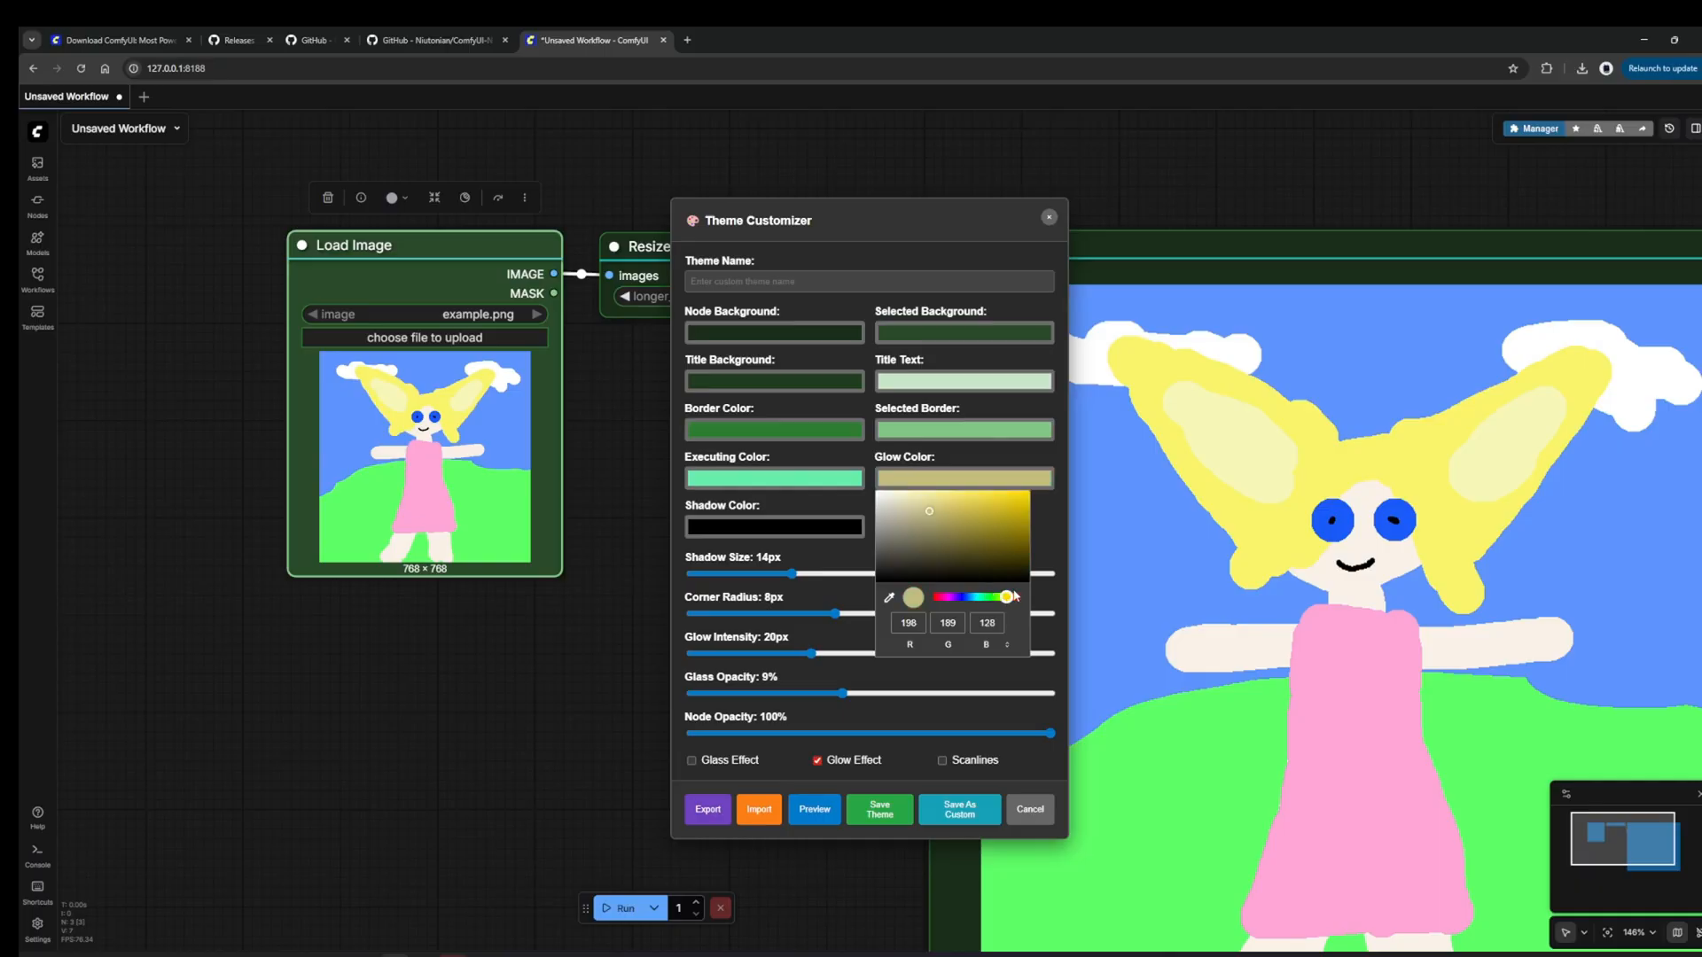
click(1010, 596)
click(1027, 494)
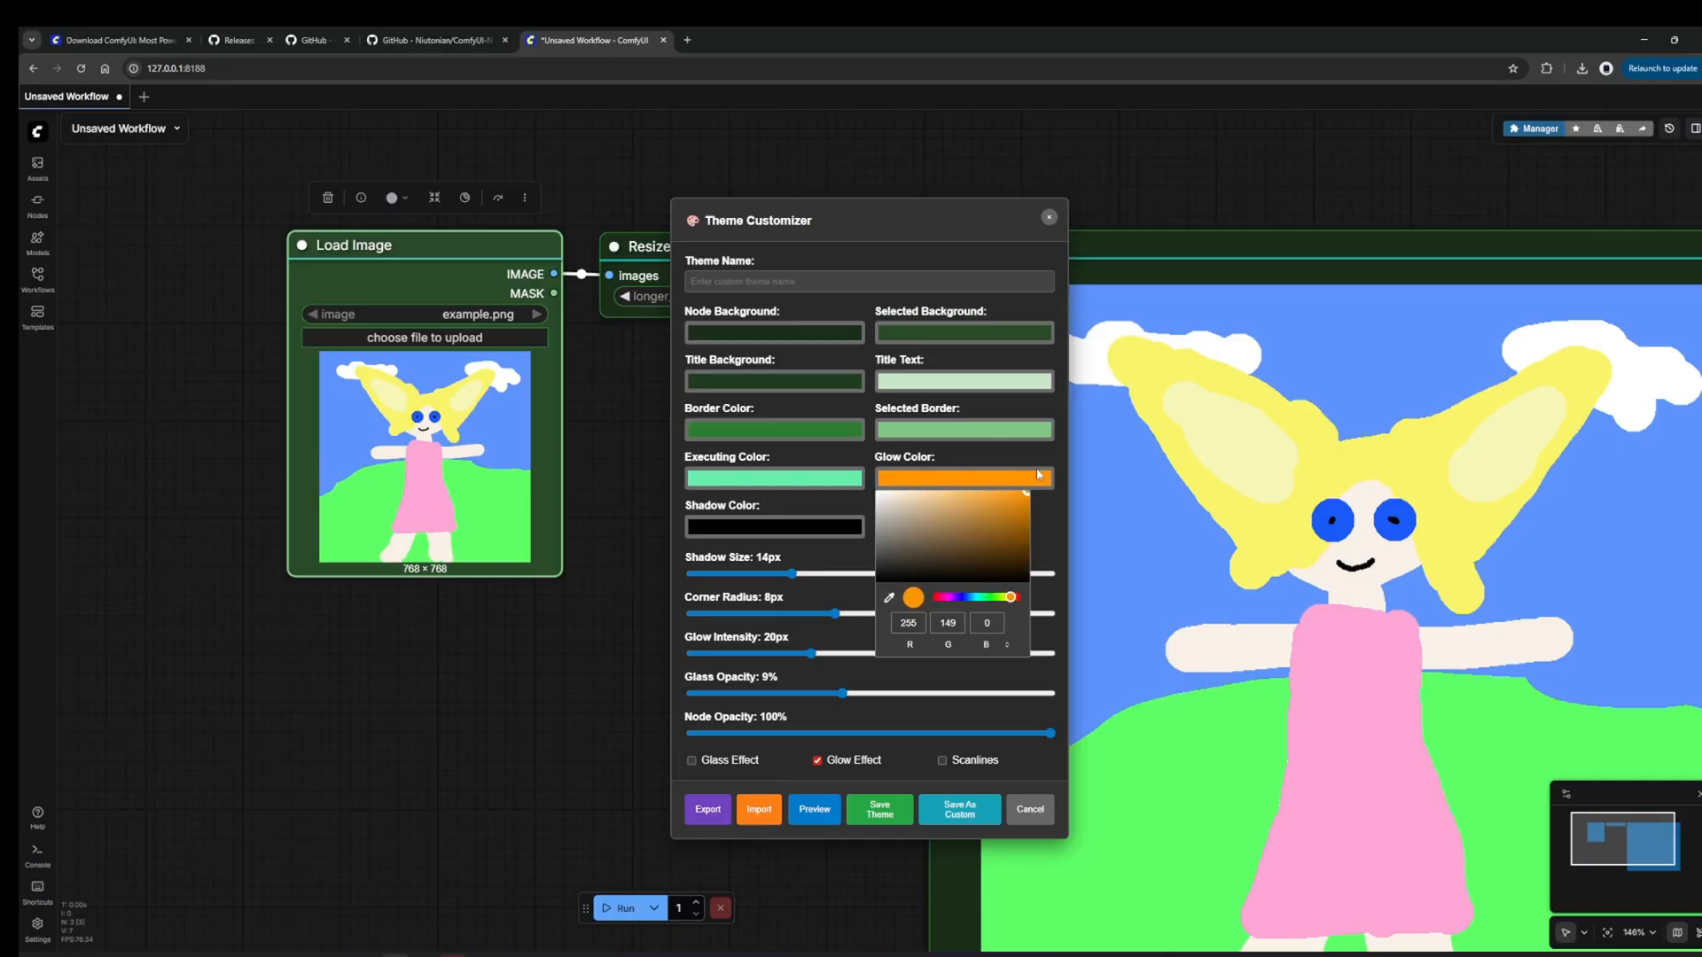
click(1055, 534)
click(815, 821)
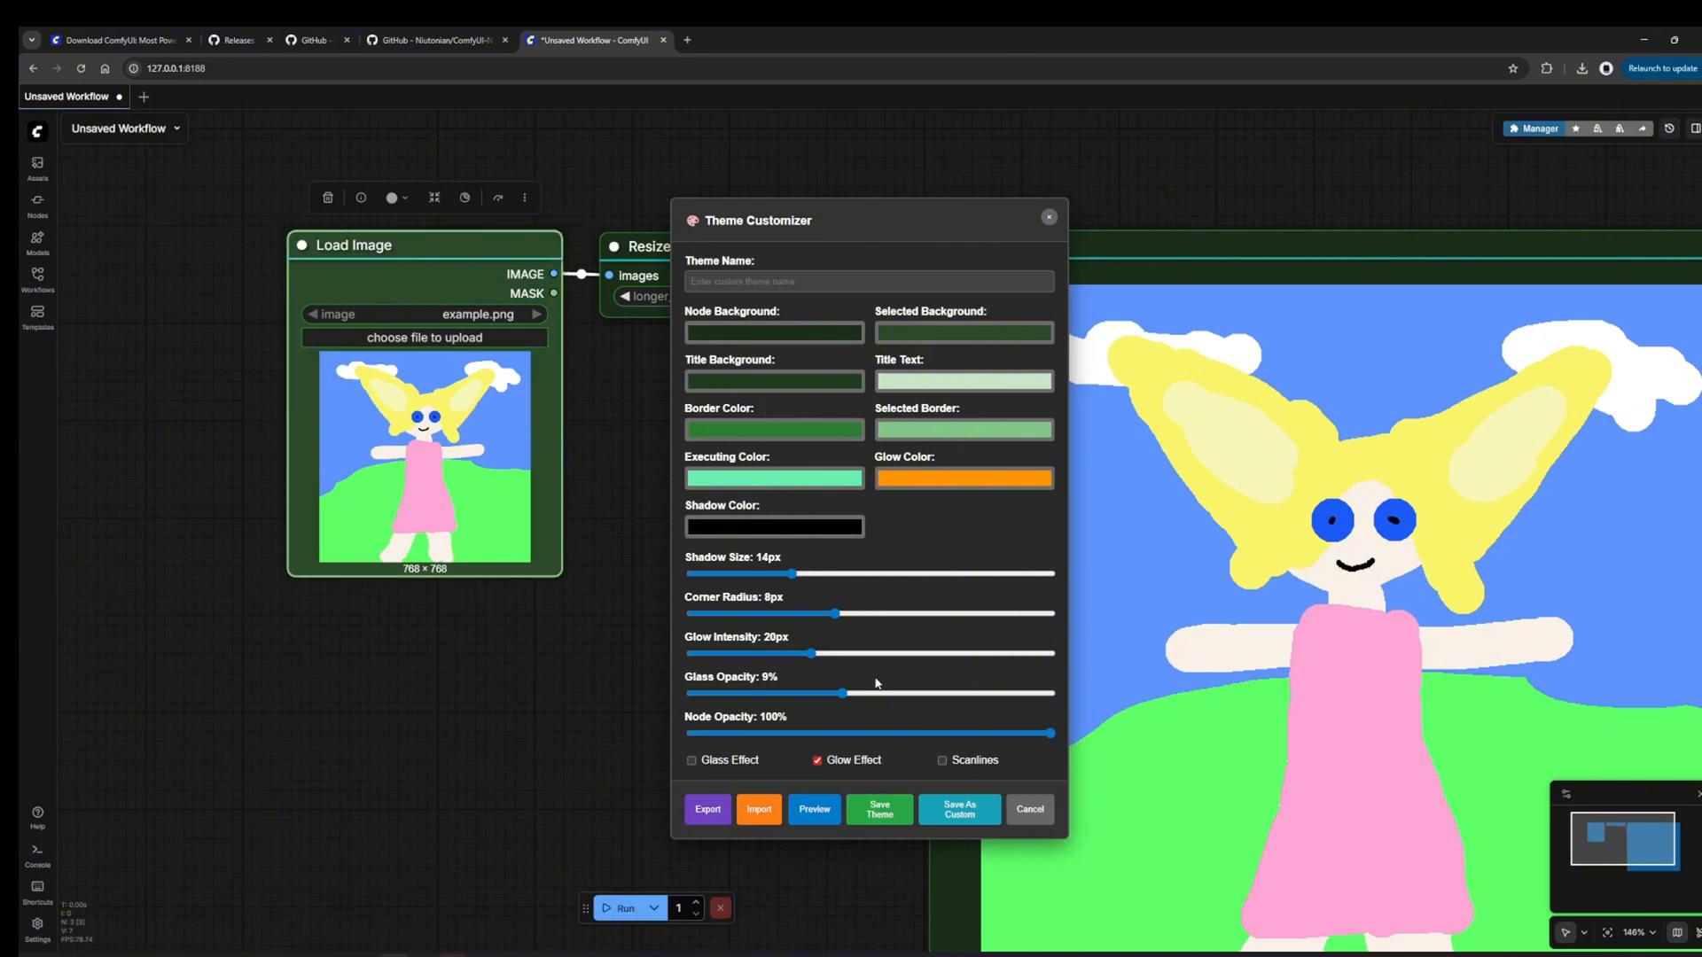
- Move the Resize Images by Longer Edge node so it overlaps the Load Image node beside the customizer
drag(631, 243, 427, 205)
drag(296, 177, 62, 209)
drag(273, 241, 338, 246)
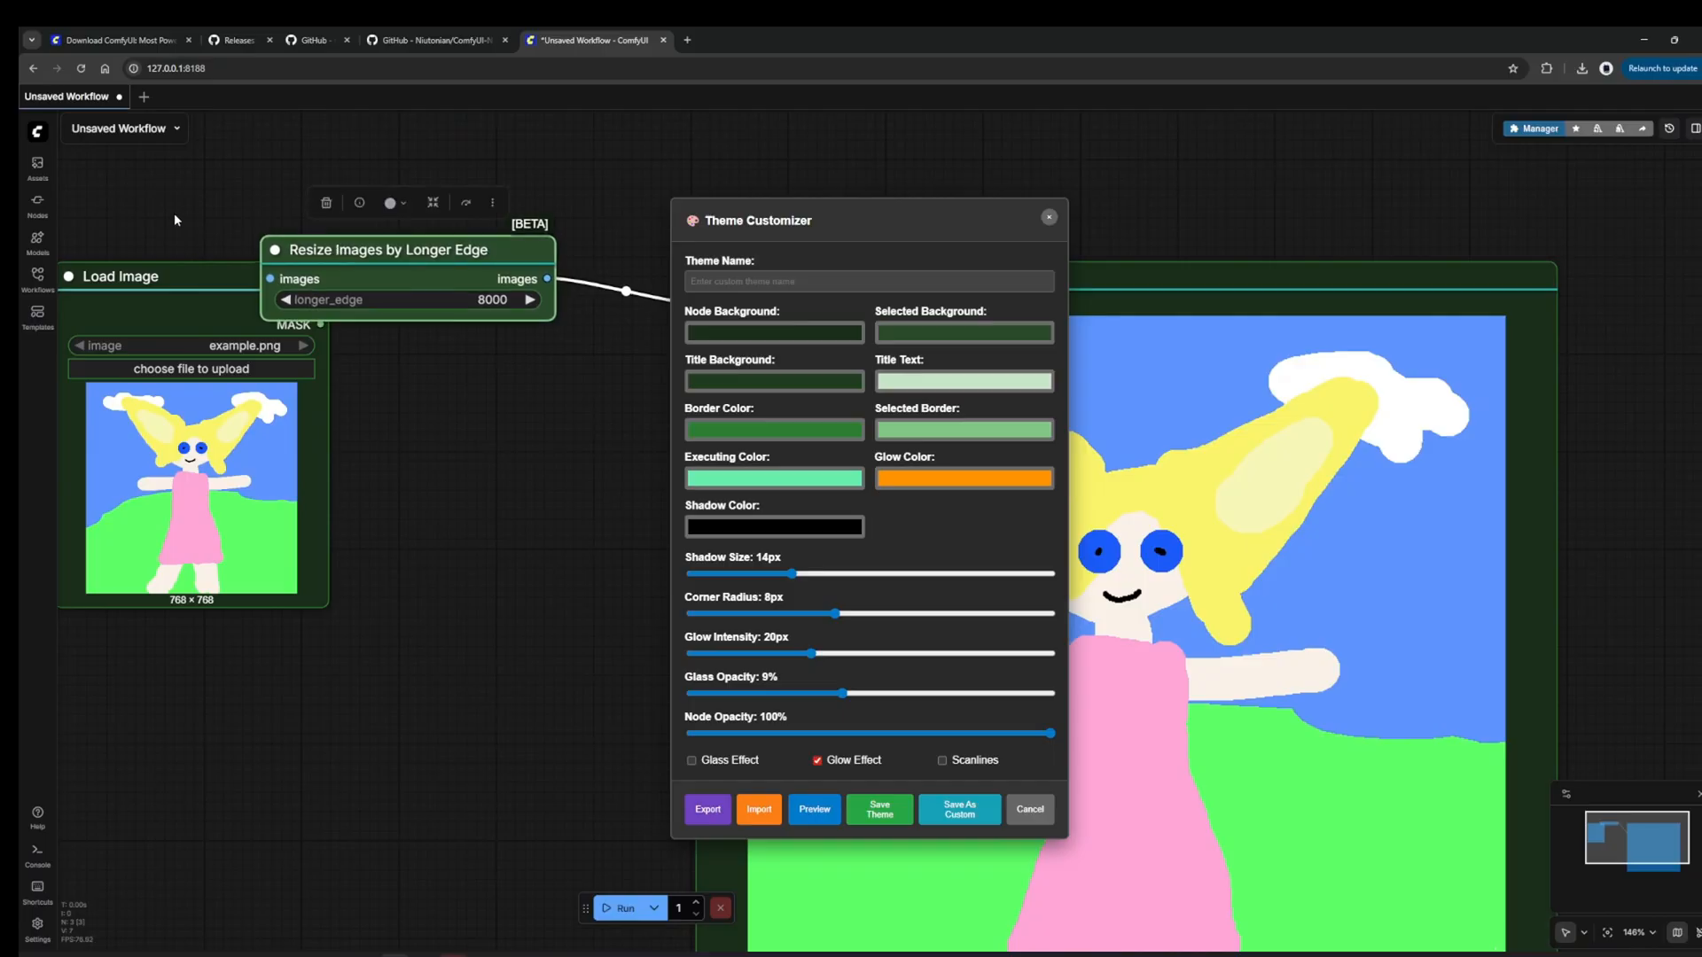
drag(174, 217, 317, 220)
drag(470, 252, 410, 252)
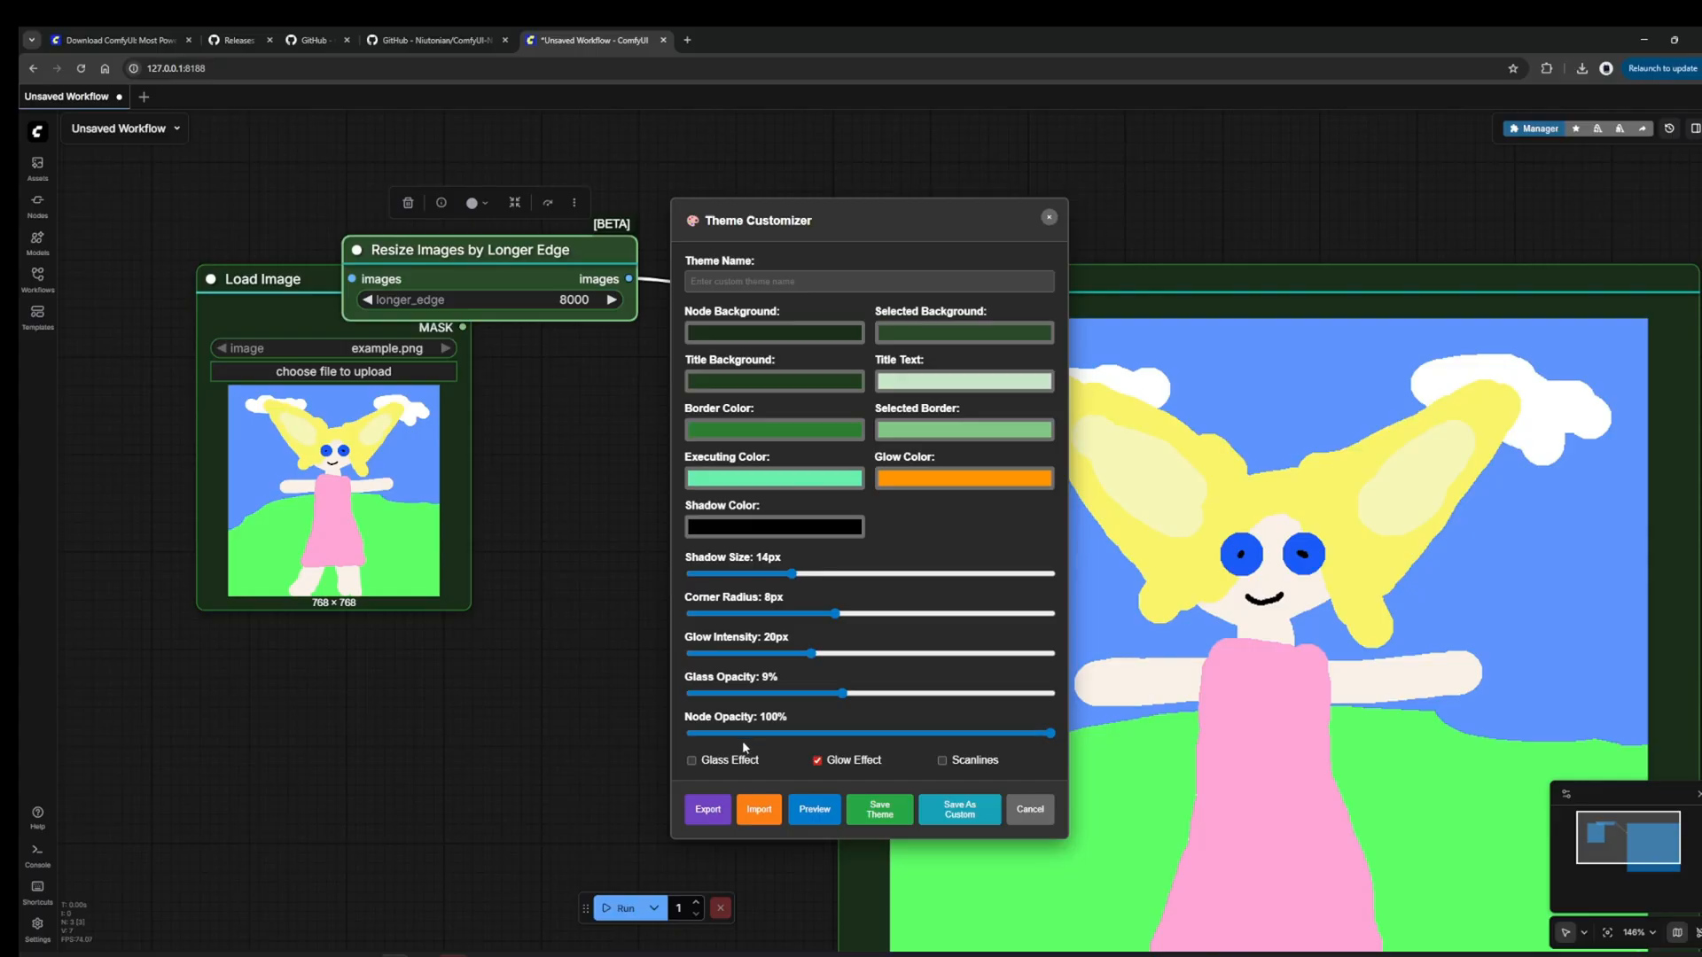
- Set the Node Opacity to 15% and preview the transparency on the overlapping Resize Images node
drag(1050, 733, 785, 732)
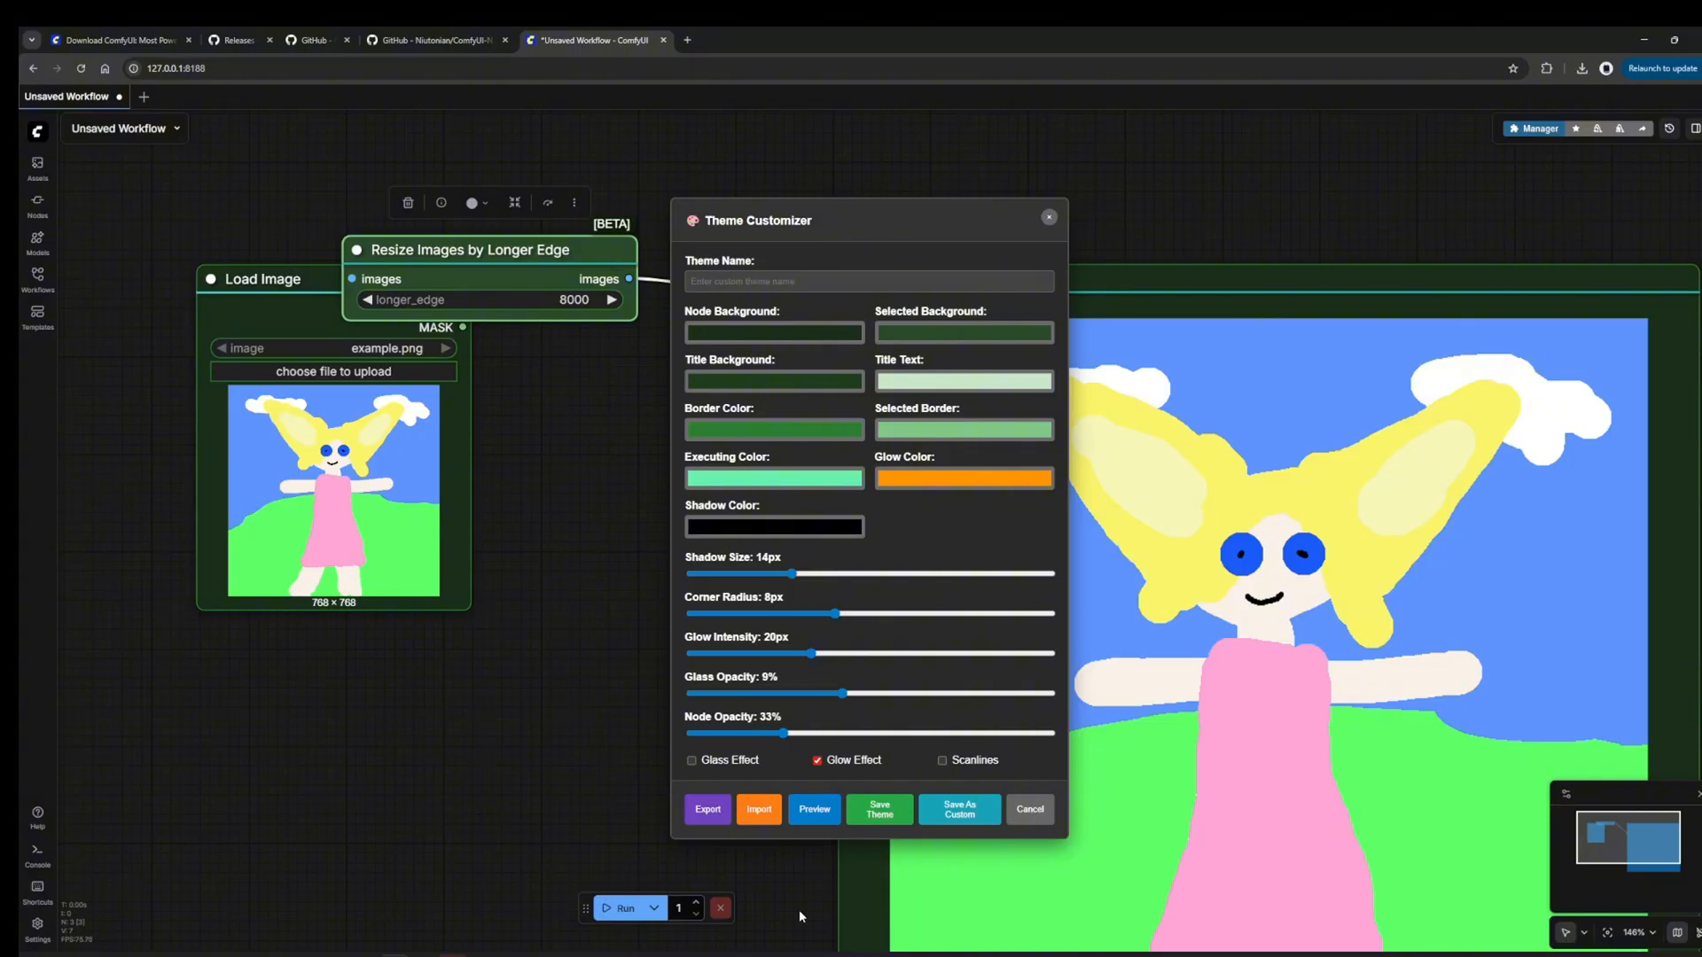
drag(788, 732, 725, 737)
click(805, 821)
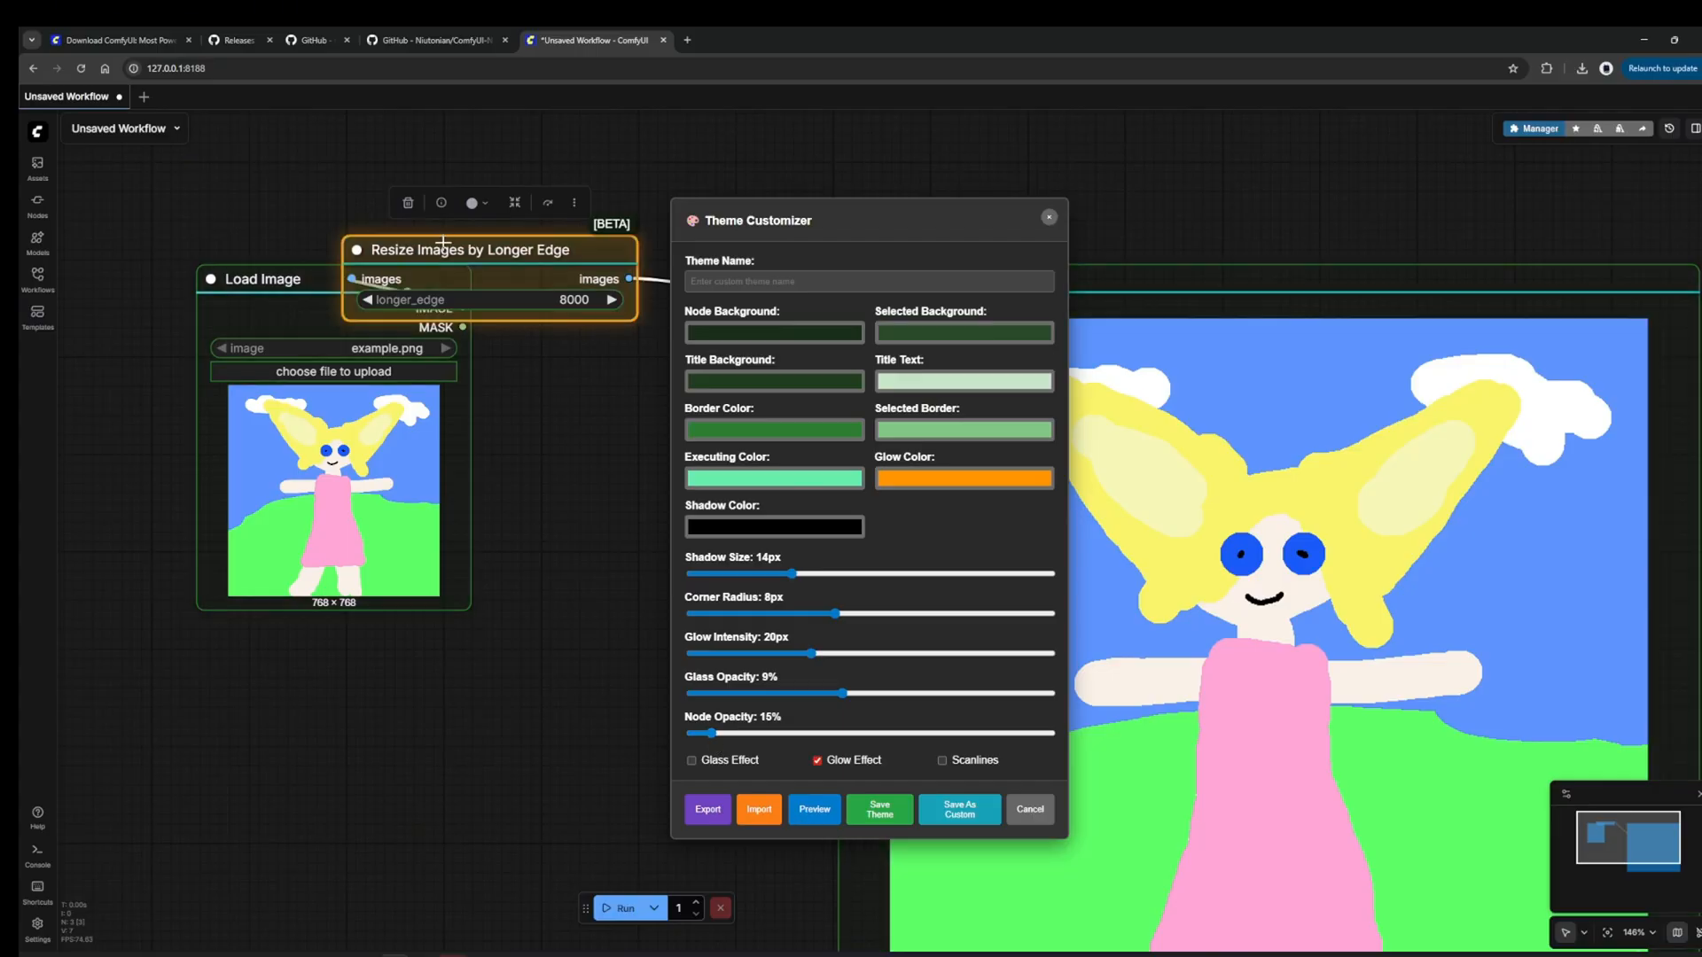
mouse_move(443, 242)
mouse_down()
mouse_move(439, 266)
mouse_move(452, 216)
mouse_move(452, 246)
mouse_move(428, 248)
mouse_move(450, 254)
mouse_up()
click(809, 811)
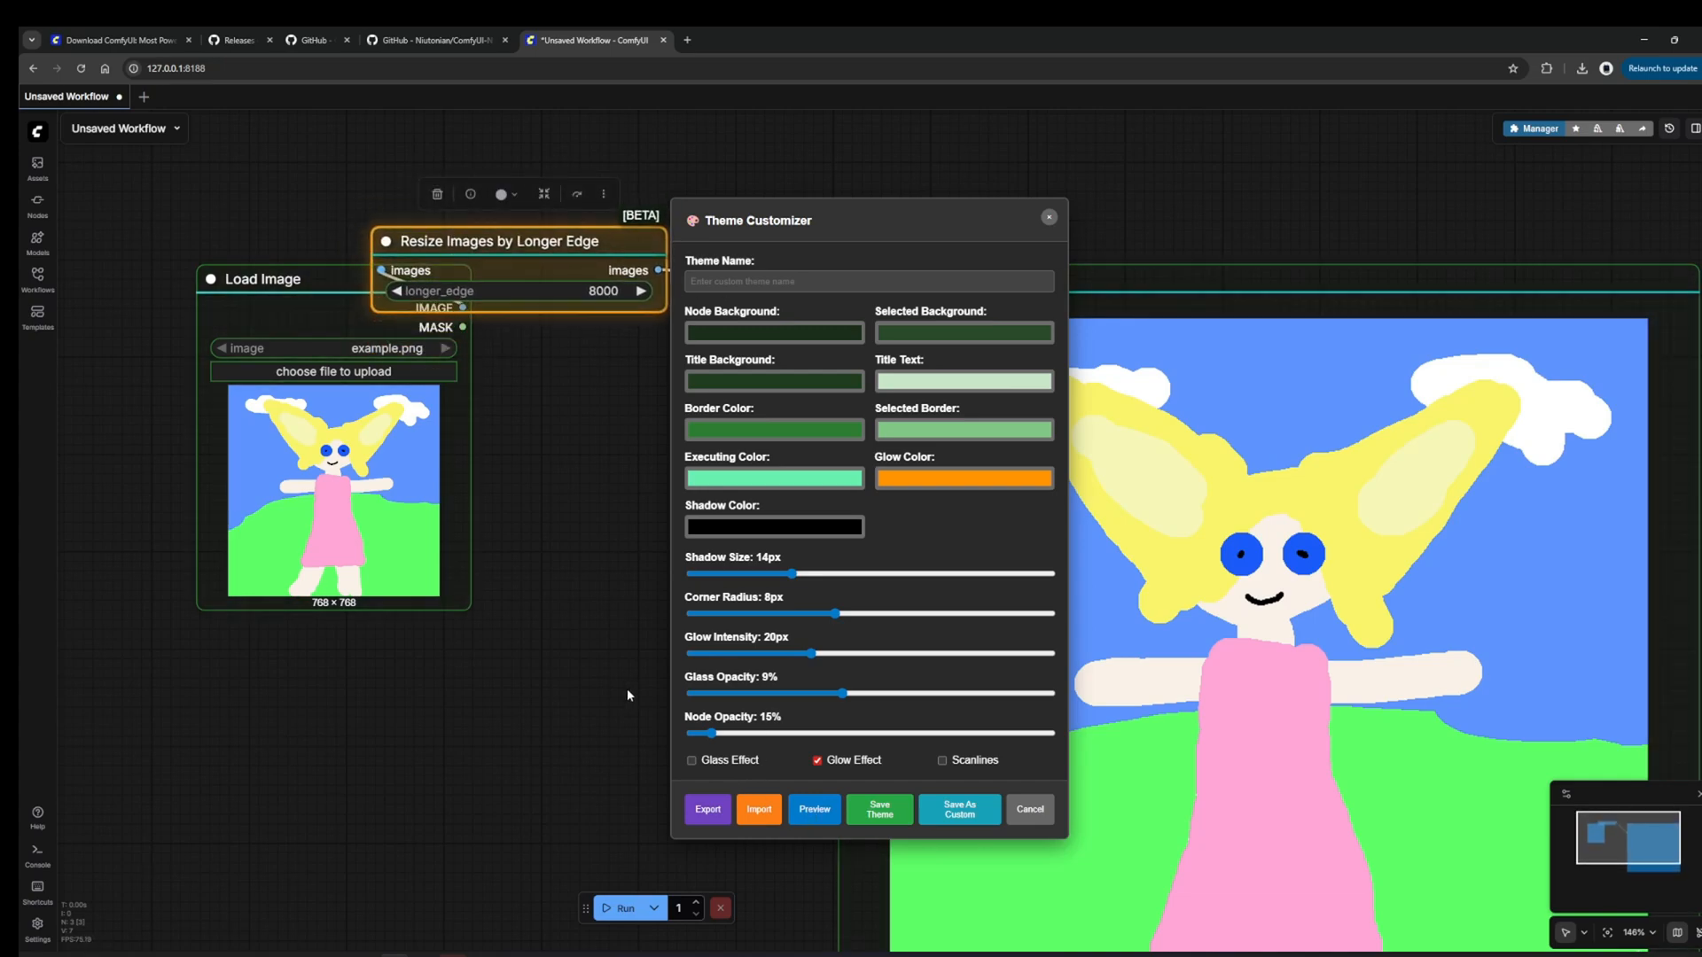
- Enable the Glass Effect, comparing theme previews with the effect on and off
click(706, 764)
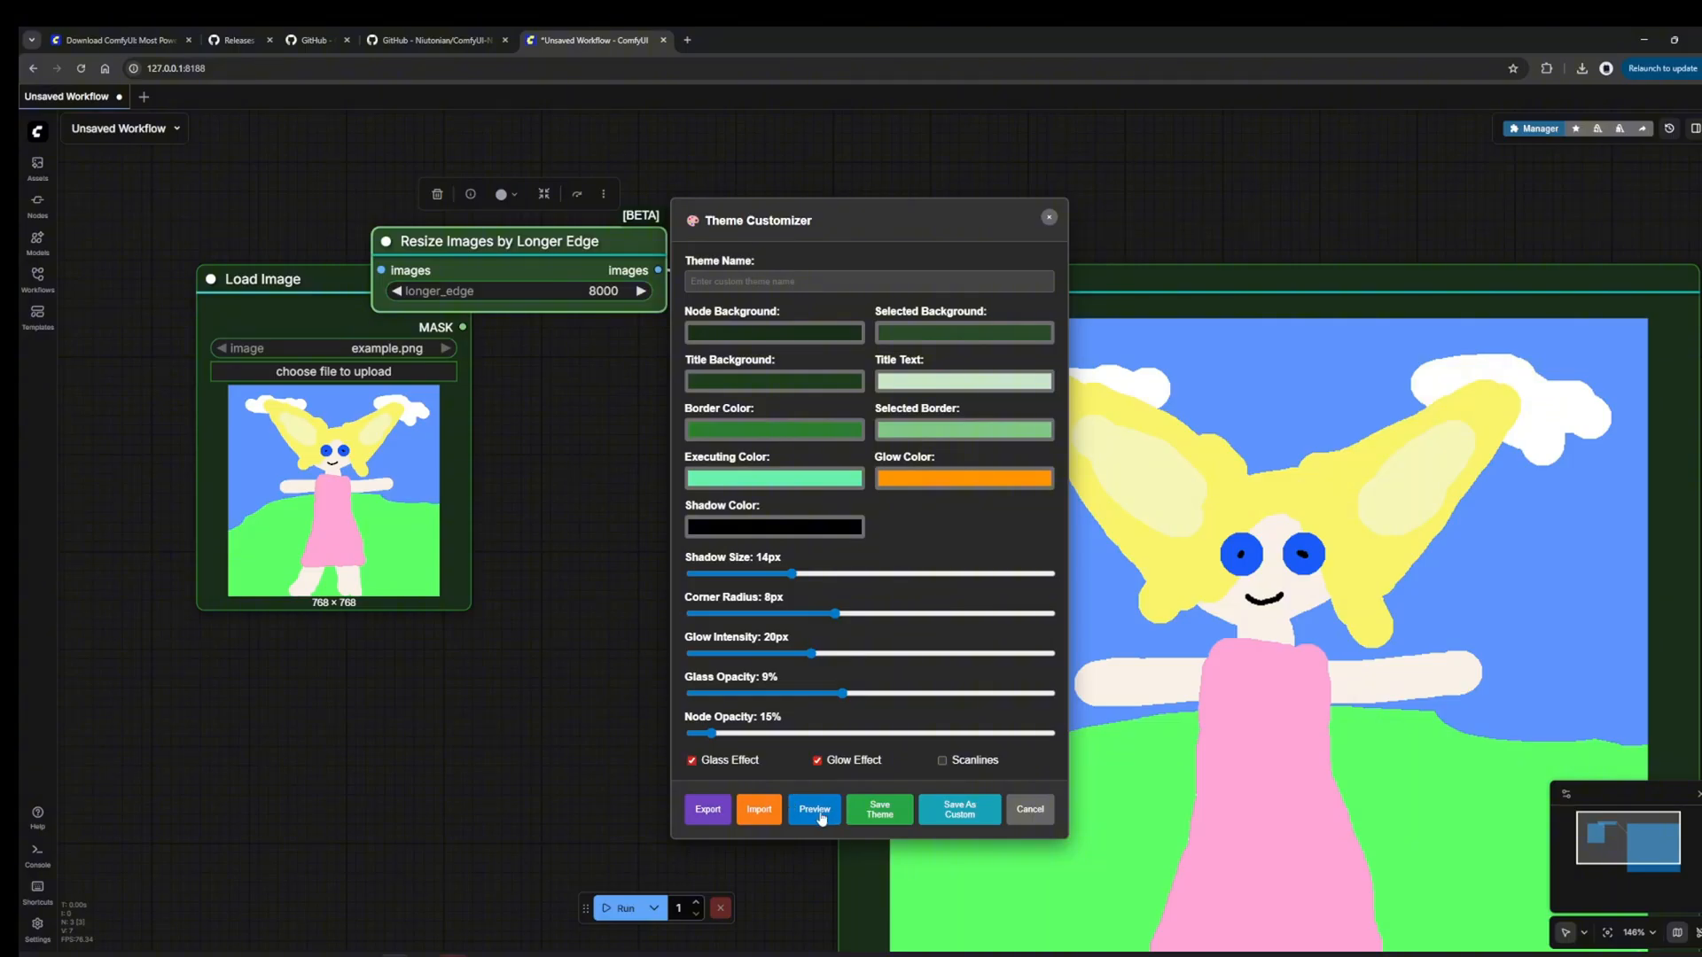
click(820, 817)
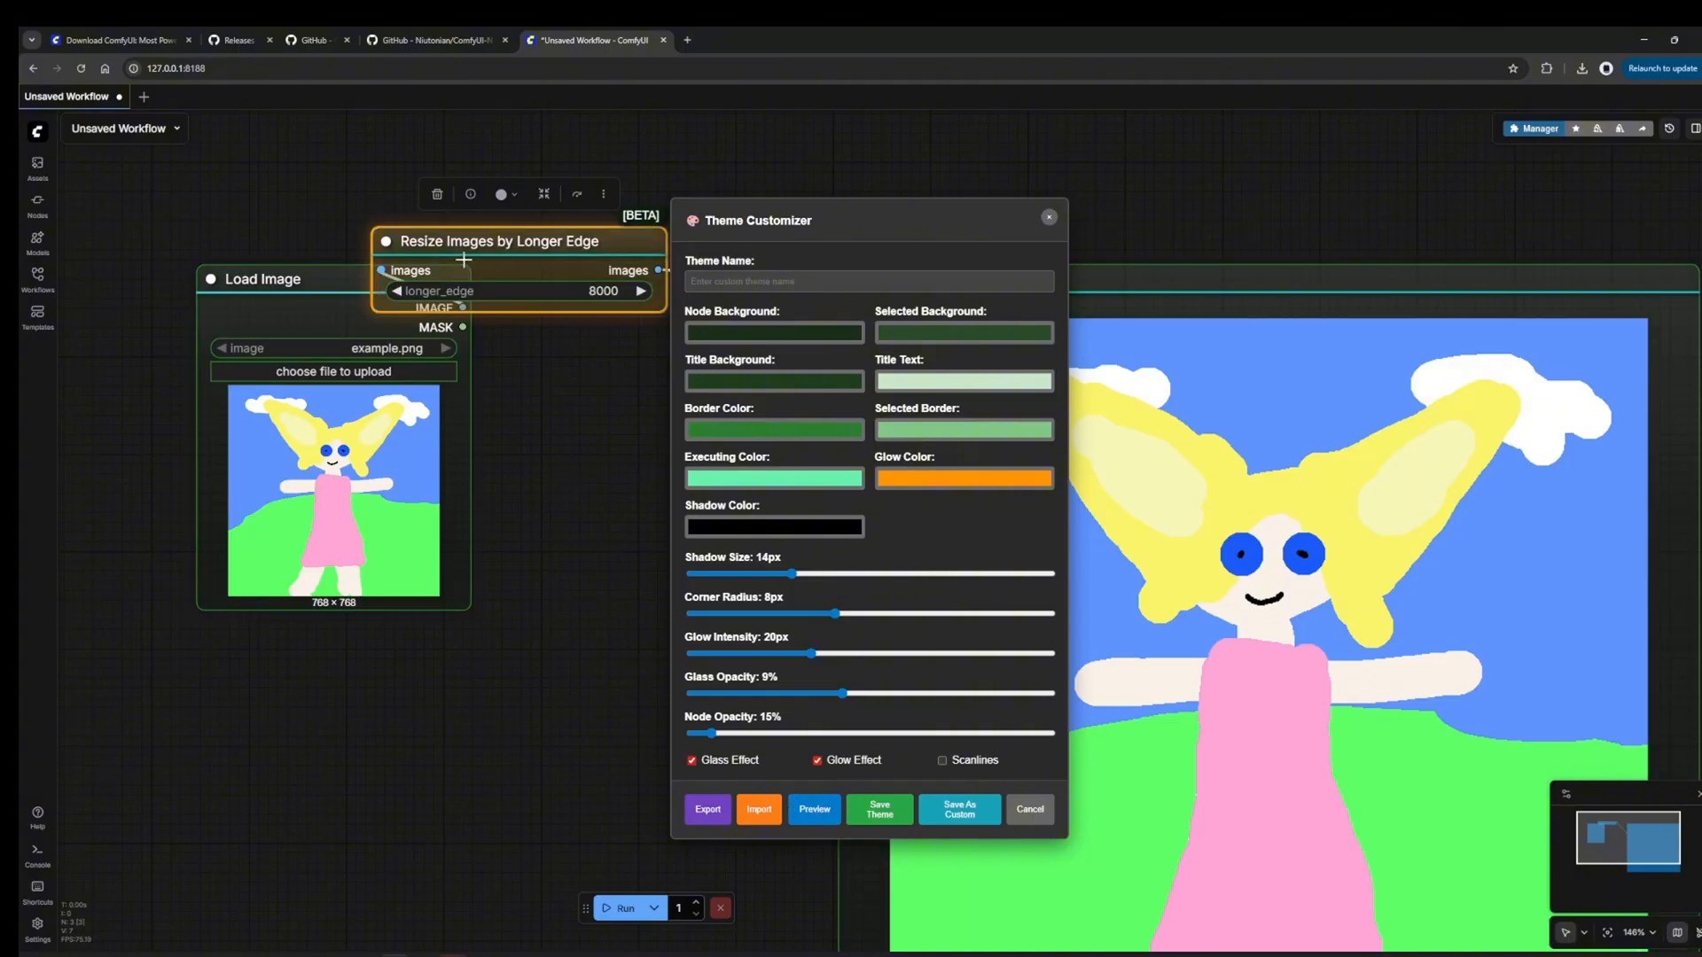
click(730, 762)
click(827, 816)
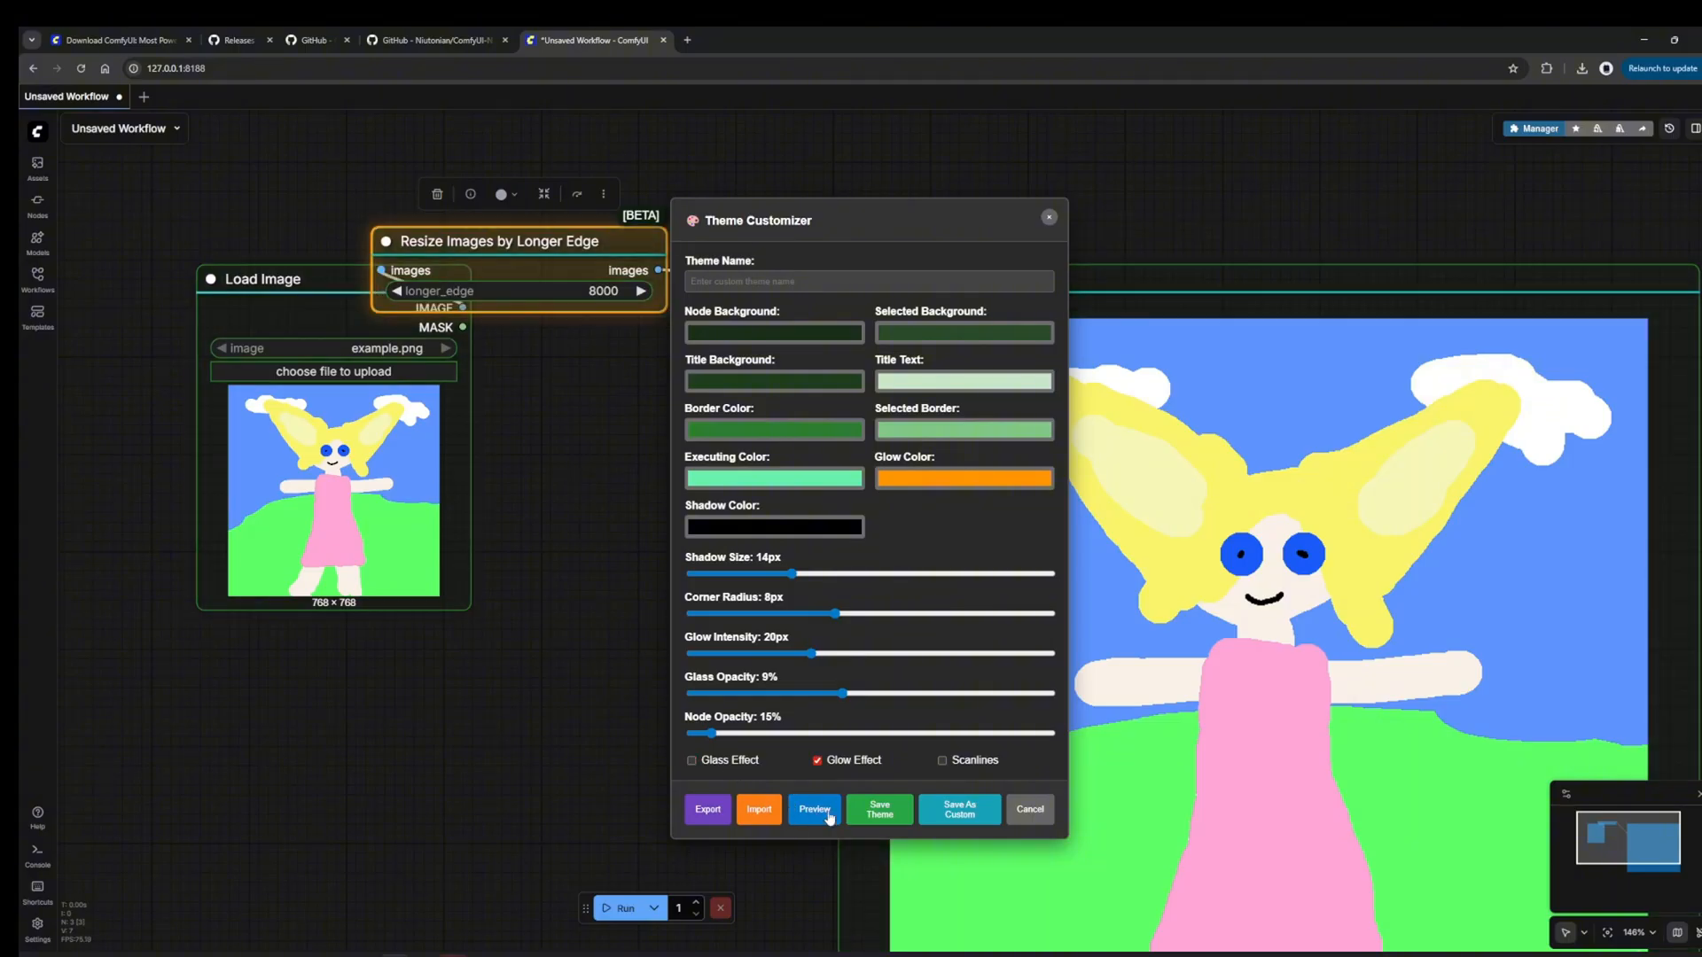
click(725, 762)
click(815, 820)
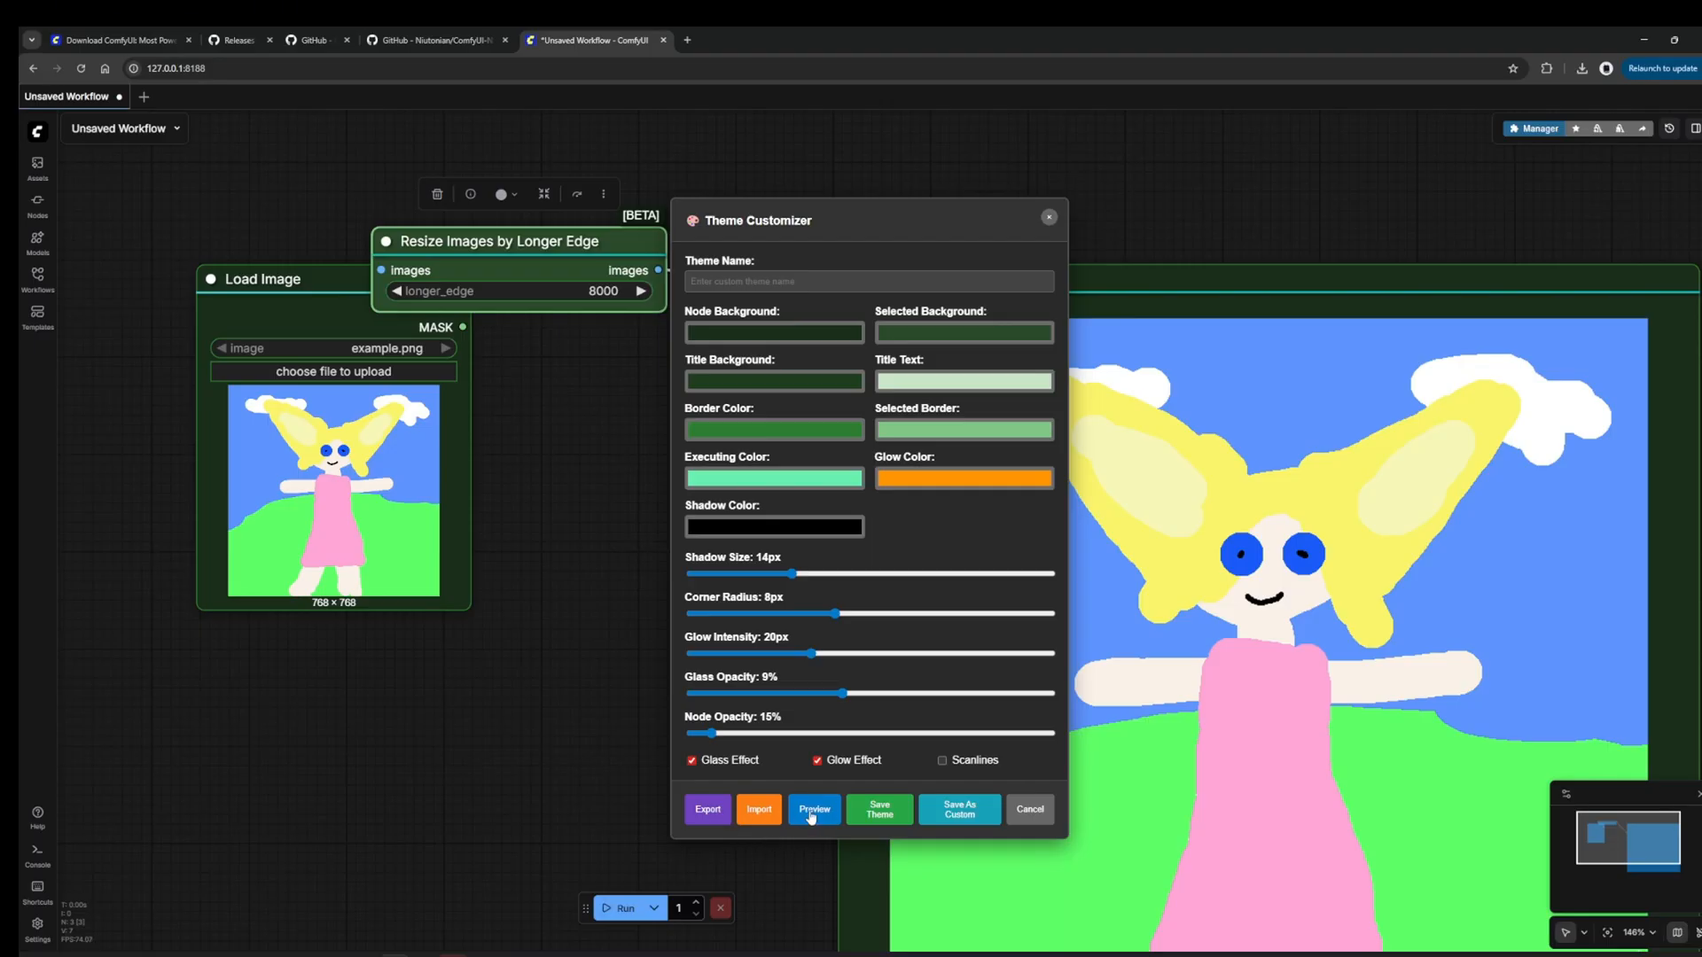
- Shift the Resize Images node slightly over Load Image and recheck the preview without Glass Effect and with it enabled again
click(452, 297)
mouse_move(455, 300)
mouse_down()
mouse_move(458, 381)
mouse_move(463, 321)
mouse_up()
click(720, 762)
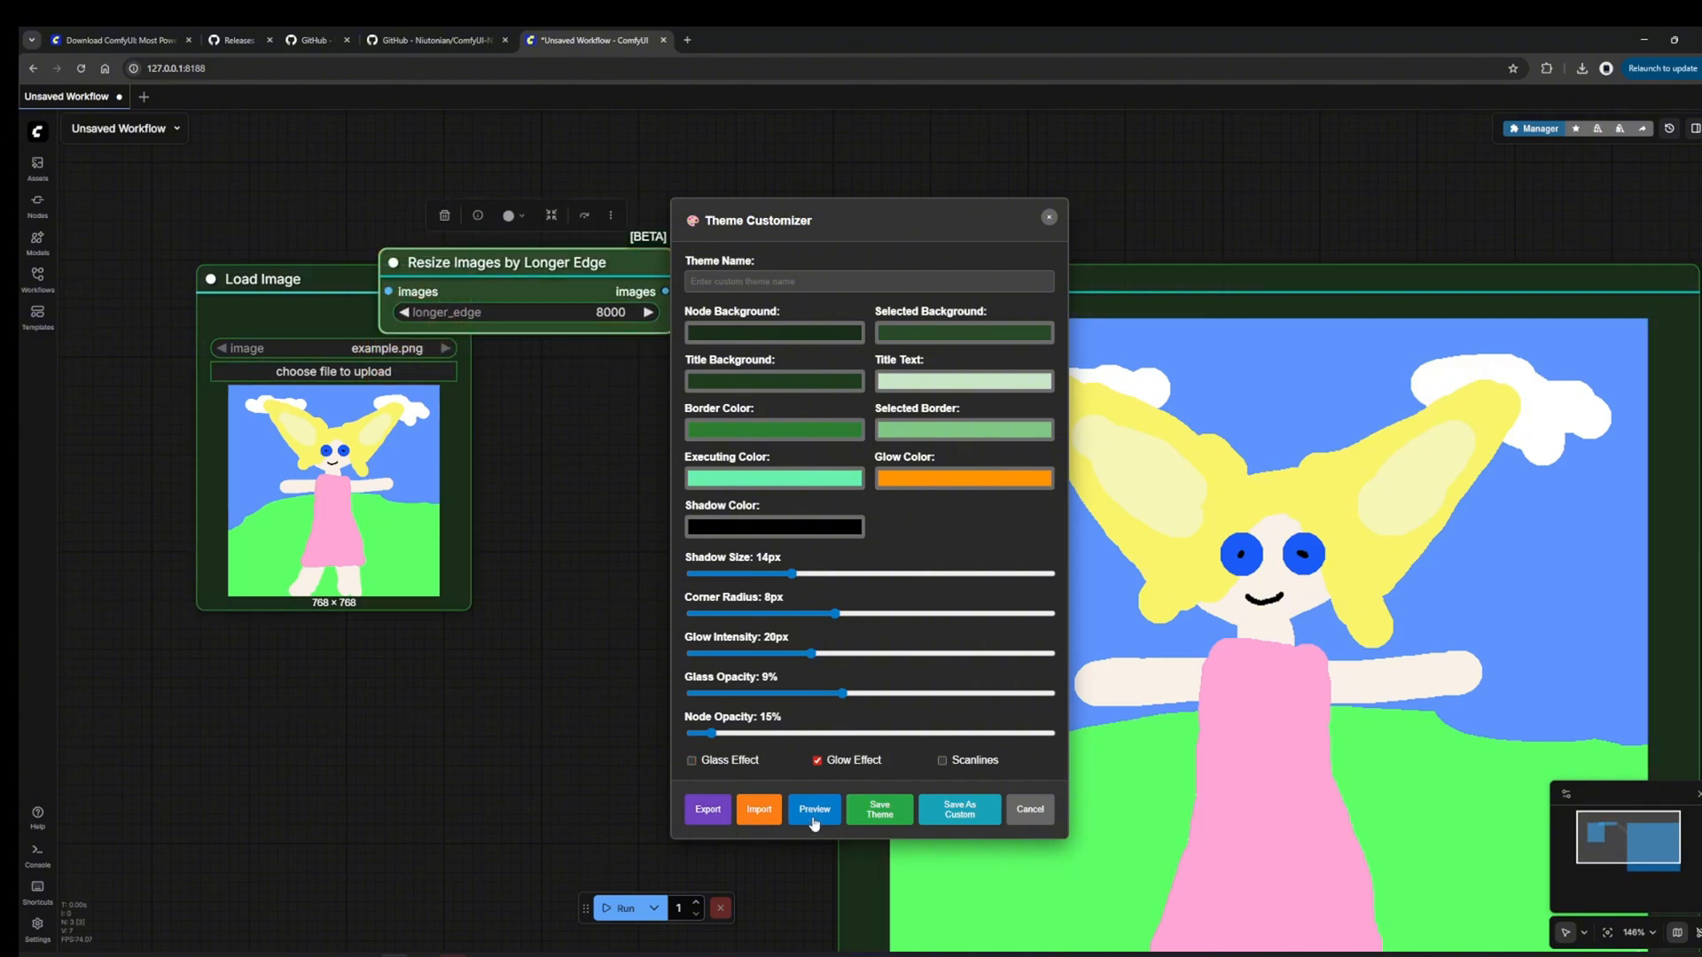
click(814, 811)
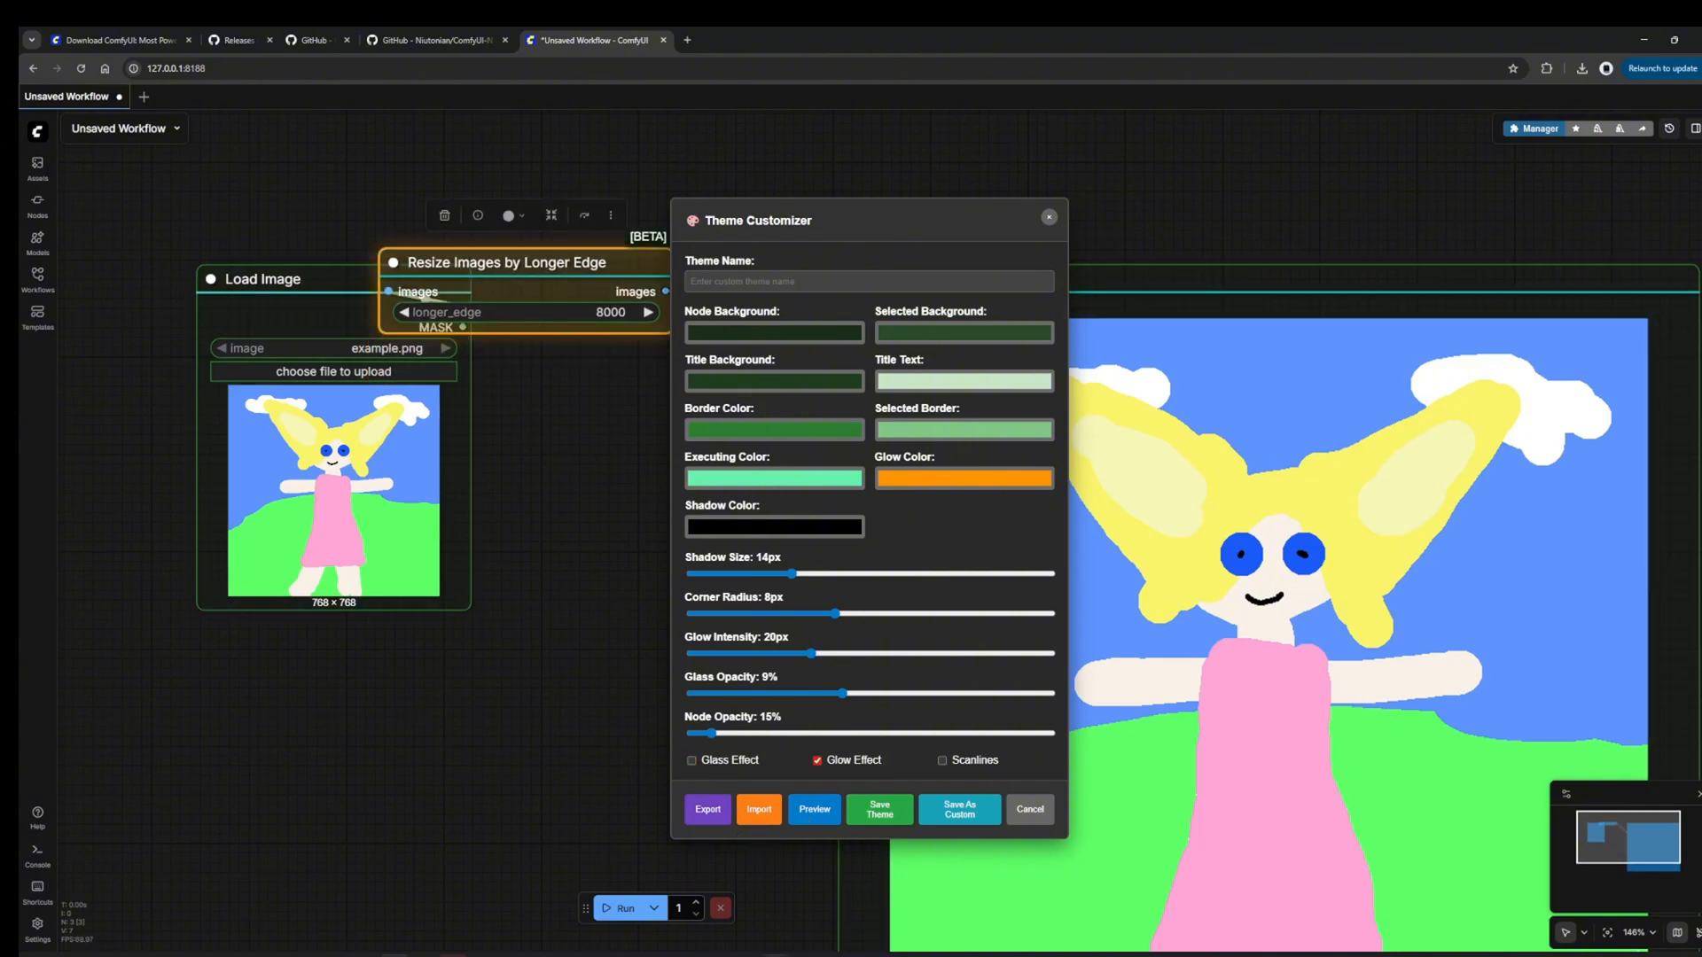
click(730, 759)
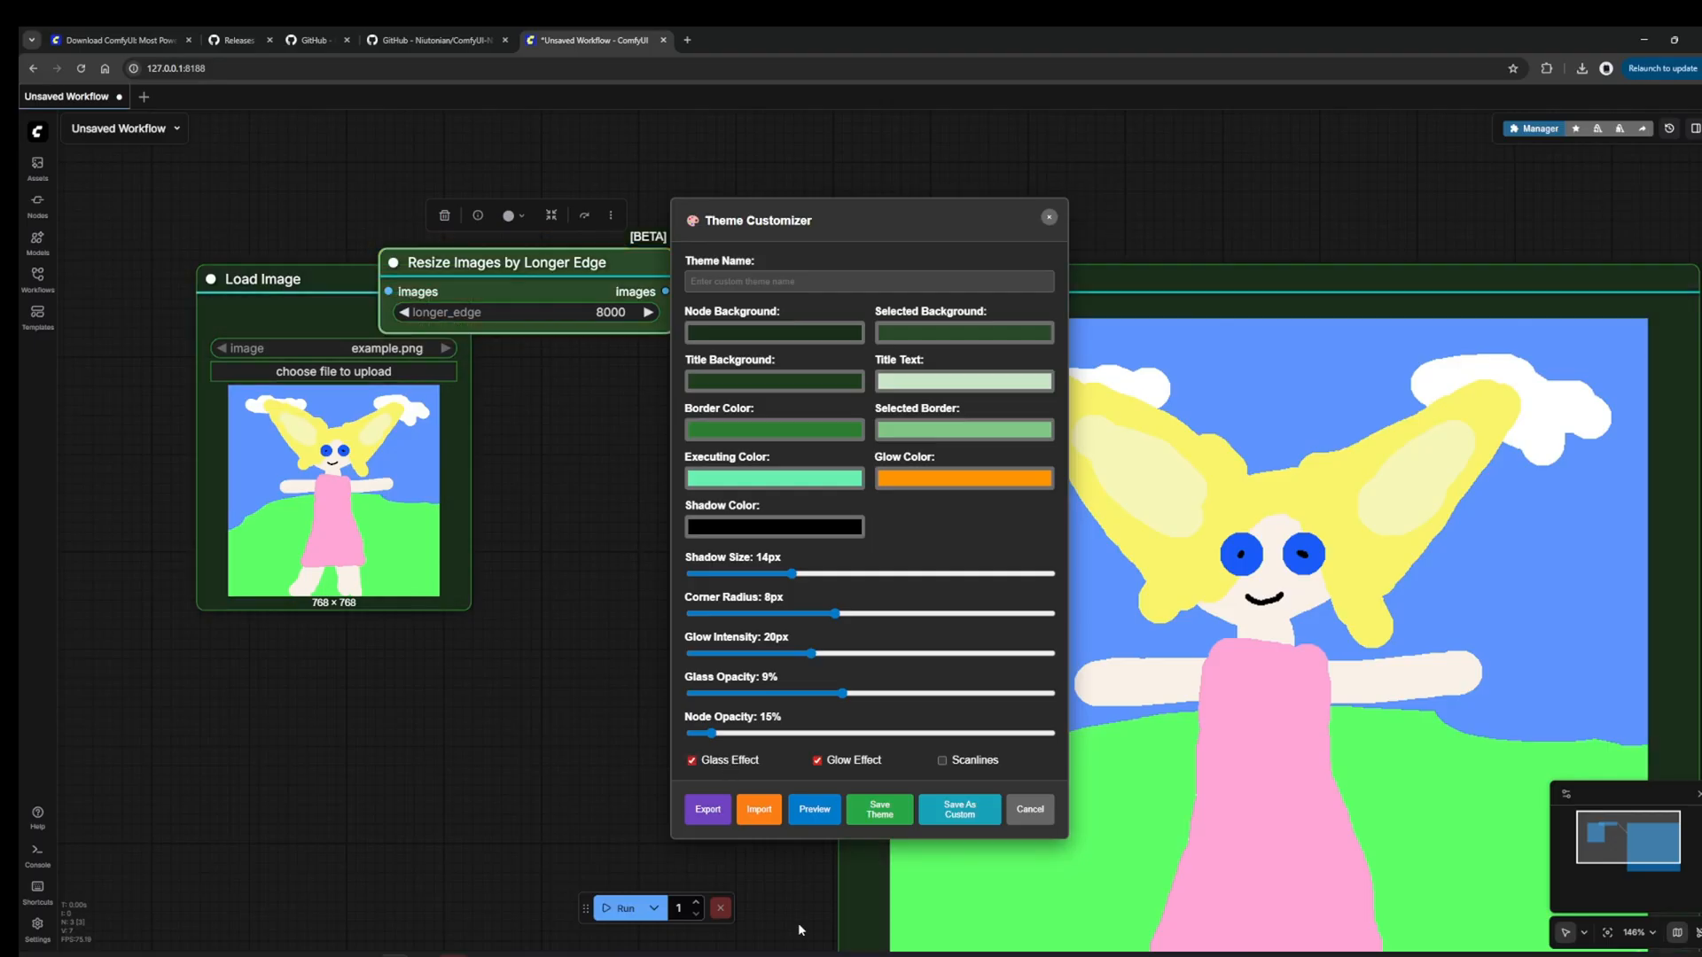
click(815, 821)
- Save the customized settings as a new custom theme named green_transparent_theme
click(754, 282)
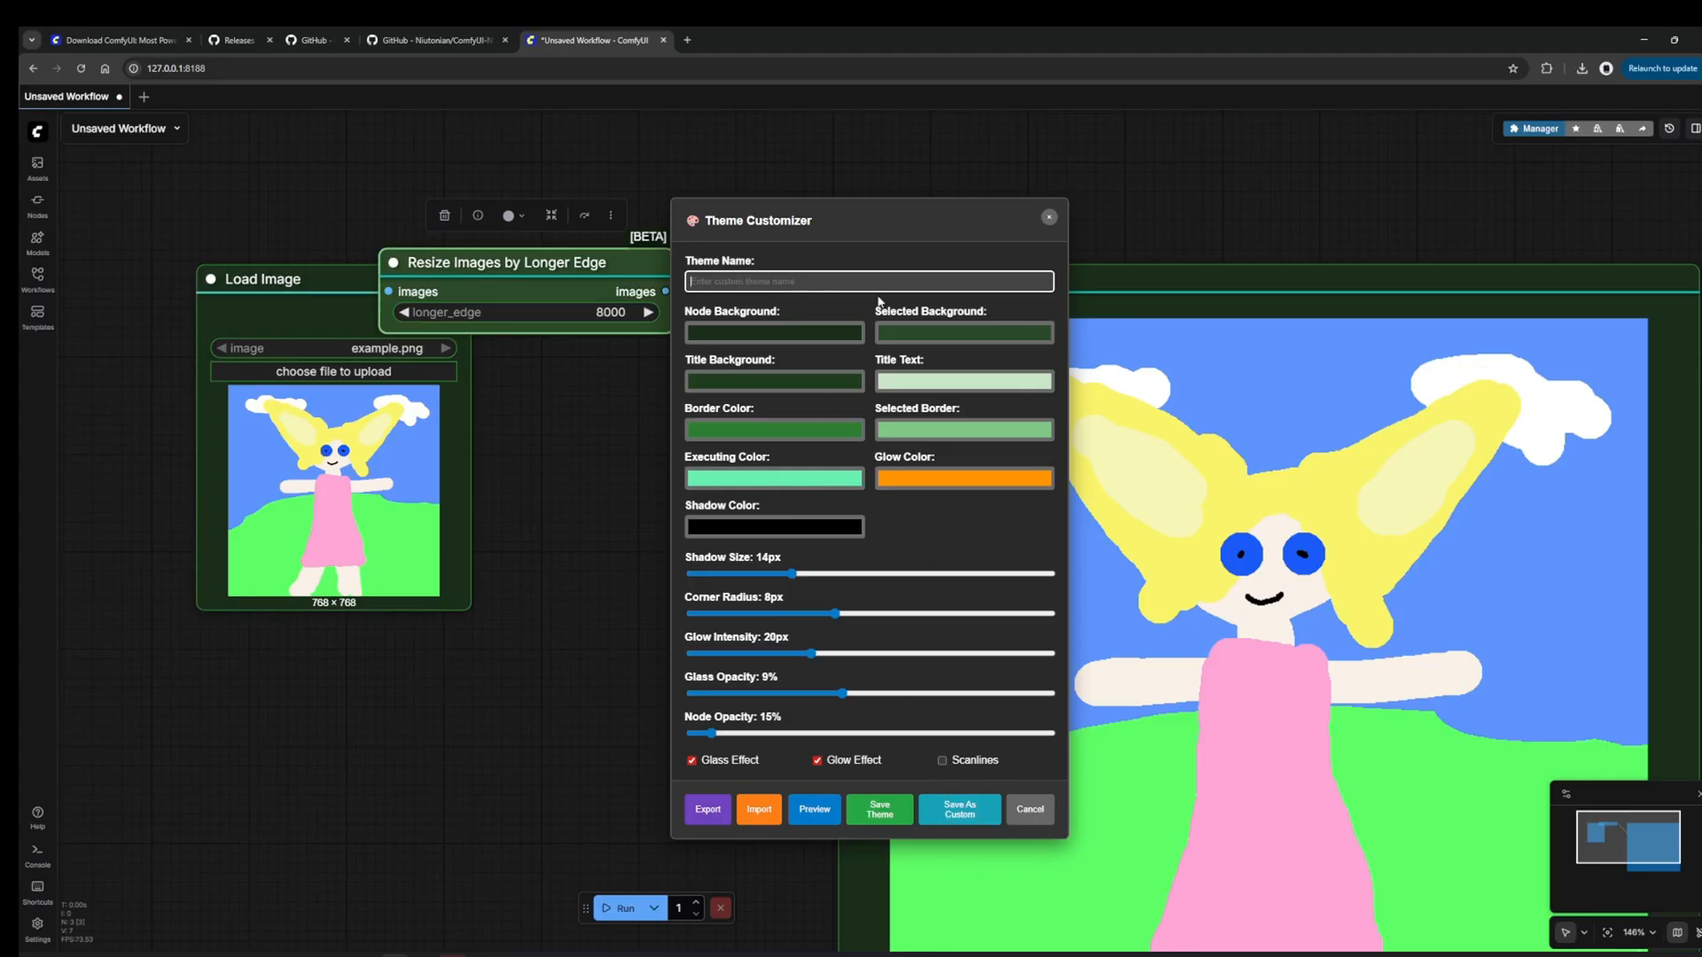
text(green_transparent_theme)
click(958, 821)
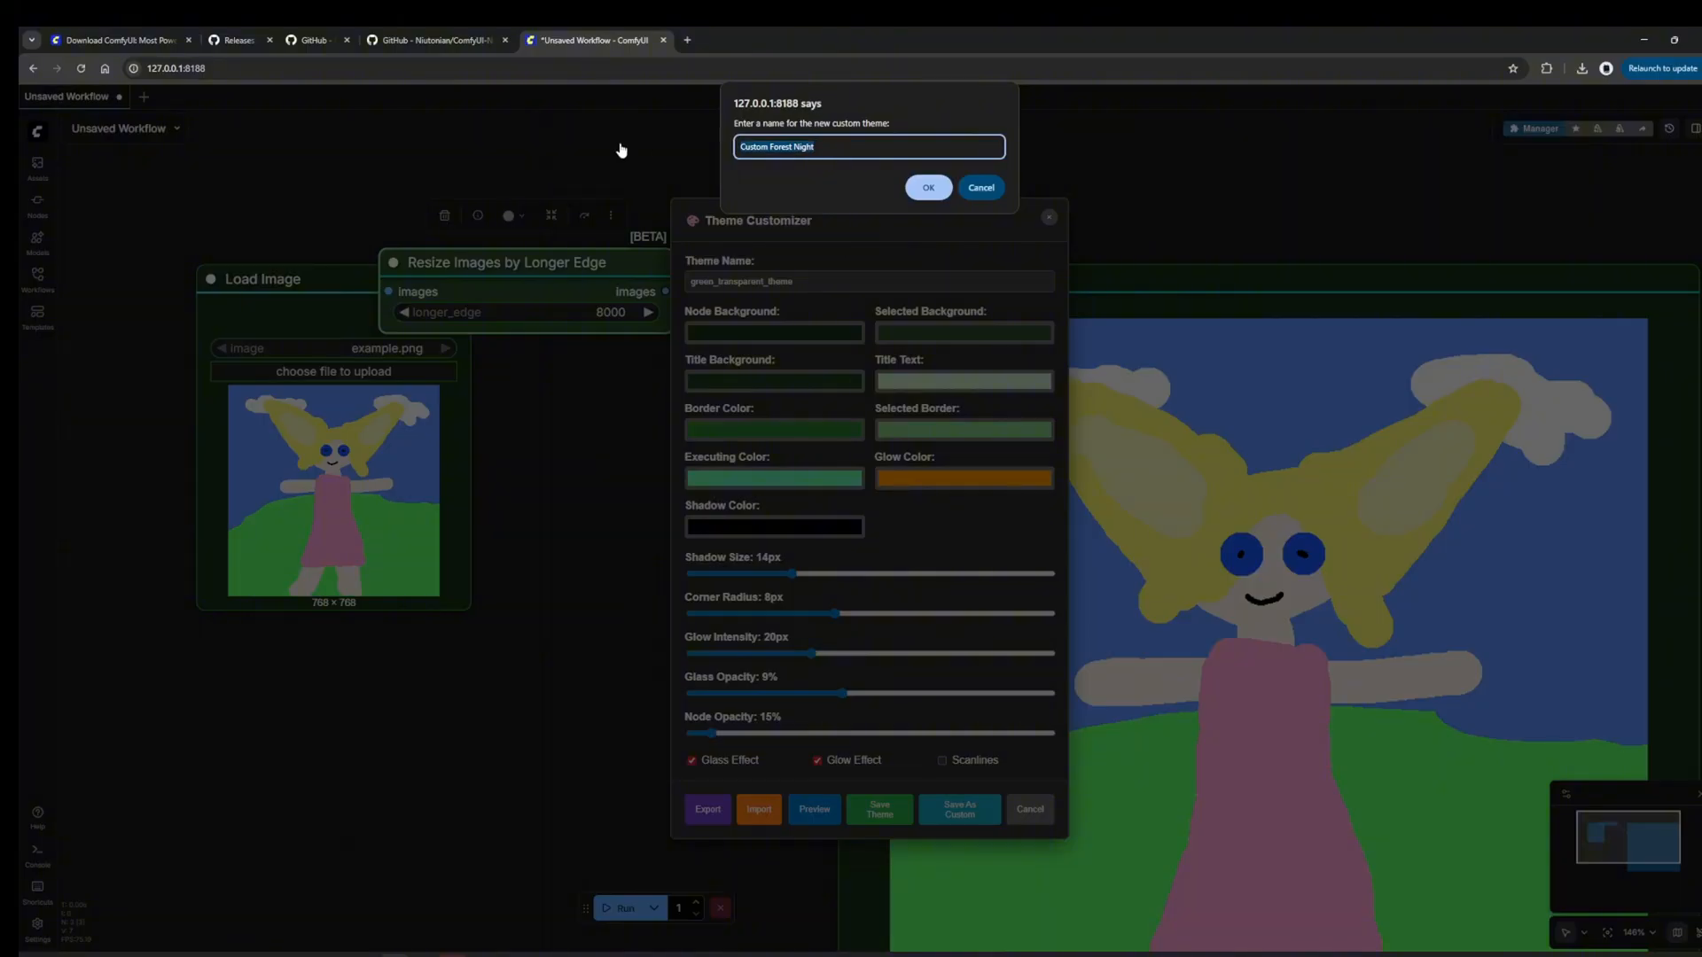
text(green_transparent_theme)
click(940, 193)
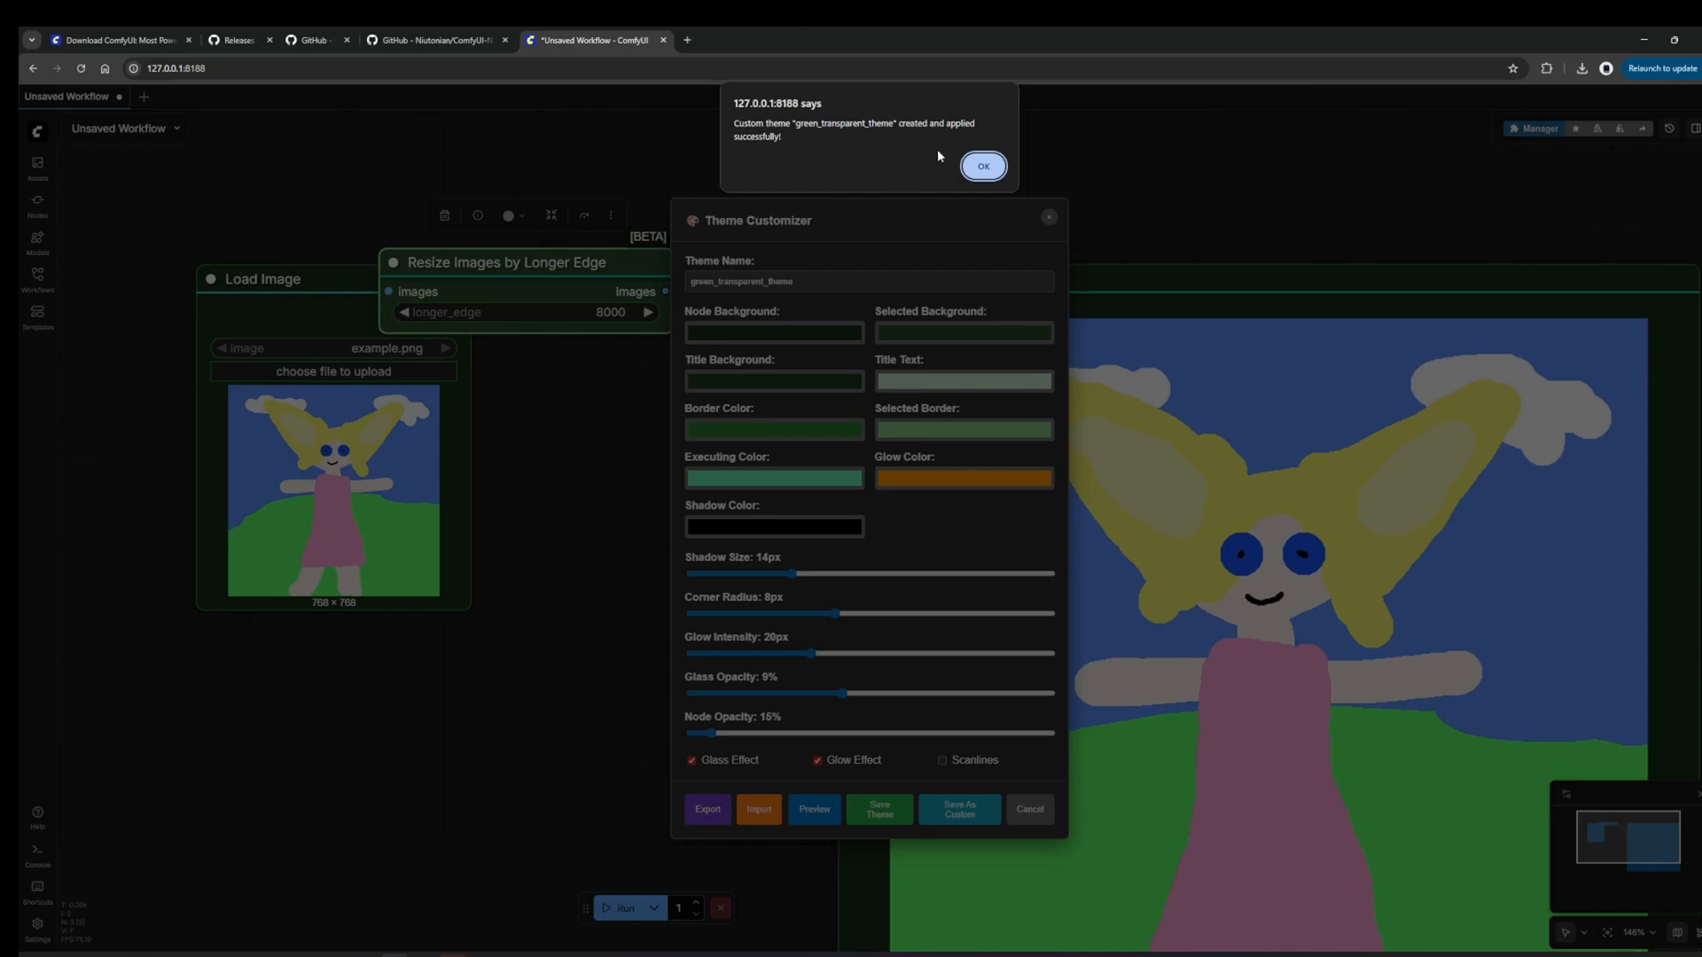
click(982, 165)
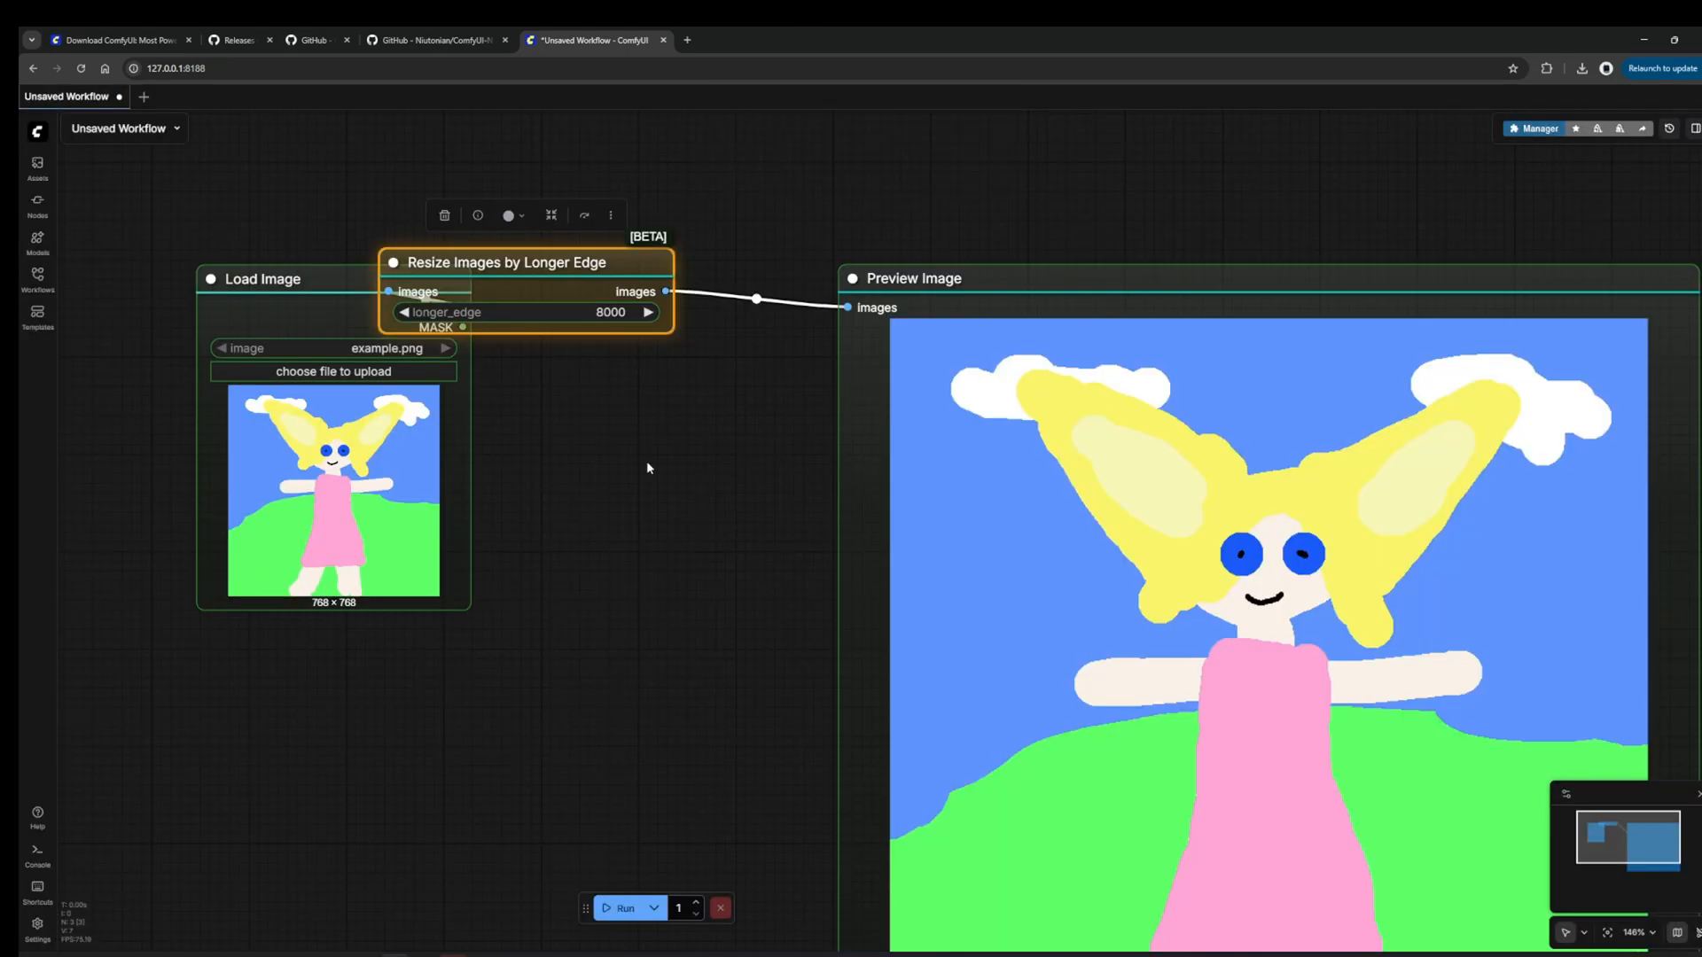
- Move the Resize Images by Longer Edge node back between the Load Image and Preview Image nodes
click(580, 479)
drag(470, 259, 599, 277)
scroll(1030, 226, down, 5)
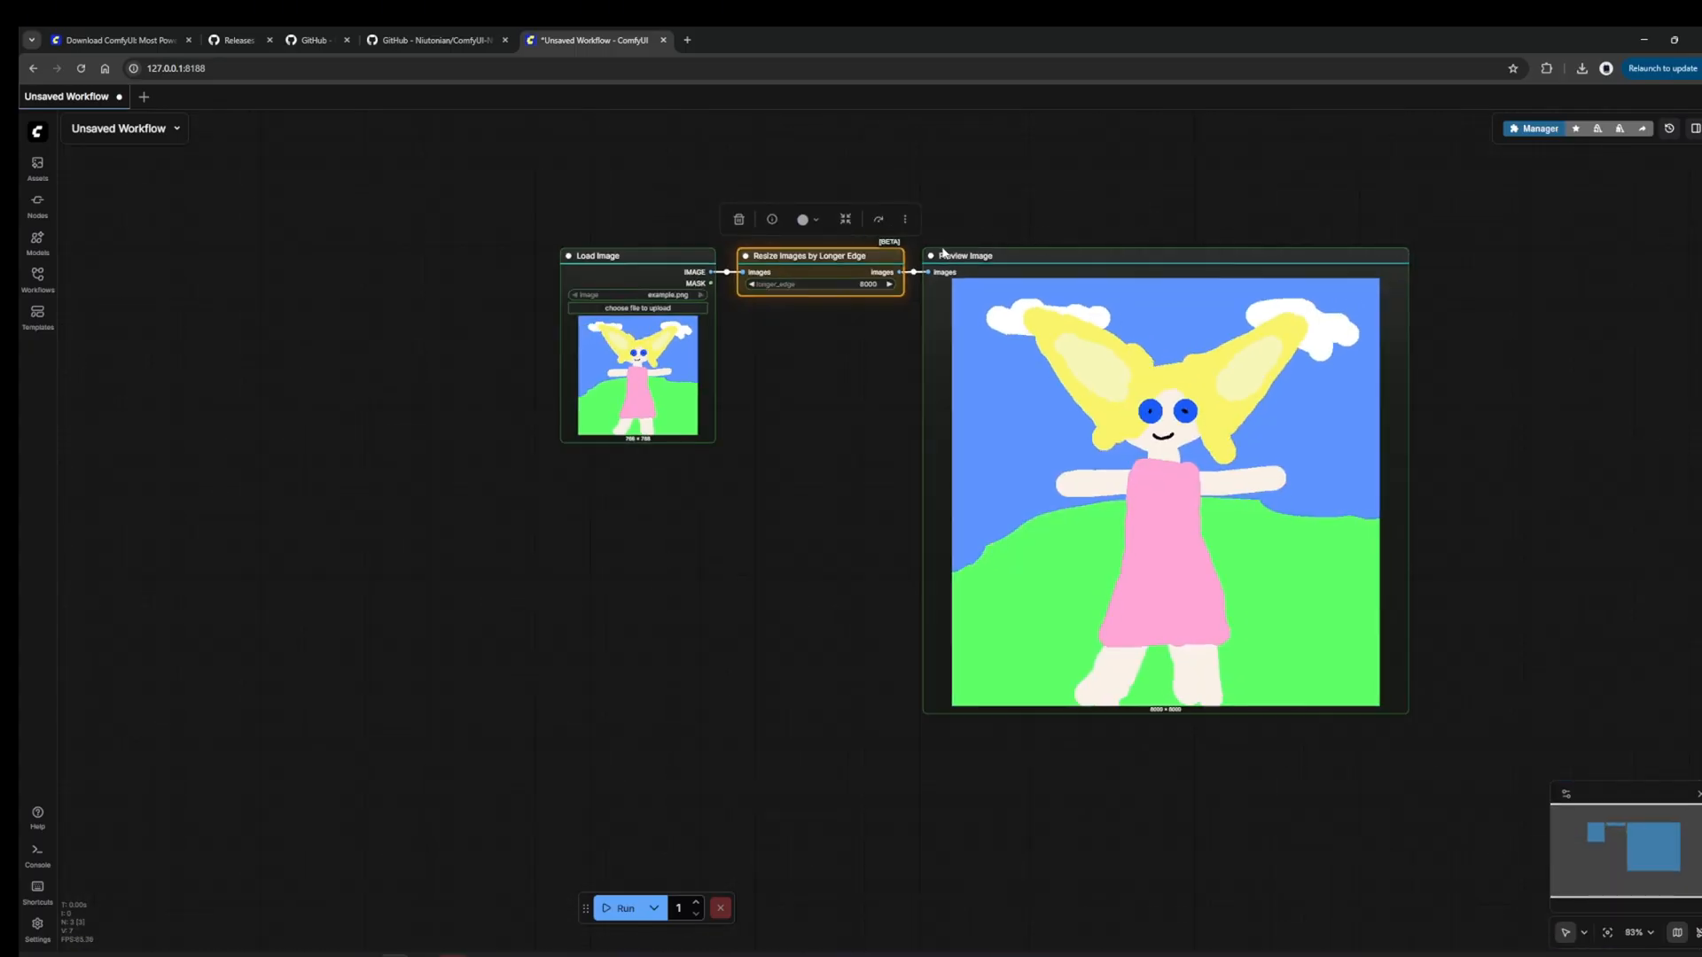
scroll(880, 250, up, 5)
- Overlap the Preview Image and Load Image nodes with Resize Images to inspect the transparency and glow, and spread them apart again
drag(1080, 259, 821, 239)
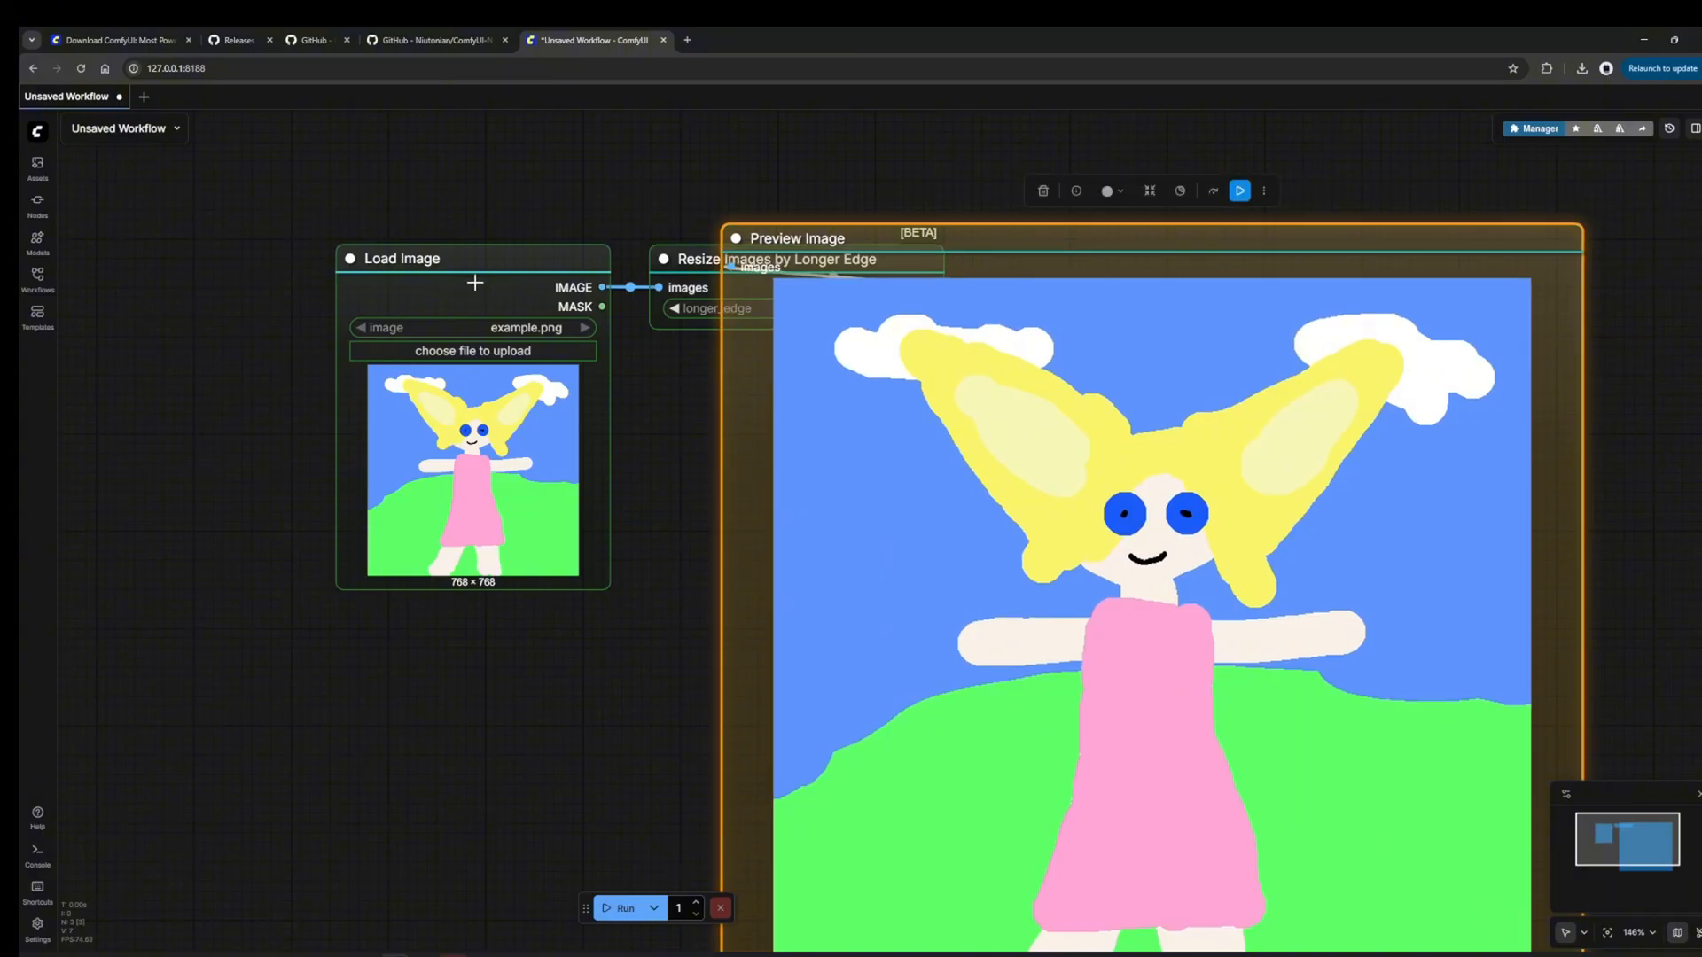
drag(471, 278, 725, 221)
drag(997, 240, 1157, 226)
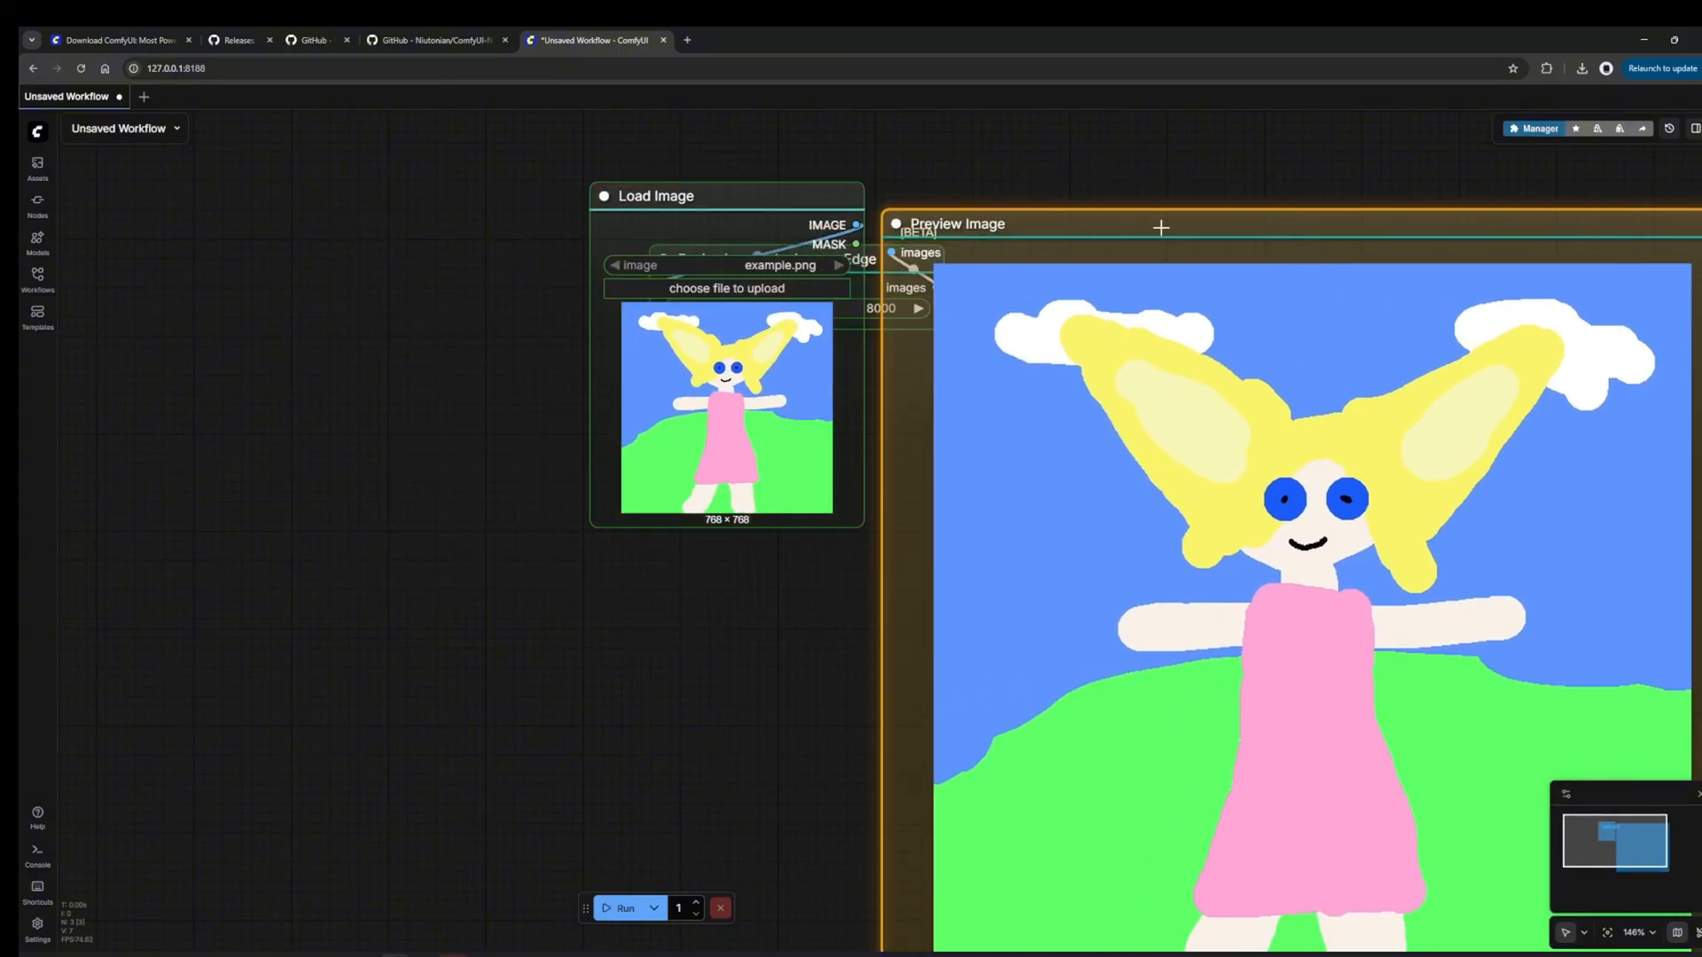
drag(719, 202, 453, 278)
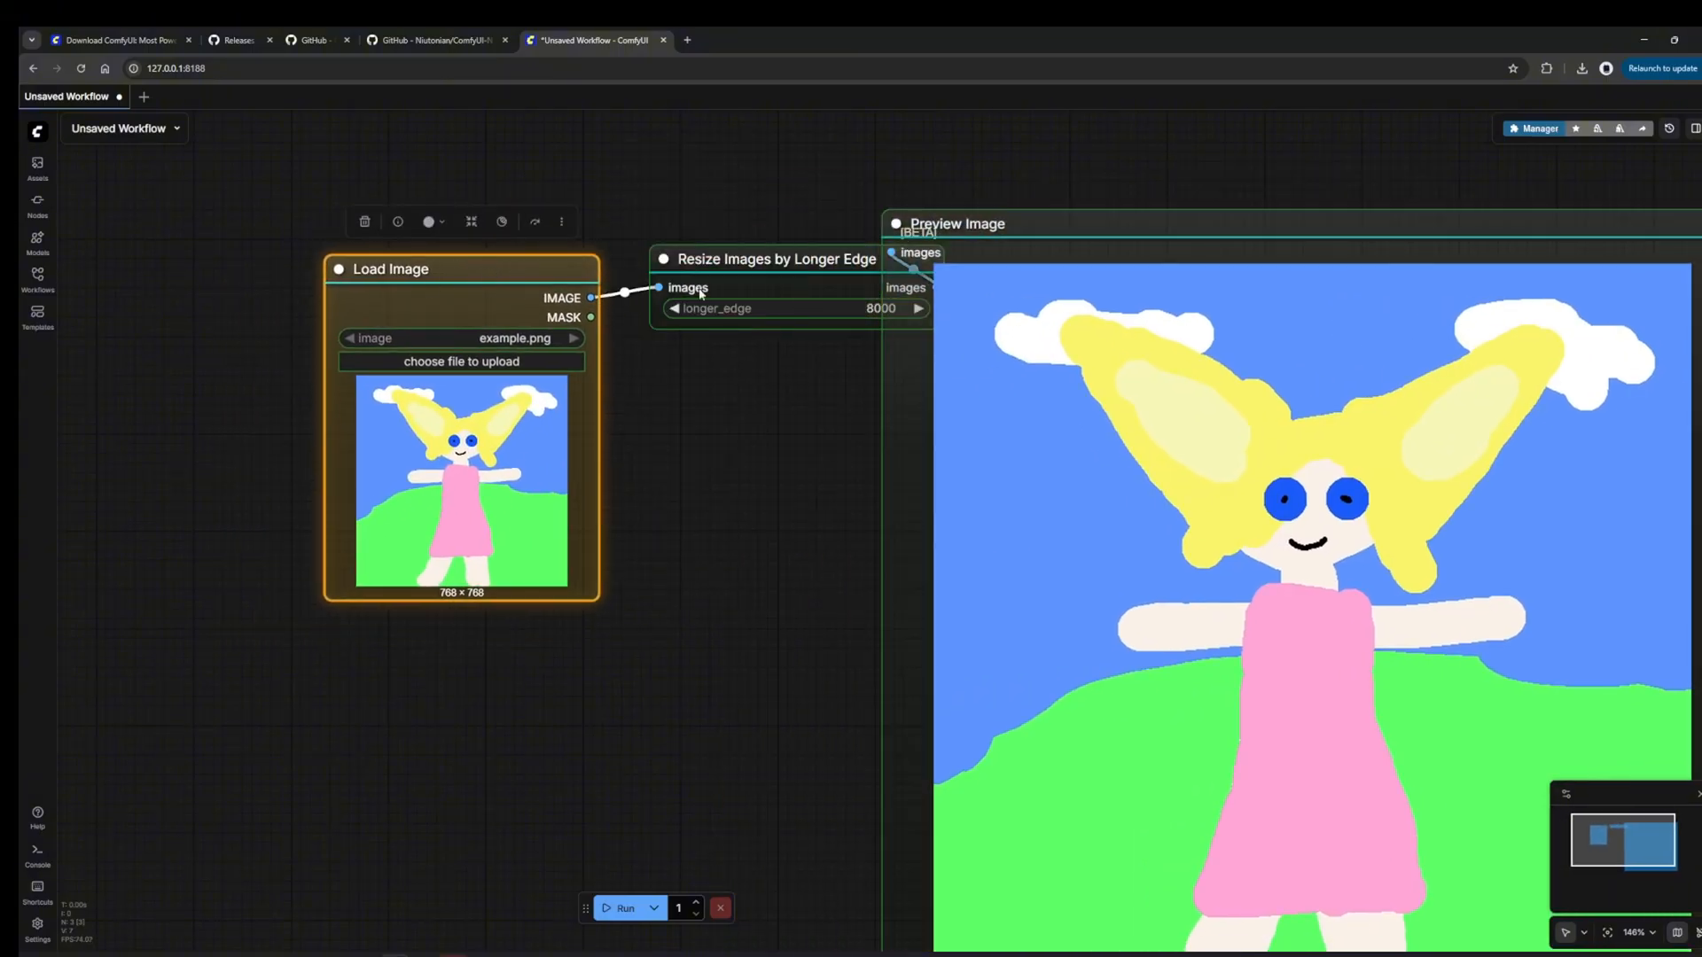
drag(977, 225, 1073, 266)
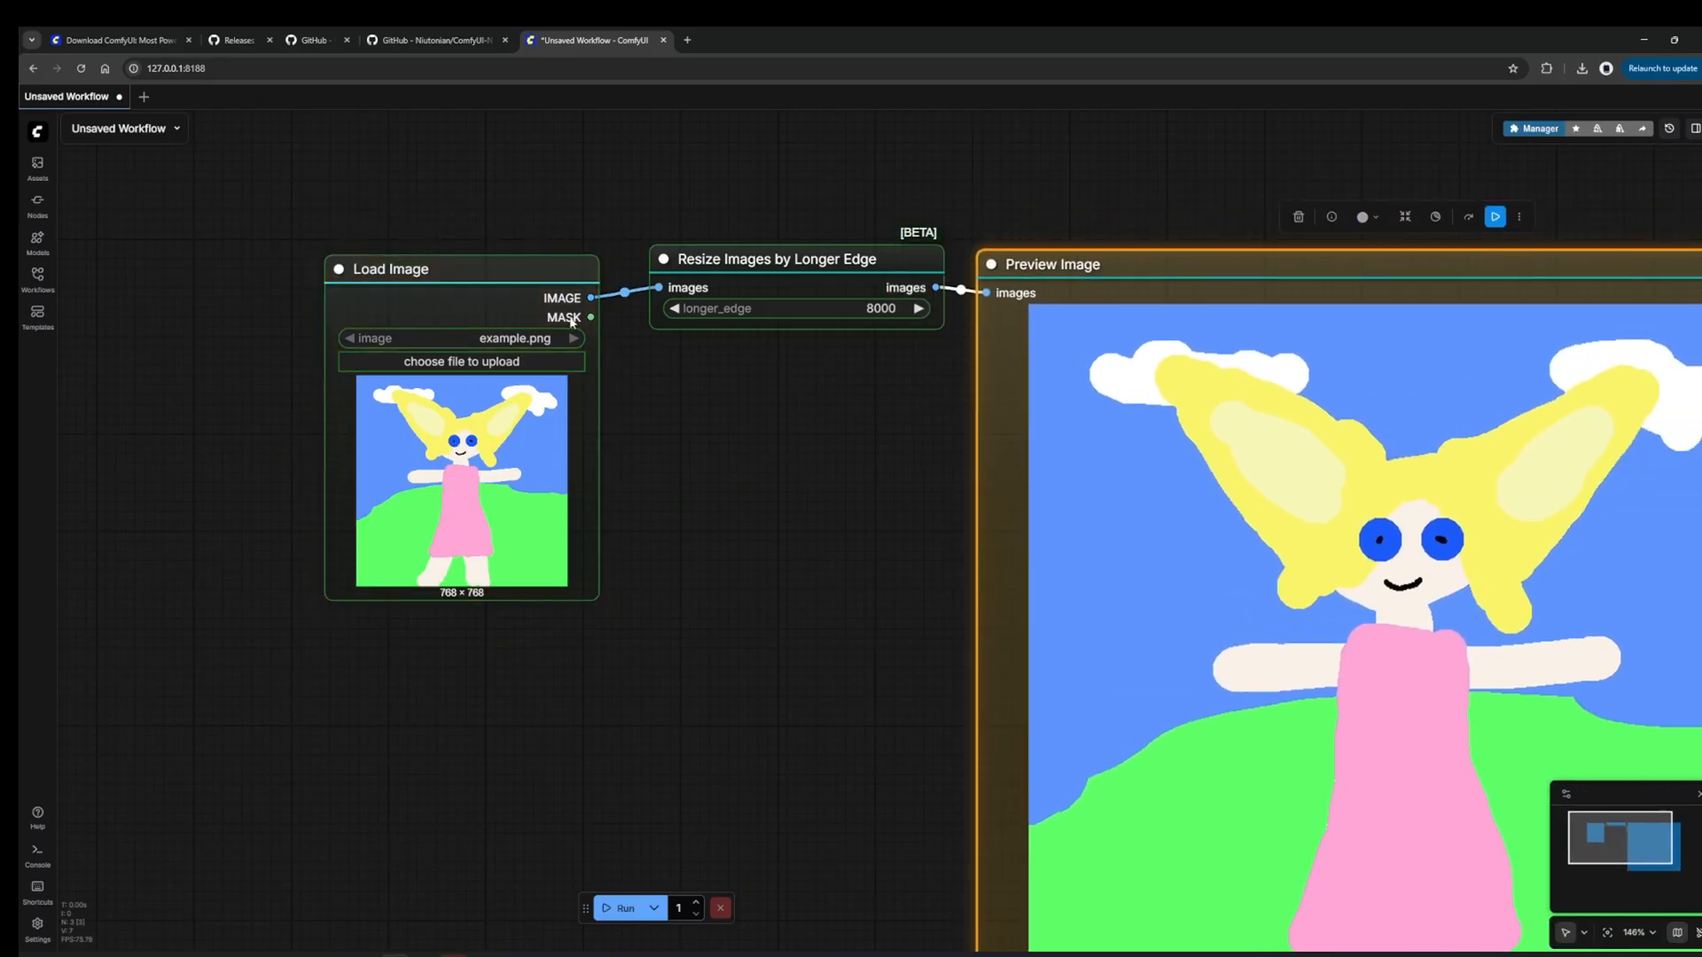
- Collapse the Load Image, Resize Images by Longer Edge and Preview Image nodes, and expand all three again
click(336, 268)
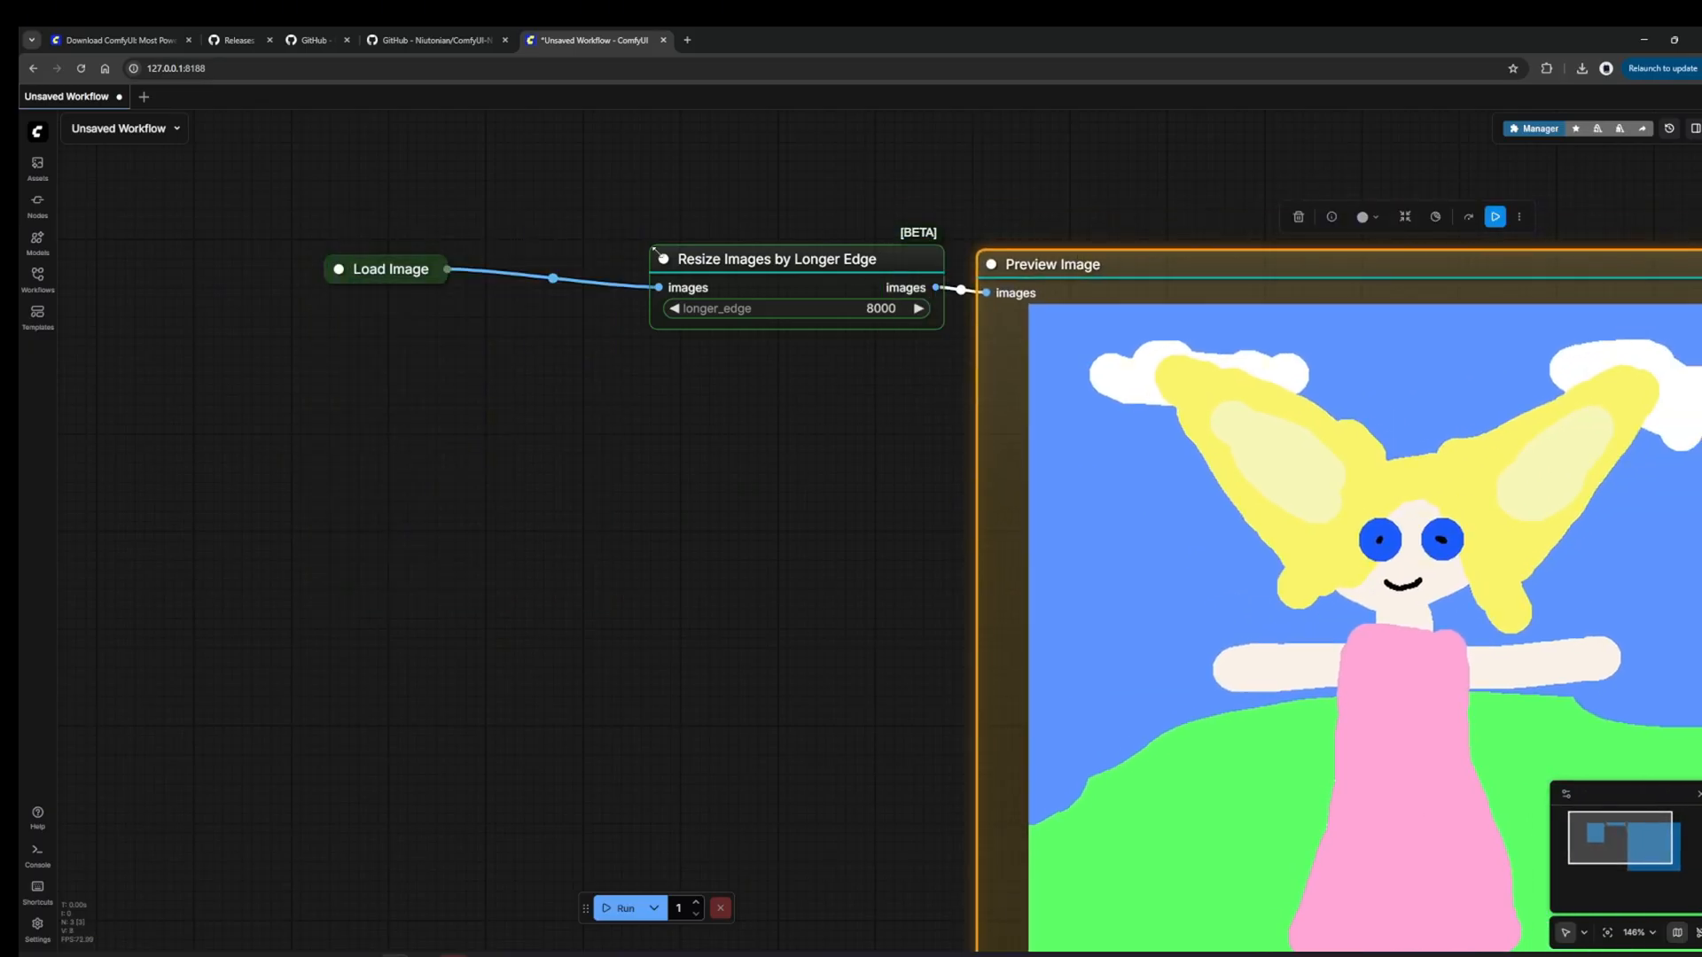
click(663, 259)
click(992, 264)
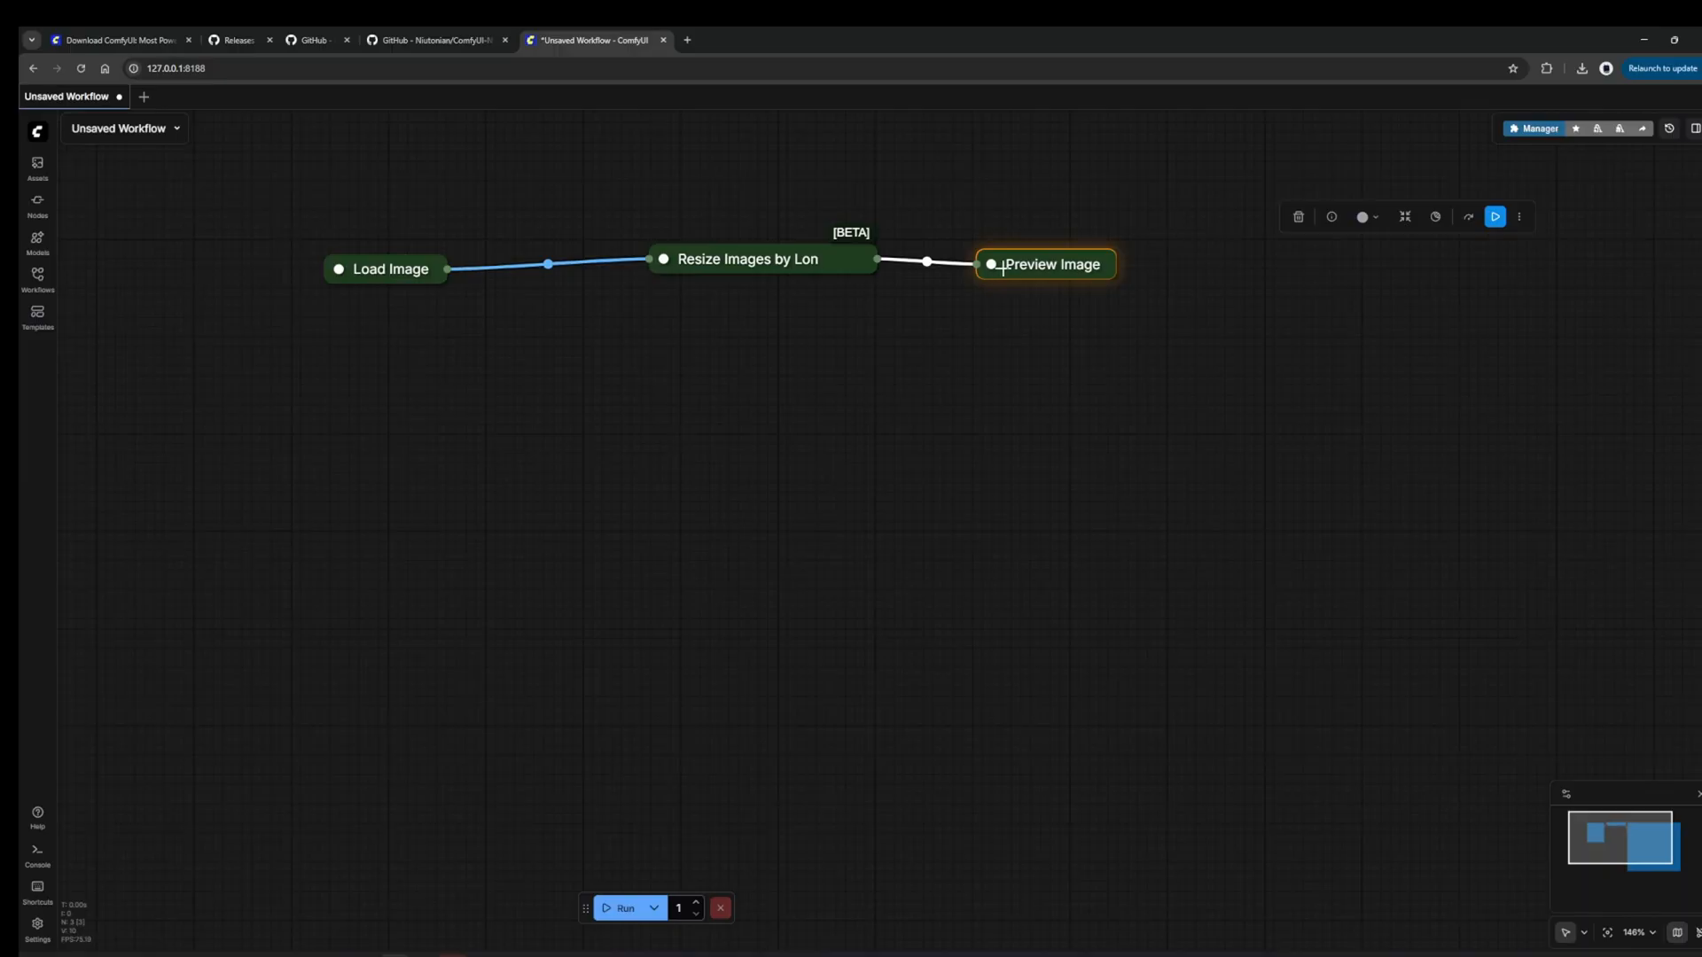
click(991, 264)
click(662, 259)
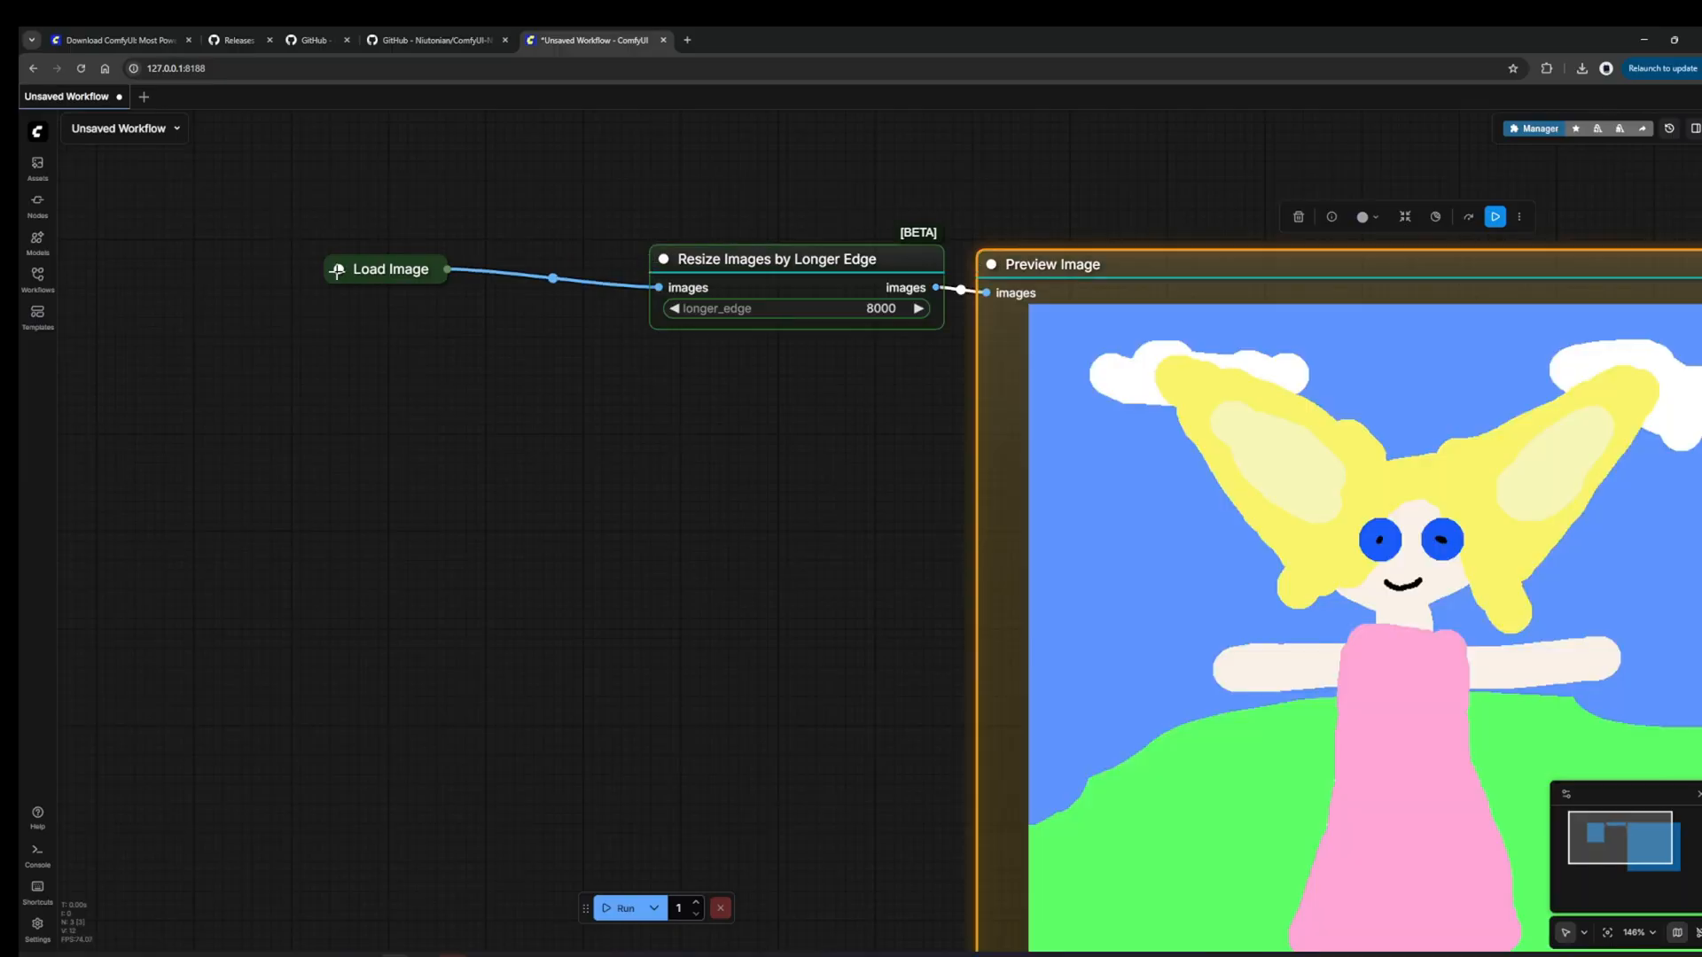
click(337, 270)
- Move the Load Image node slightly up and closer to the Resize Images by Longer Edge node, and clear the selection
drag(430, 269, 454, 256)
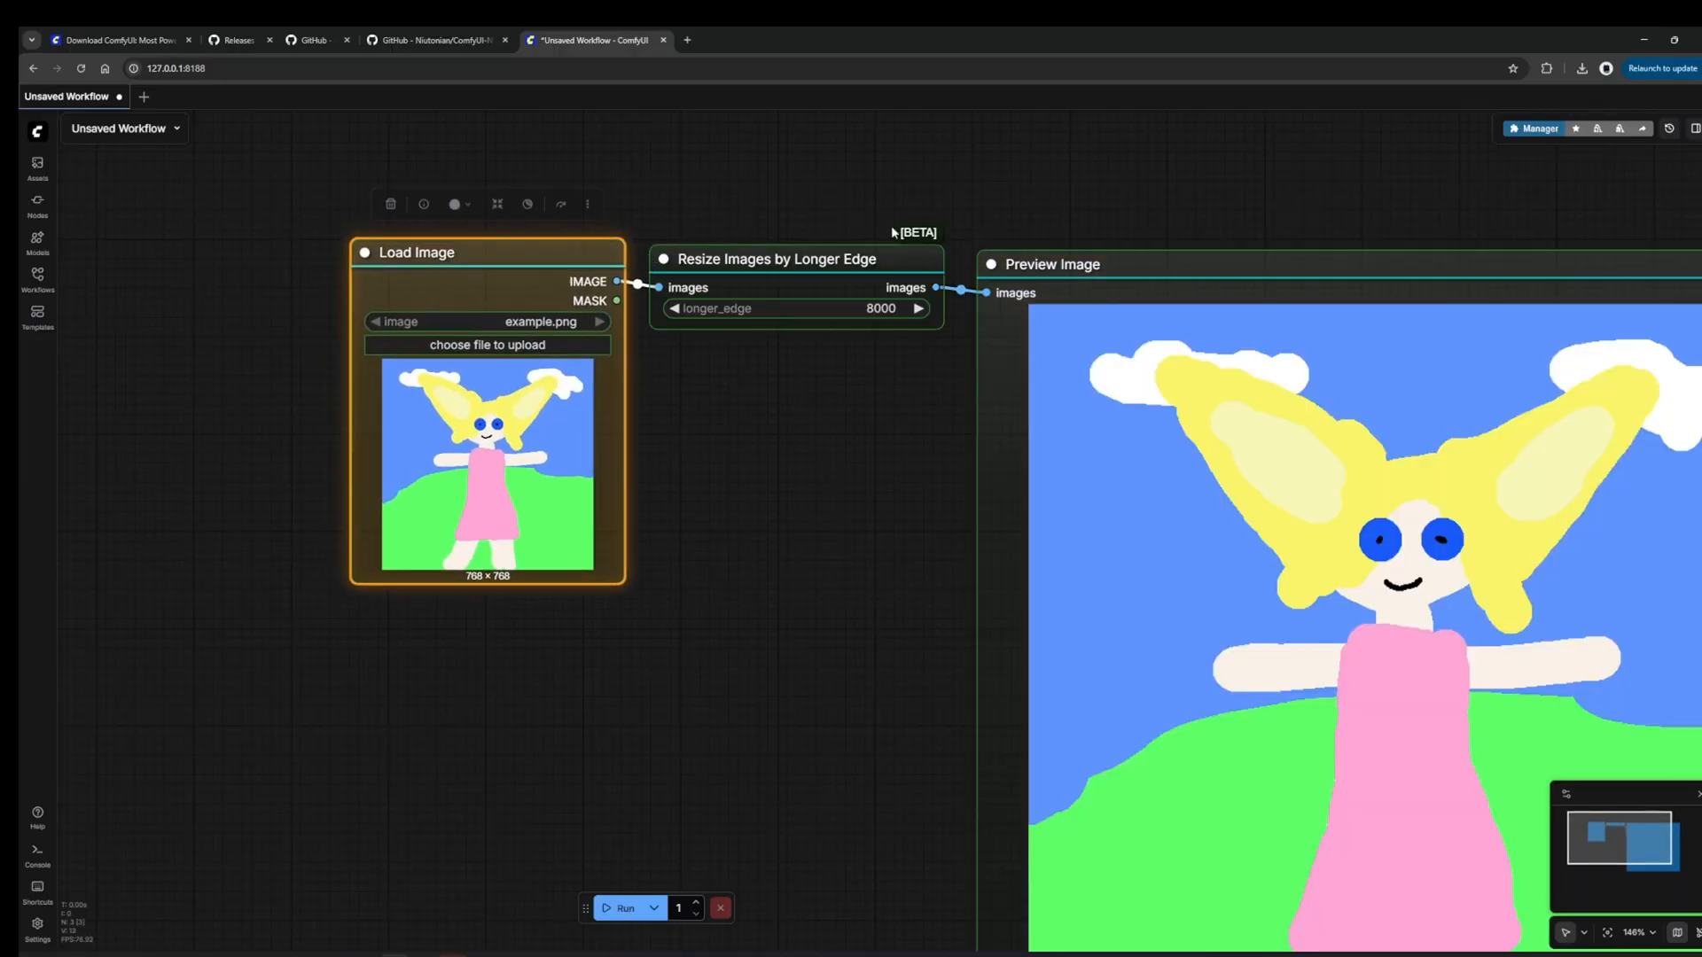
click(1028, 254)
scroll(714, 416, down, 5)
click(656, 427)
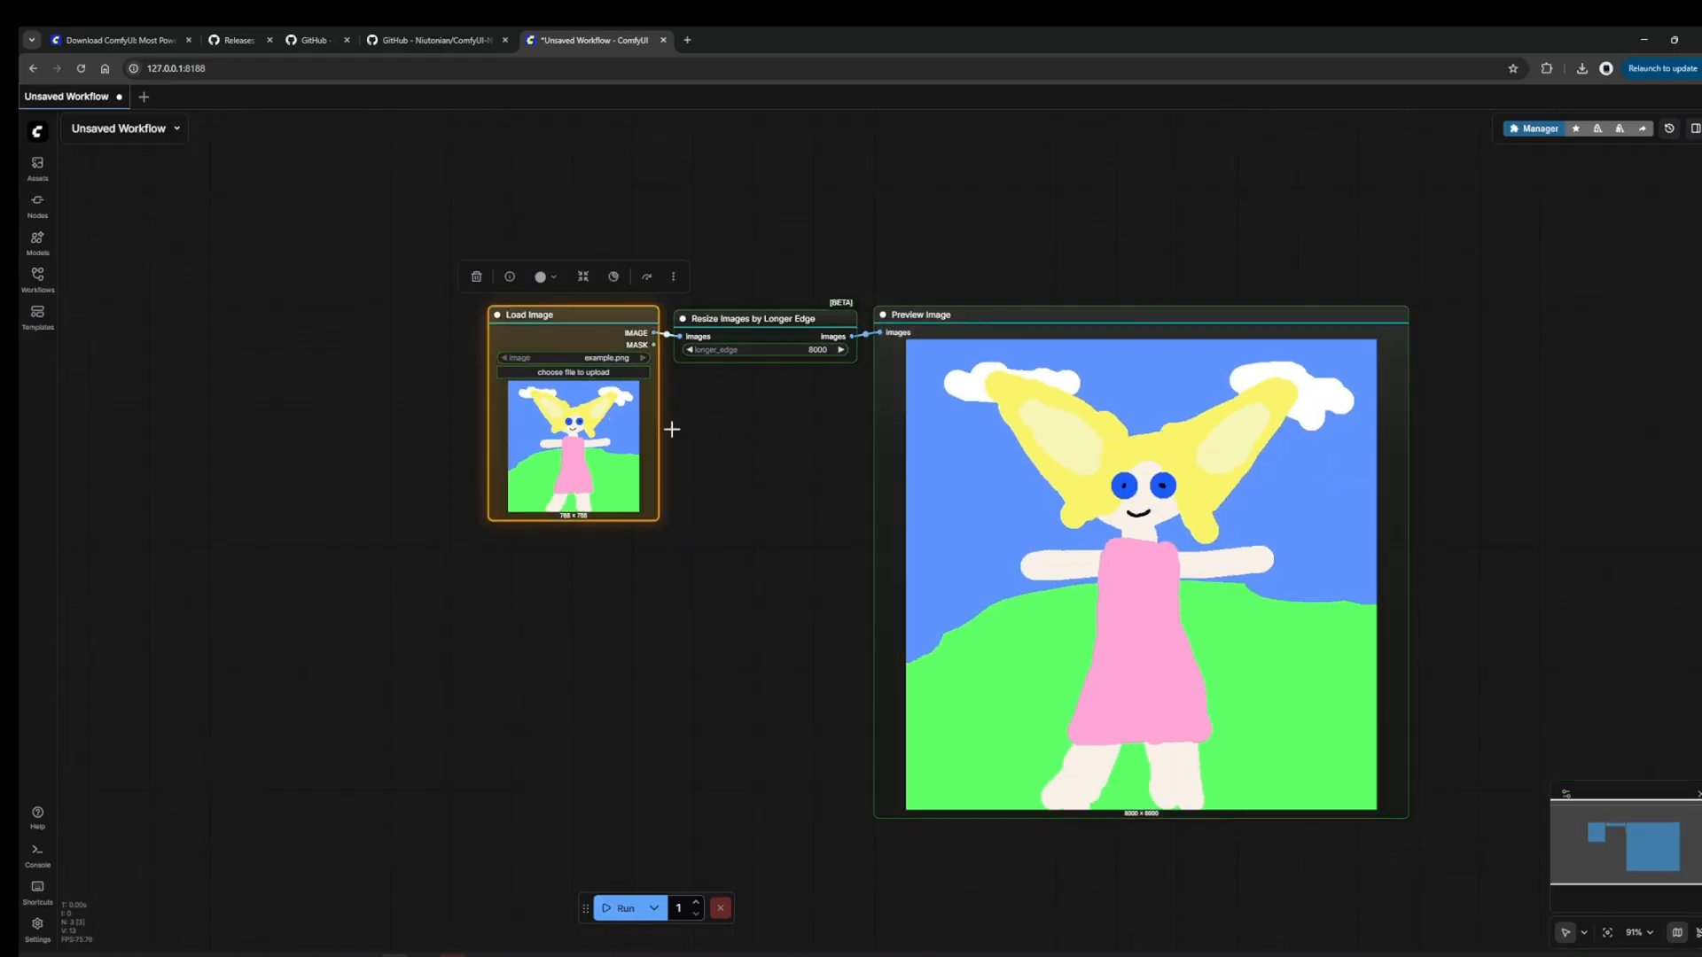
click(836, 436)
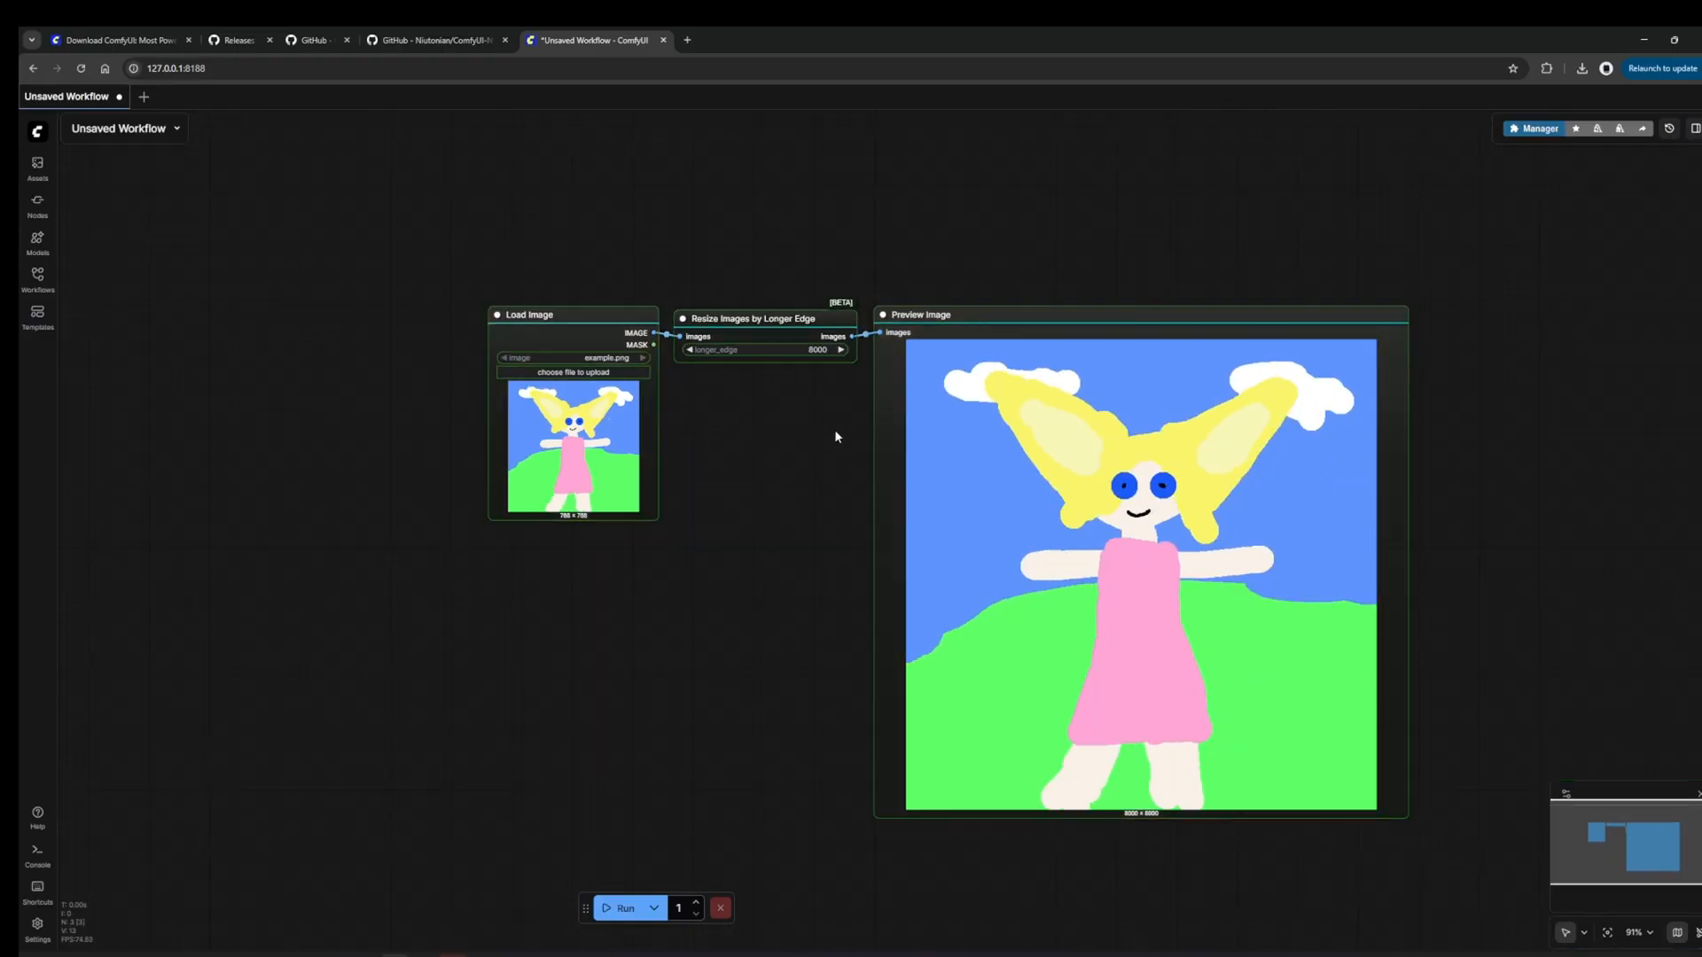
- Load the PNG of the blue lamp-headed figure into the Load Image node and run the workflow
click(627, 908)
click(588, 372)
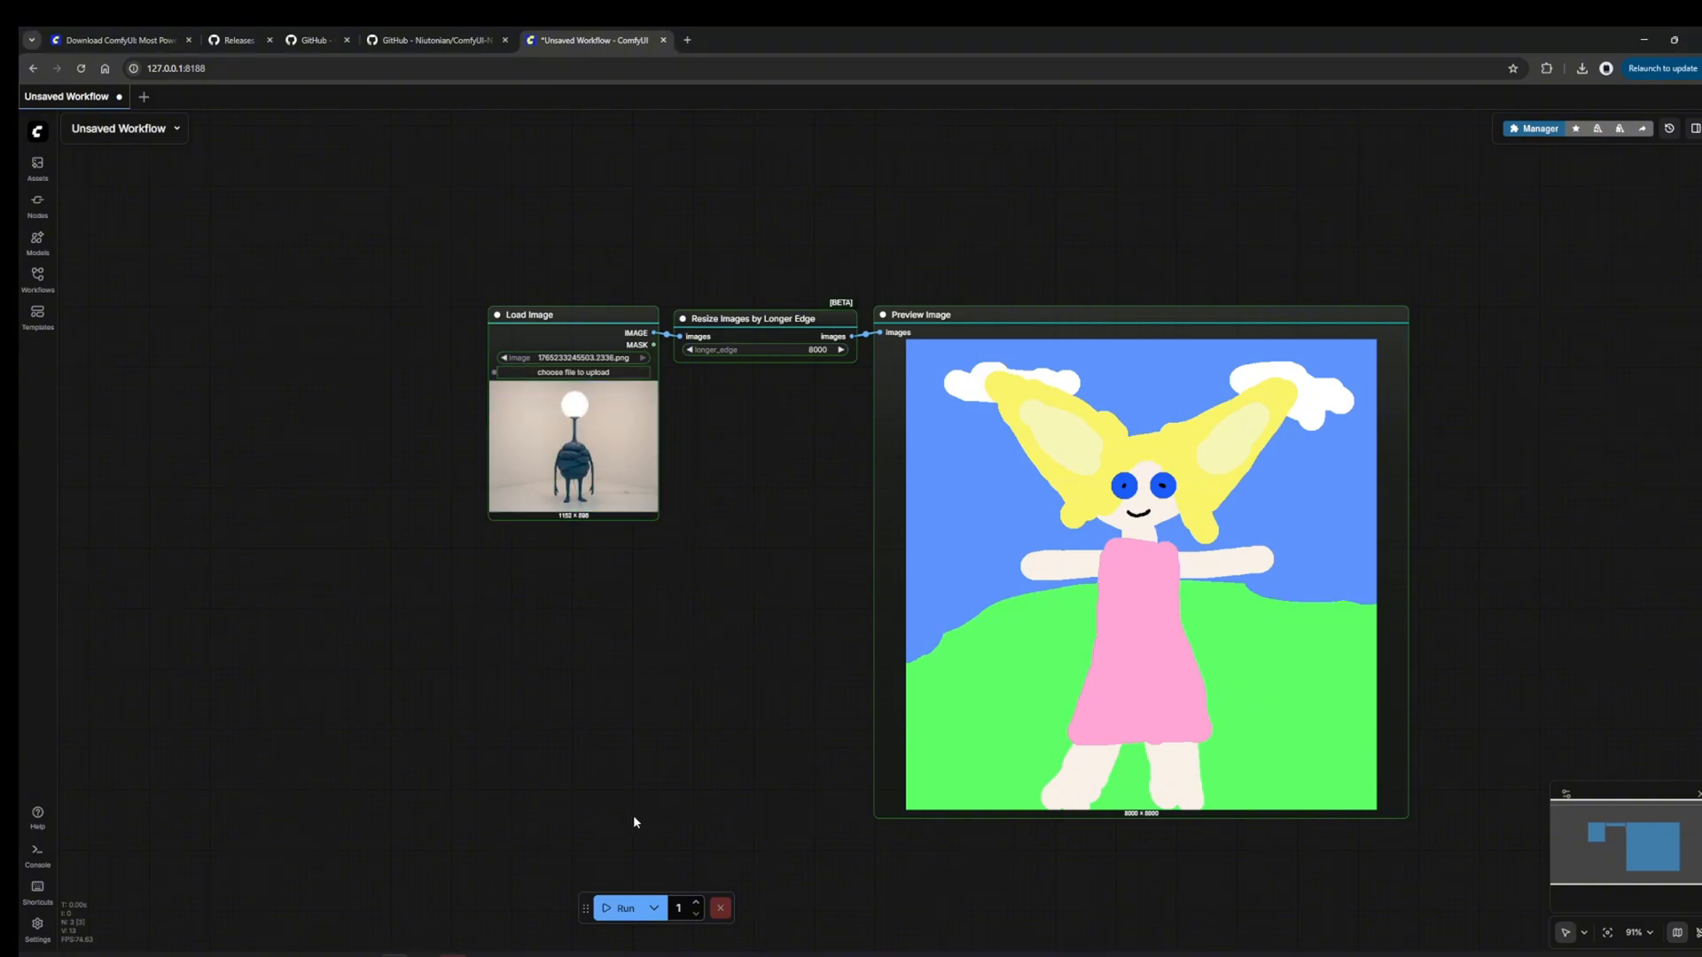
click(603, 925)
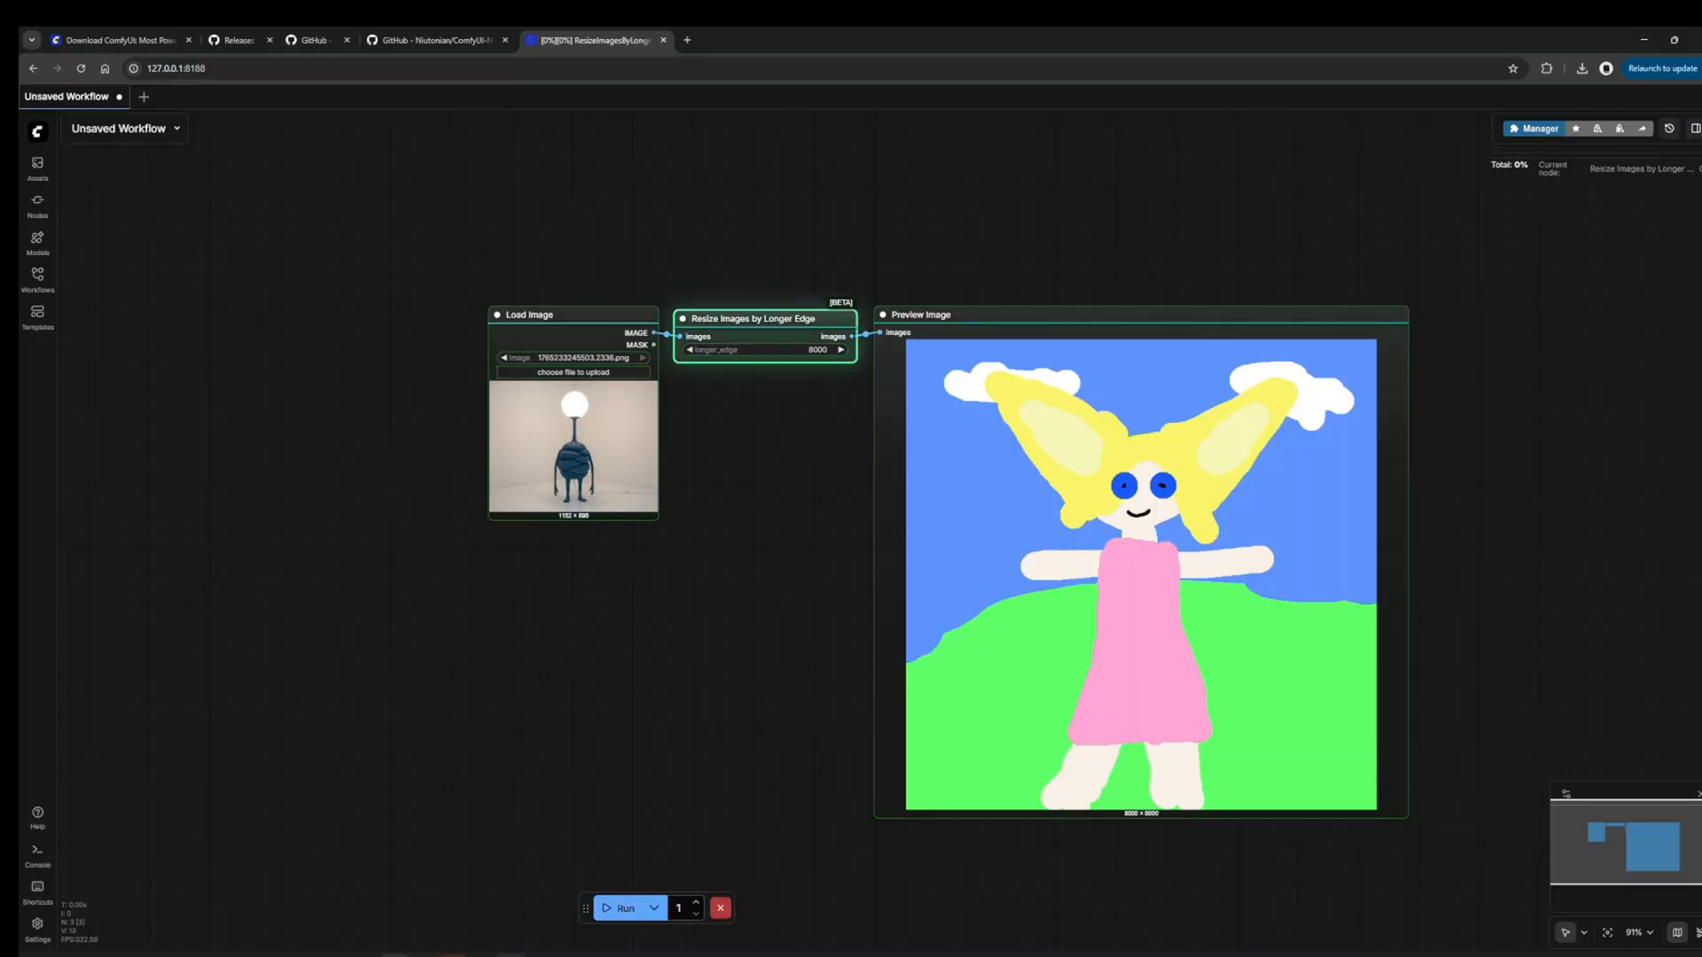
mouse_move(511, 953)
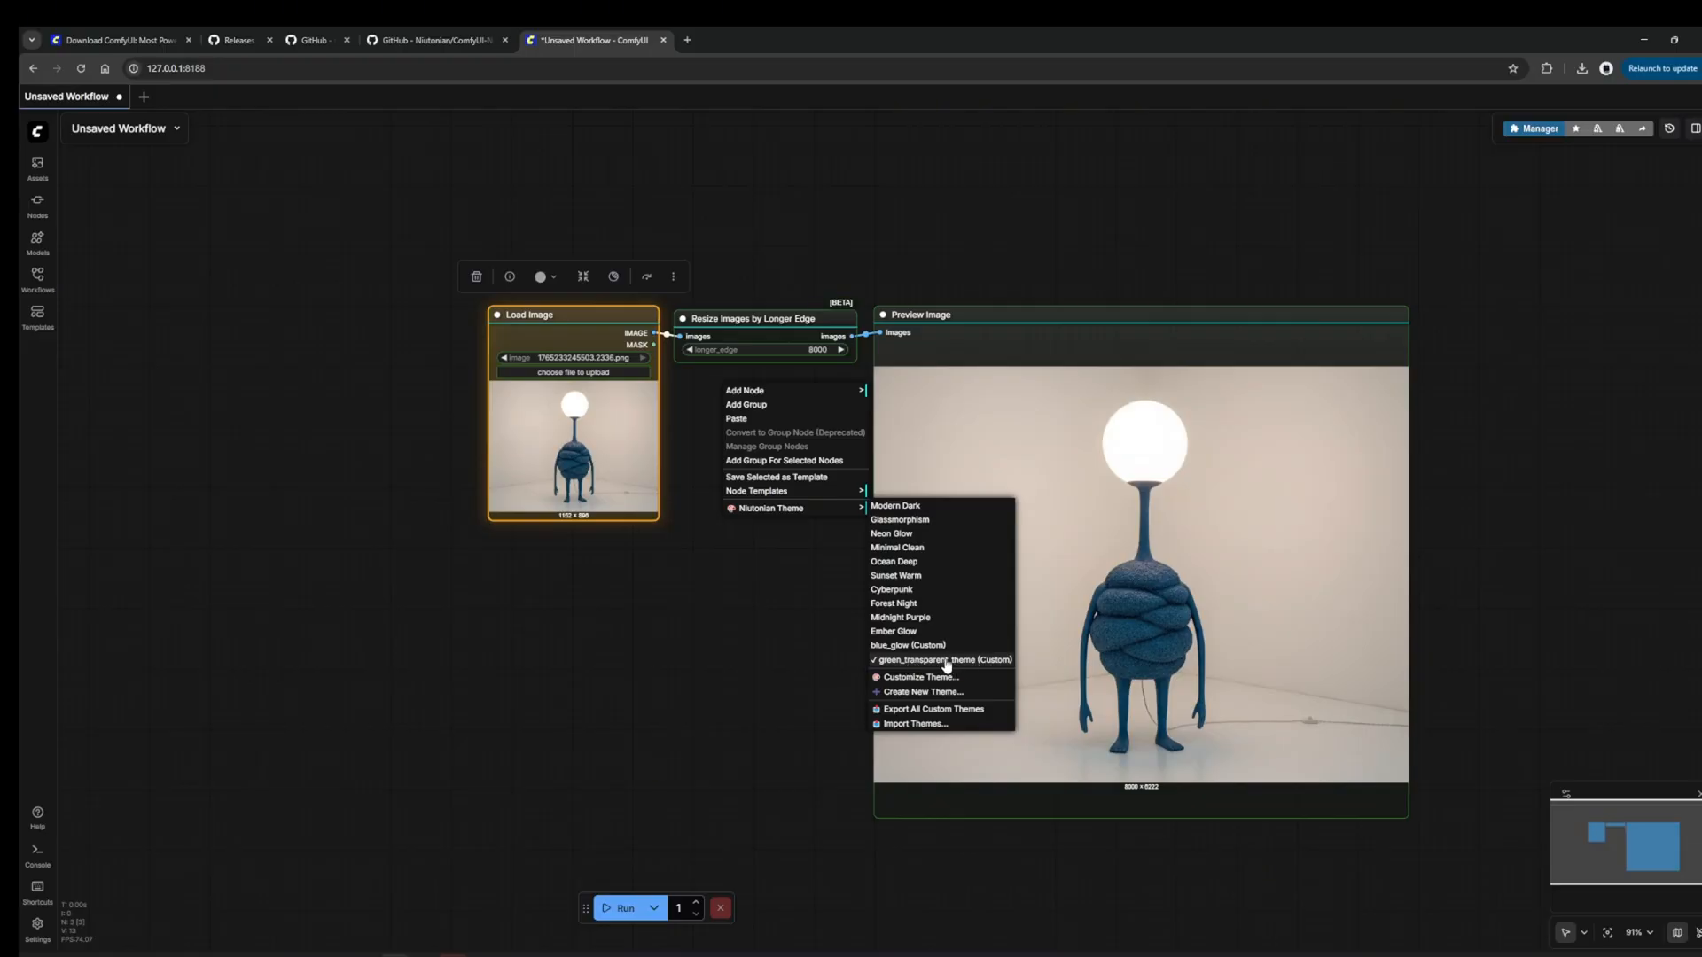
- Apply the custom blue_glow theme and select the Load Image and Preview Image nodes to check its look
click(913, 645)
click(964, 336)
click(538, 335)
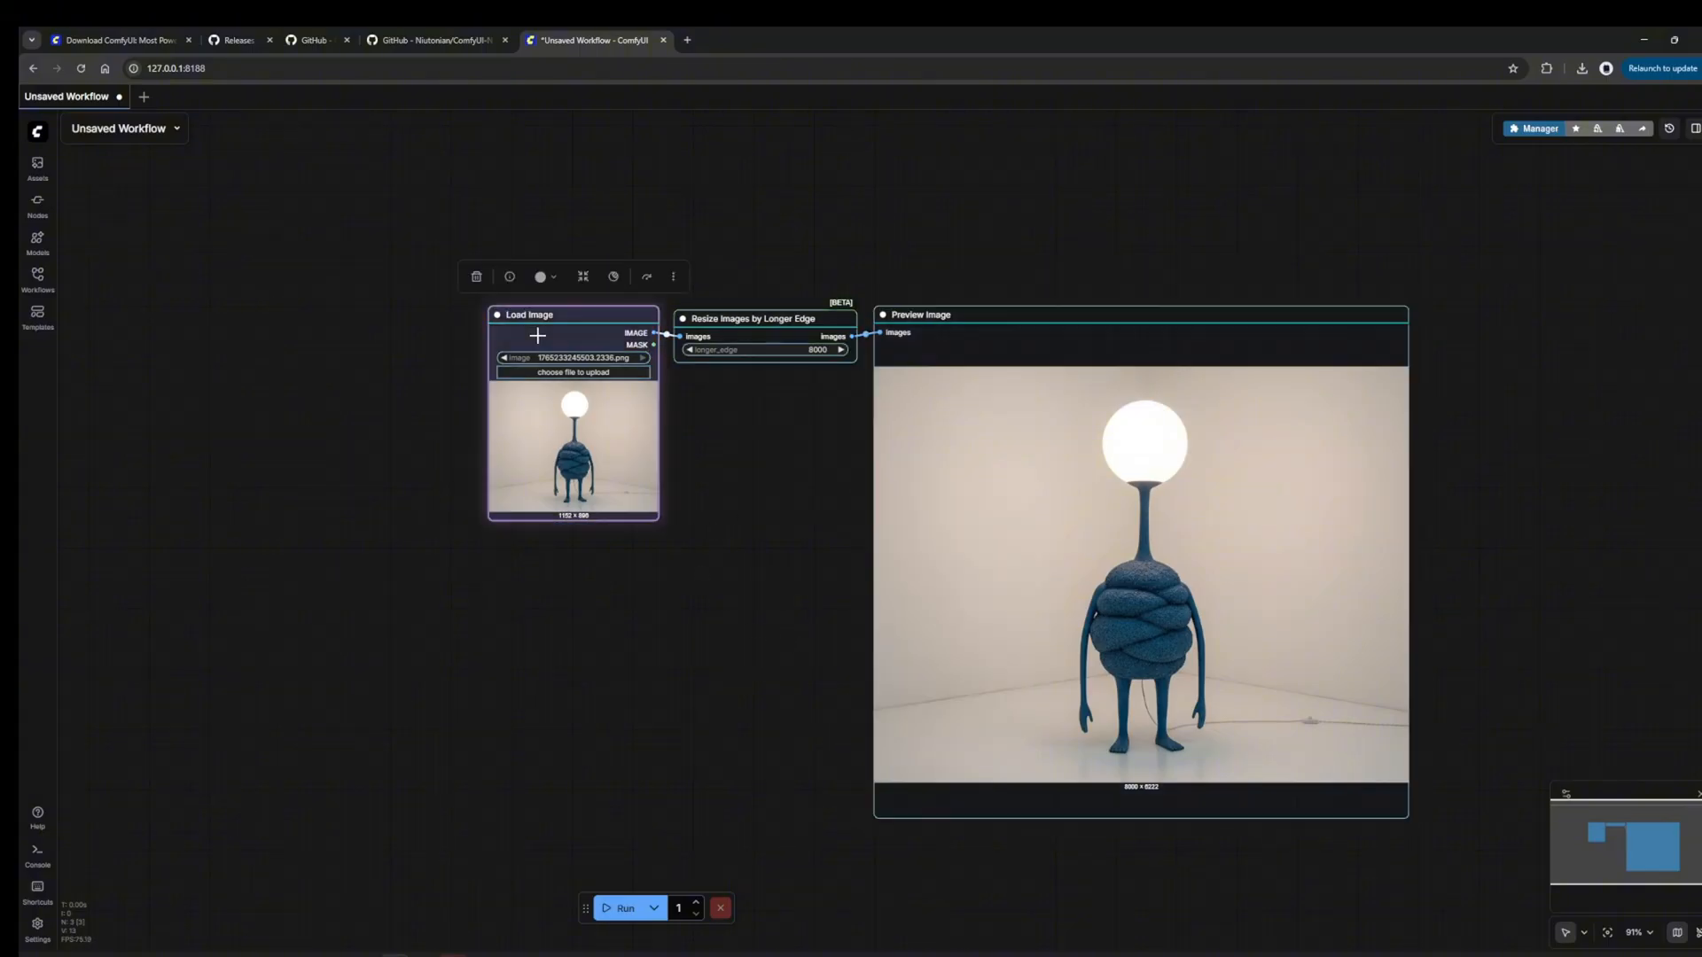
click(969, 328)
- Open the blue_glow theme in the Theme Customizer and start exporting it
right_click(728, 426)
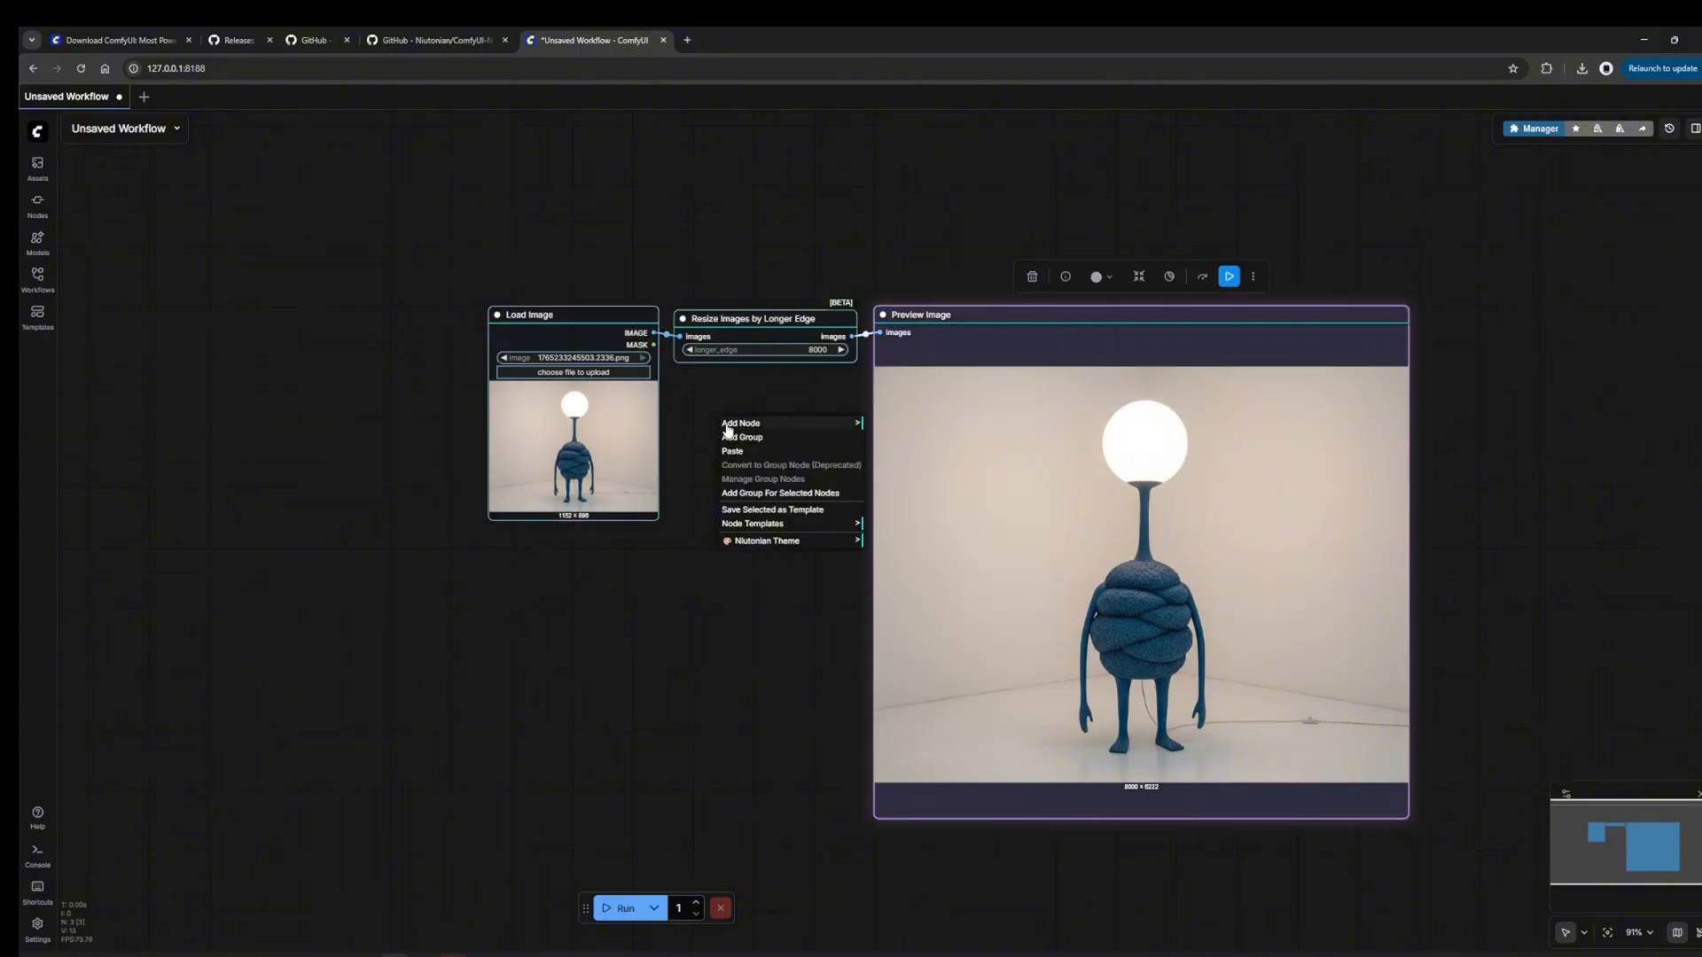
click(784, 542)
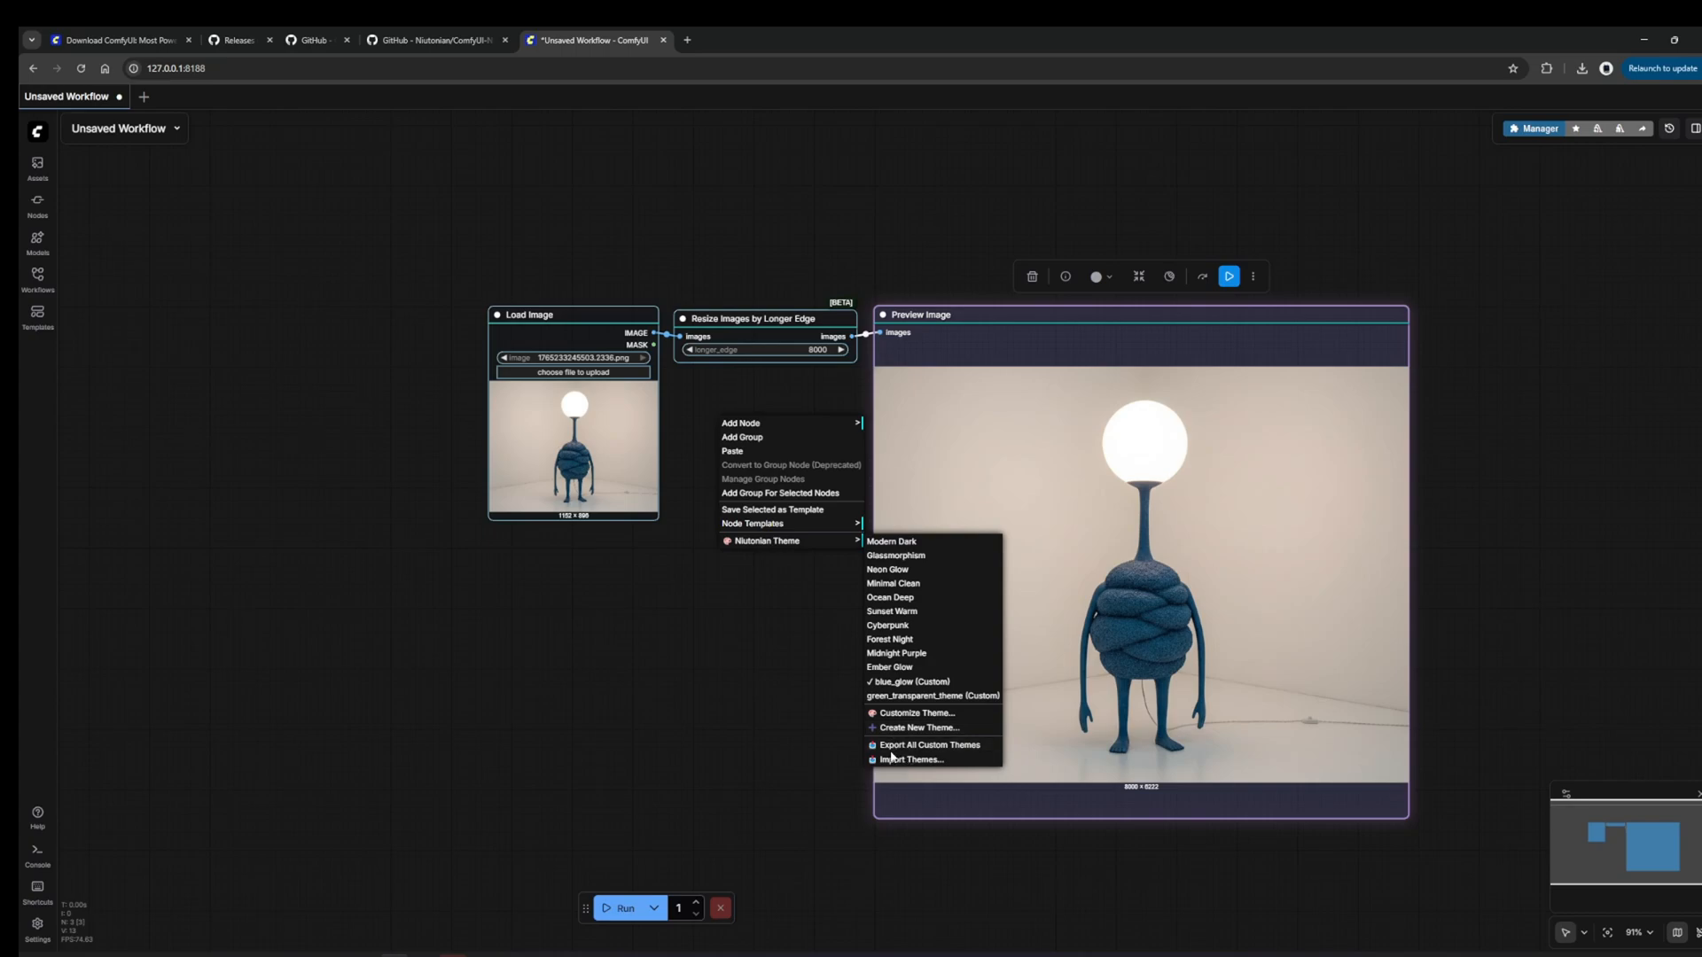
click(882, 714)
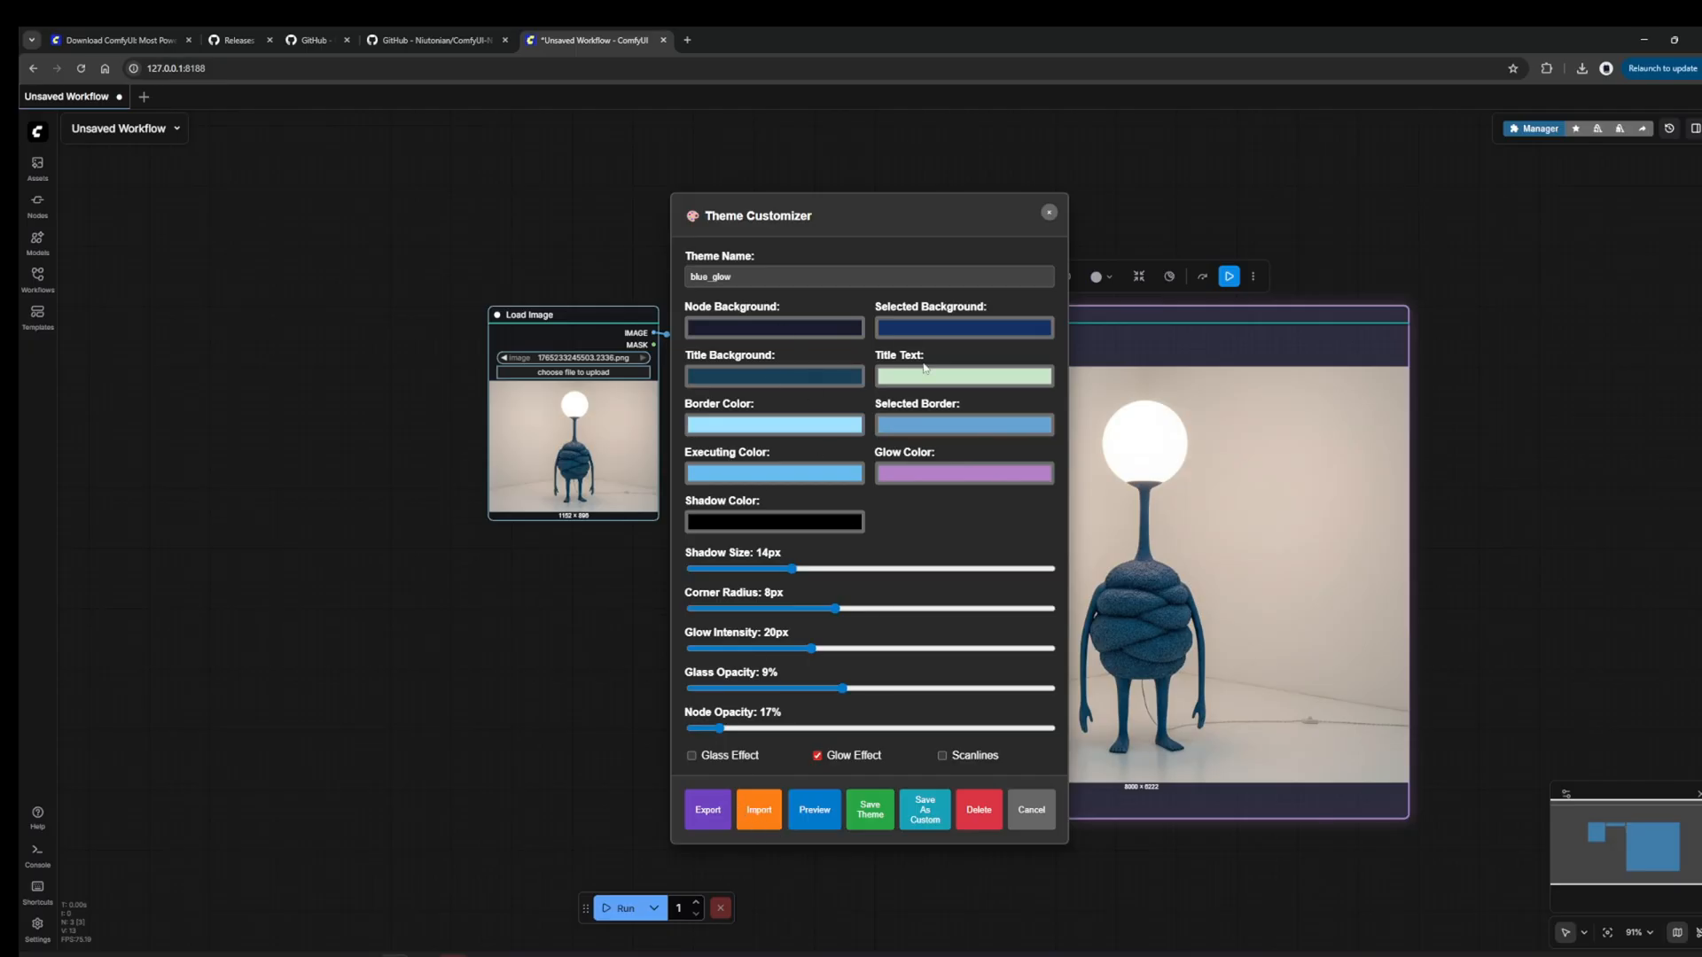
click(713, 813)
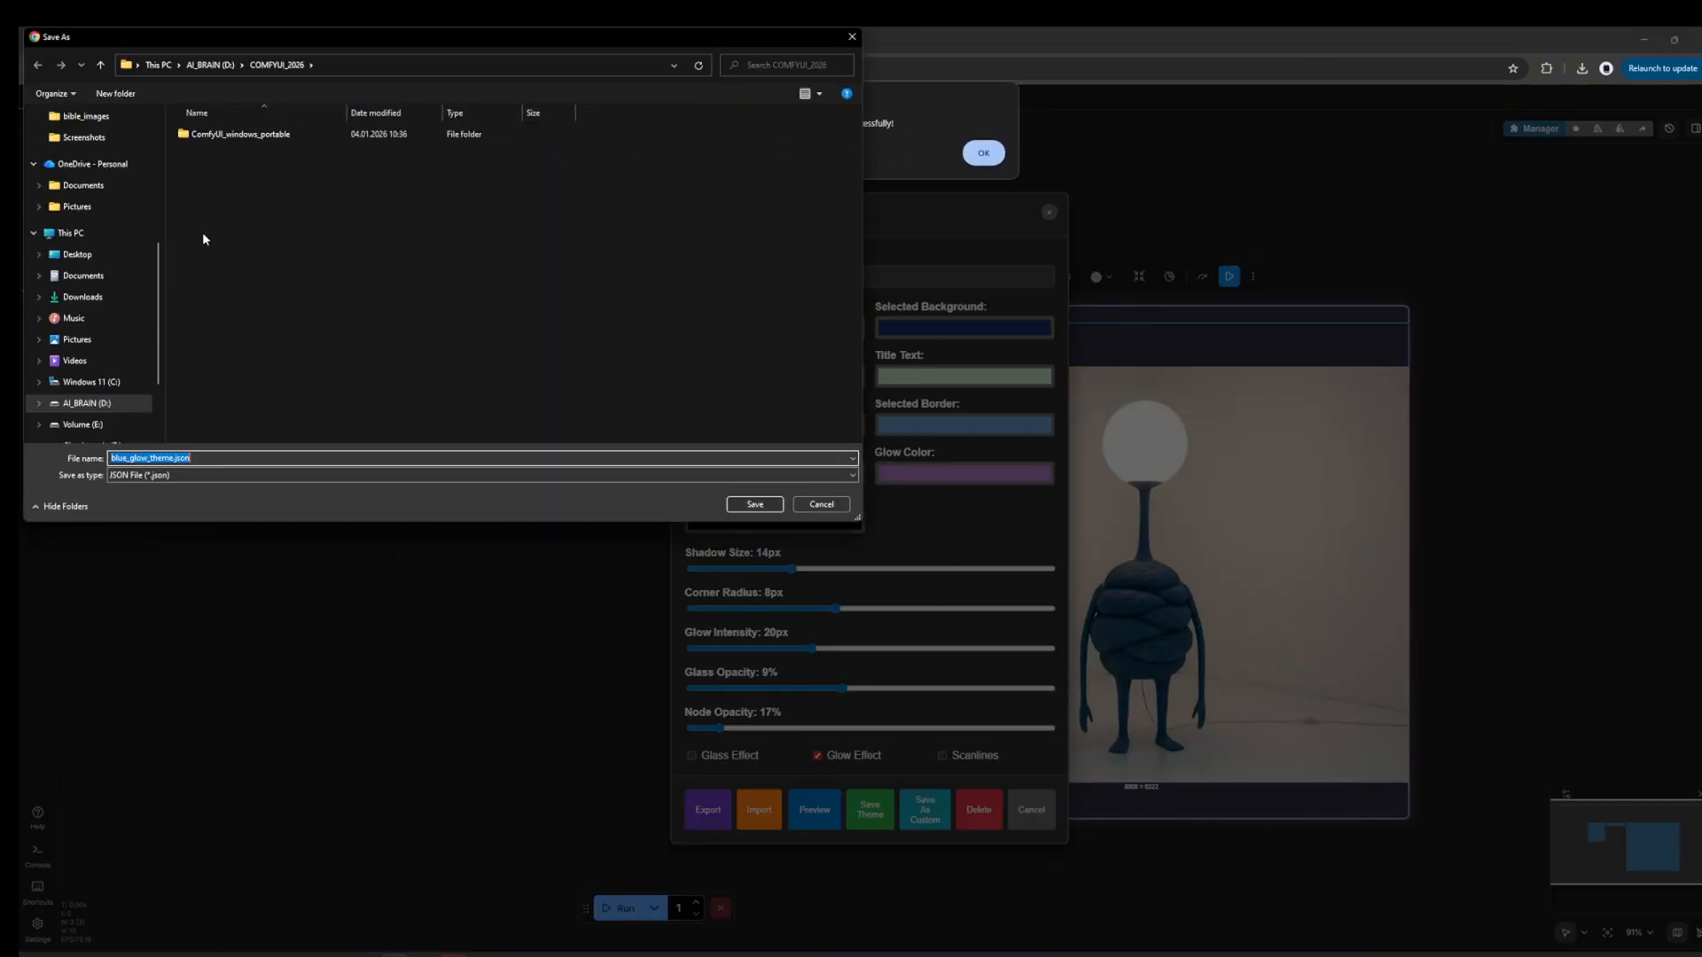
- Create a folder named theme inside COMFYUI_2026 and save the exported blue_glow_theme.json in it
click(665, 435)
key(ctrl+shift+n)
text(theme)
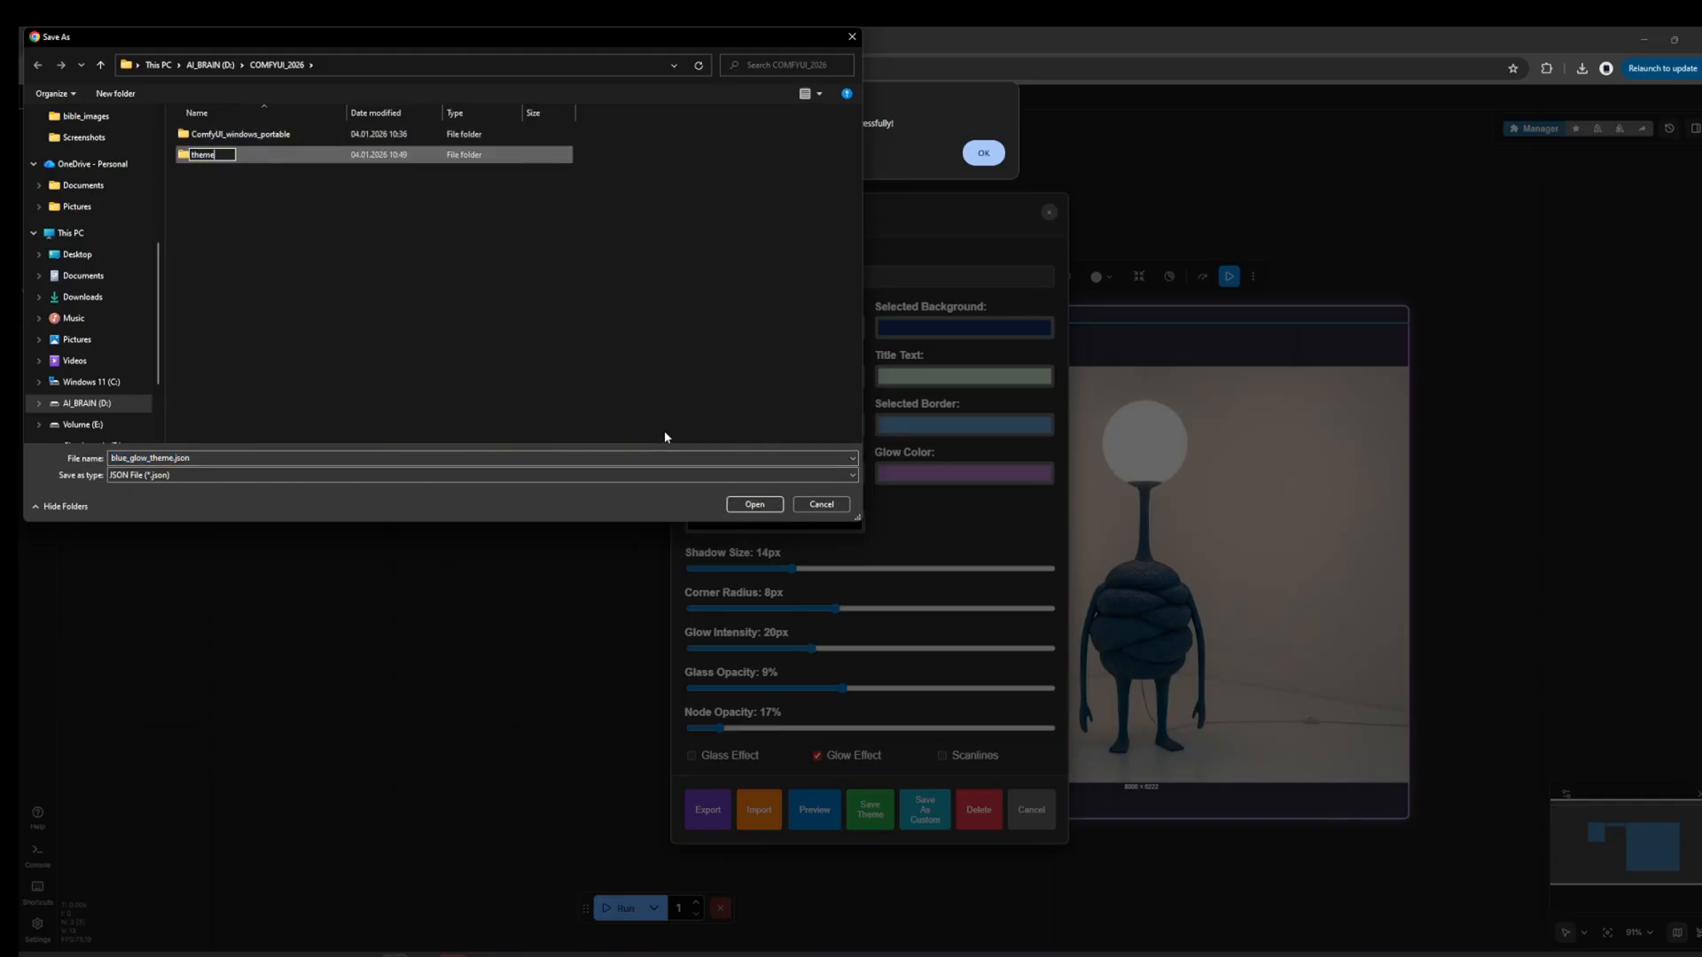
key(Return)
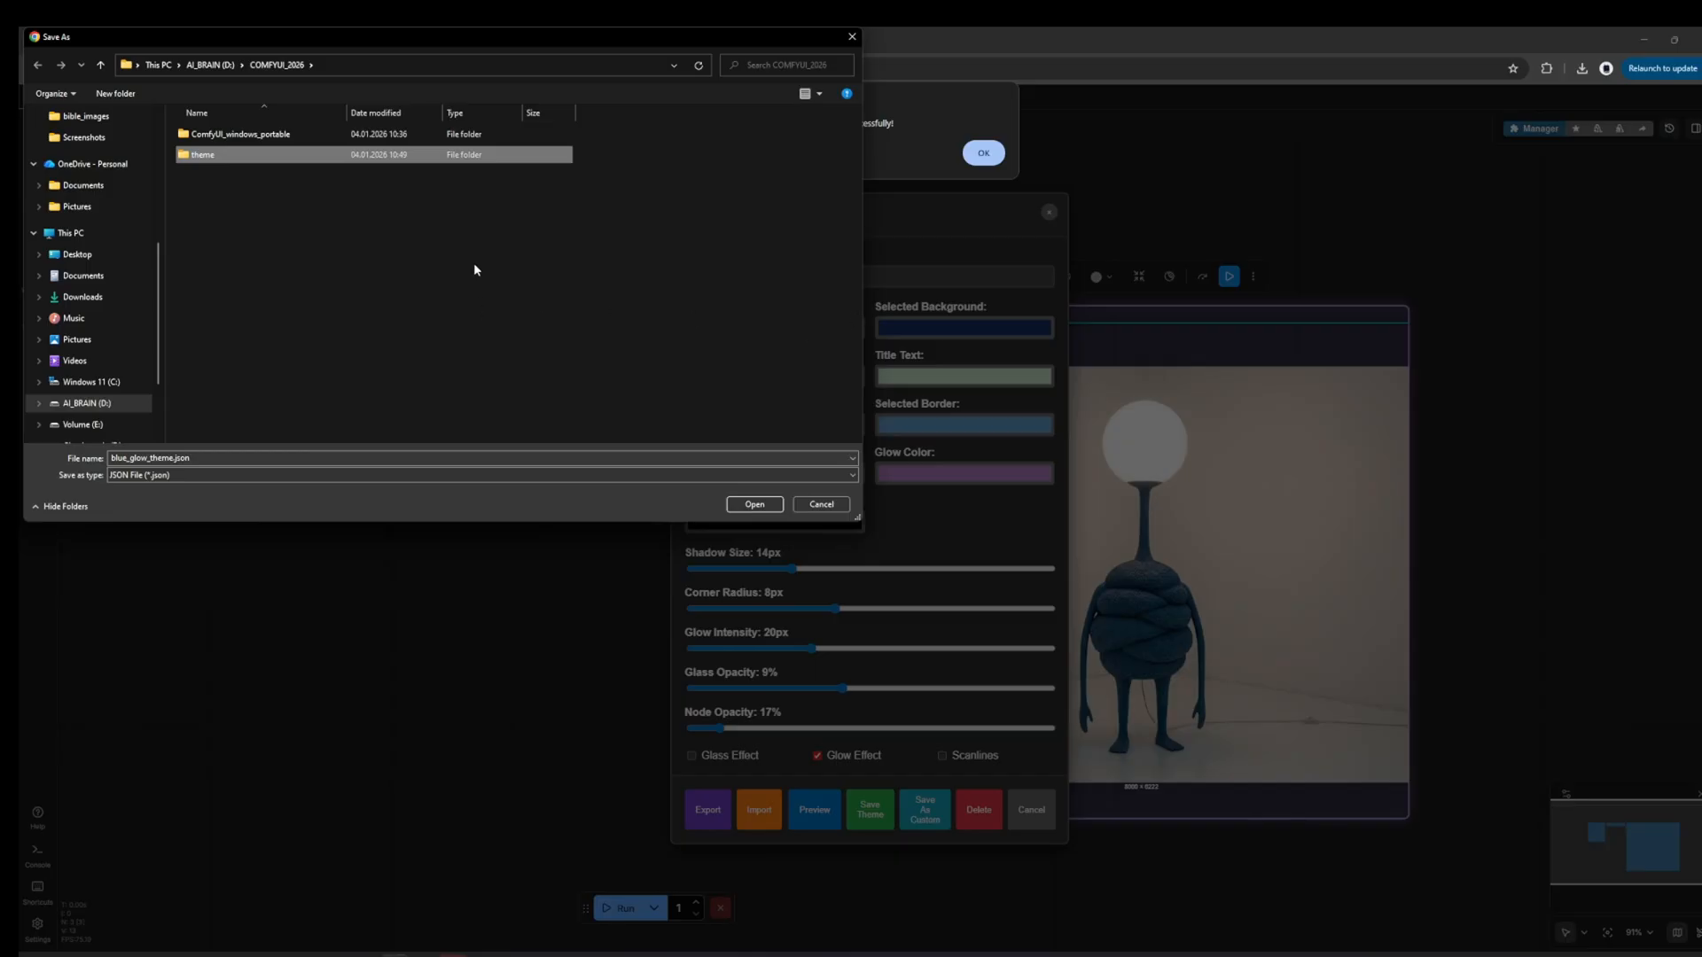
double_click(232, 157)
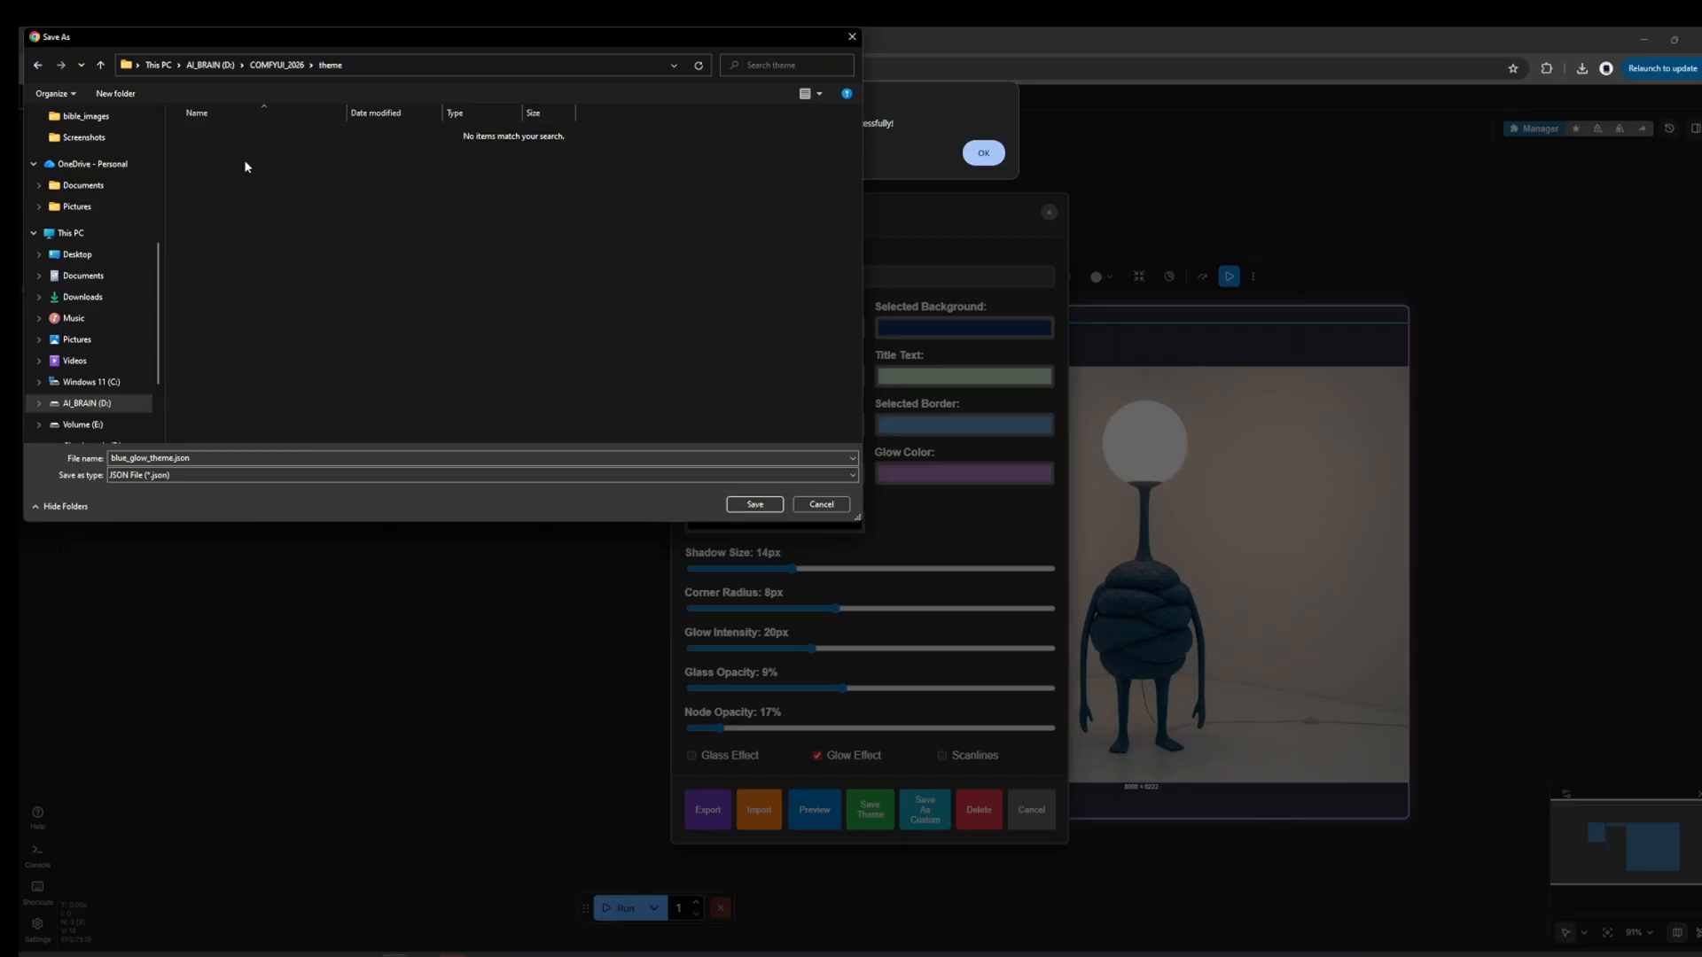
click(752, 509)
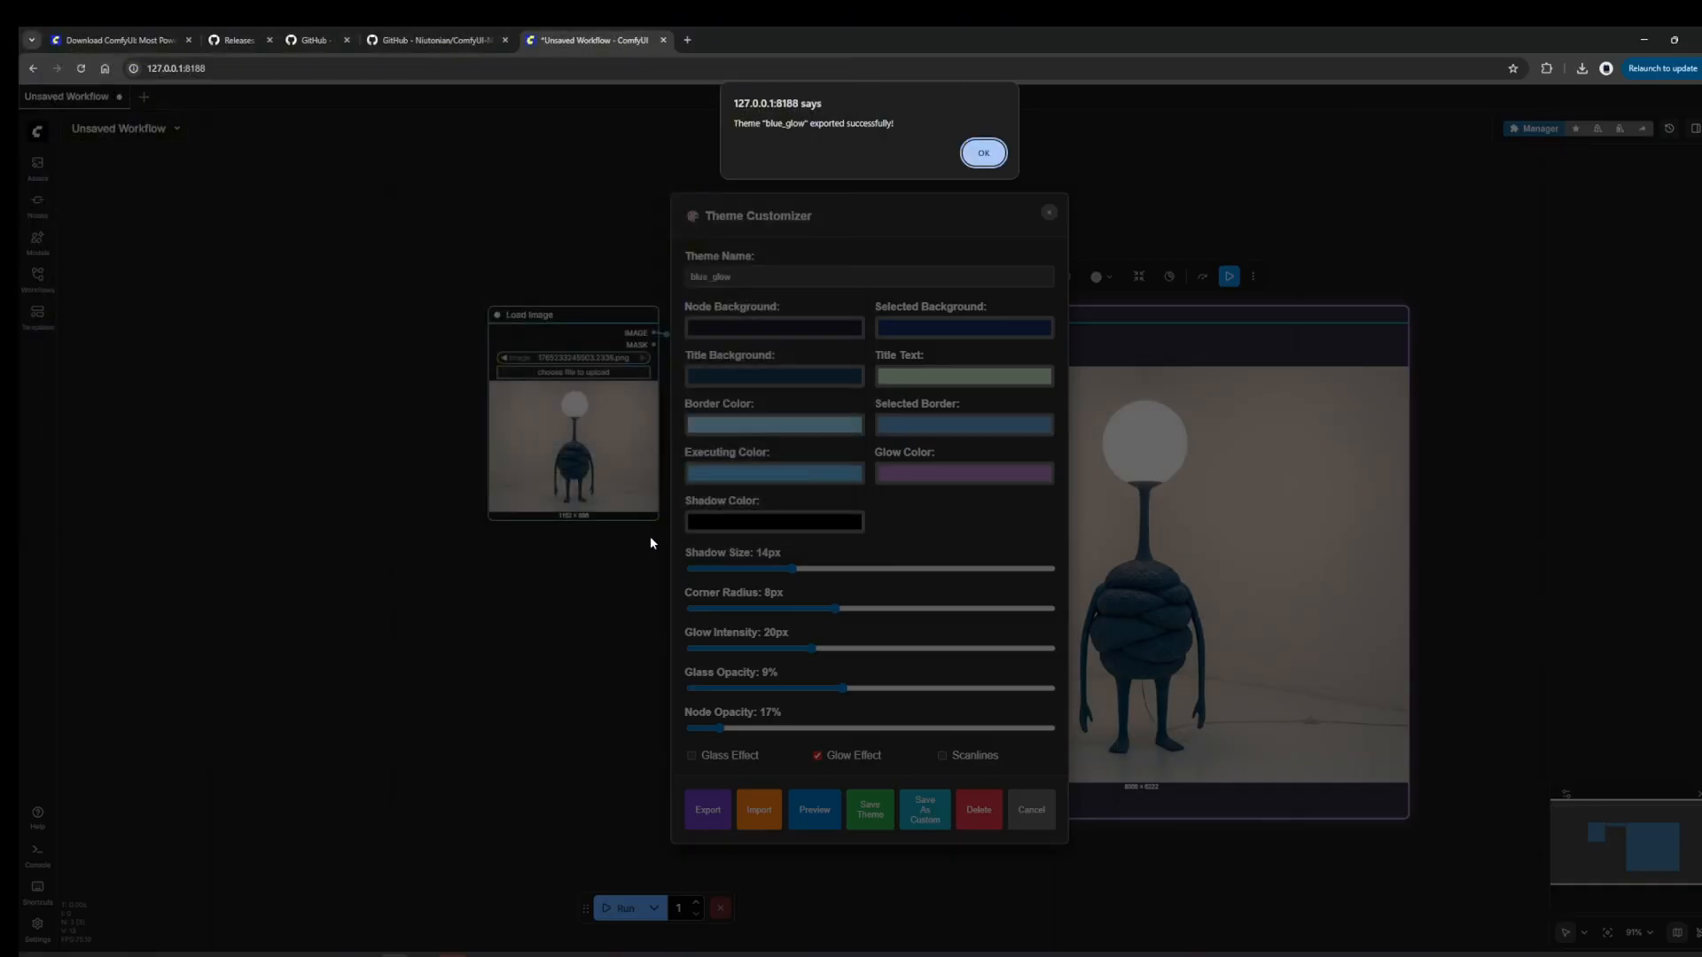
click(981, 156)
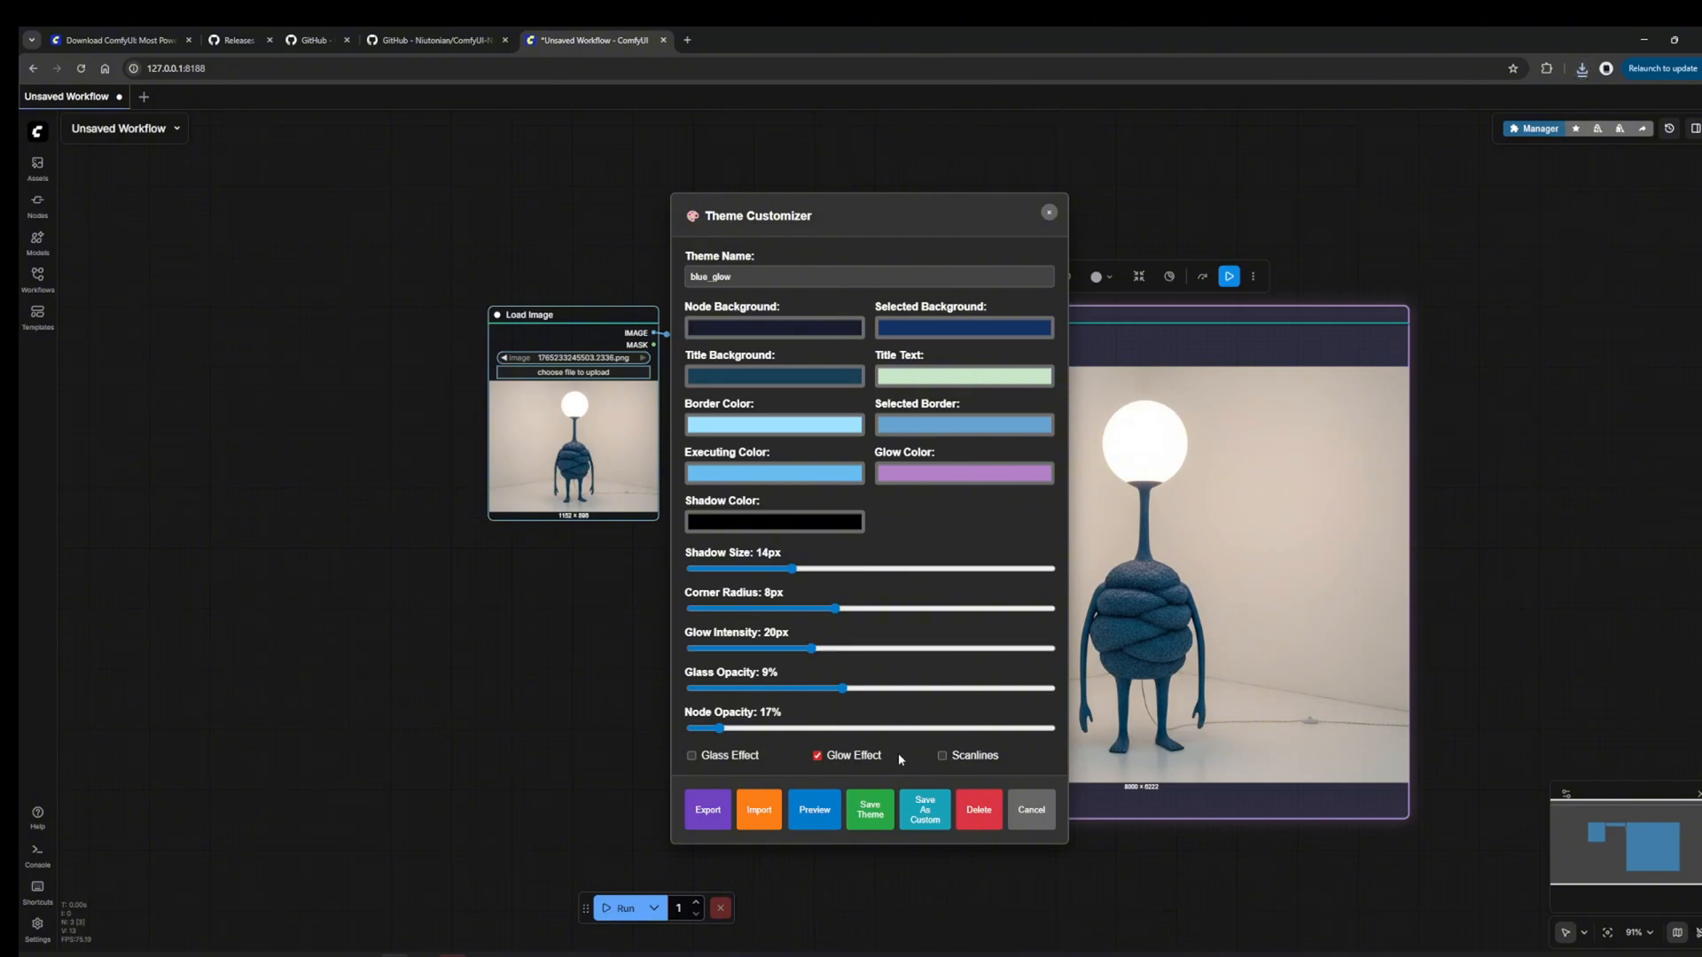
- Delete the custom blue_glow theme
click(978, 816)
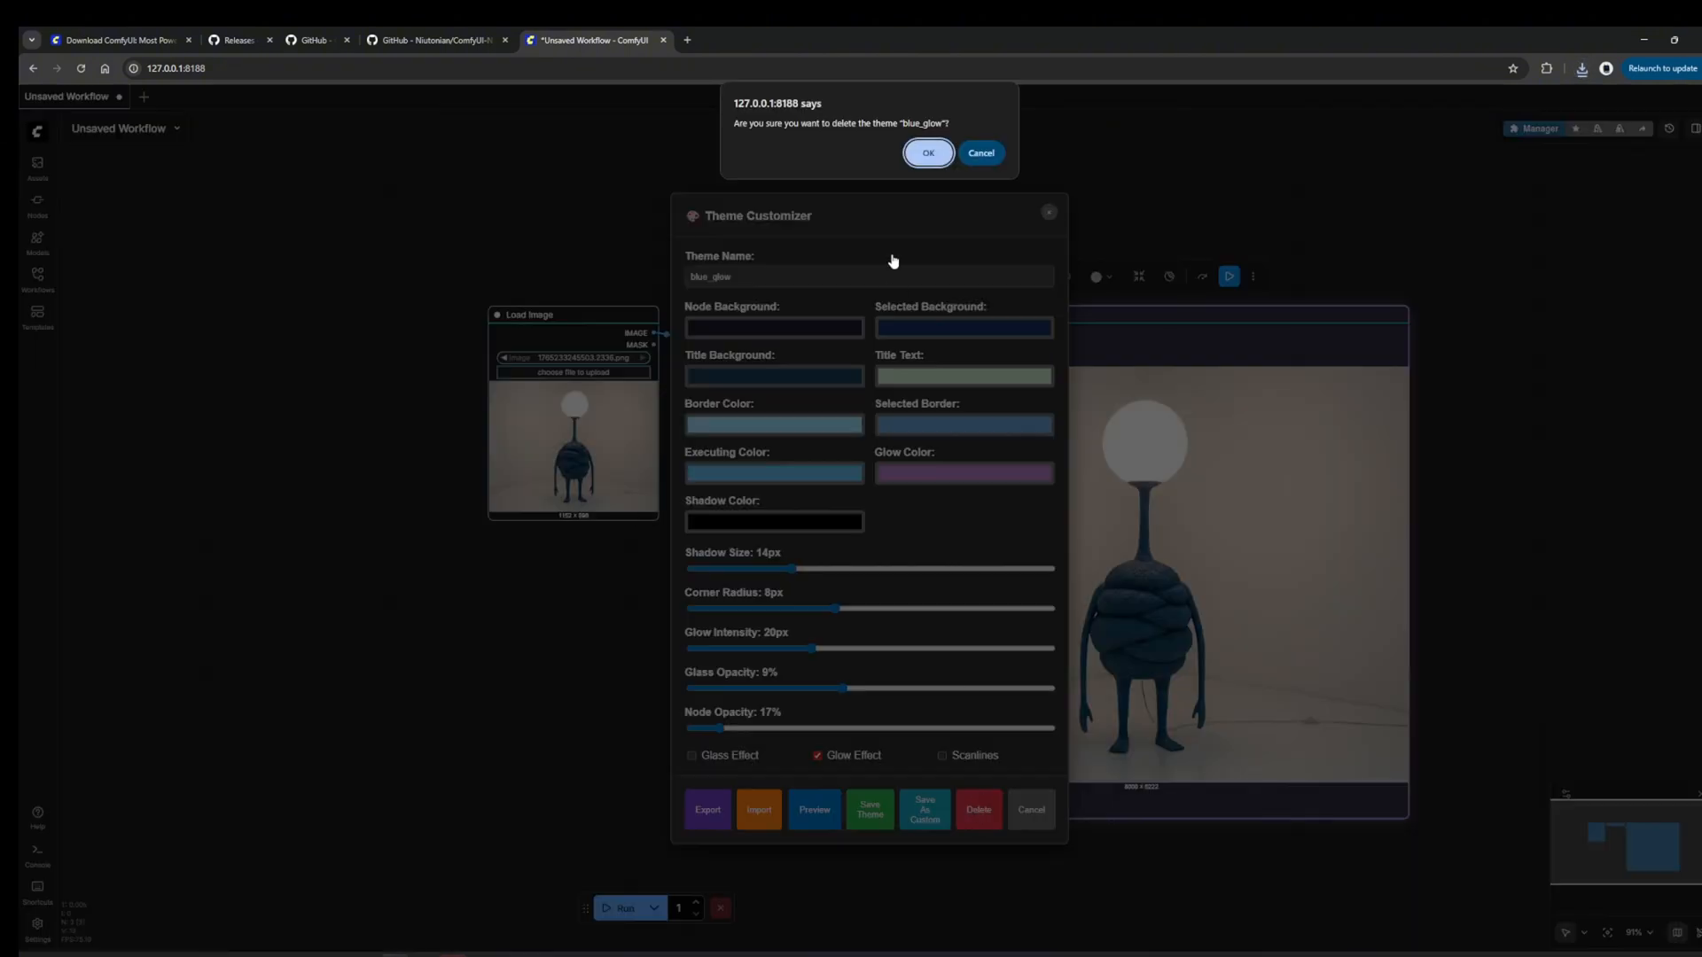
click(926, 153)
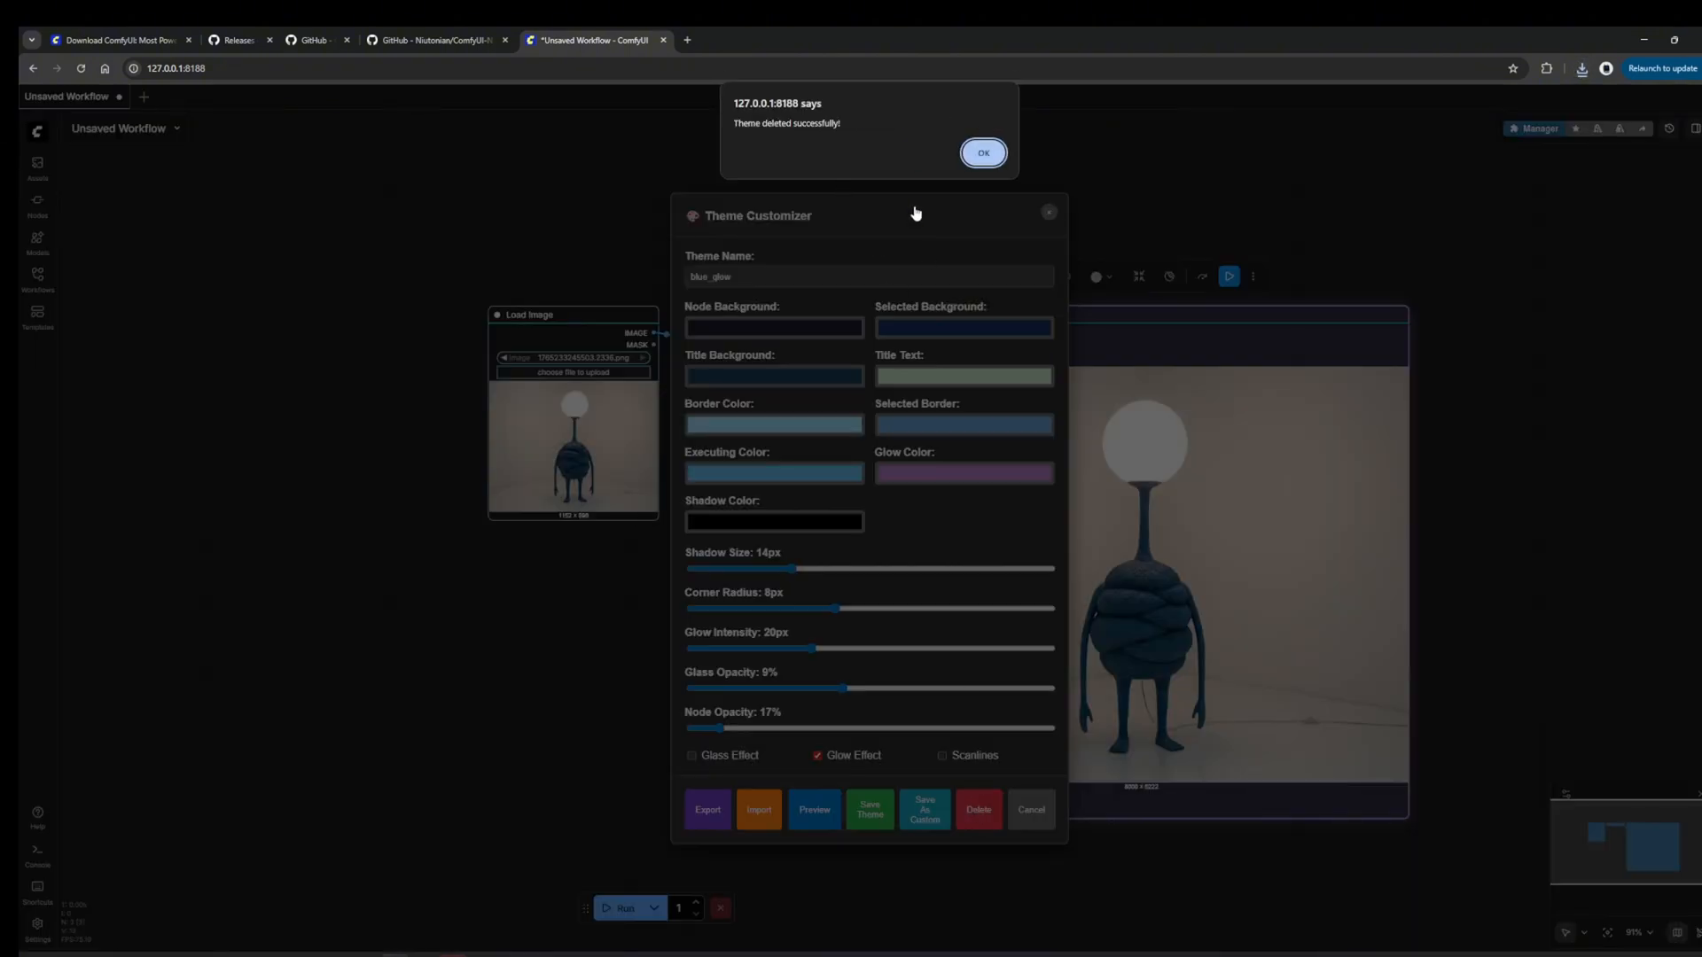
click(982, 155)
- Apply the Forest Night theme to the workflow
right_click(708, 466)
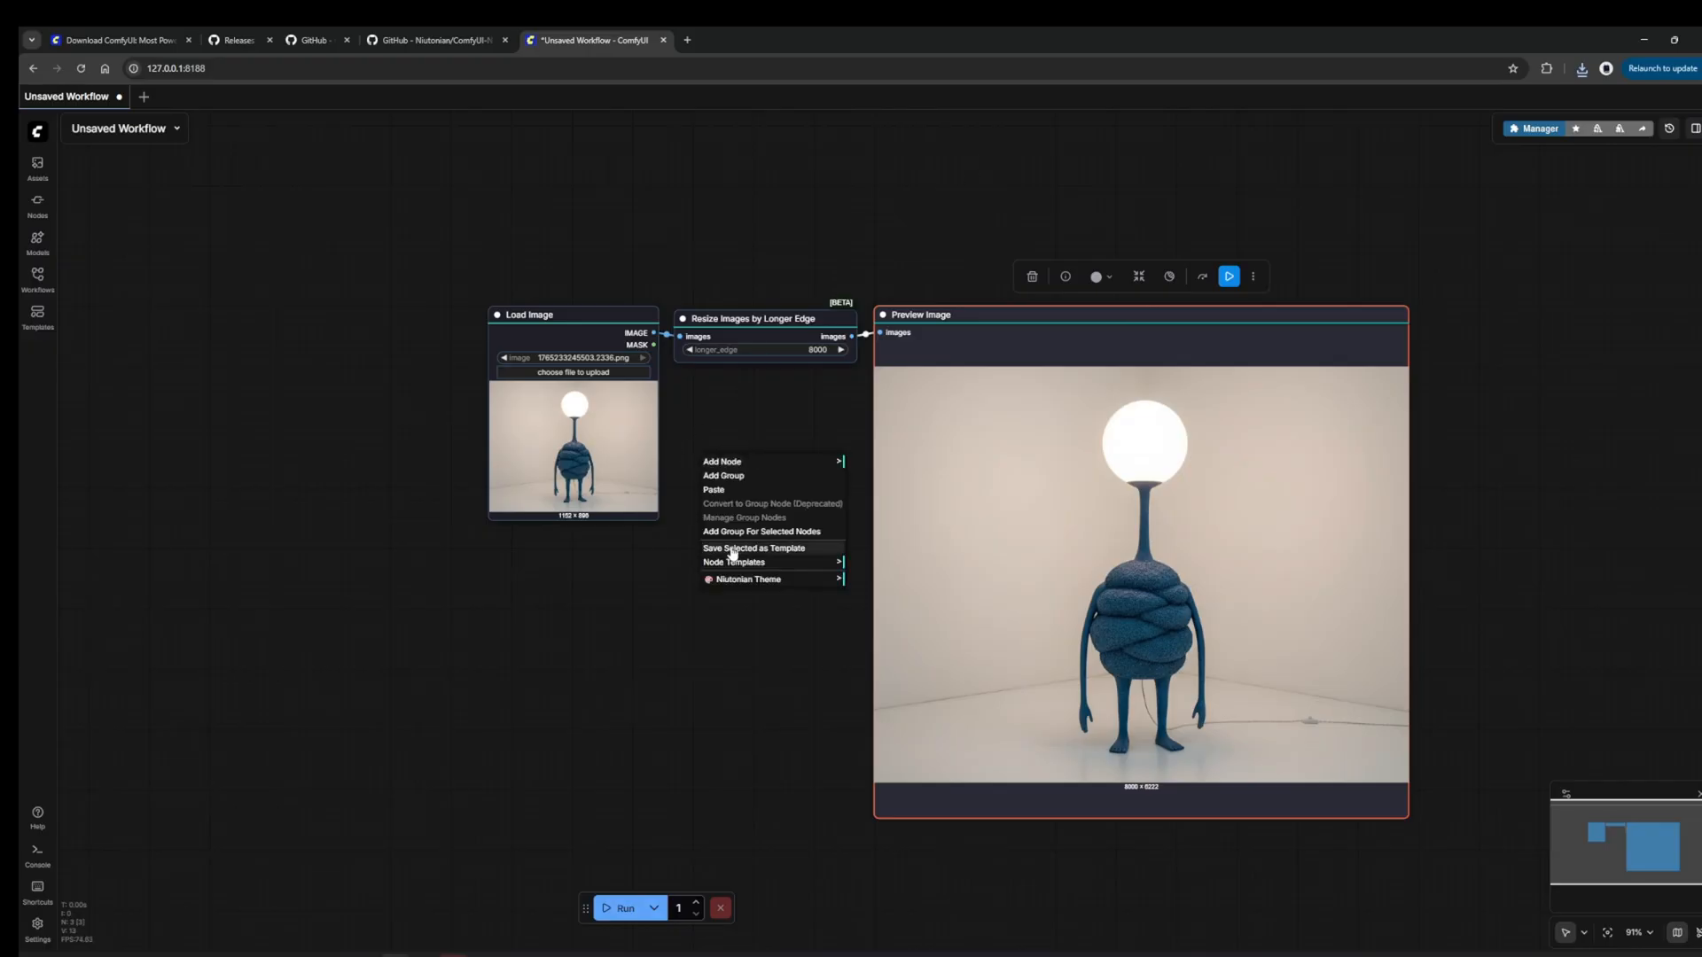
click(757, 563)
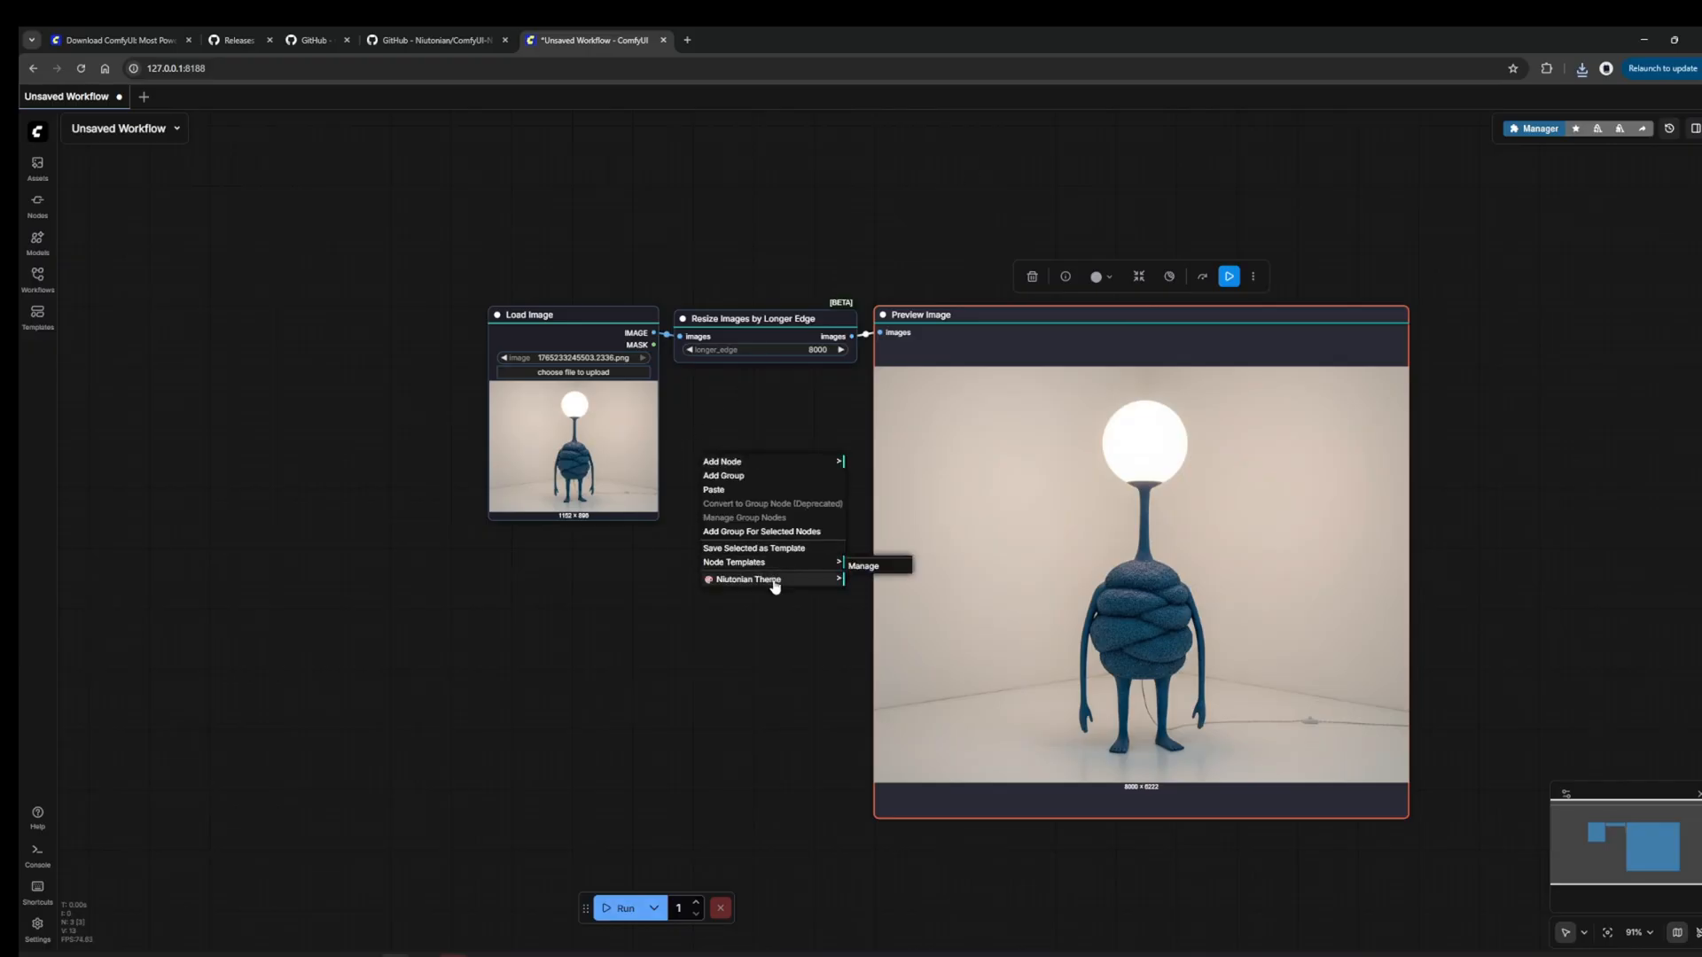
click(769, 579)
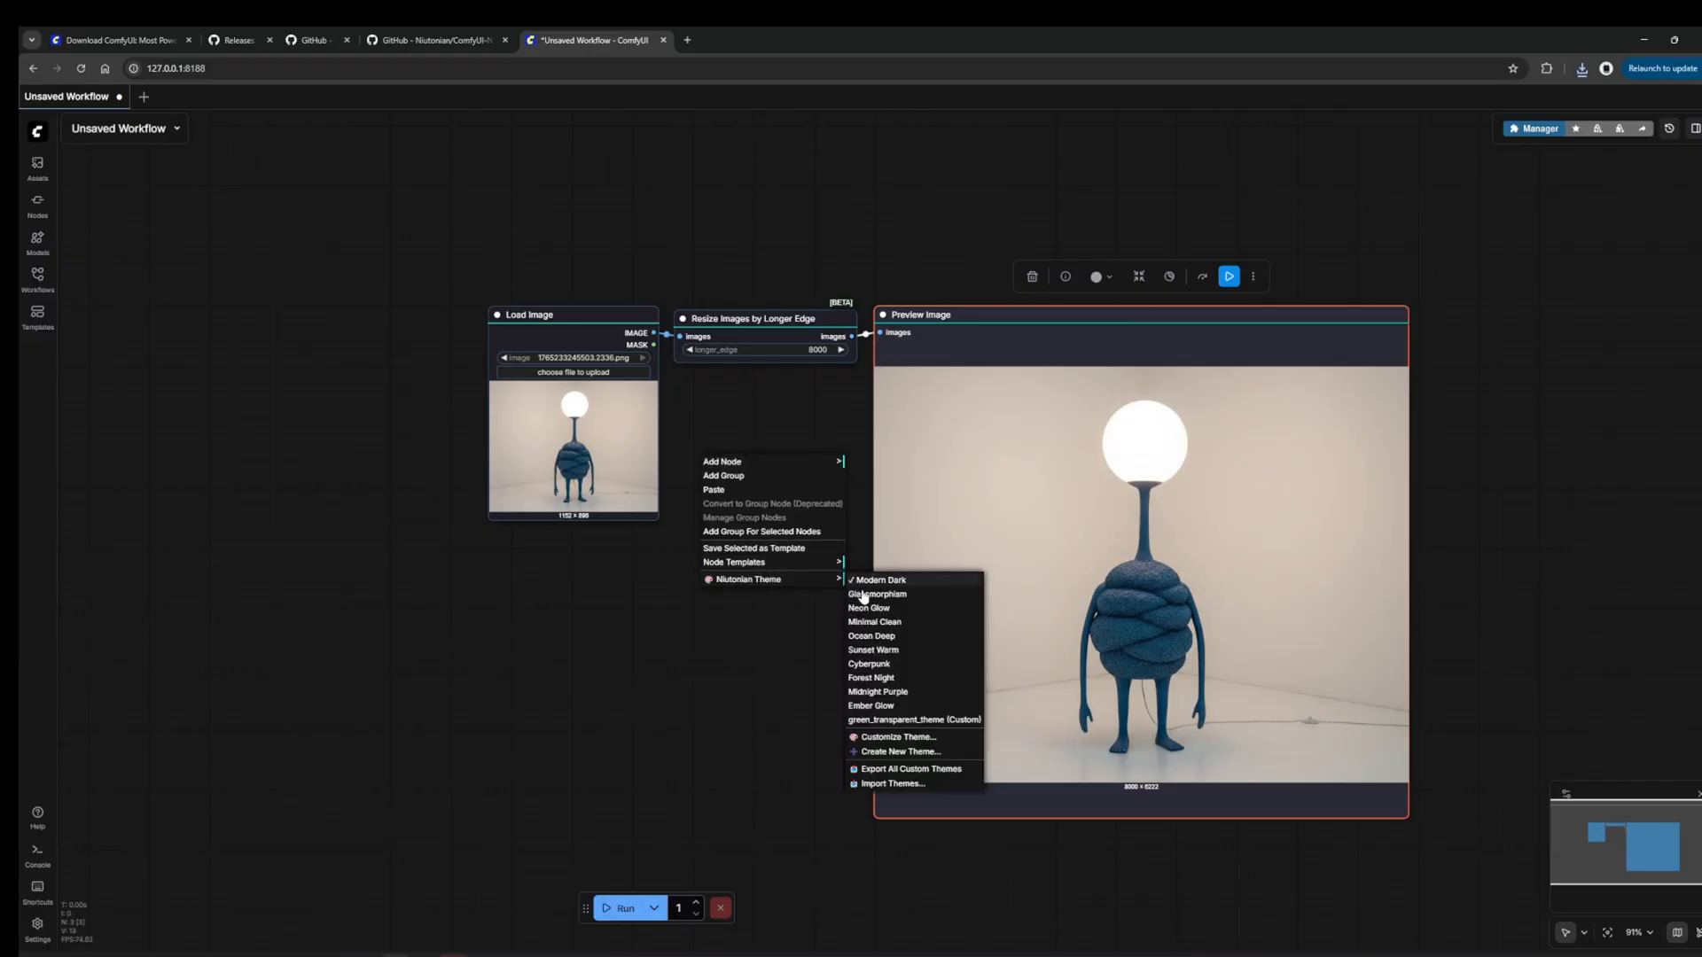
click(883, 679)
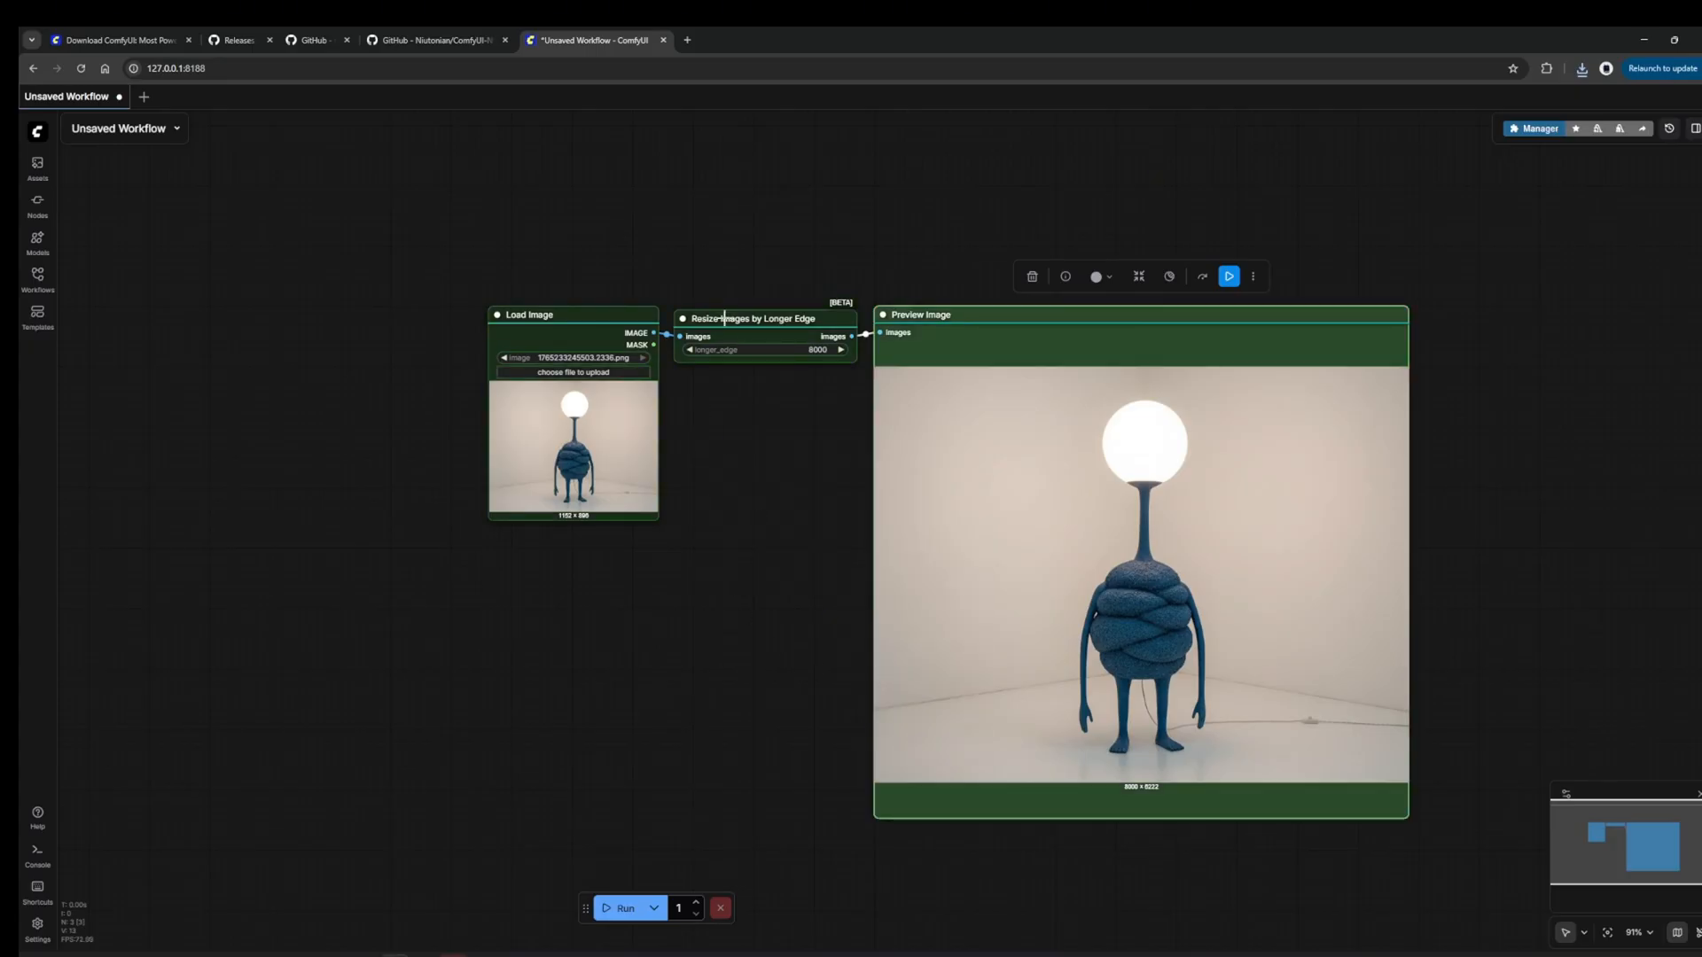
- Import the theme file blue_glow_theme.json from the theme folder in COMFYUI_2026
right_click(745, 451)
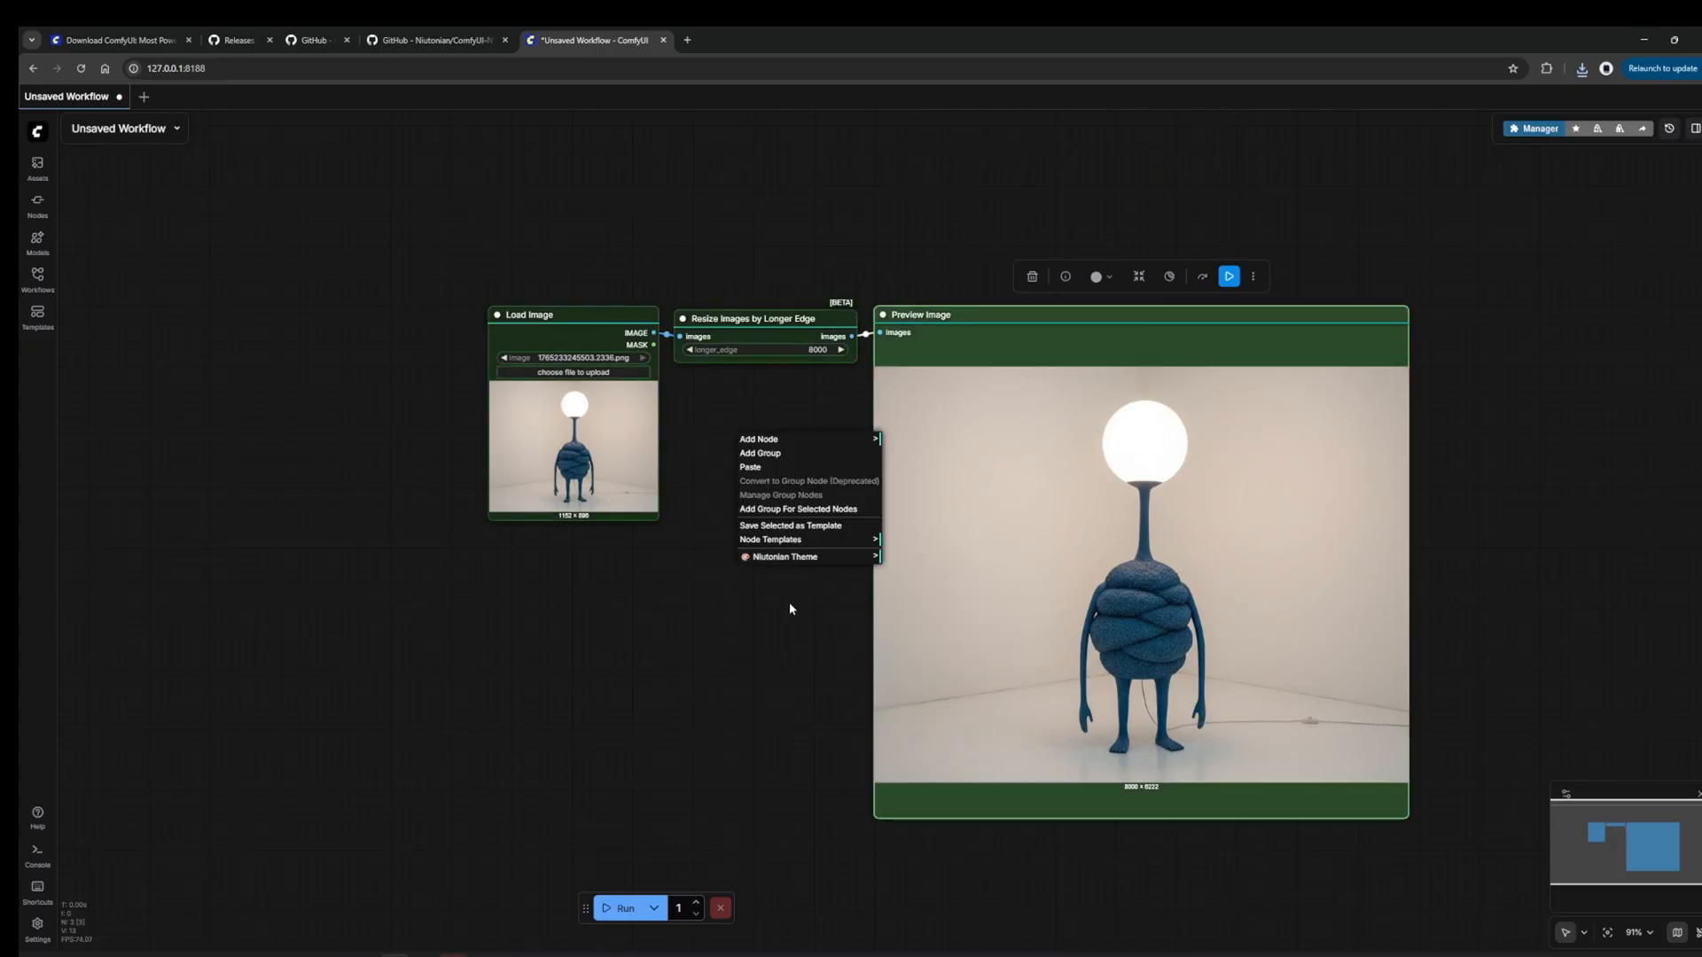
click(785, 556)
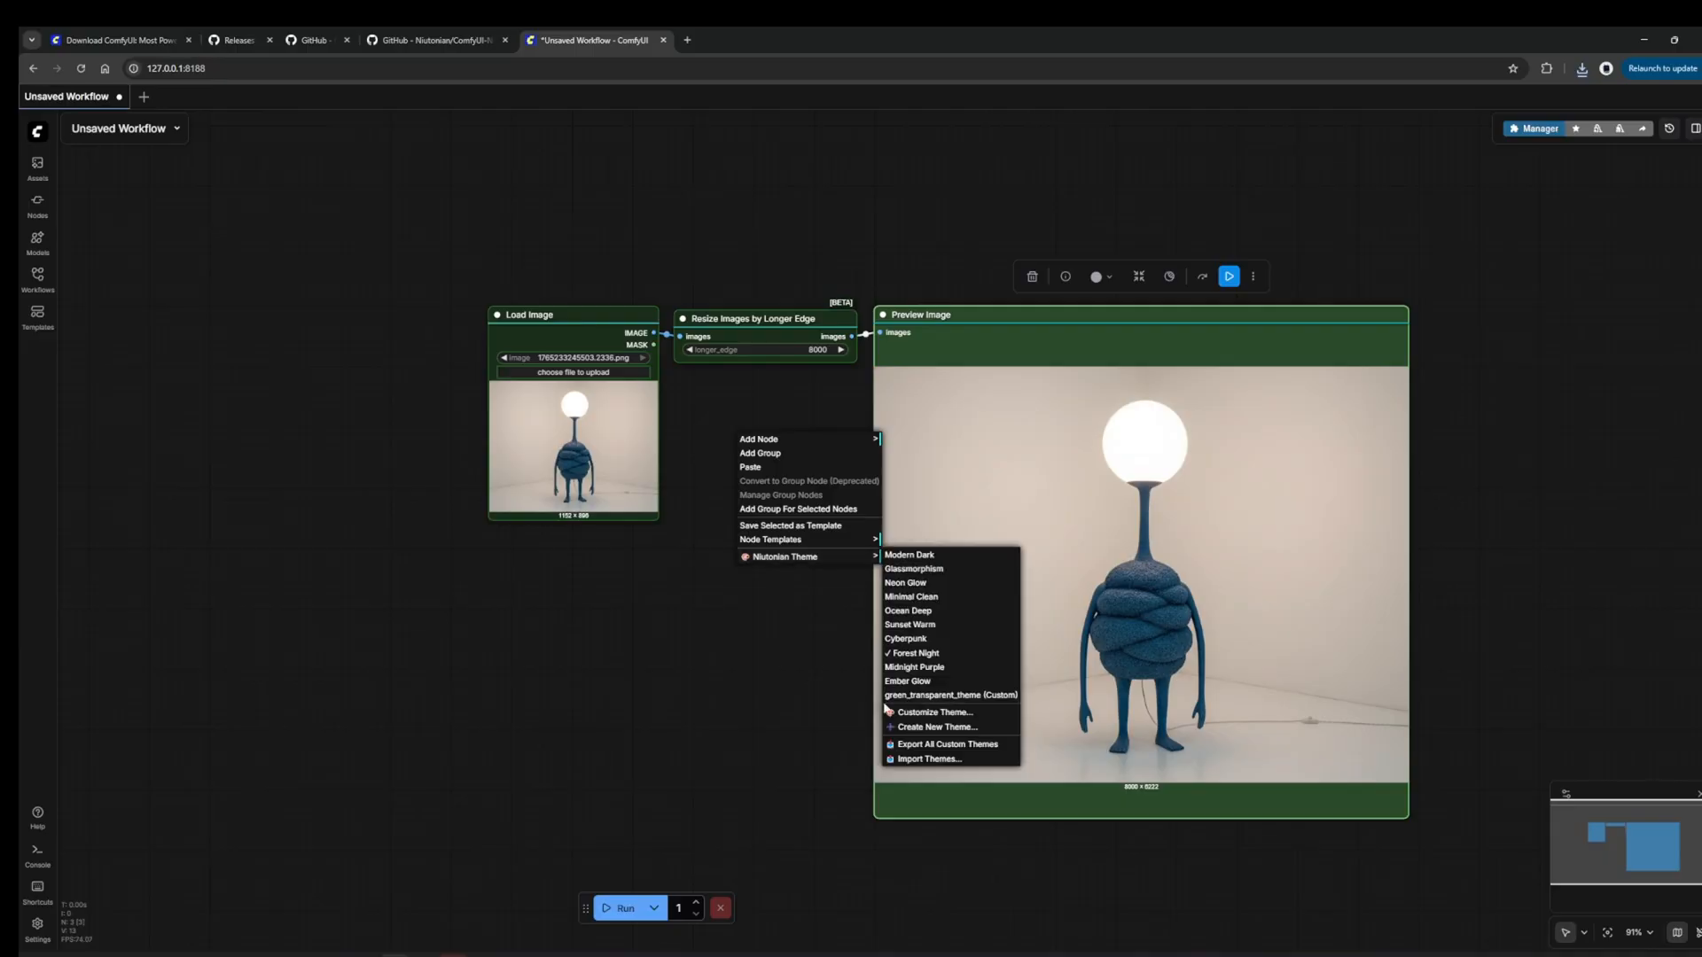
click(934, 760)
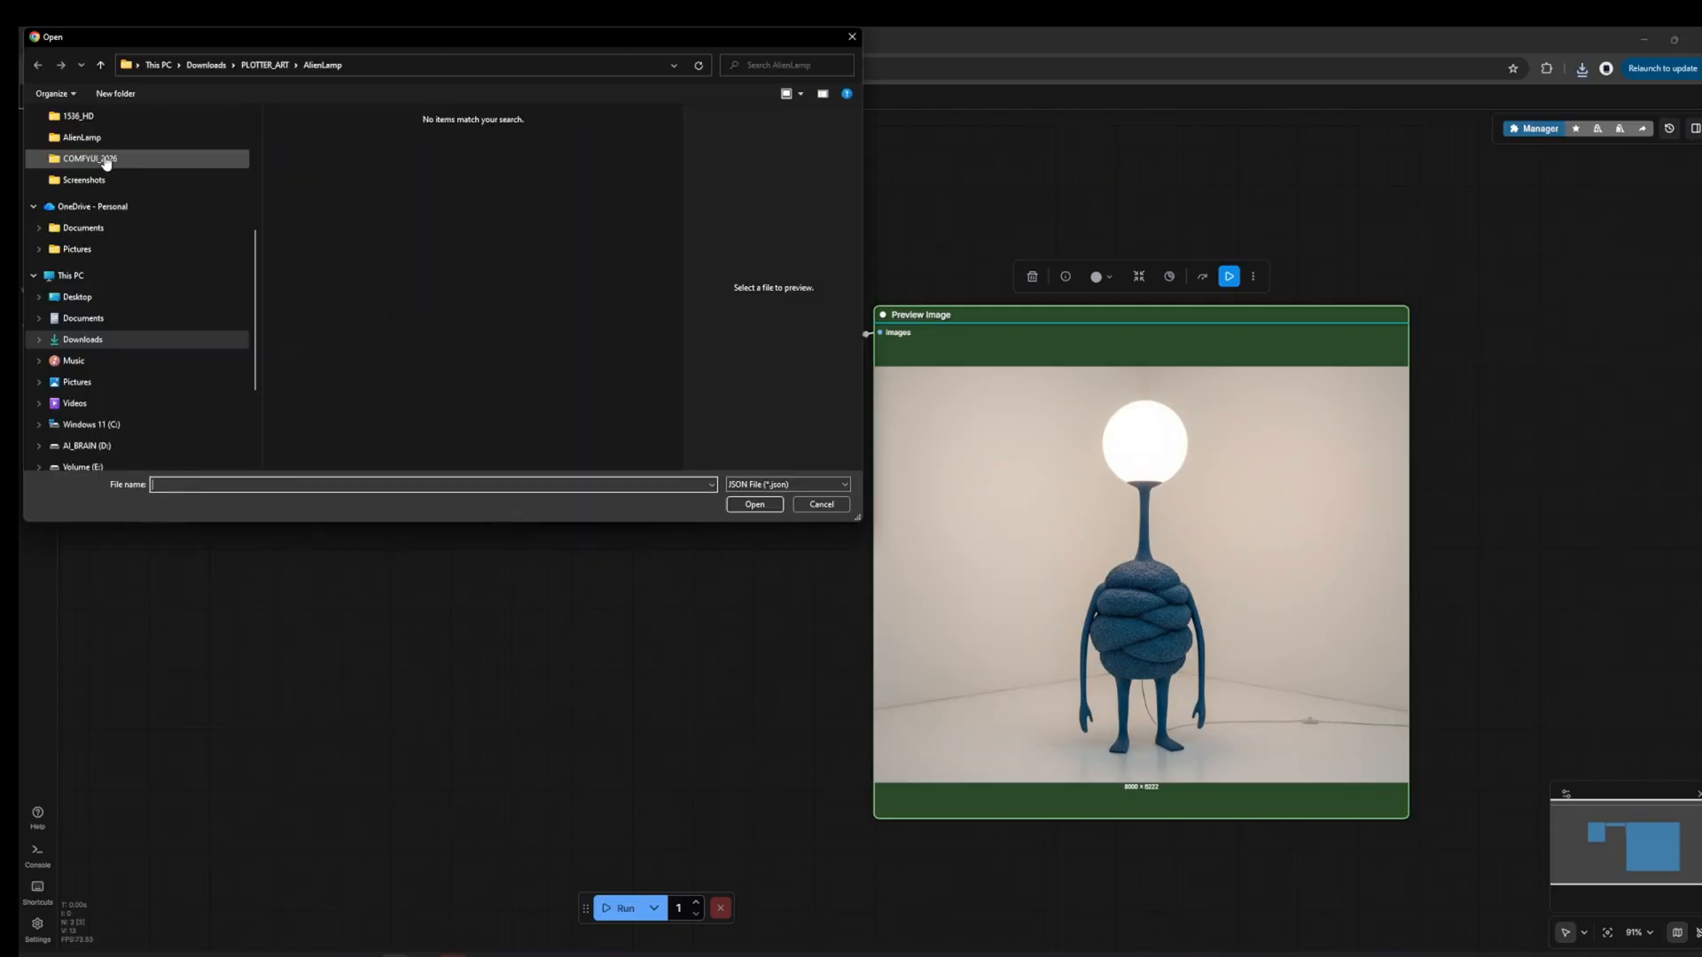
double_click(298, 155)
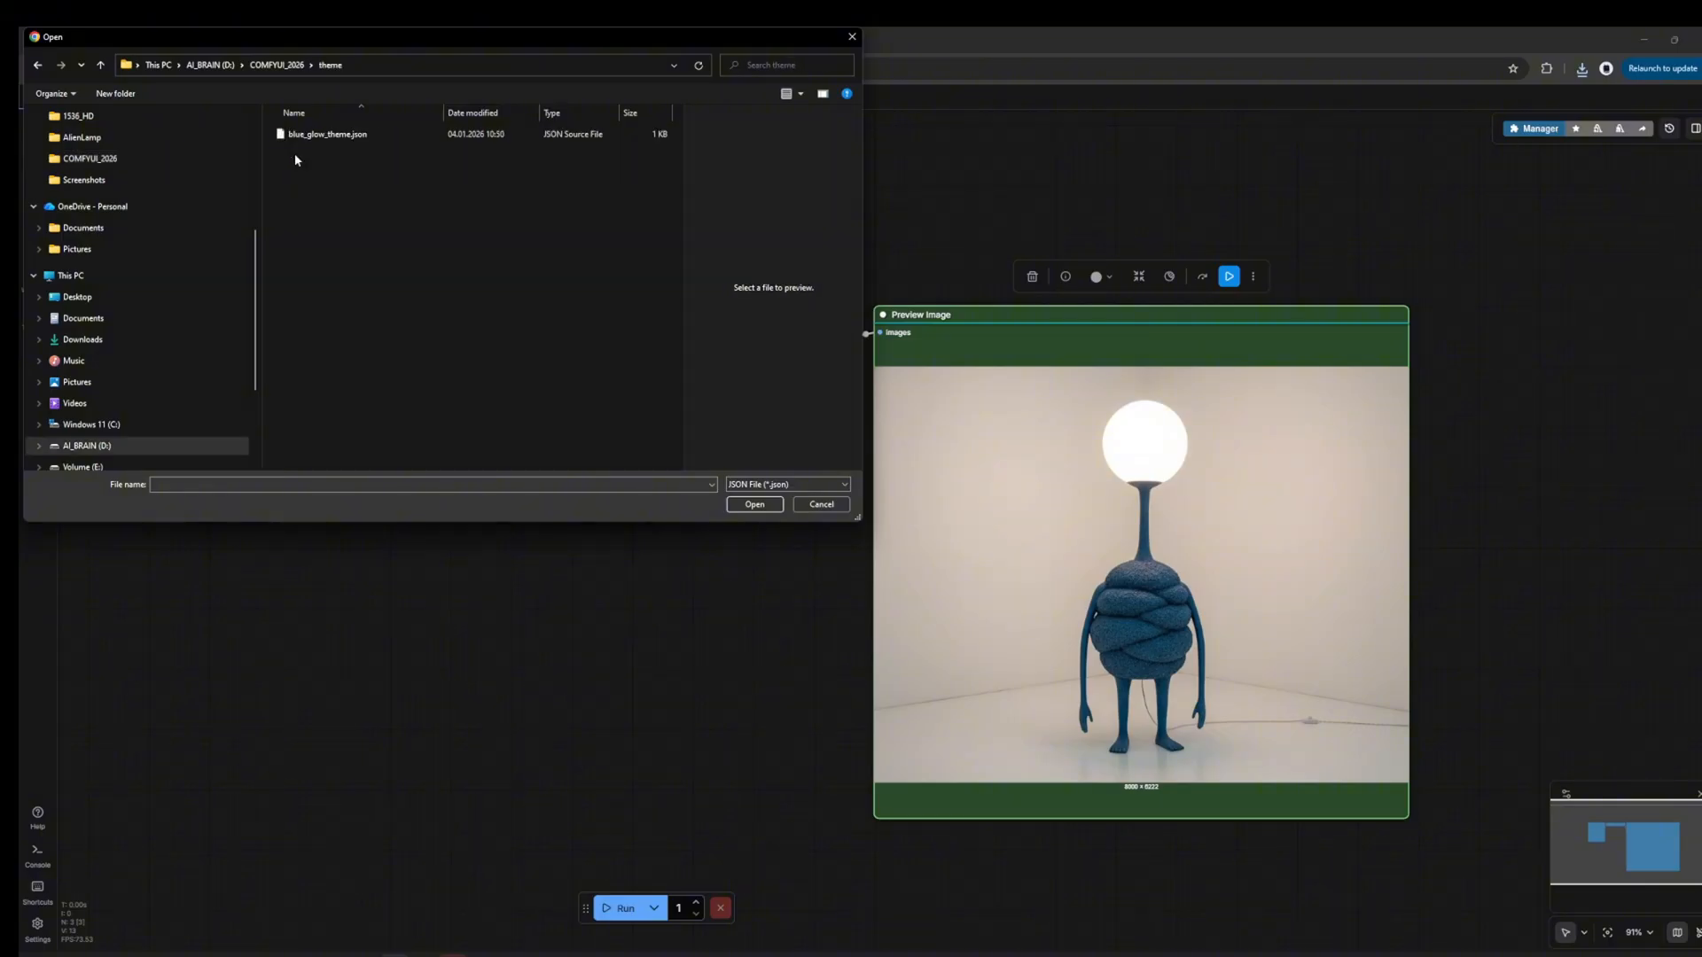
double_click(317, 137)
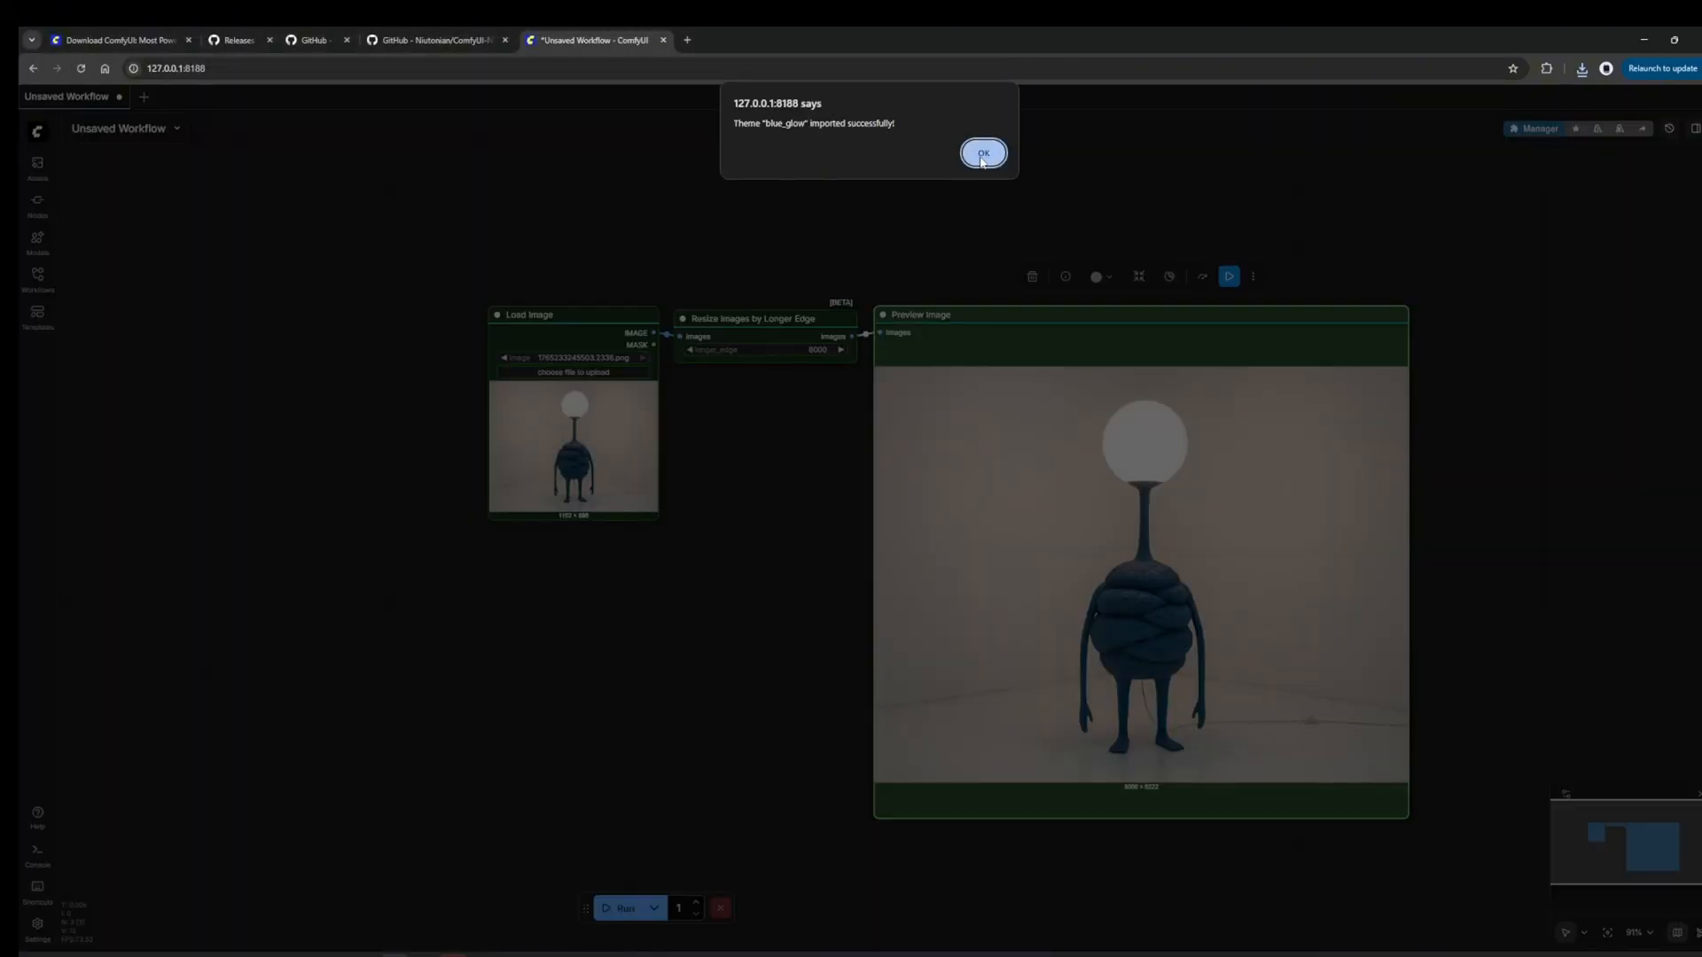
click(983, 153)
- Apply the imported blue_glow custom theme to the workflow
right_click(699, 415)
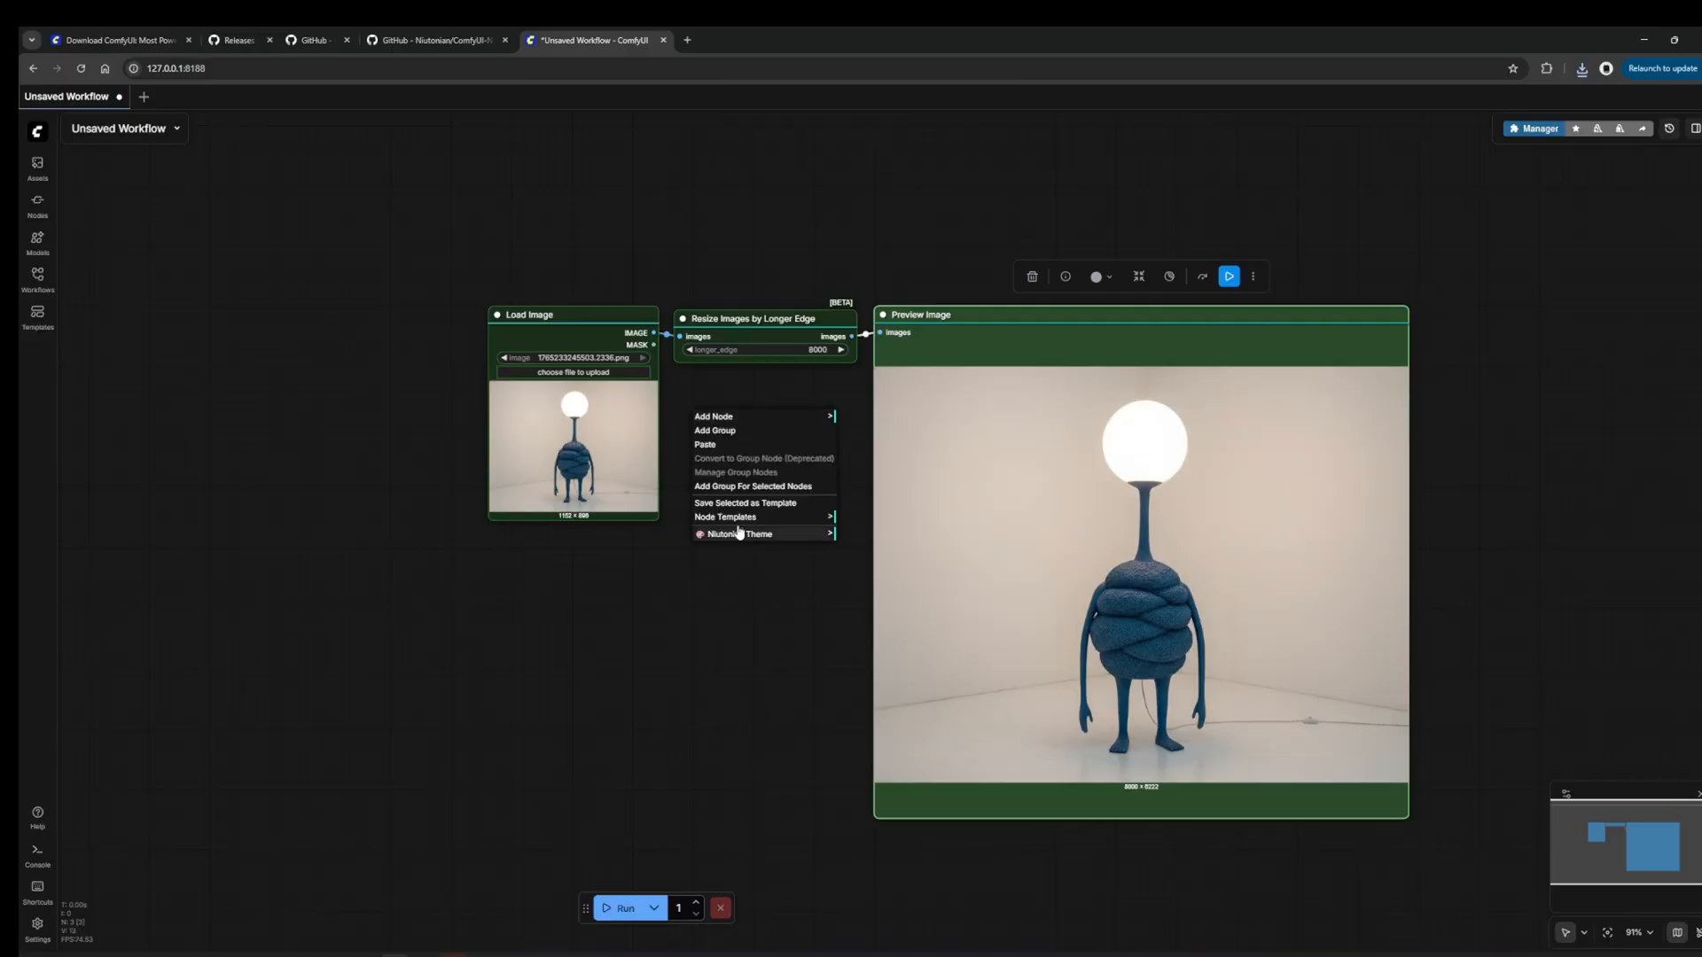
click(739, 533)
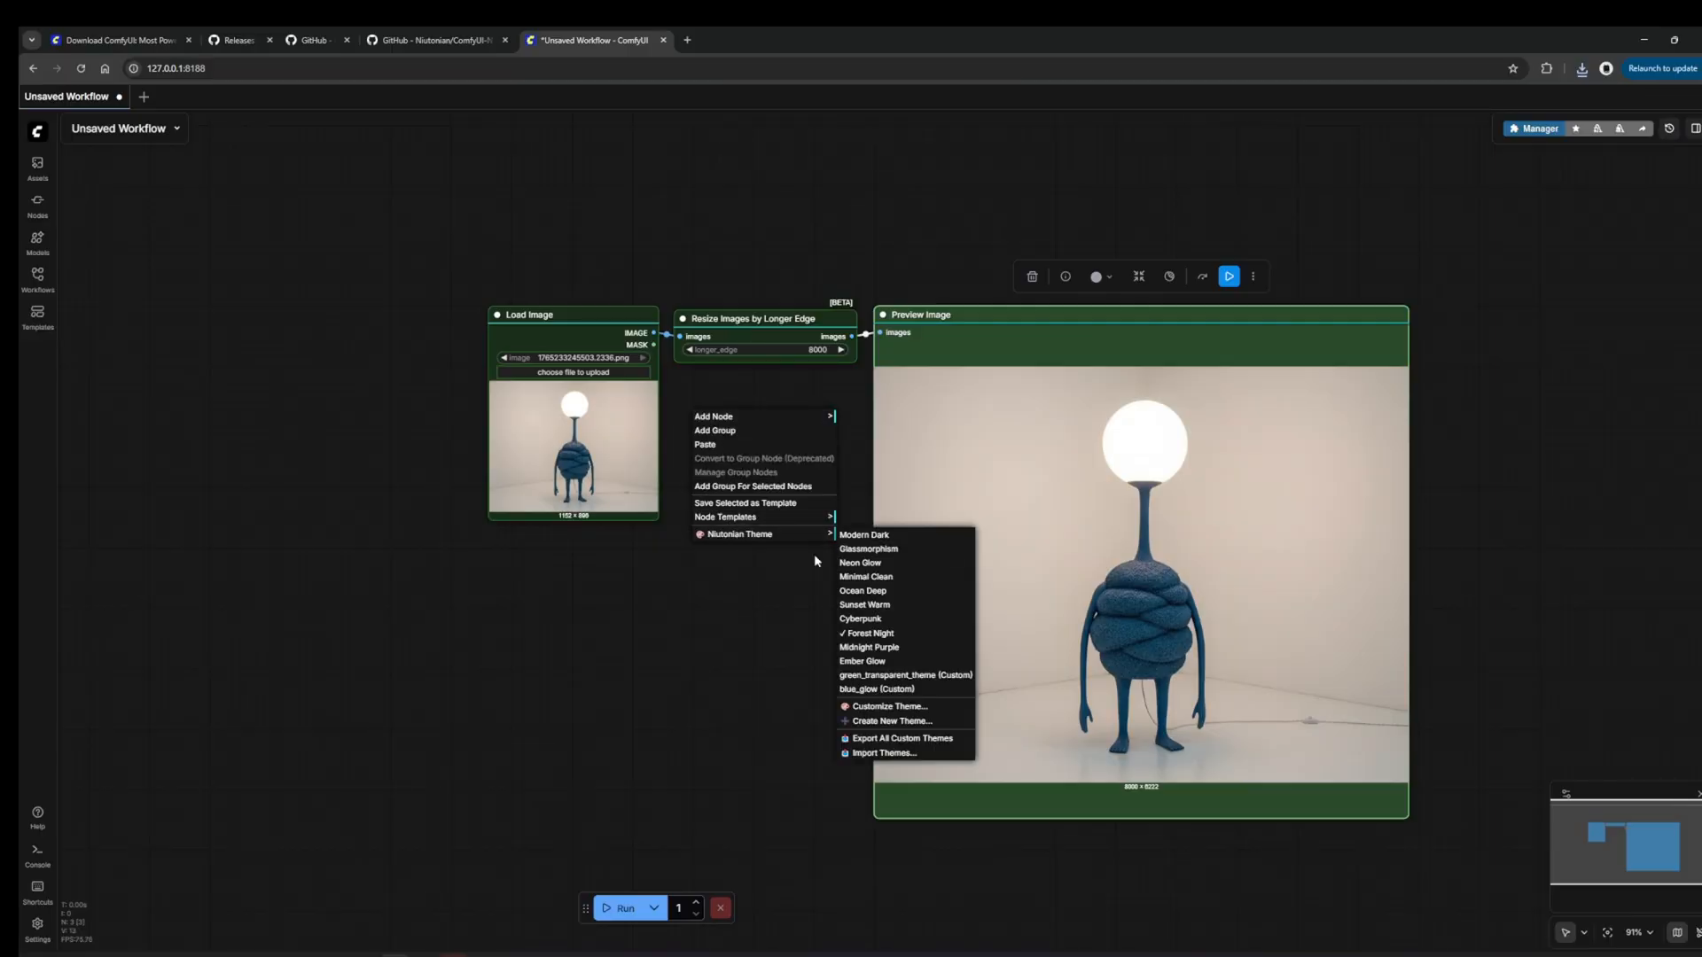
click(857, 689)
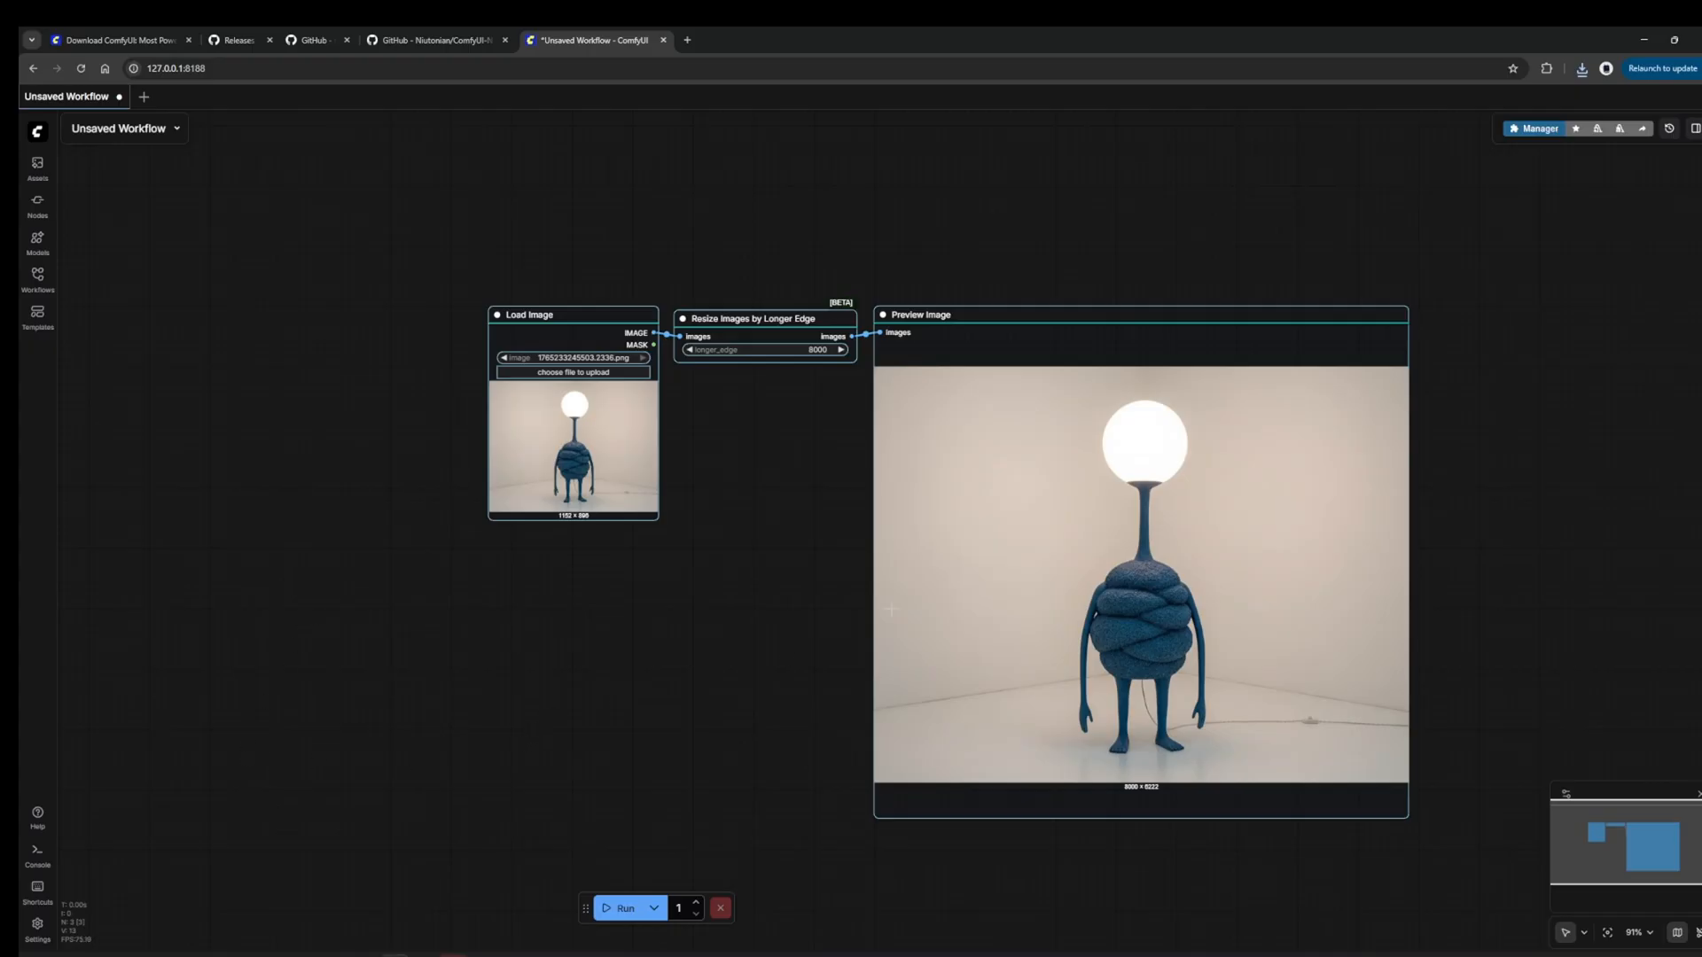
- Enable Modern Node Design (Nodes 2.0) in the settings
click(38, 925)
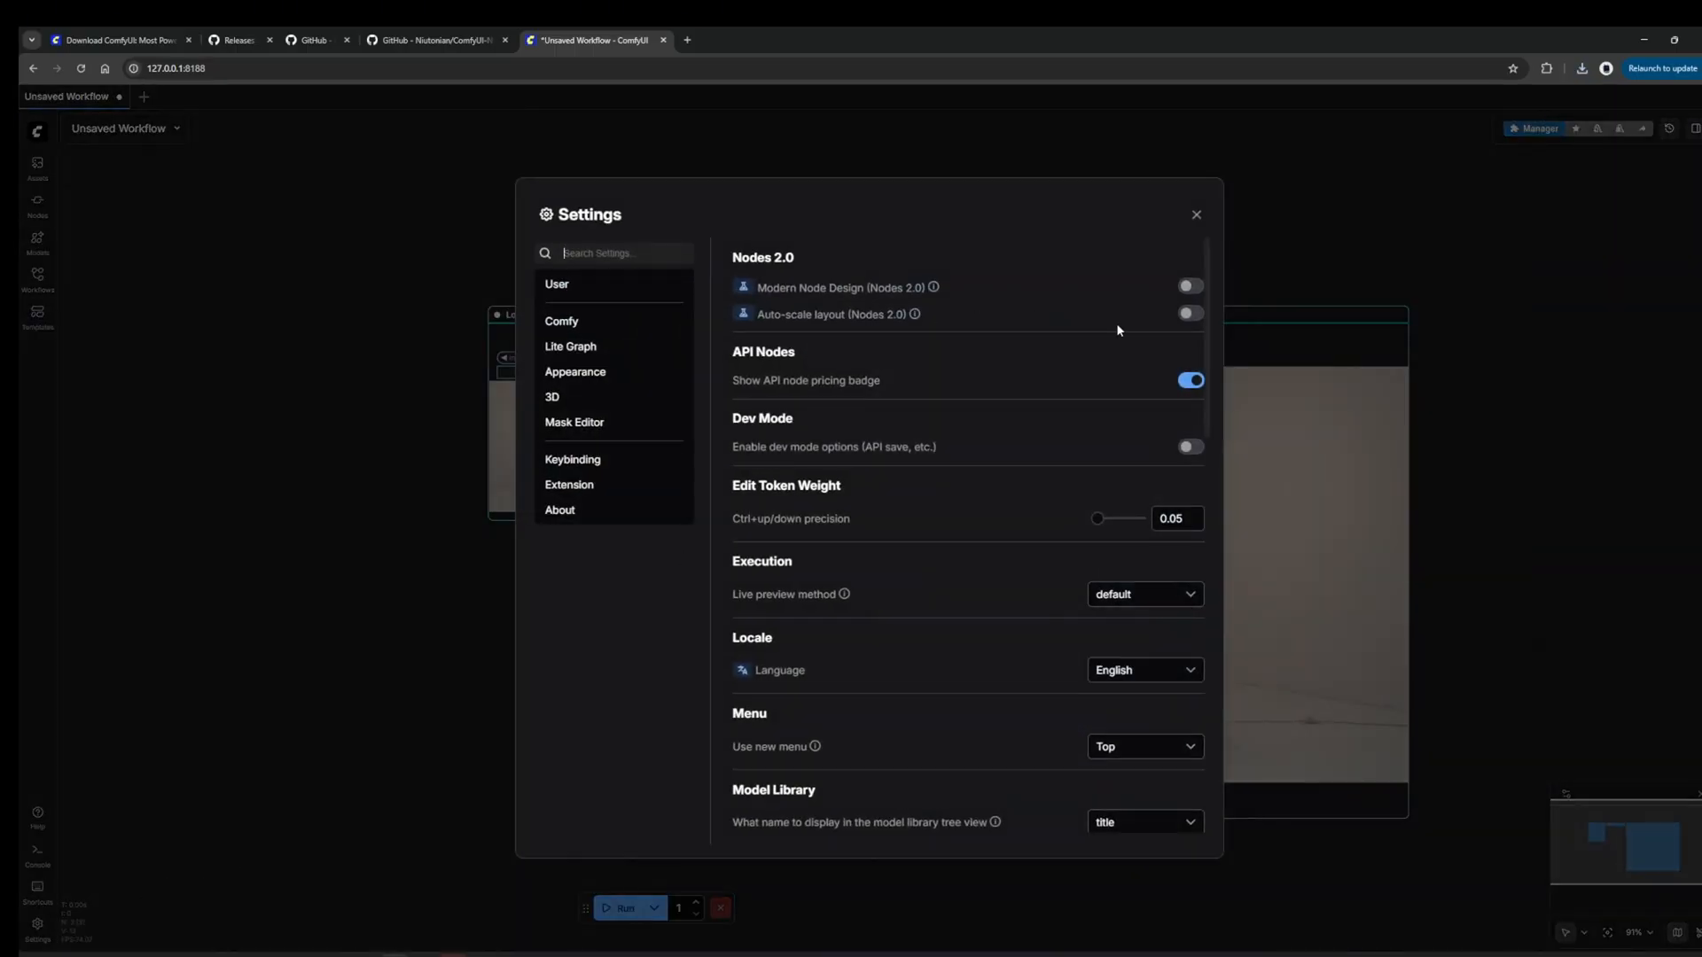
click(1193, 289)
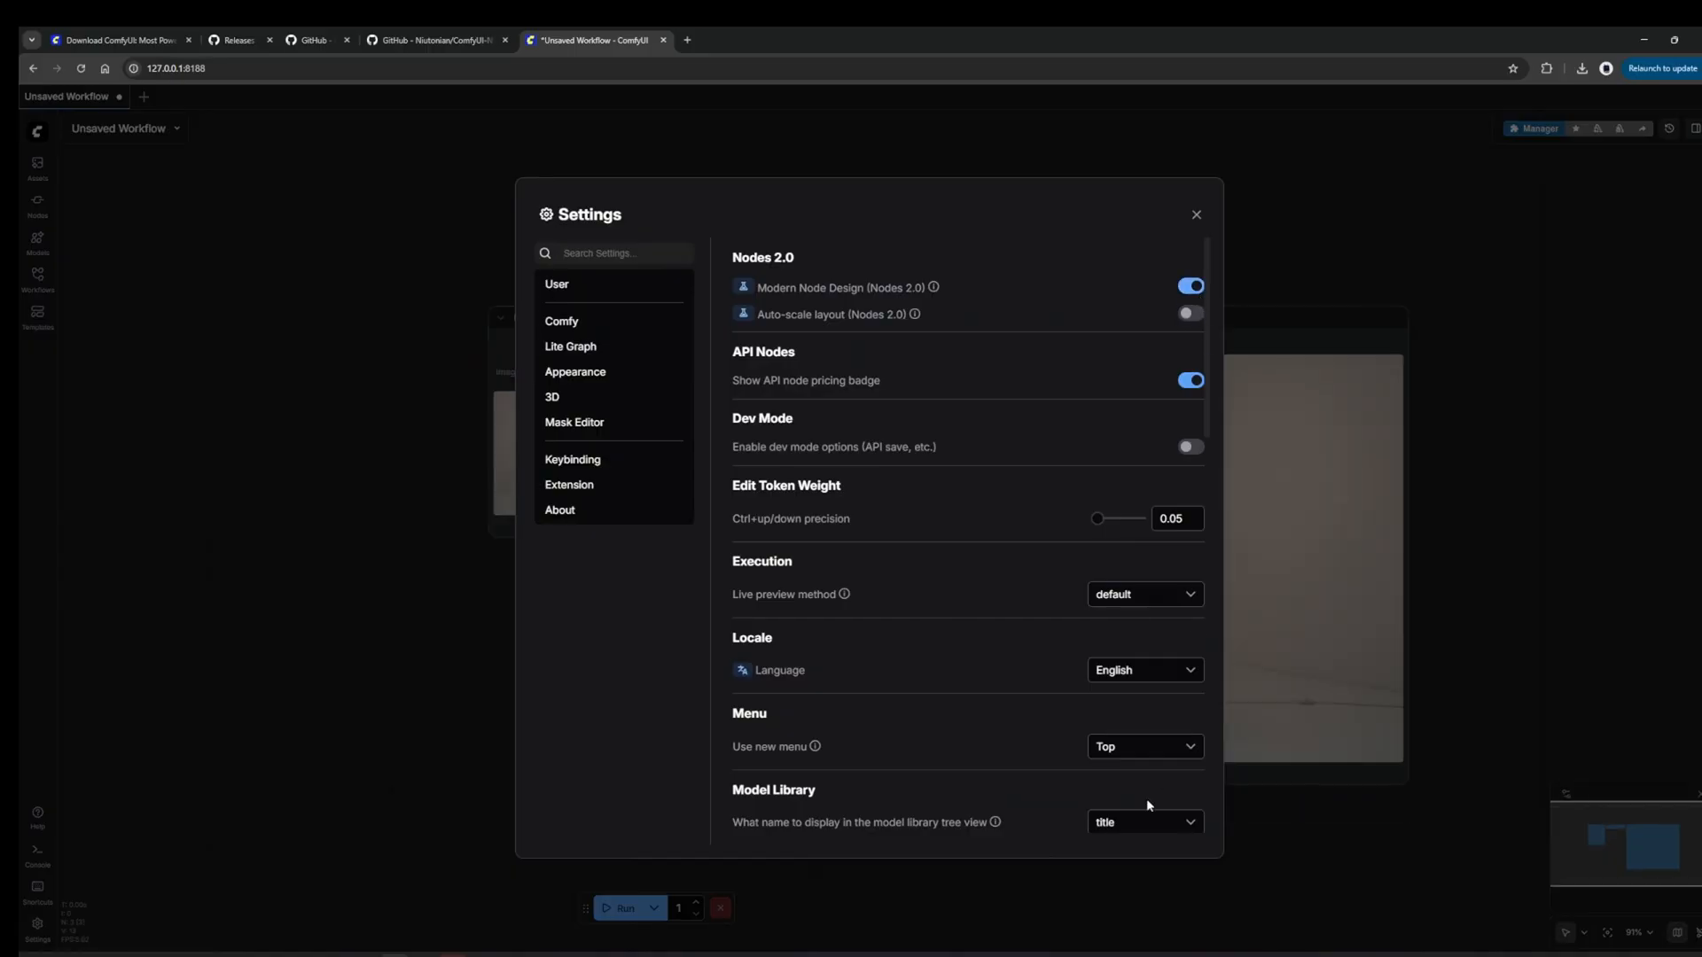
- Close the settings and apply the Ocean Deep theme to the workflow with Nodes 2.0 enabled
click(1203, 213)
scroll(650, 405, up, 4)
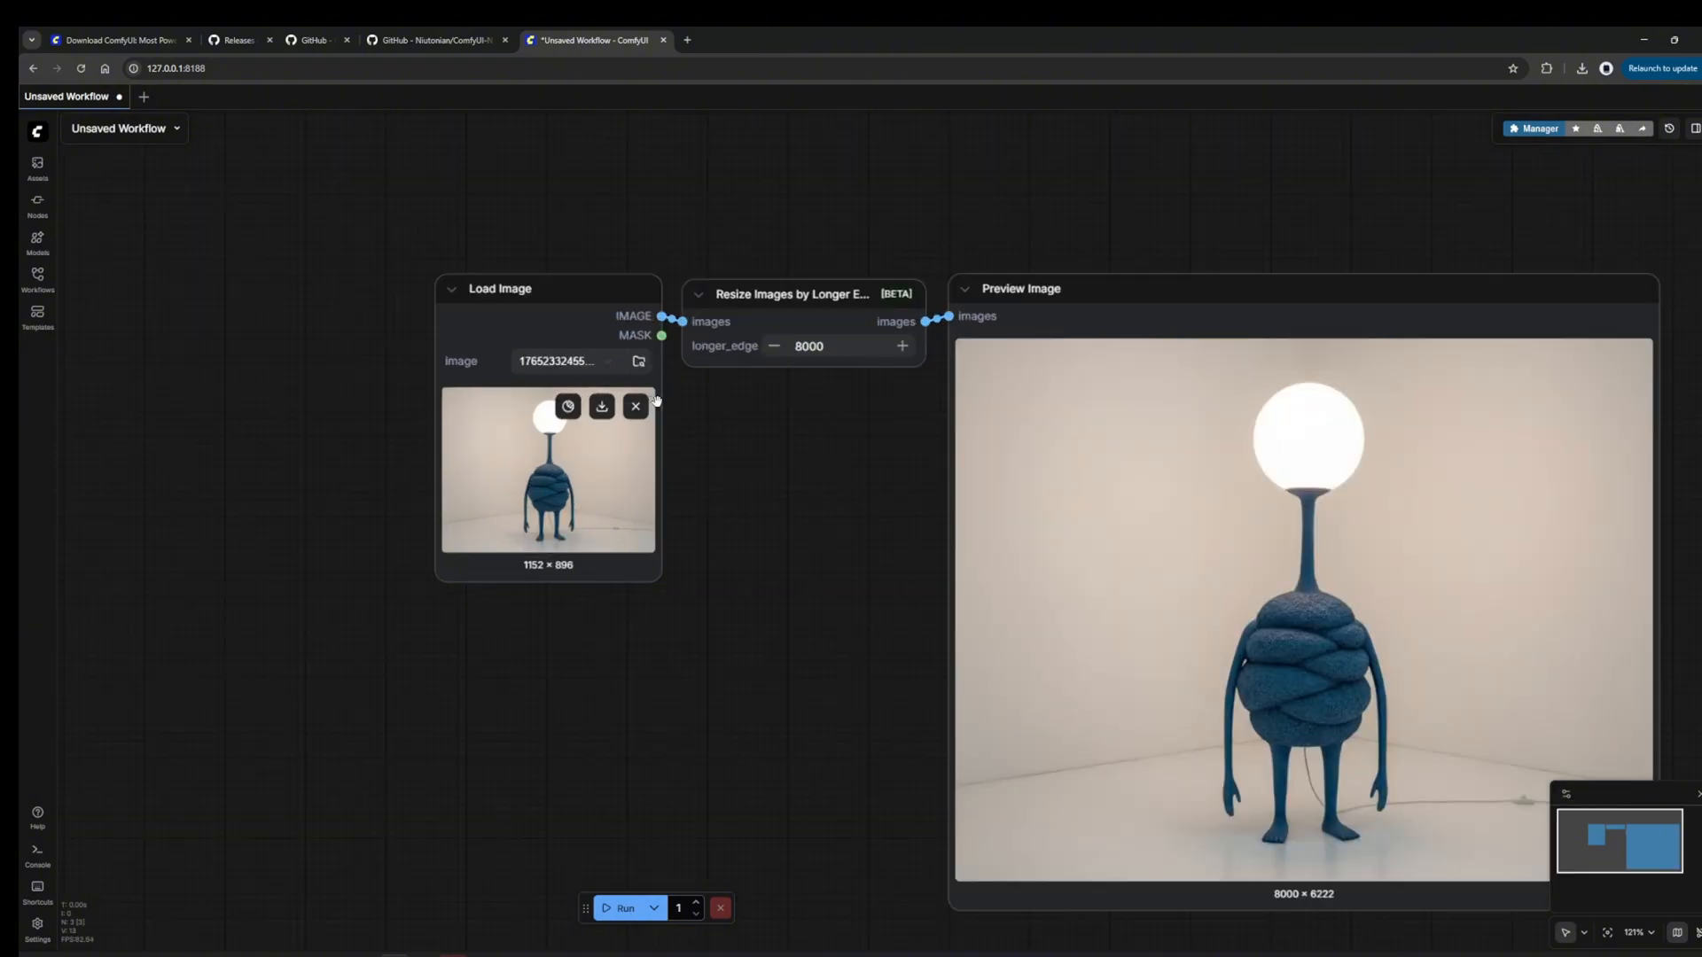
right_click(751, 522)
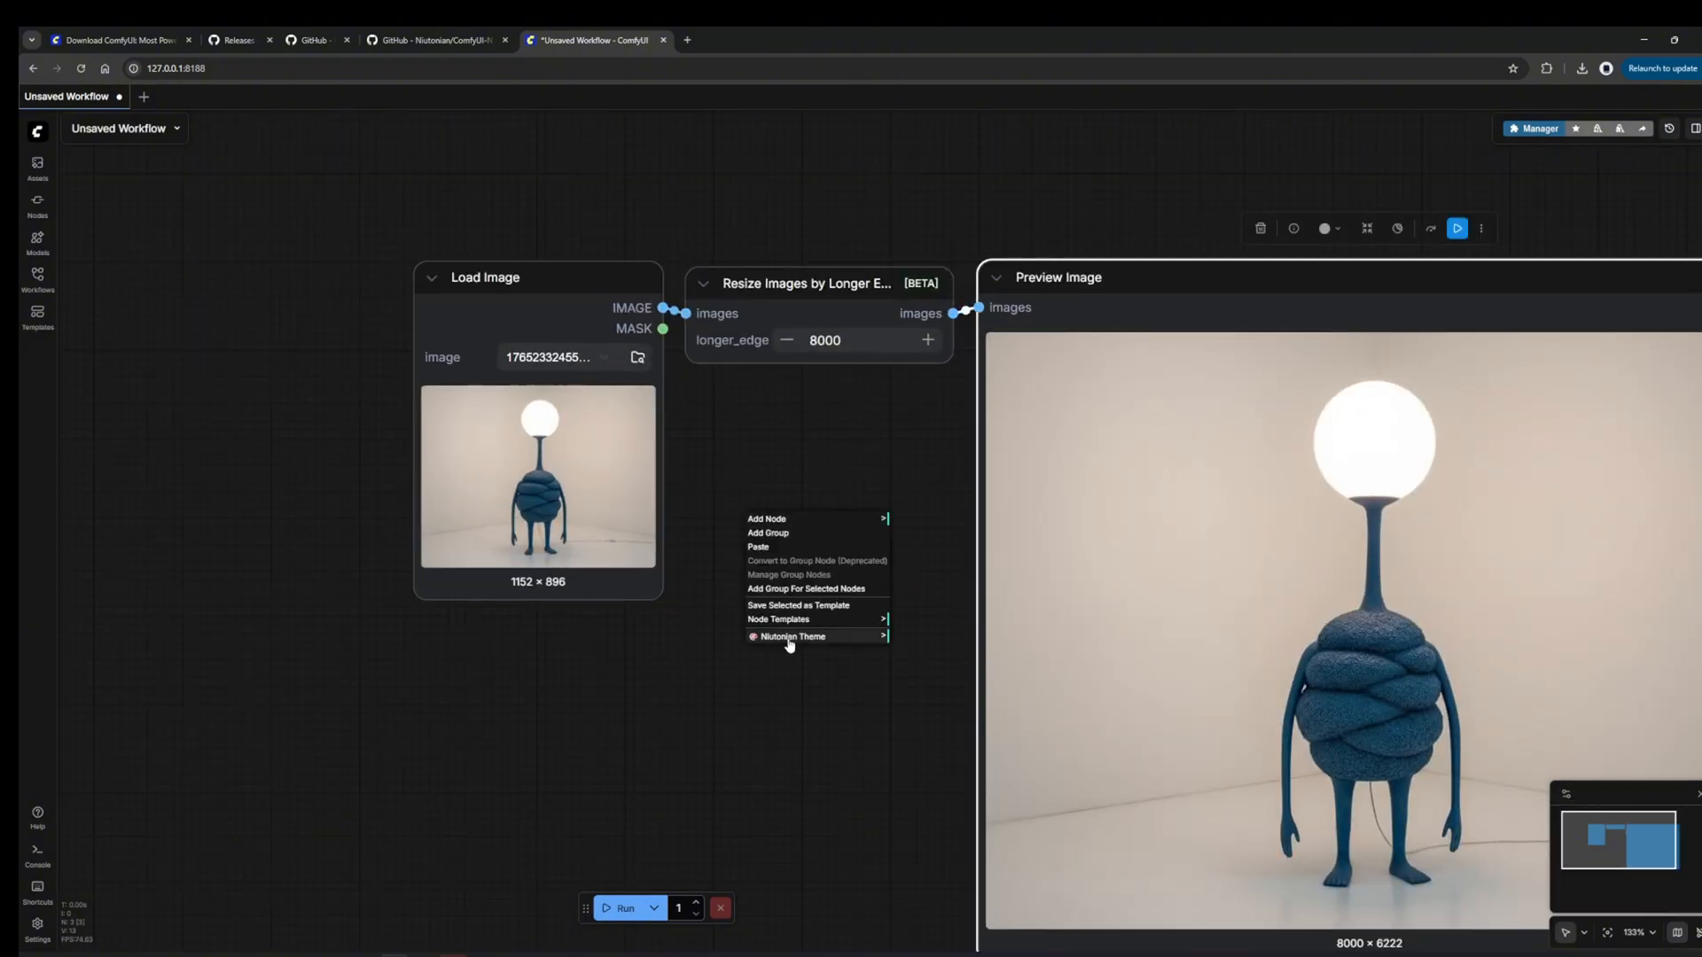
mouse_move(824, 636)
click(911, 702)
- Apply the Cyberpunk theme to the workflow and select the Load Image and Resize Images by Longer Edge nodes in turn to check their look
right_click(796, 484)
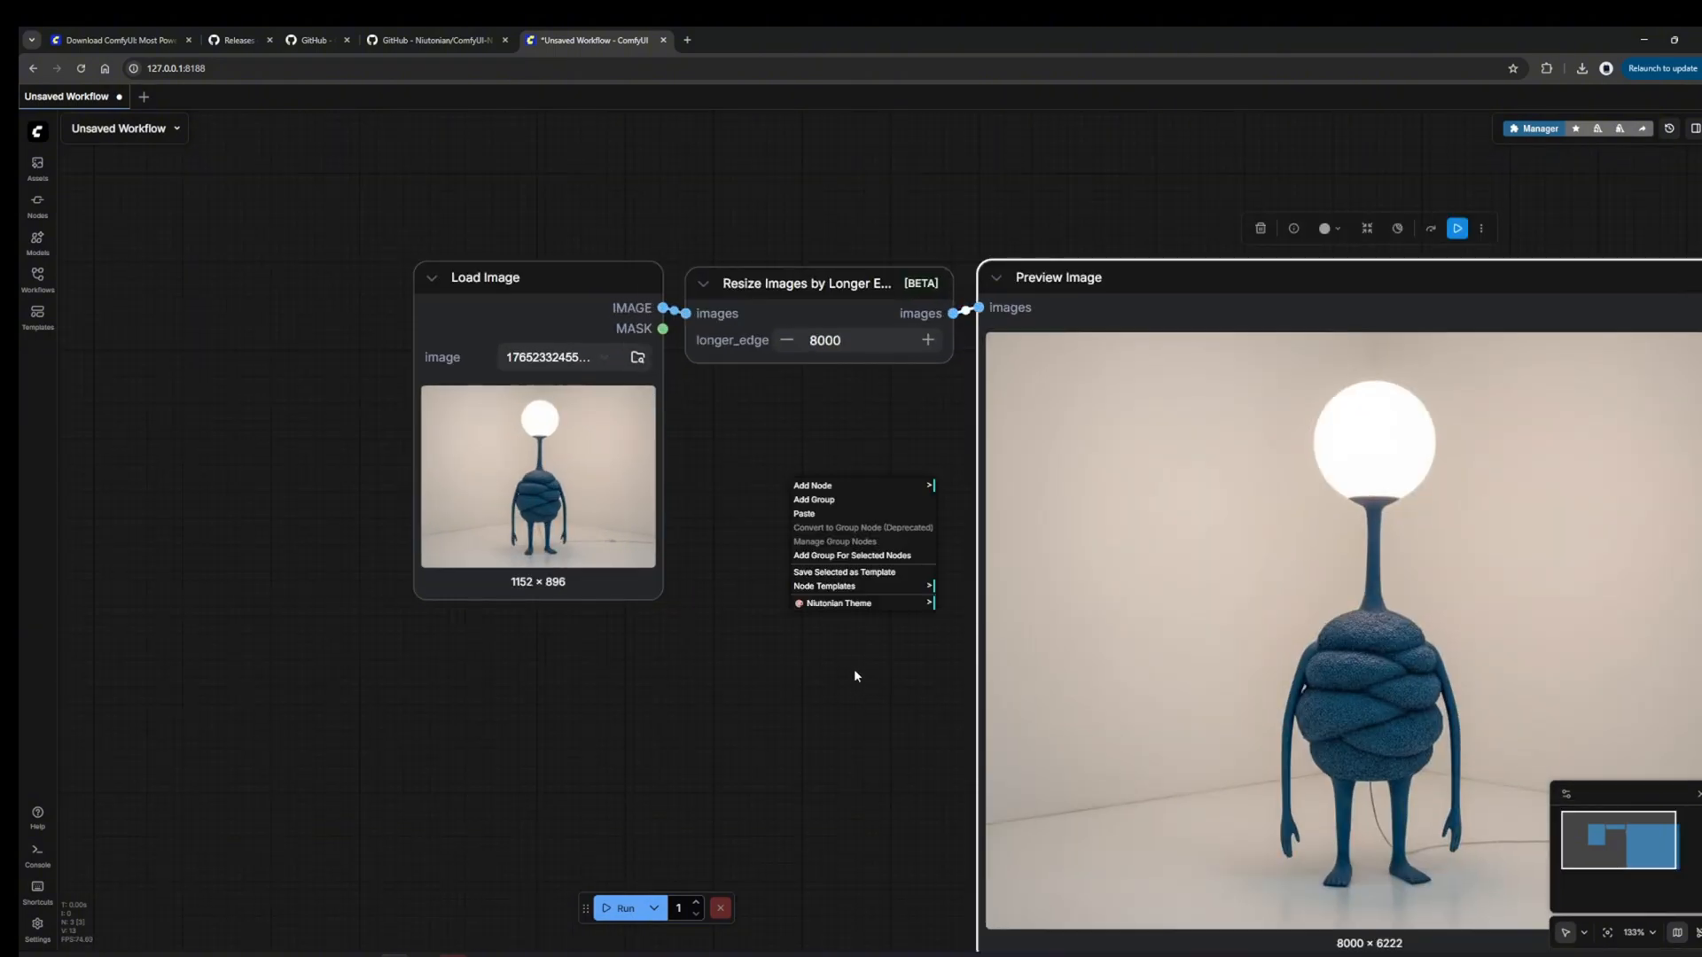
mouse_move(858, 603)
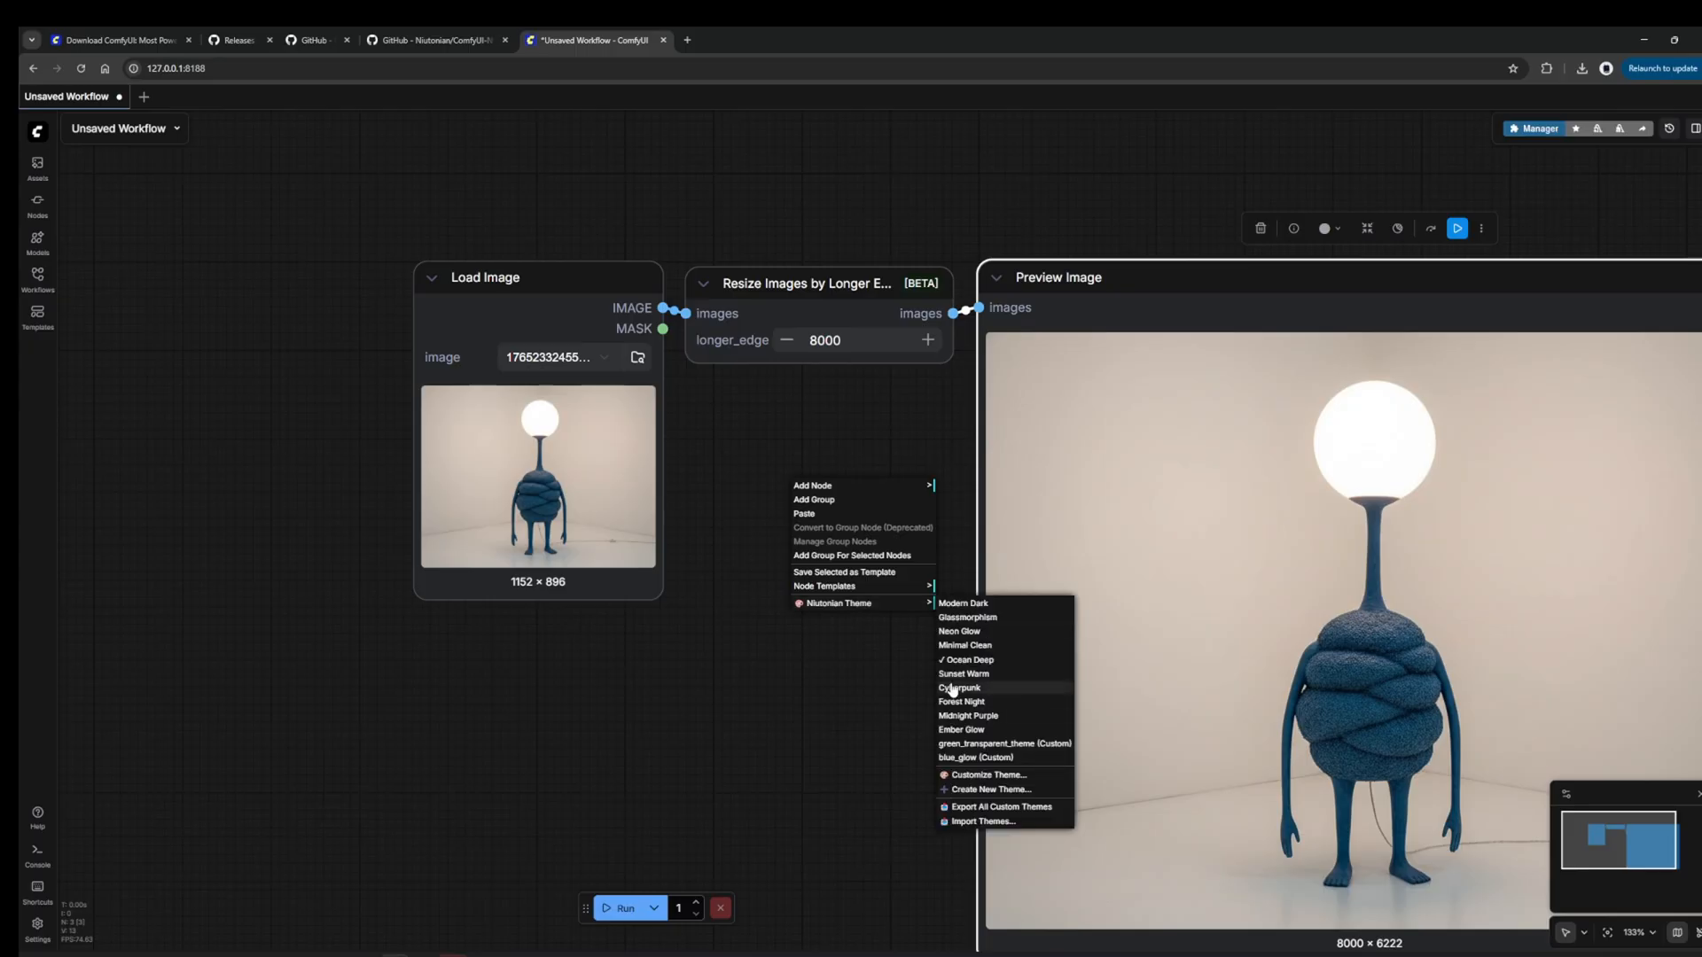
click(887, 699)
scroll(763, 623, down, 4)
drag(831, 635, 848, 531)
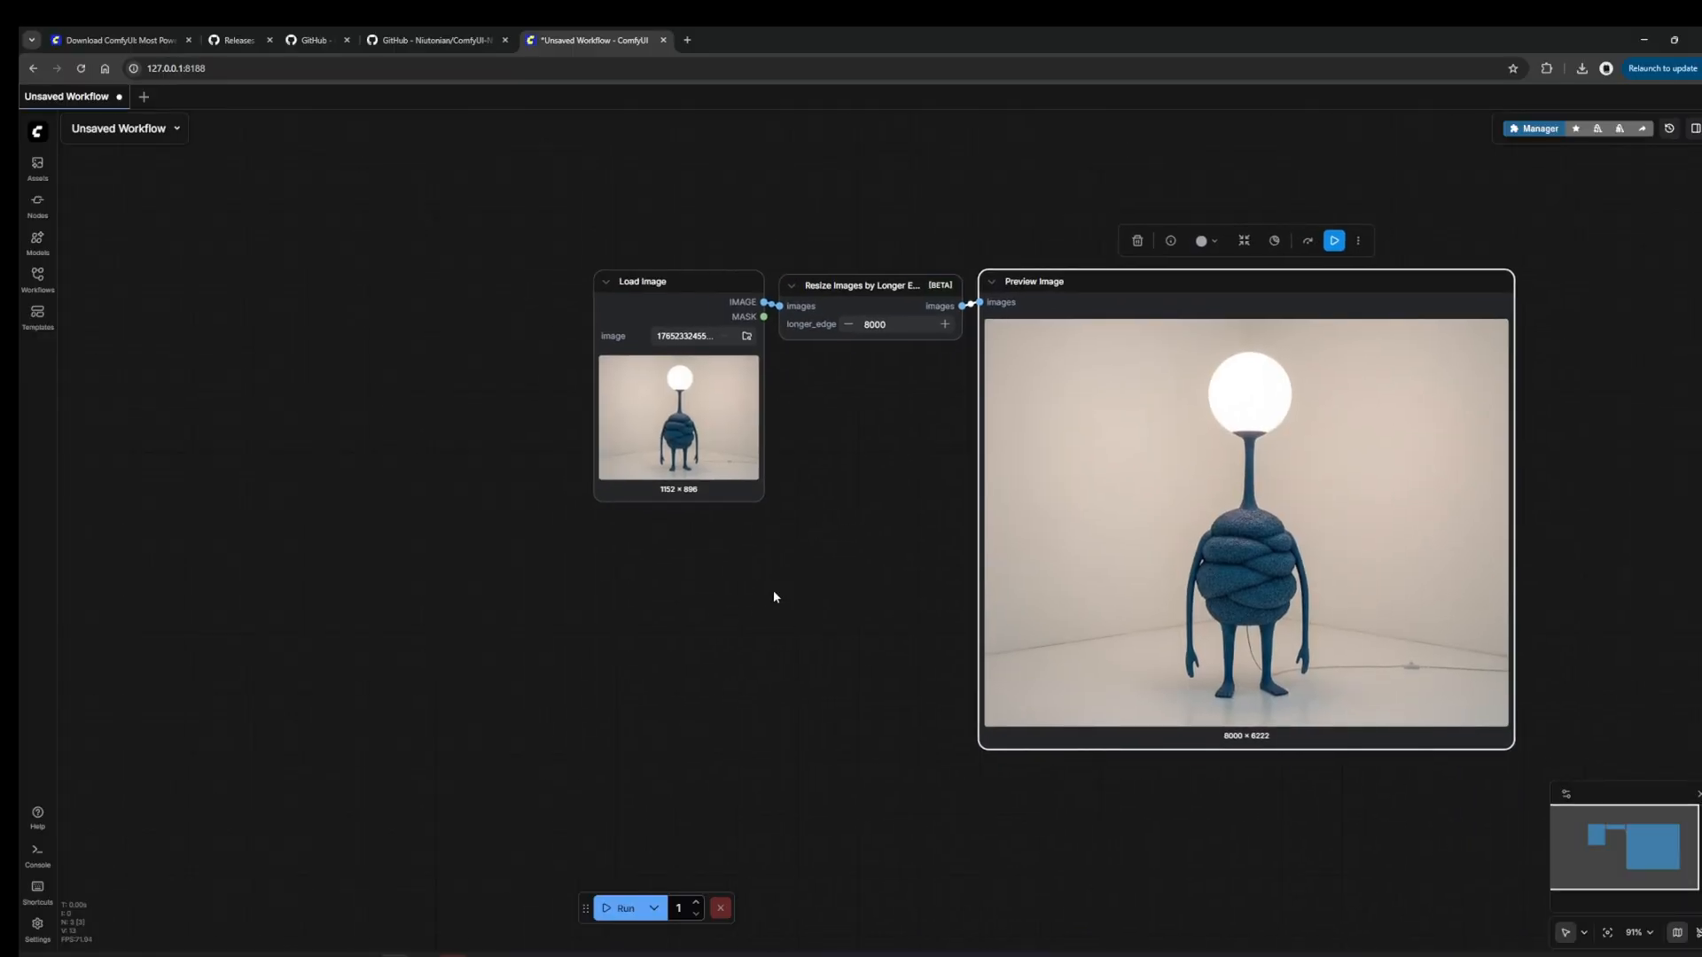
click(716, 283)
click(833, 286)
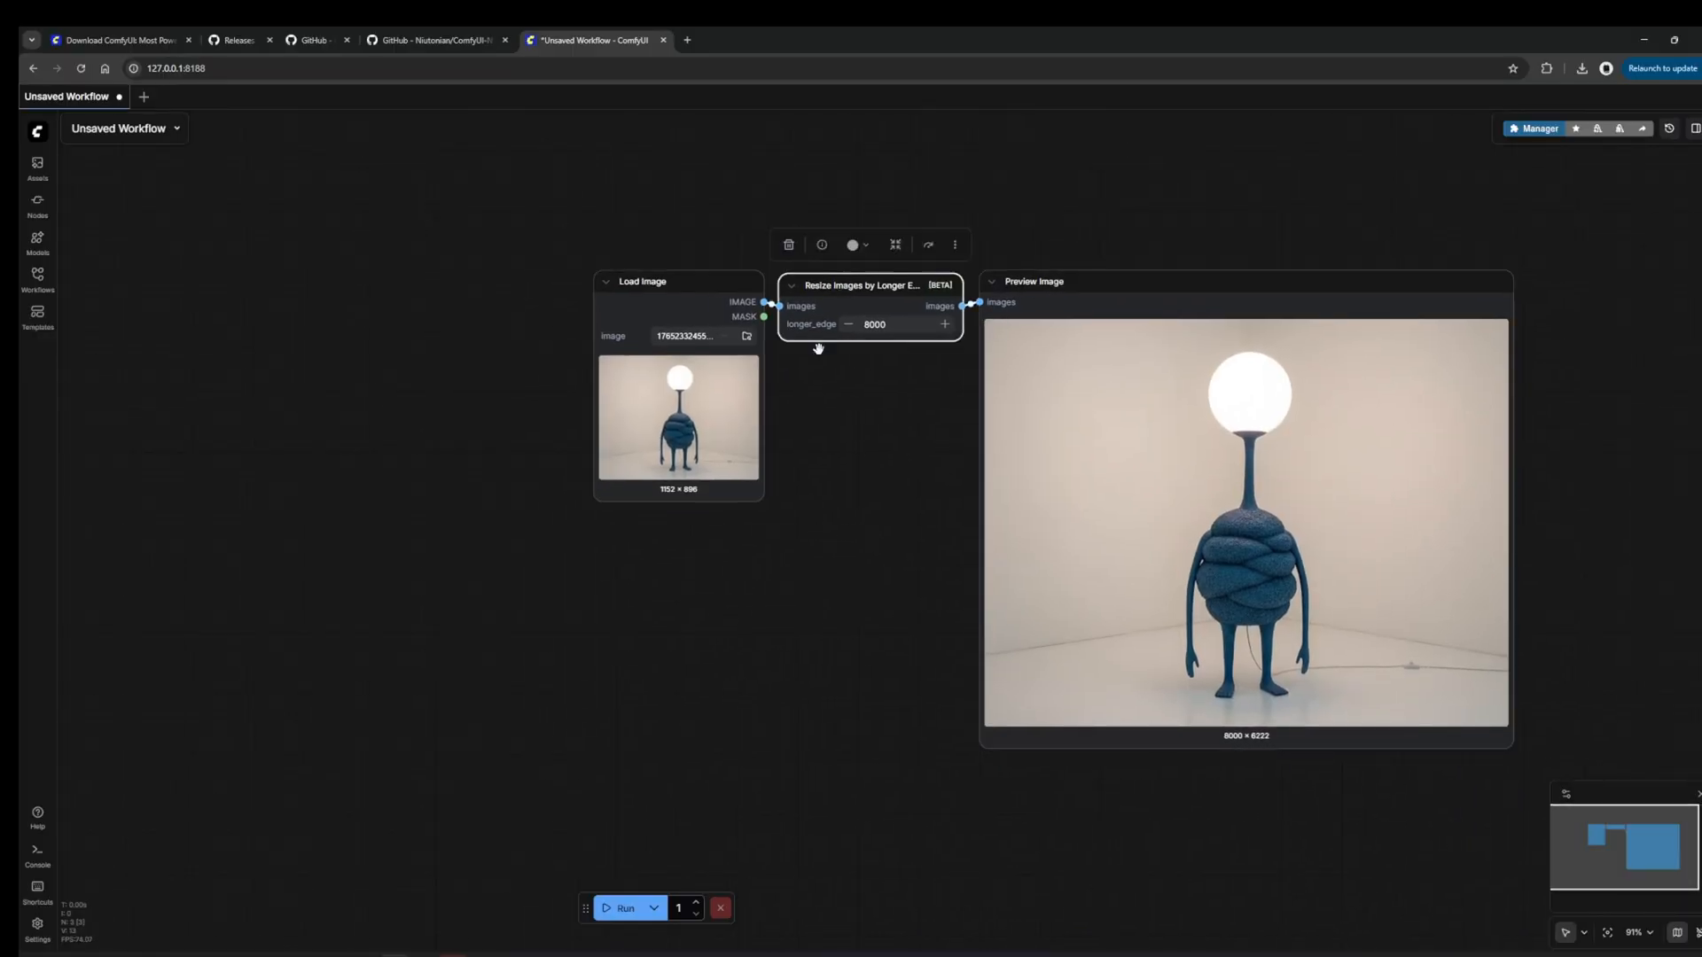
- Disable Modern Node Design (Nodes 2.0) in the settings
click(38, 924)
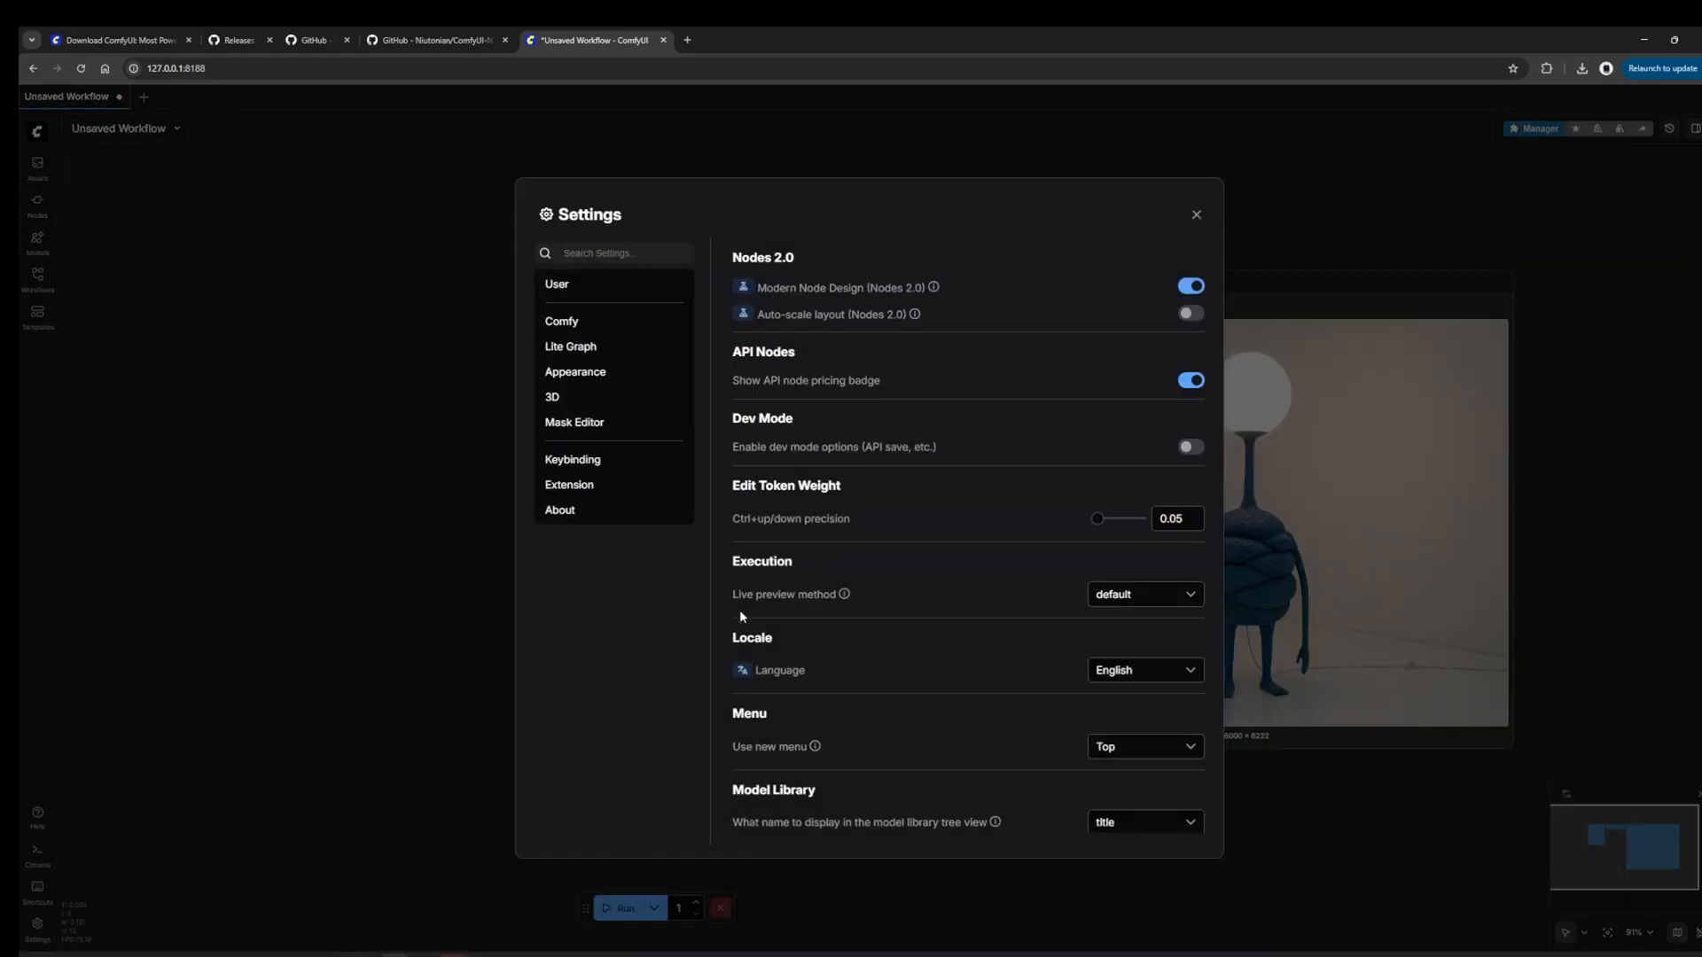
click(1193, 286)
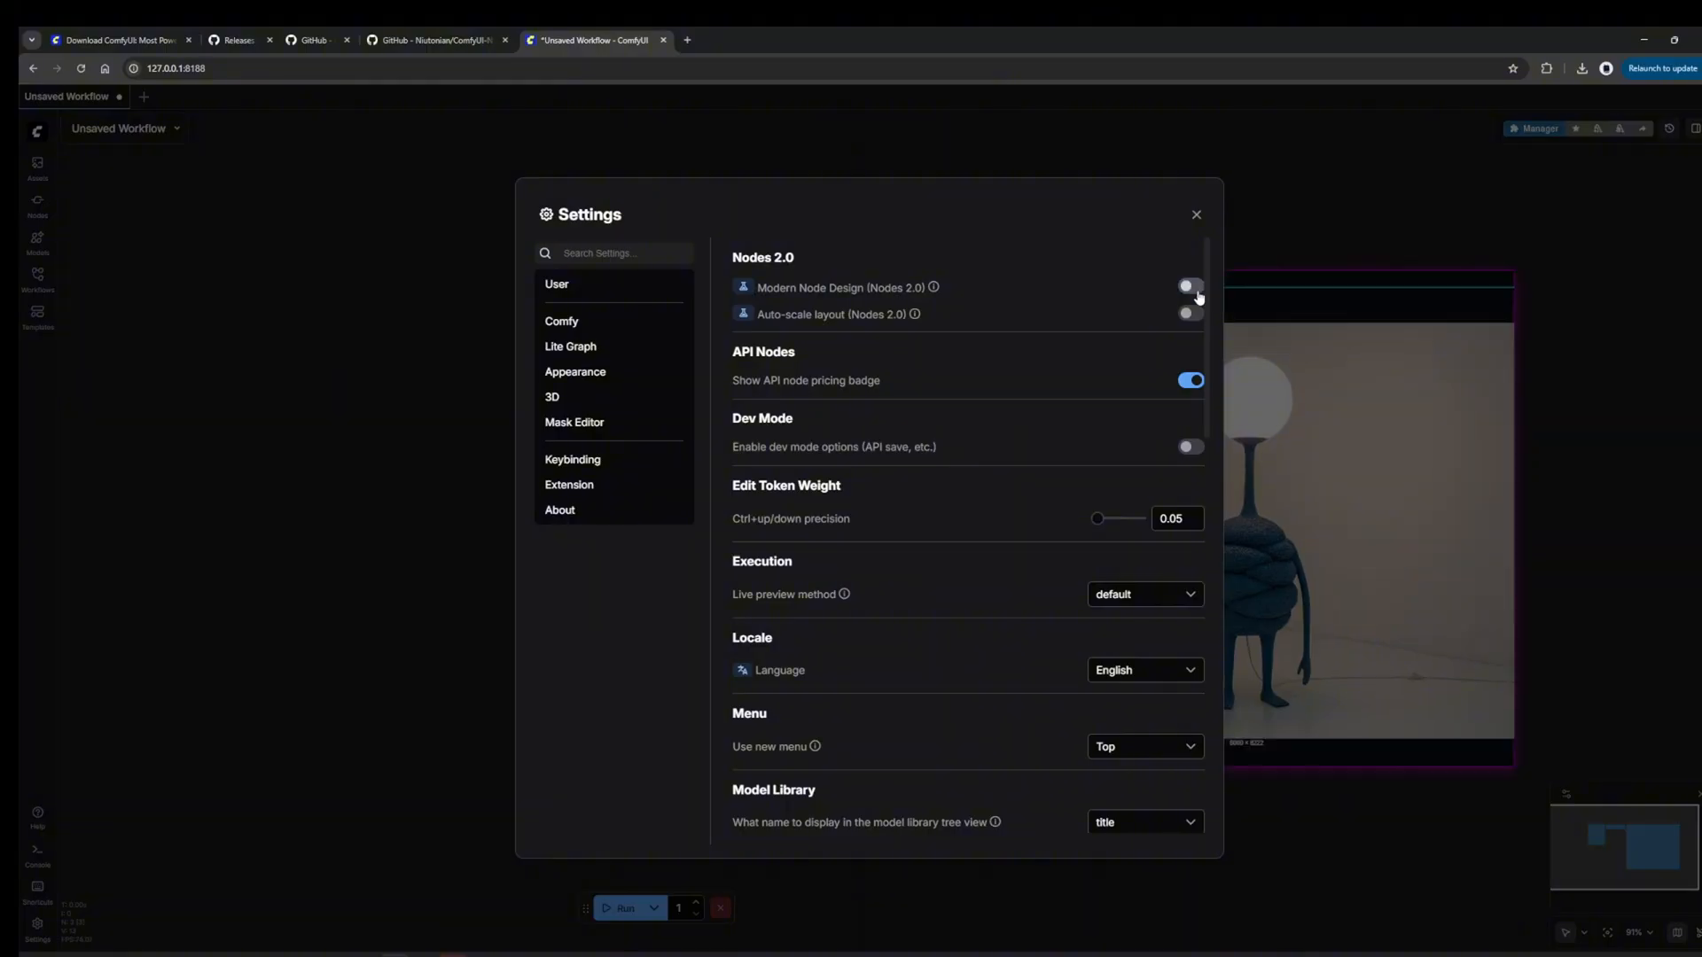
click(1196, 214)
- Apply the blue_glow custom theme to the classic nodes and clear the node selection
right_click(890, 410)
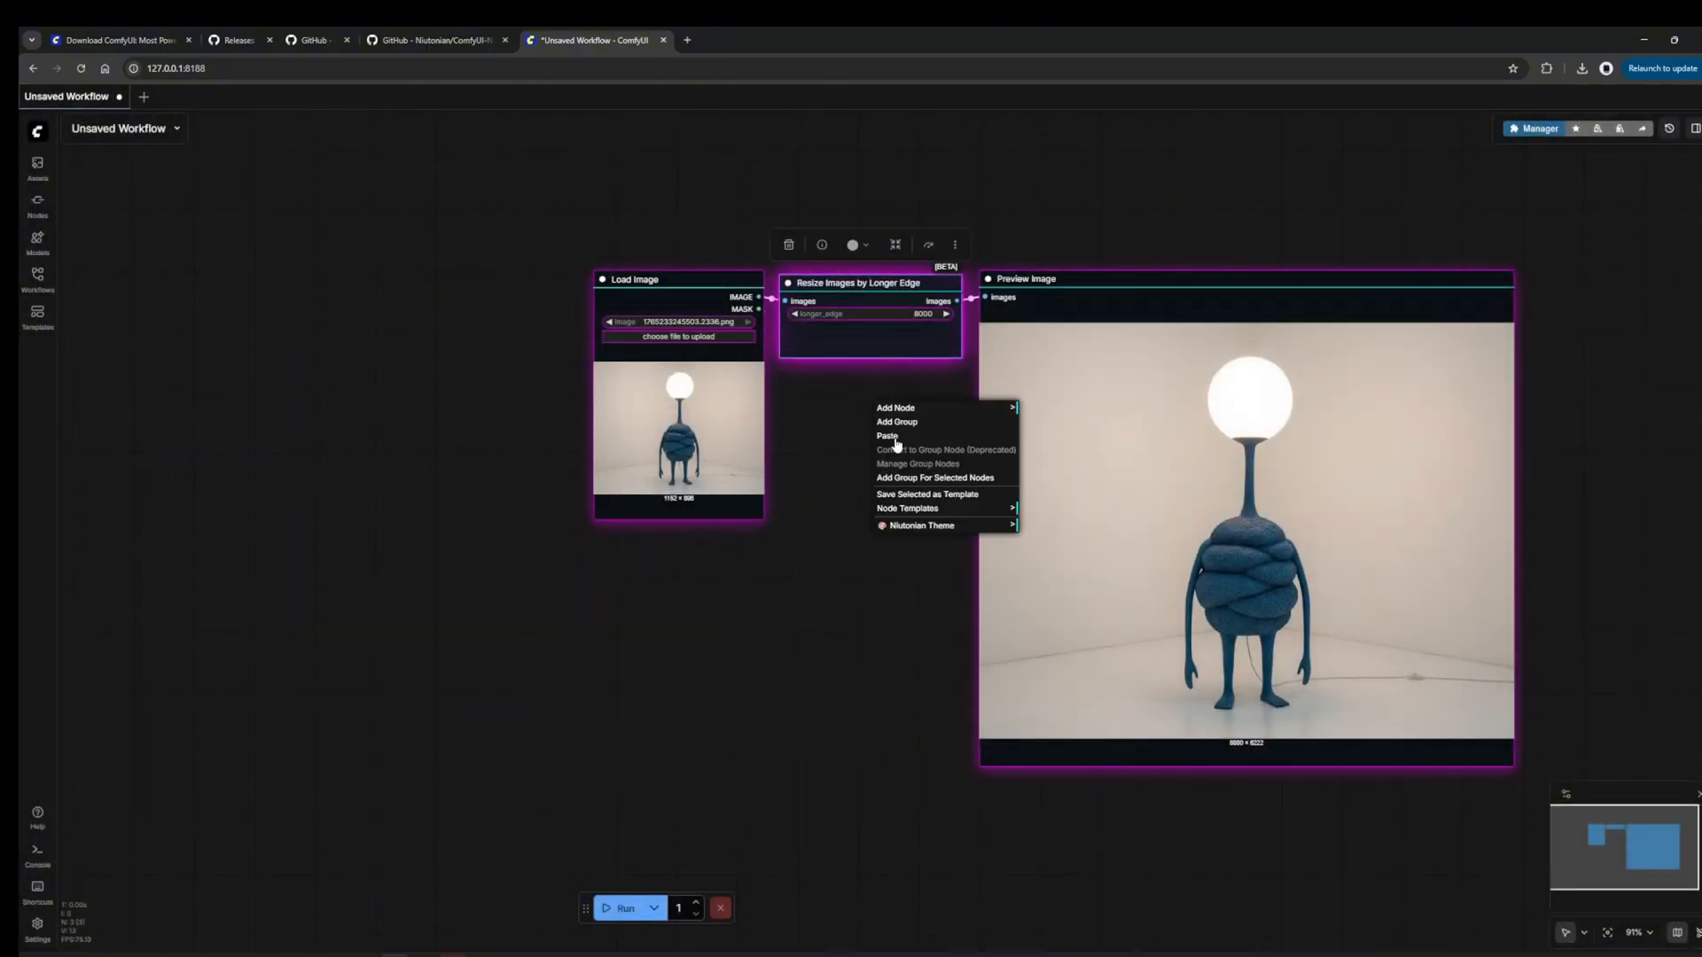
click(921, 526)
click(1049, 679)
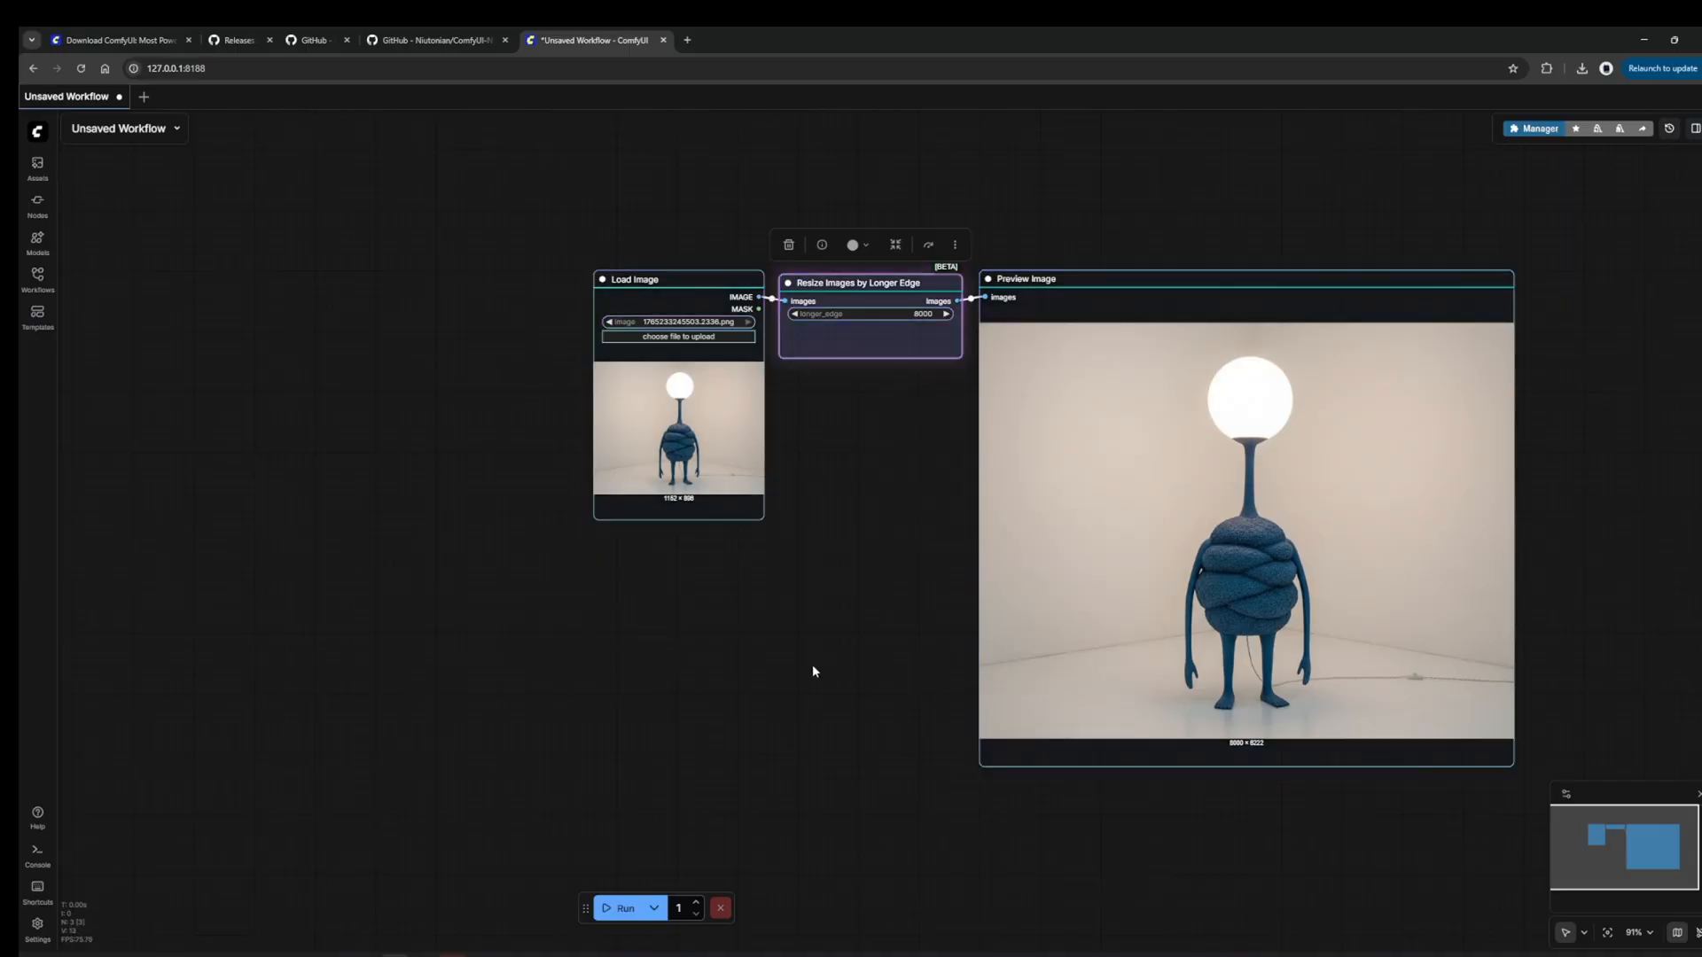
click(805, 535)
scroll(848, 456, up, 3)
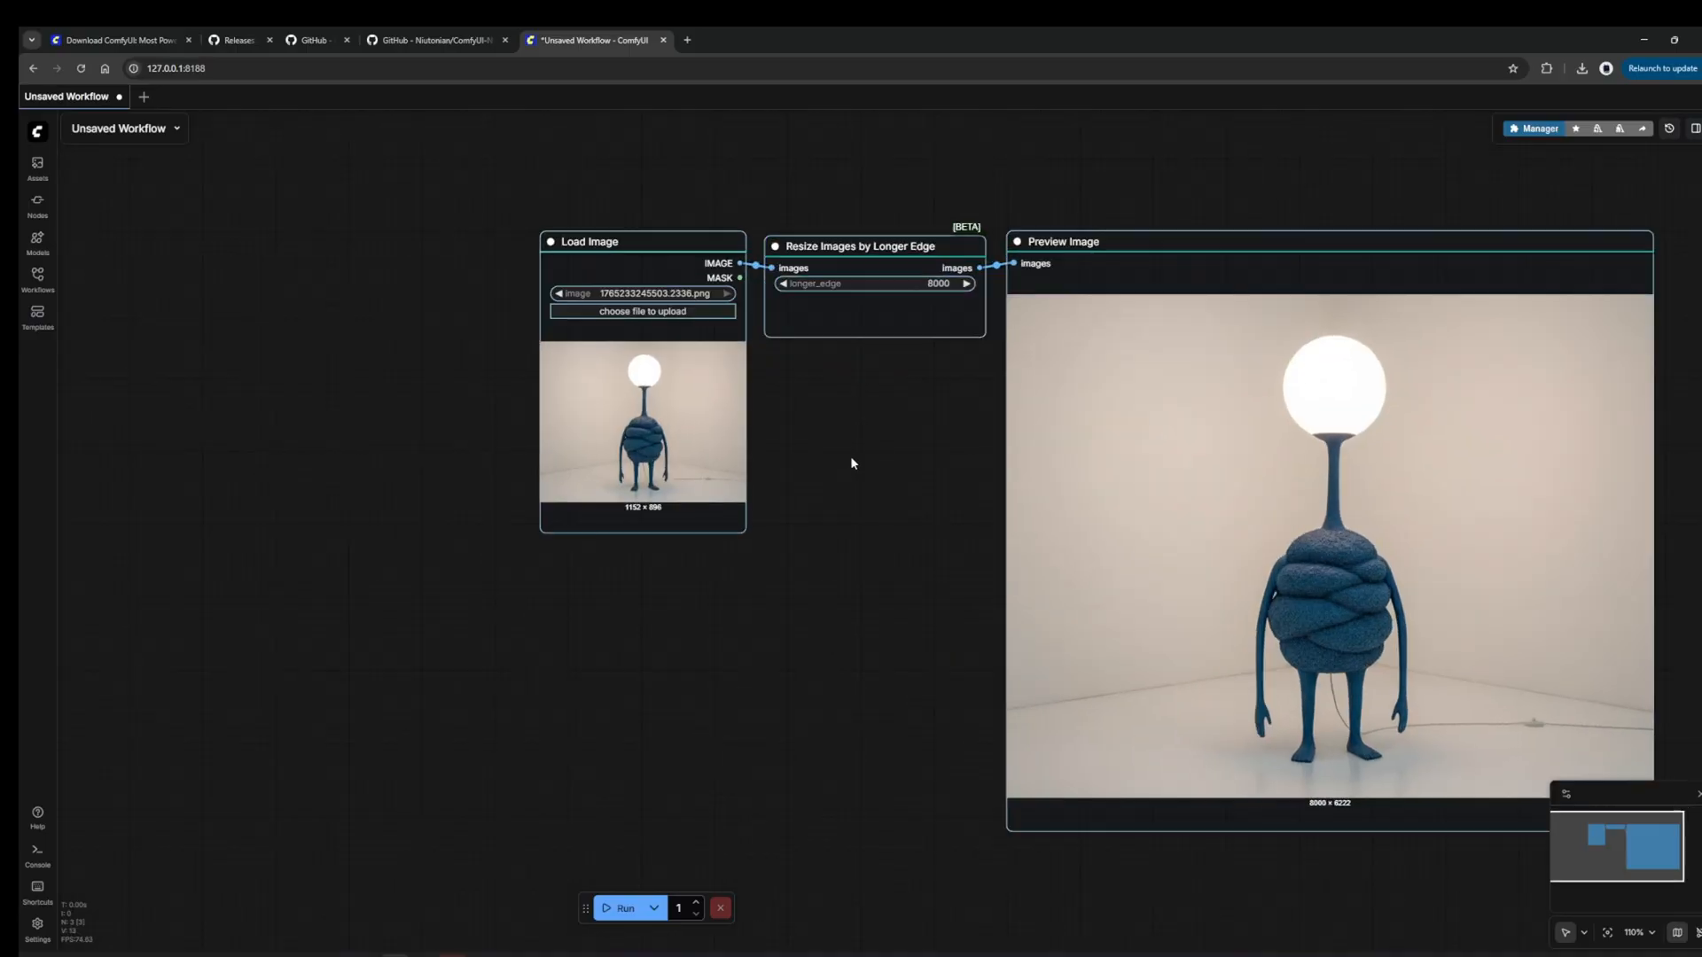